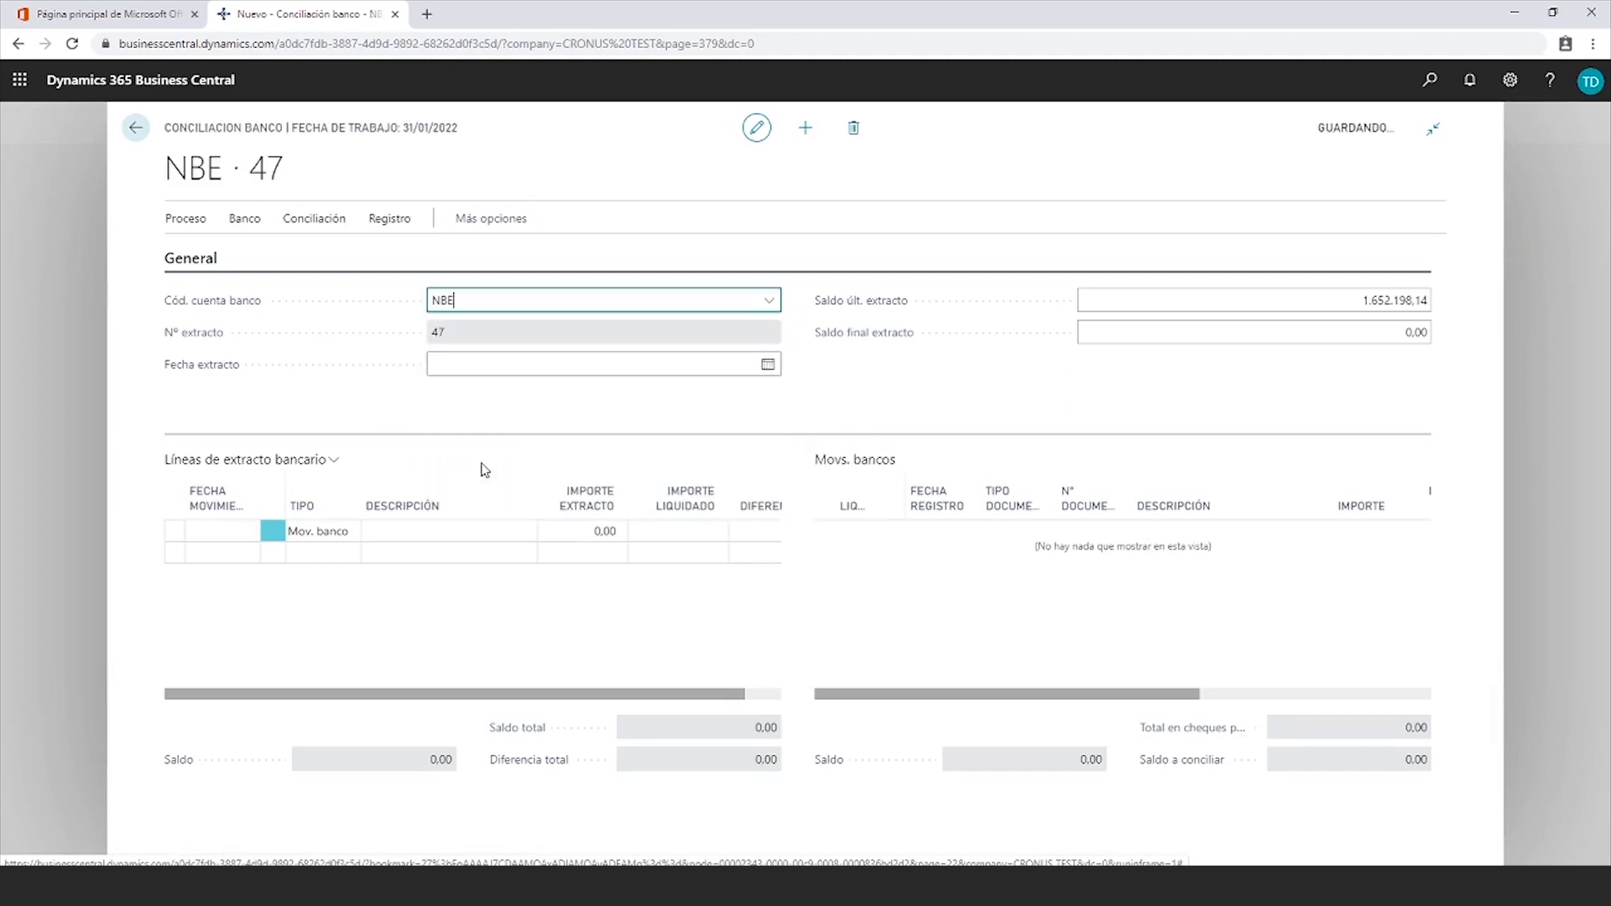
Set the statement date of the NBE bank reconciliation to 31/01/2022
left_click(450, 367)
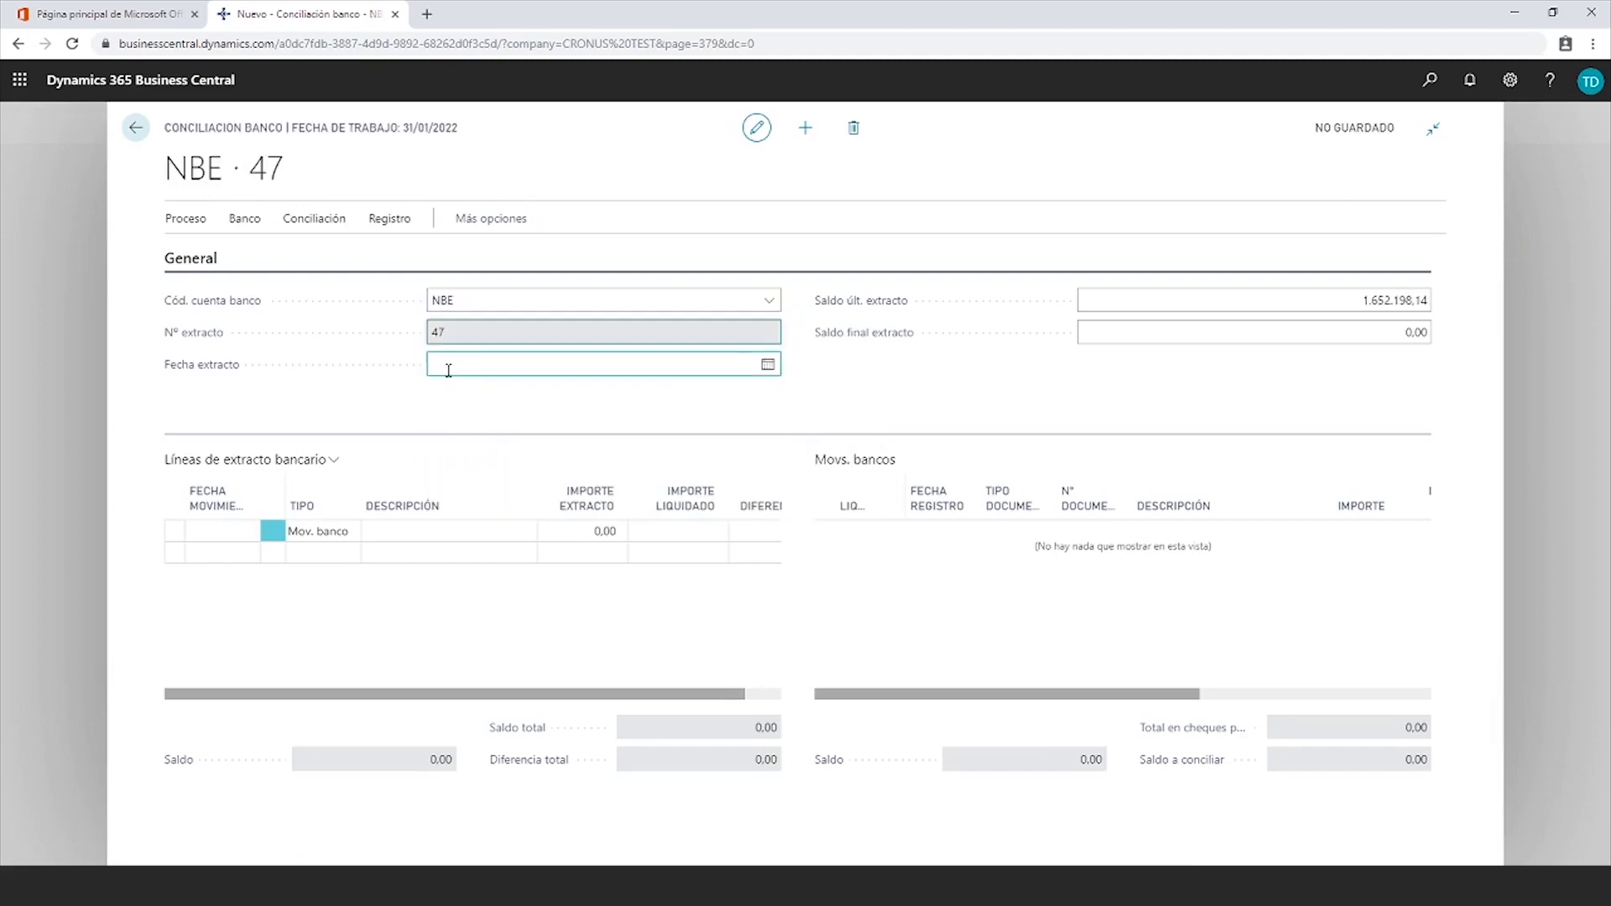
type("31/01/2022")
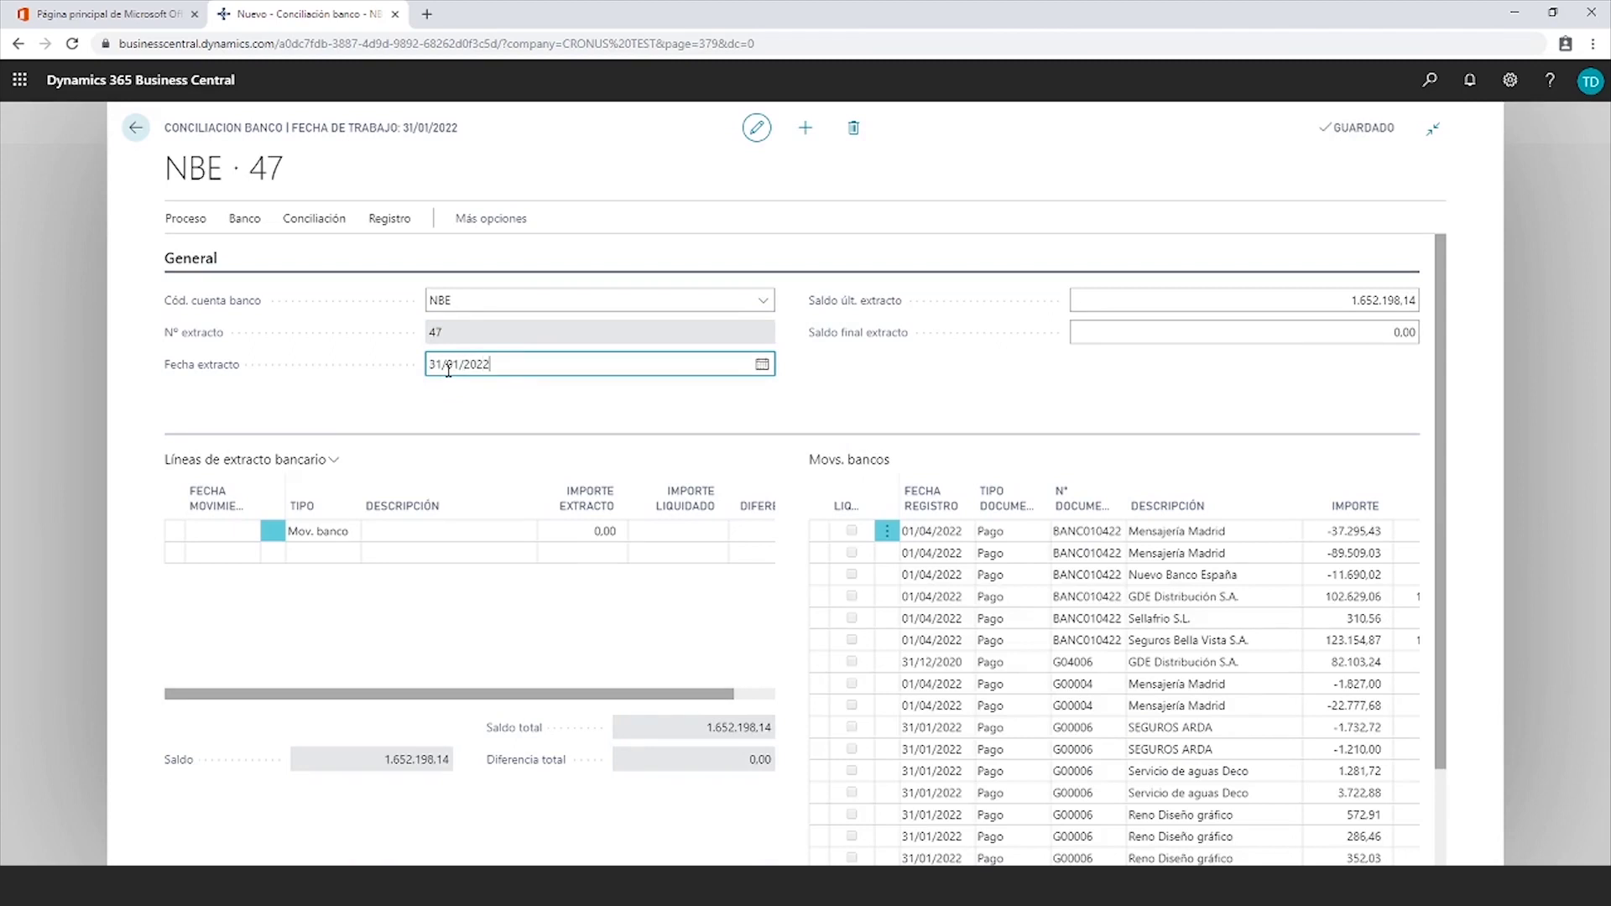
key("Tab")
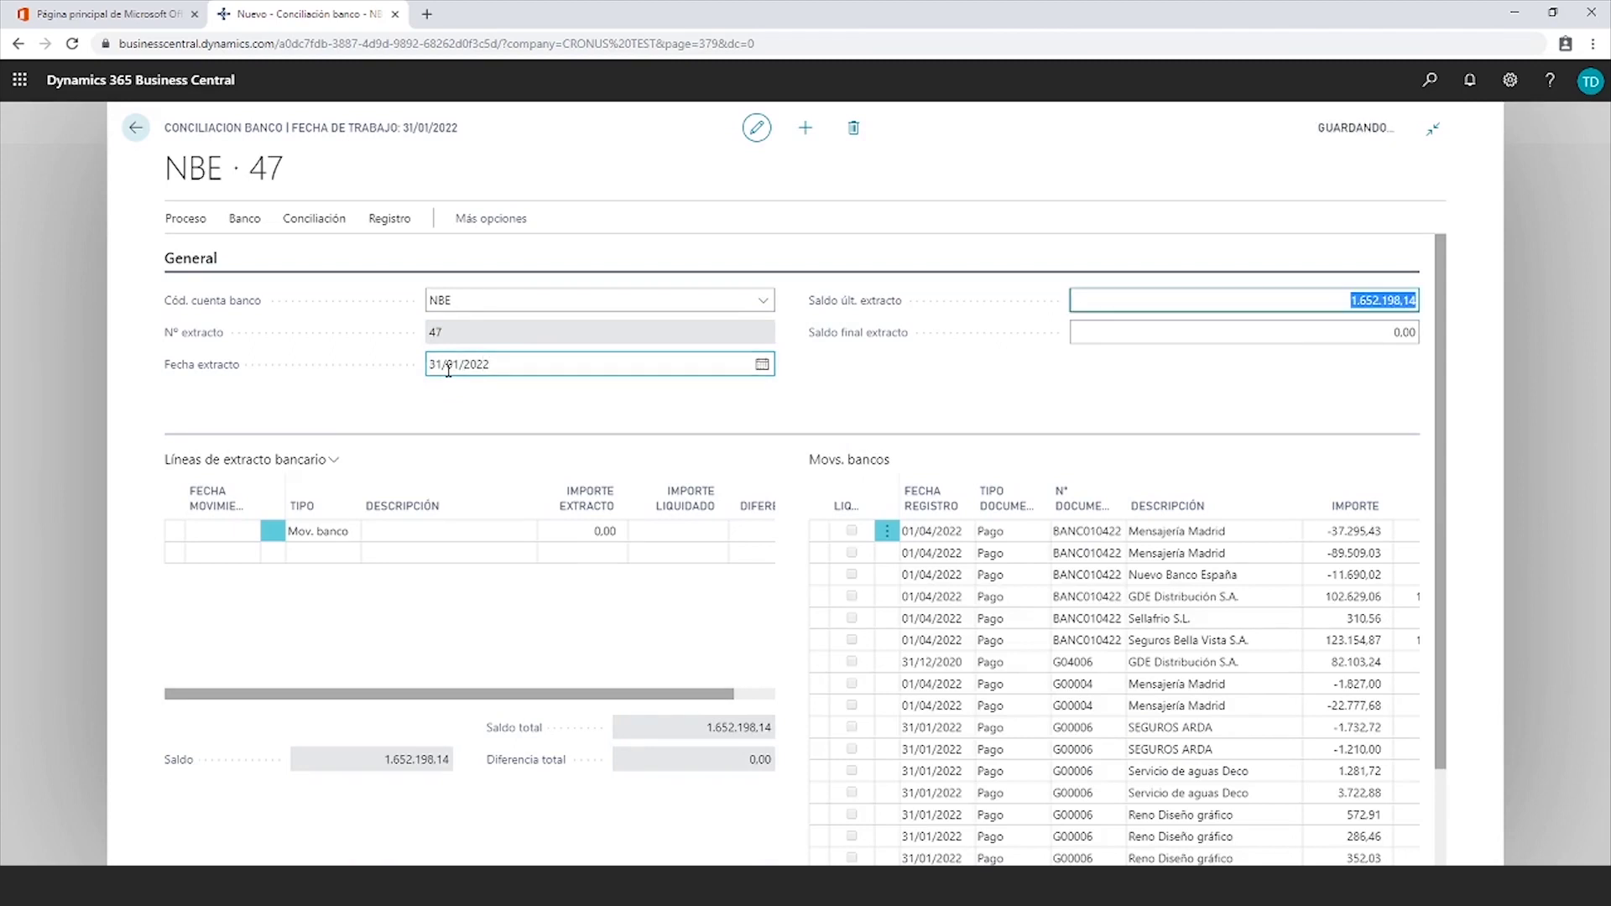
Import the bank statement file EXT_NBE_310122.csv into the reconciliation
left_click(244, 220)
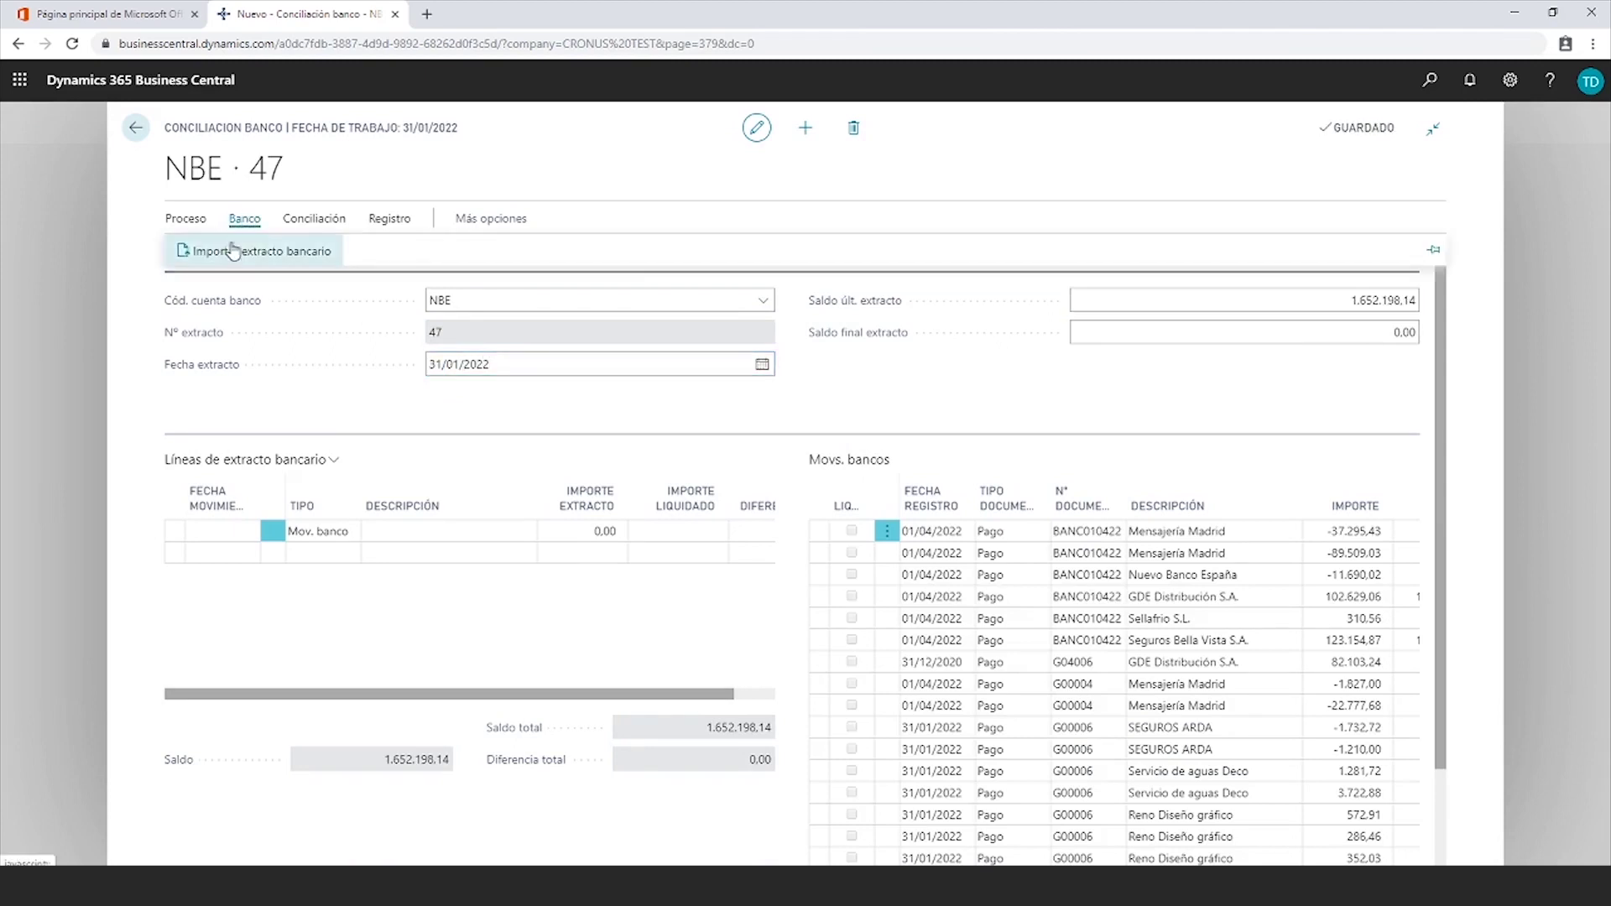
left_click(239, 252)
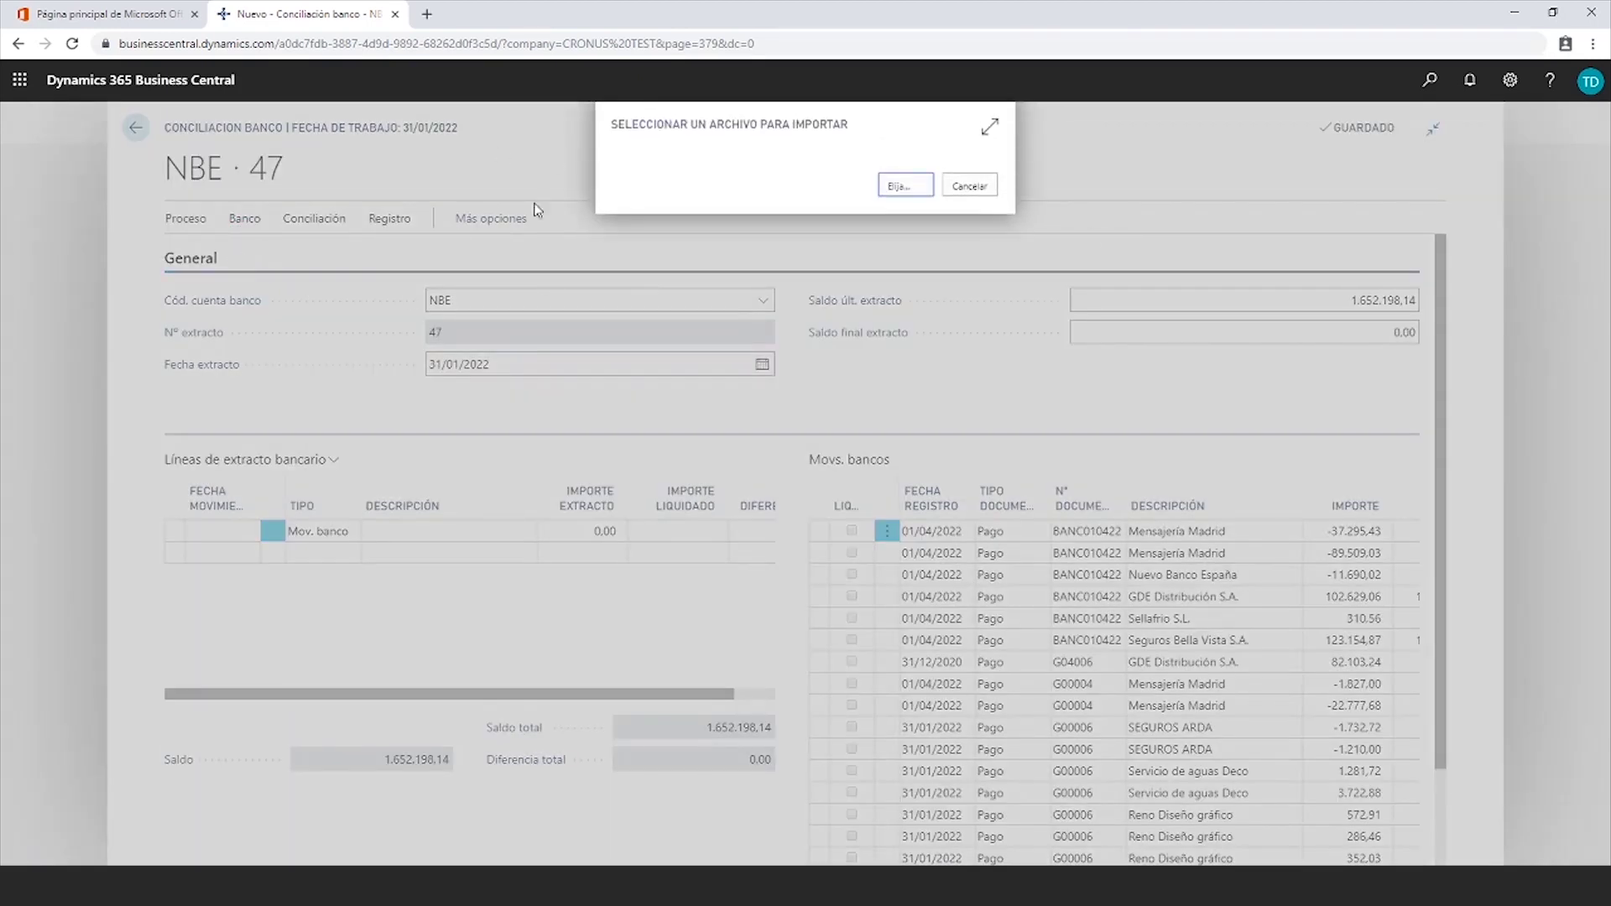
left_click(903, 188)
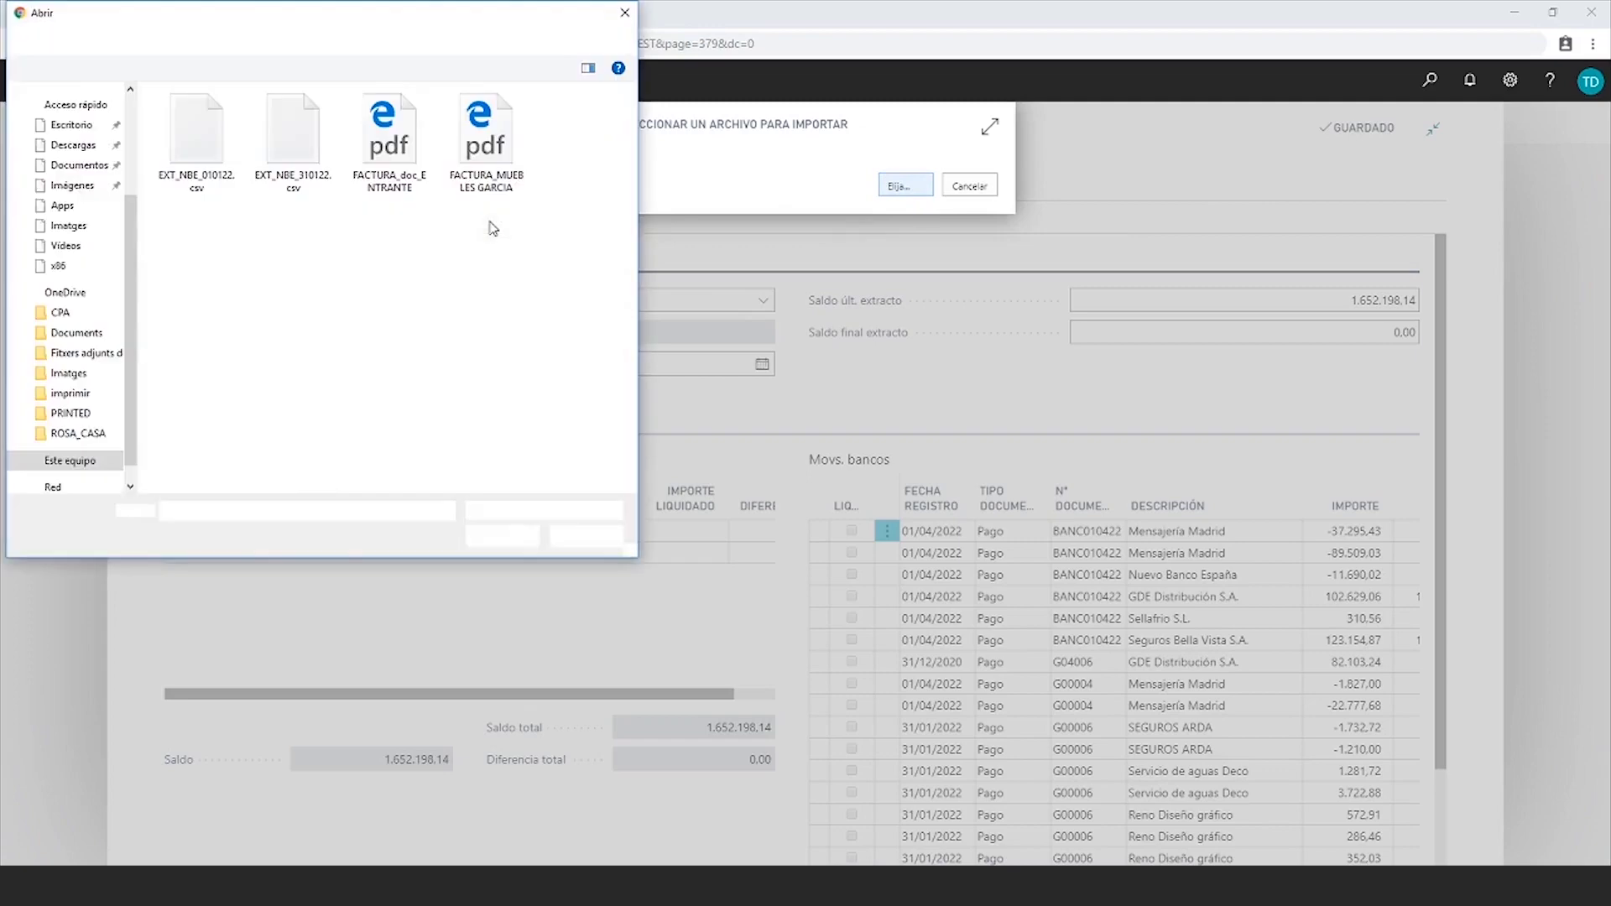
left_click(298, 147)
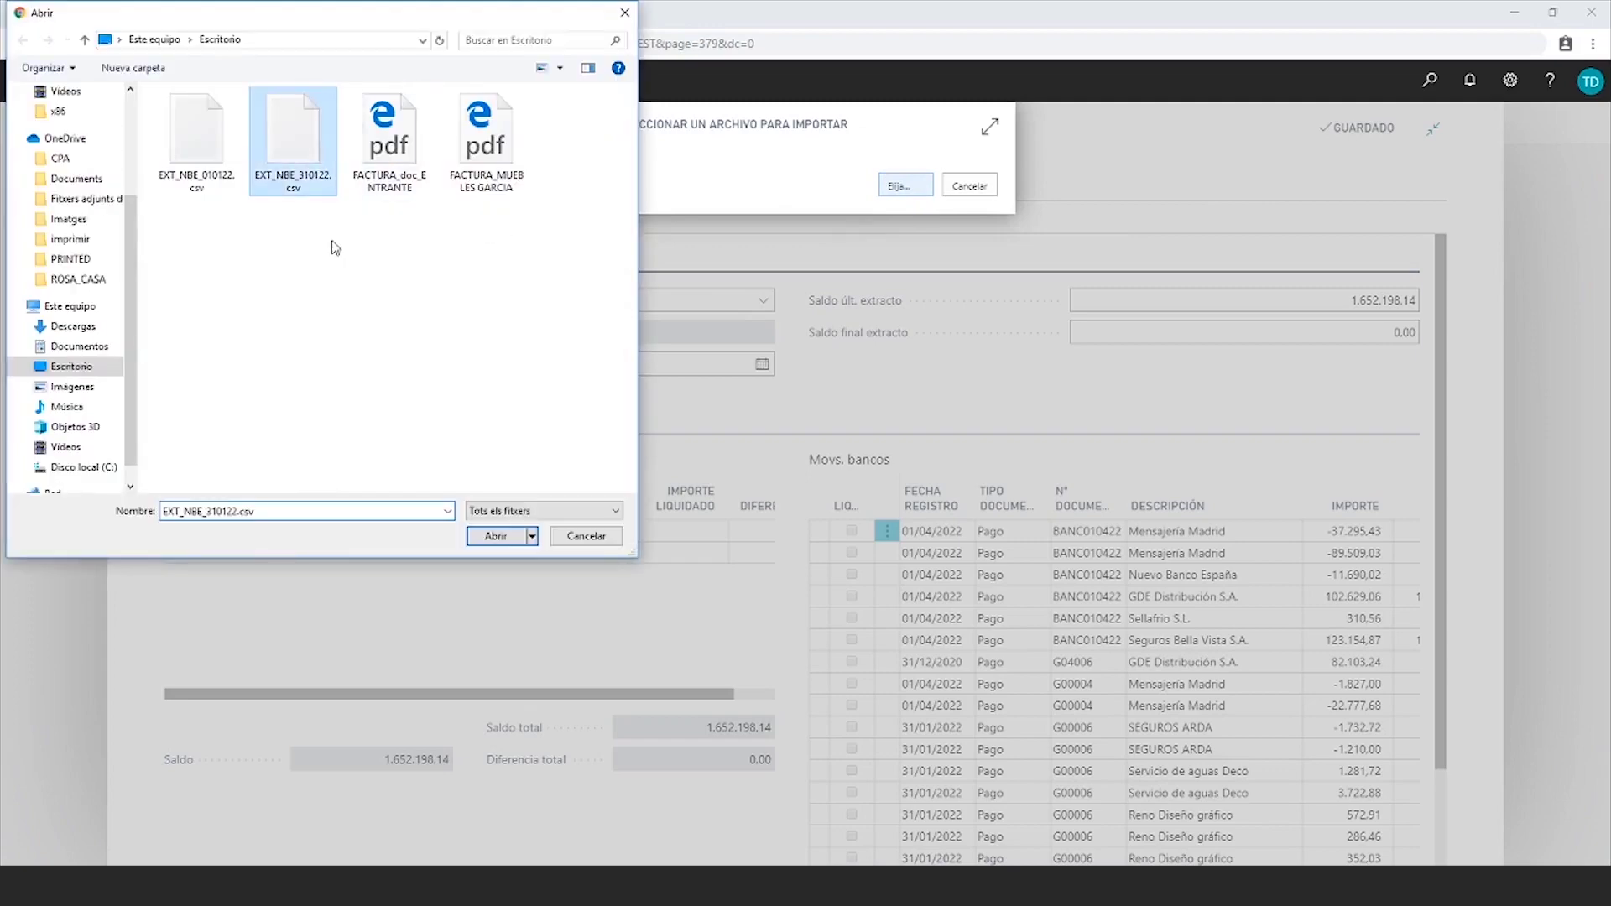
left_click(496, 537)
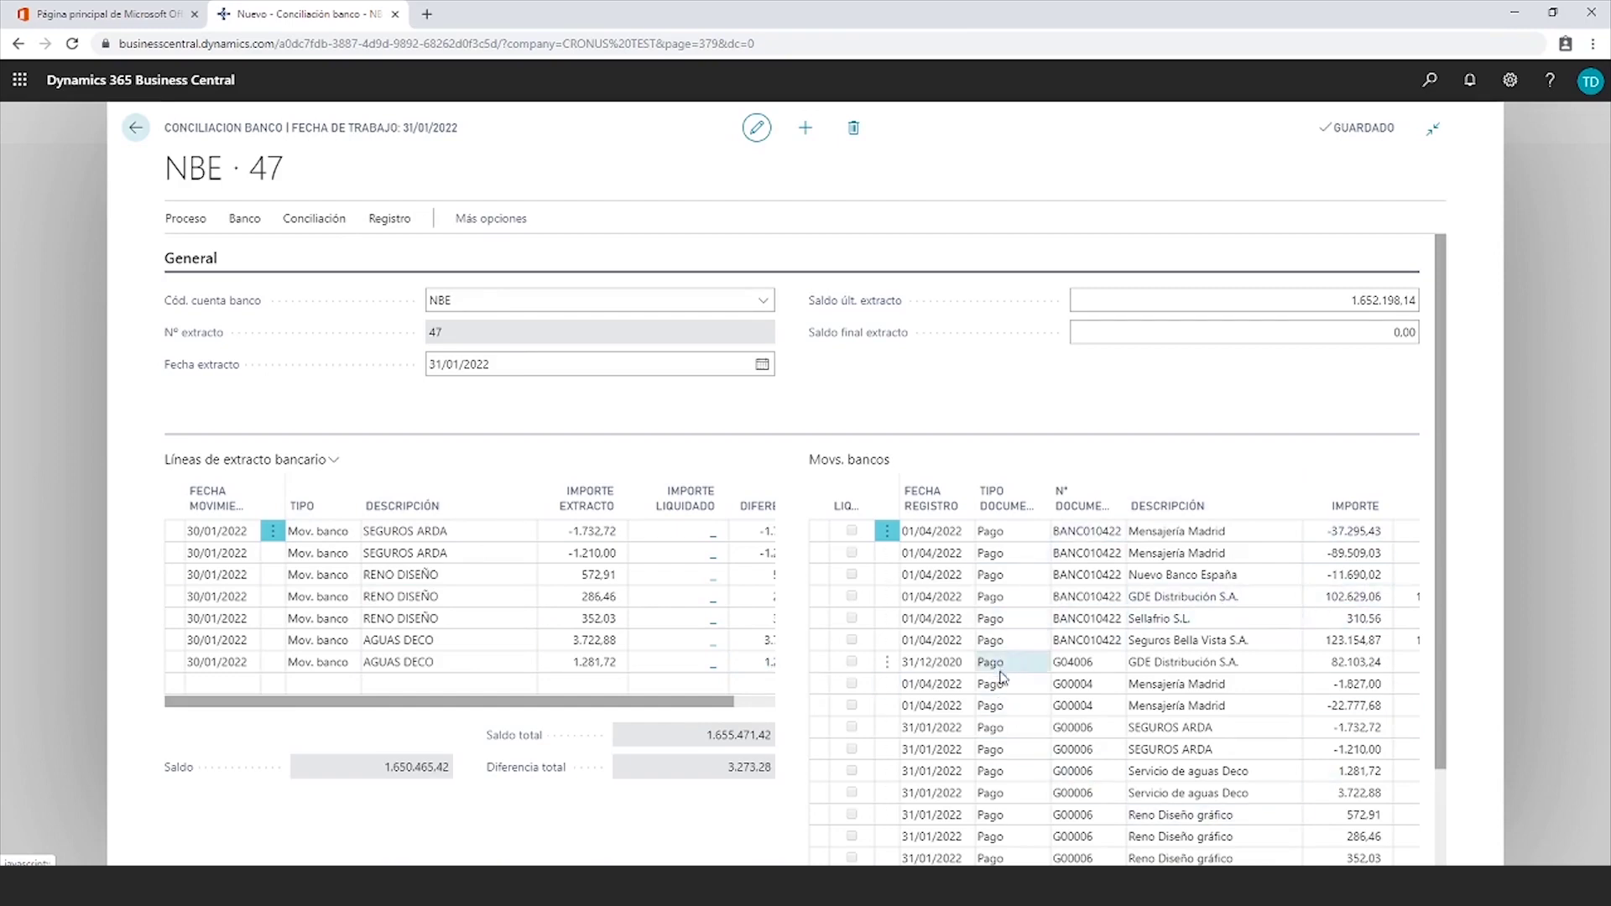
Manually match the SEGUROS ARDA statement line of -1.732,72 with the SEGUROS ARDA bank entry of the same amount
scroll(1000, 676, "down", 3)
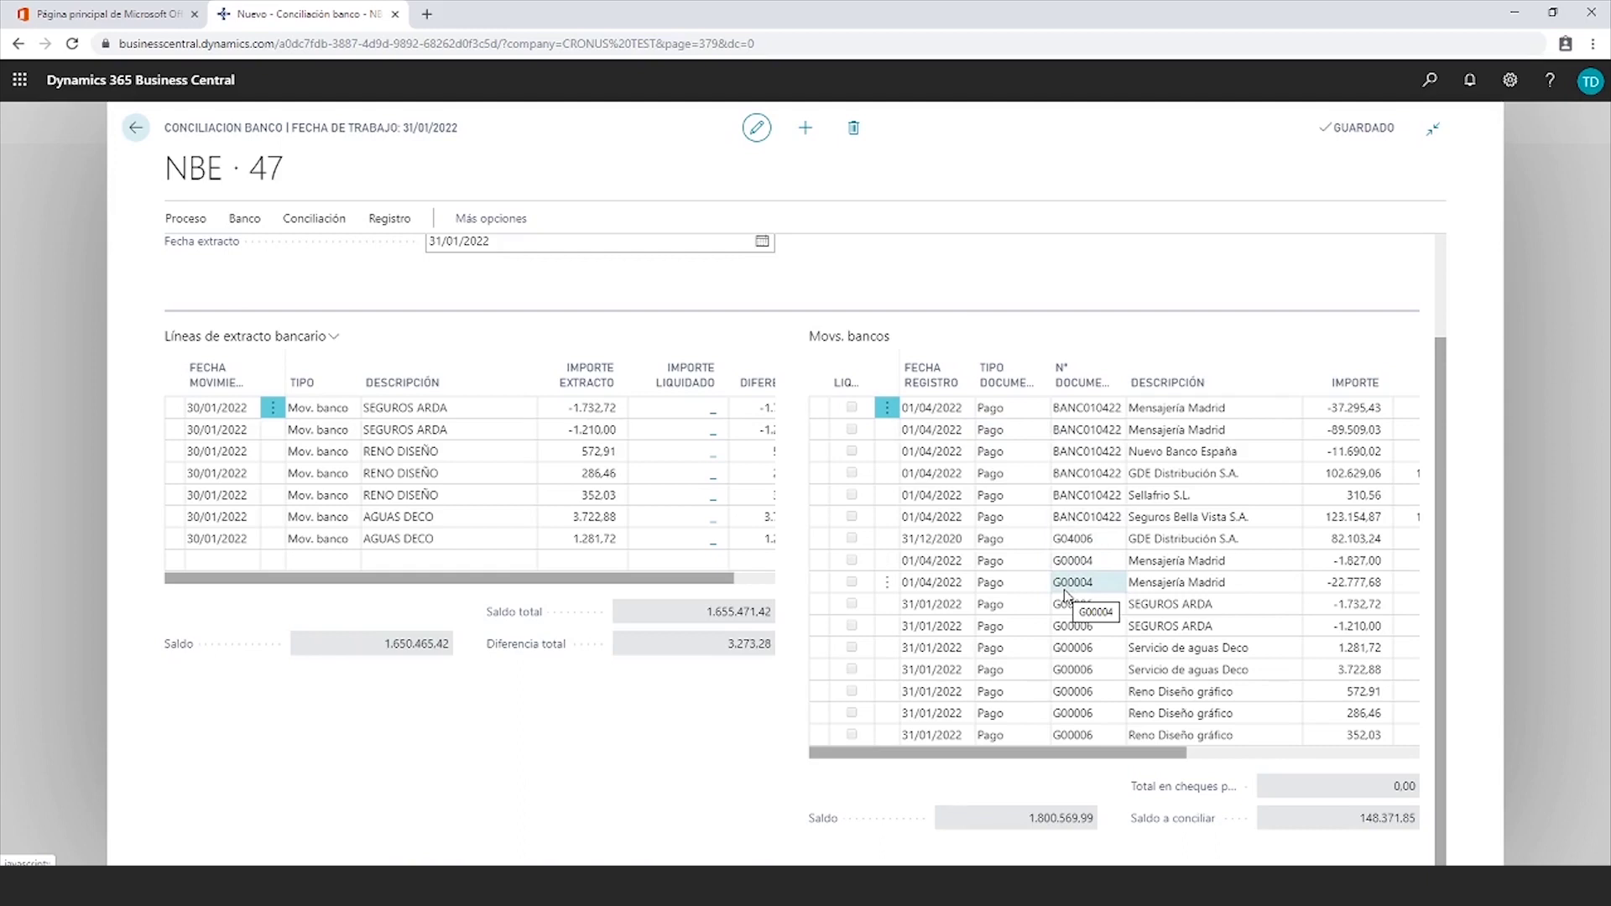
left_click(329, 219)
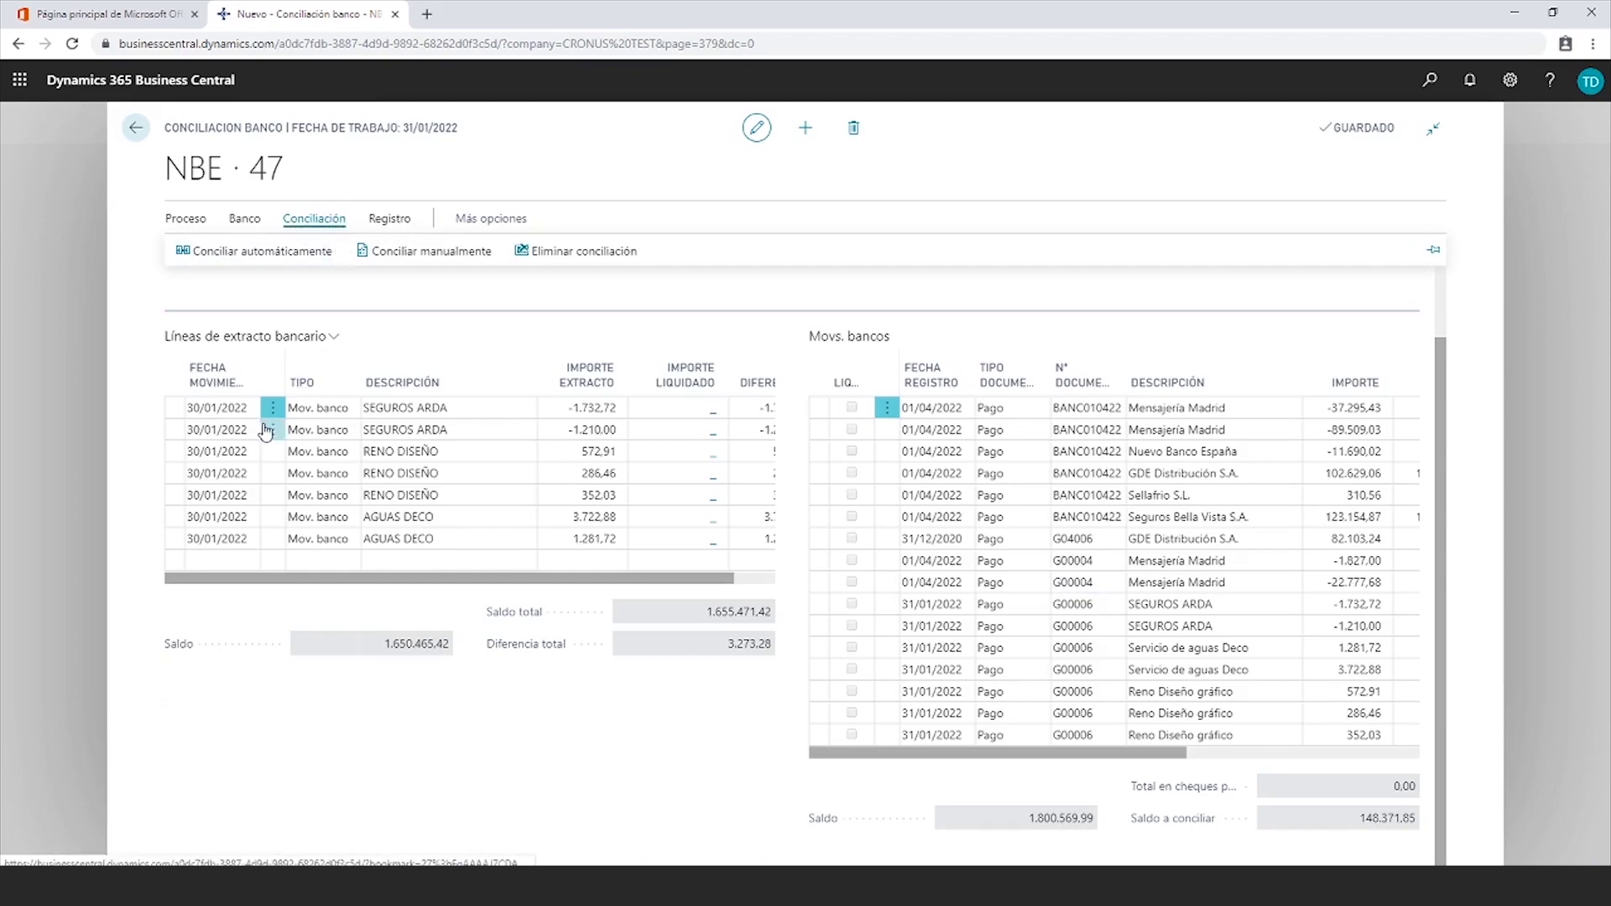
left_click(178, 411)
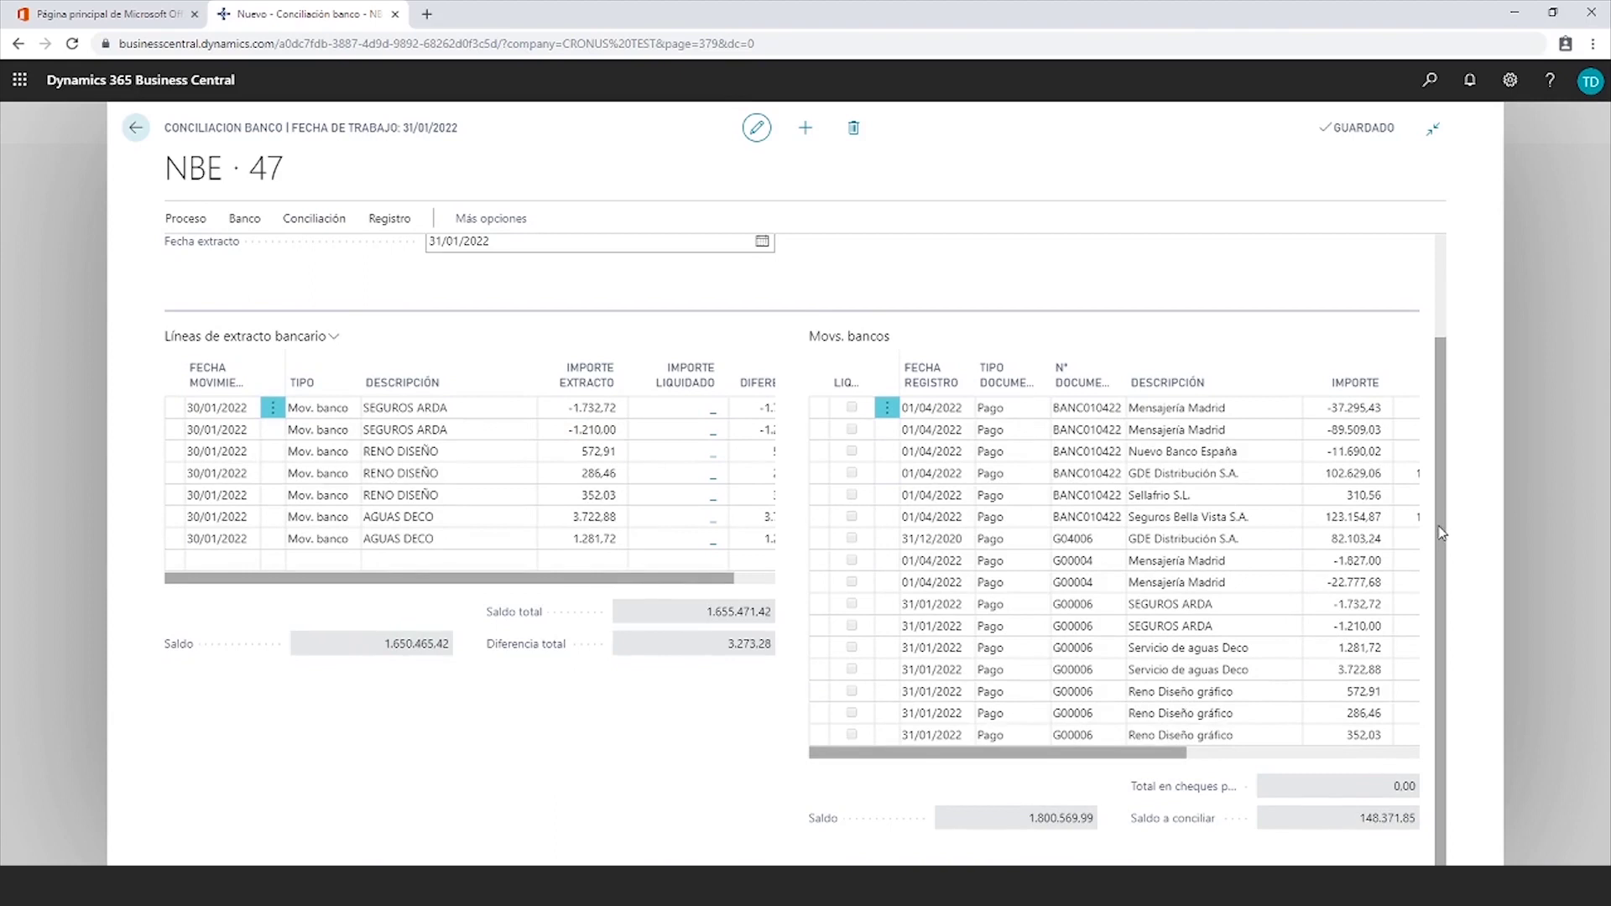
left_click(817, 603)
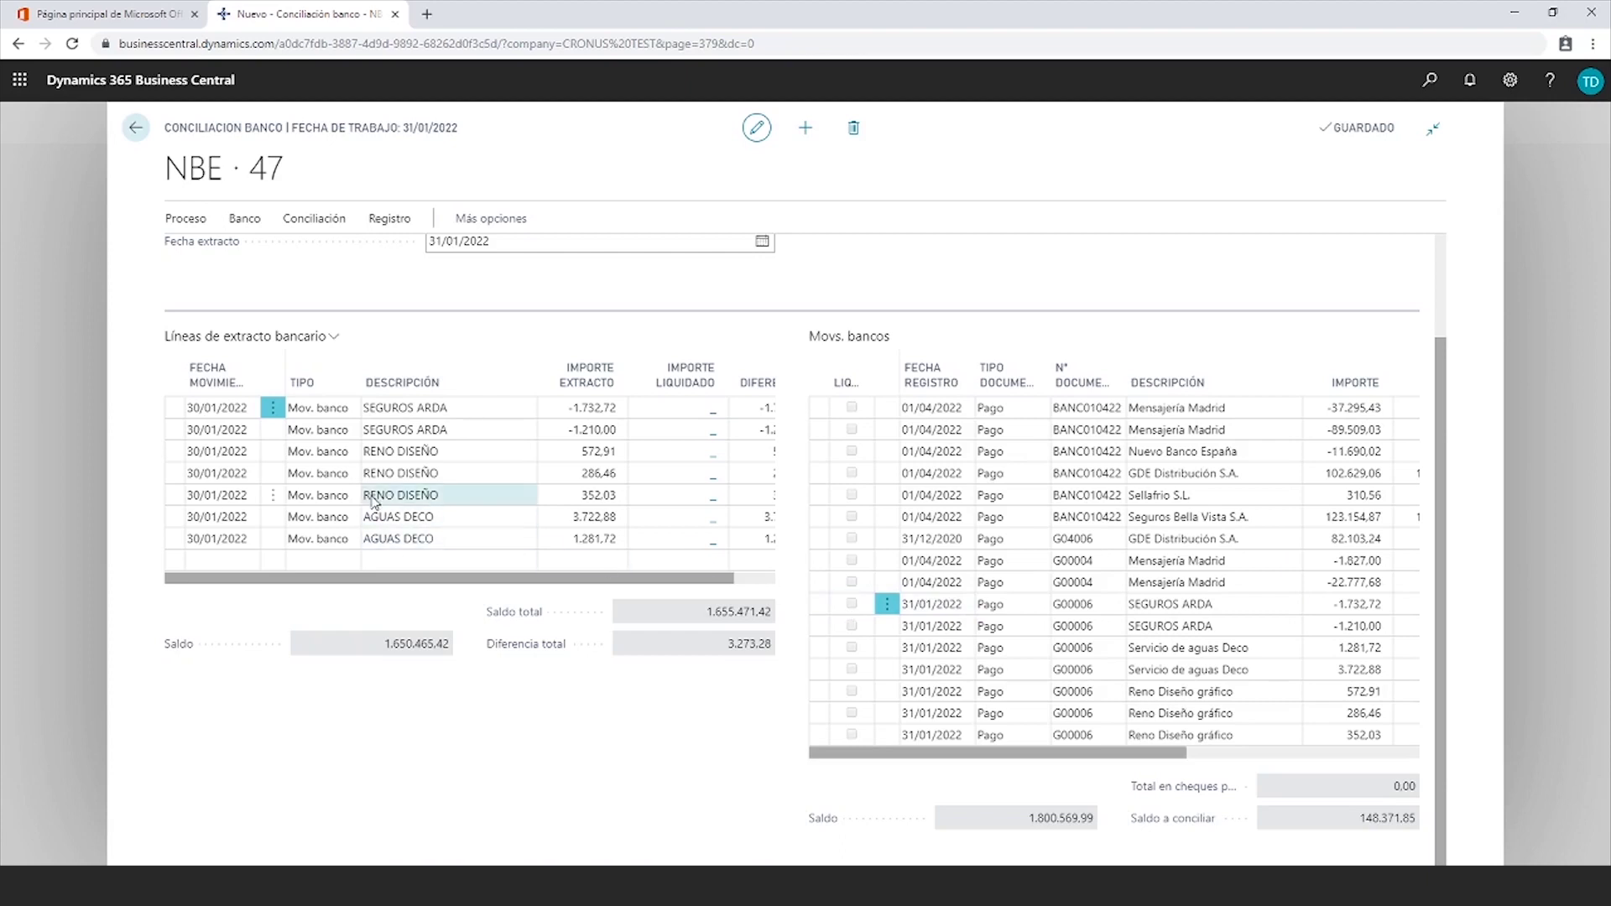
left_click(307, 220)
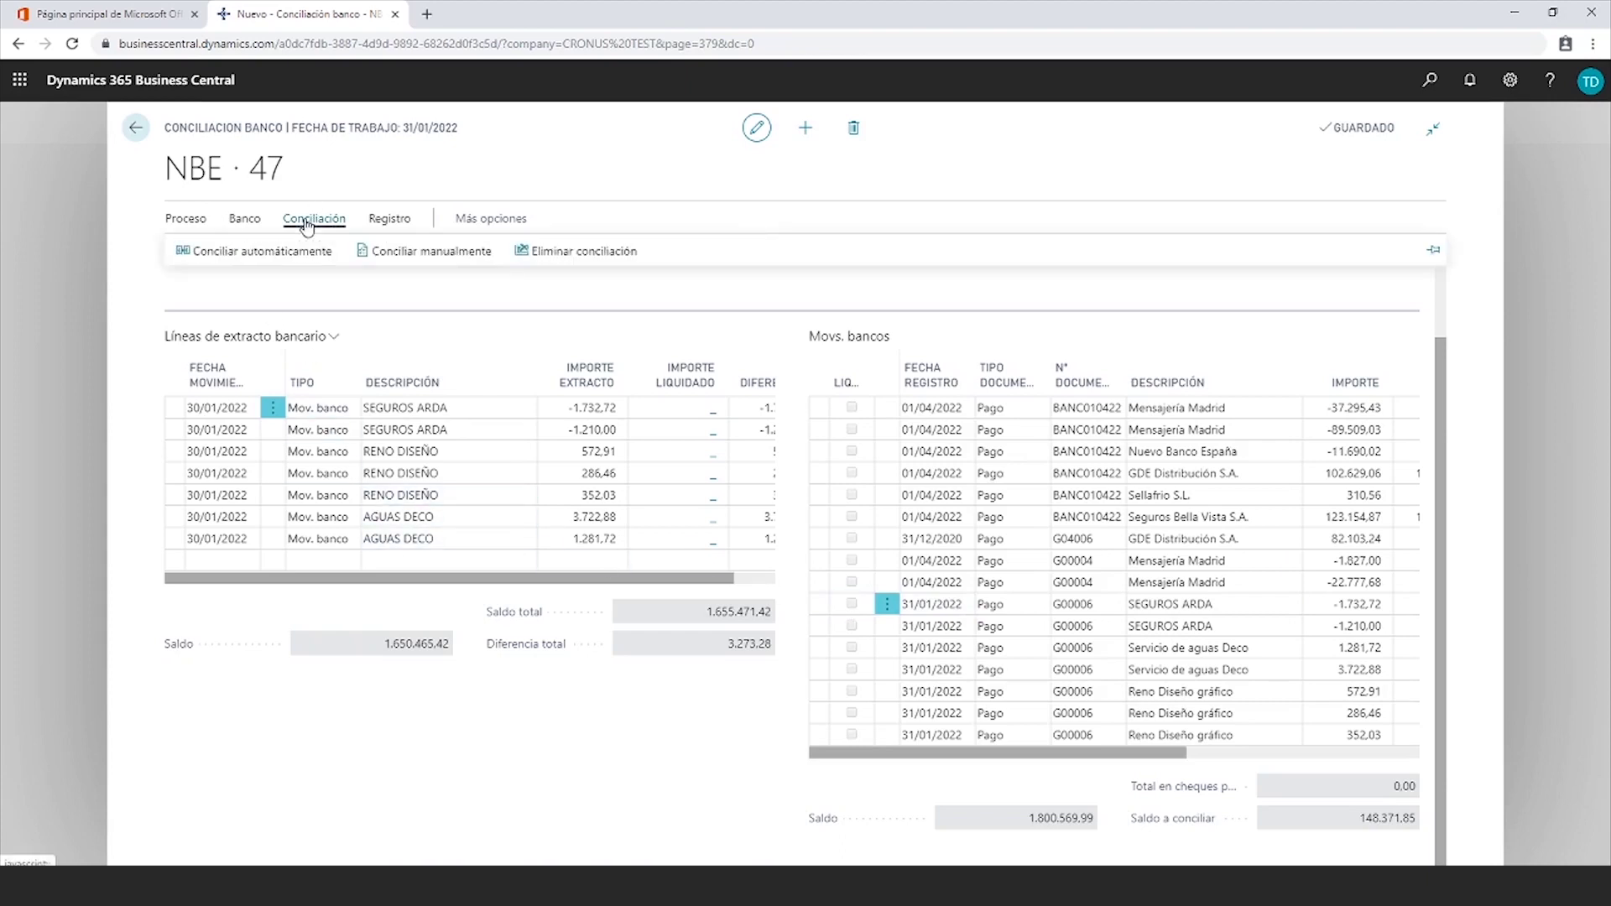
left_click(394, 251)
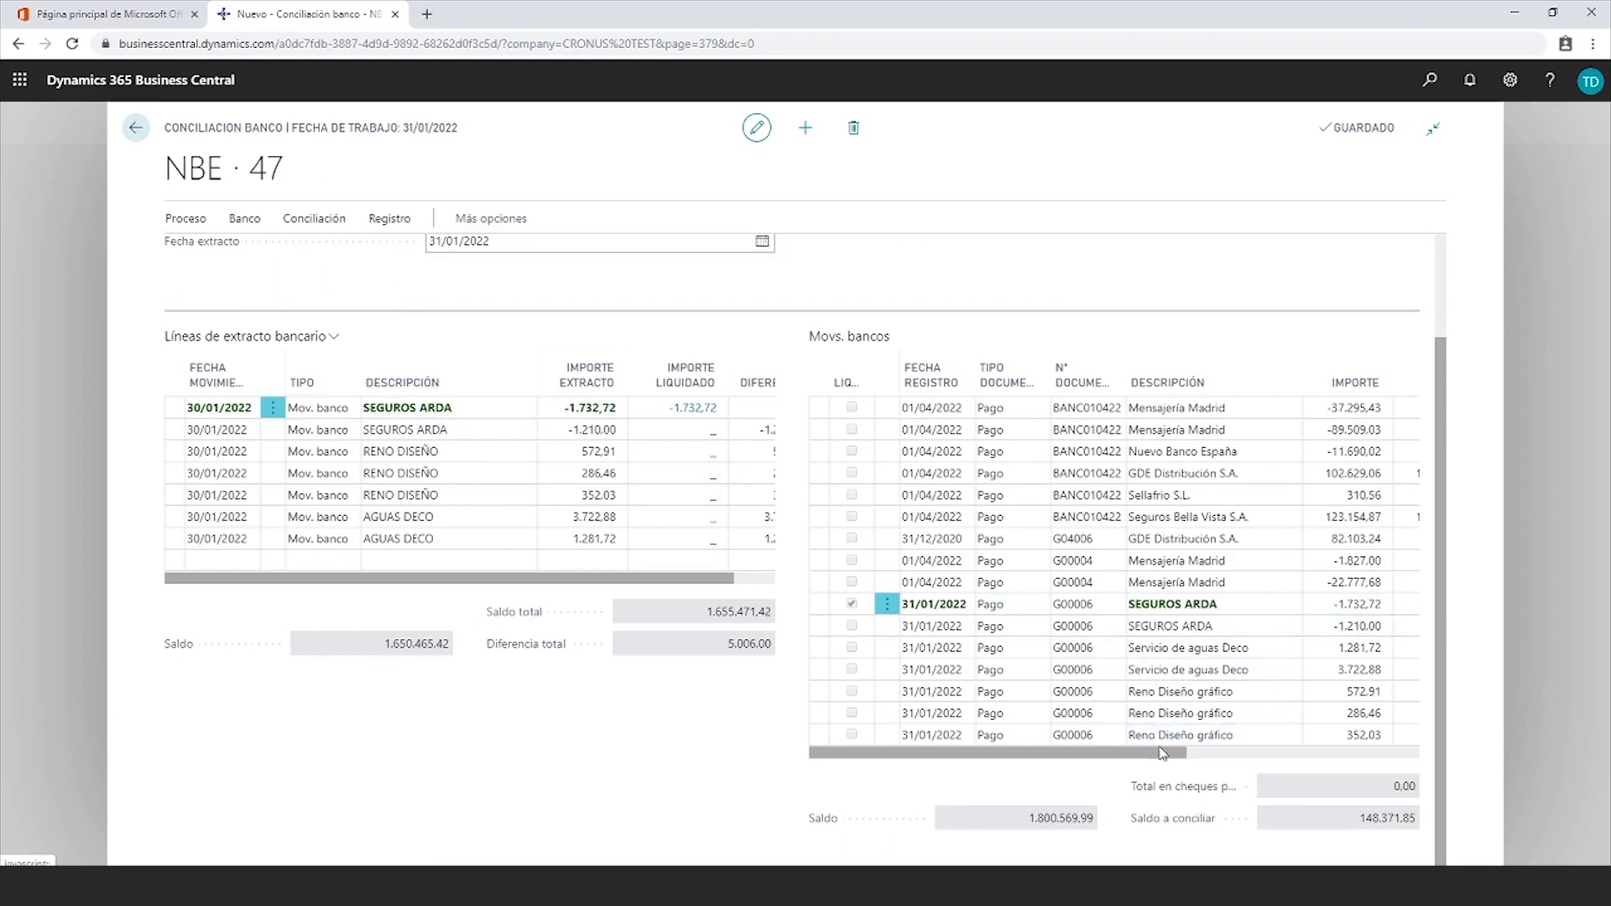
Automatically match the statement lines with the bank entries, using a transaction date tolerance of 3
left_click_drag(1166, 757, 1137, 771)
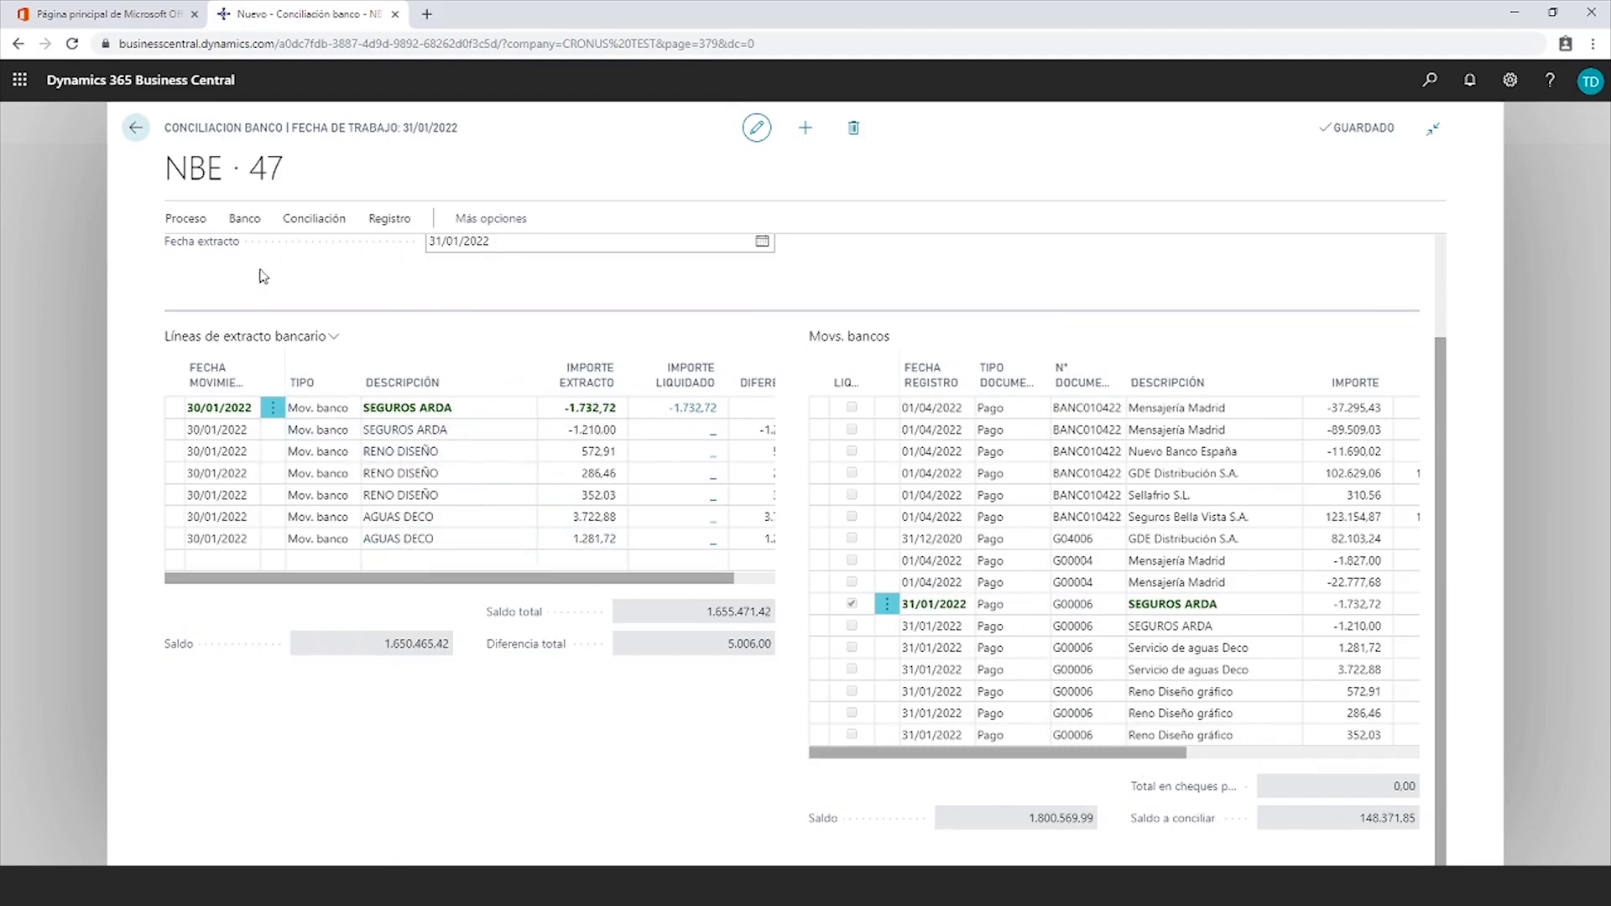
left_click(302, 222)
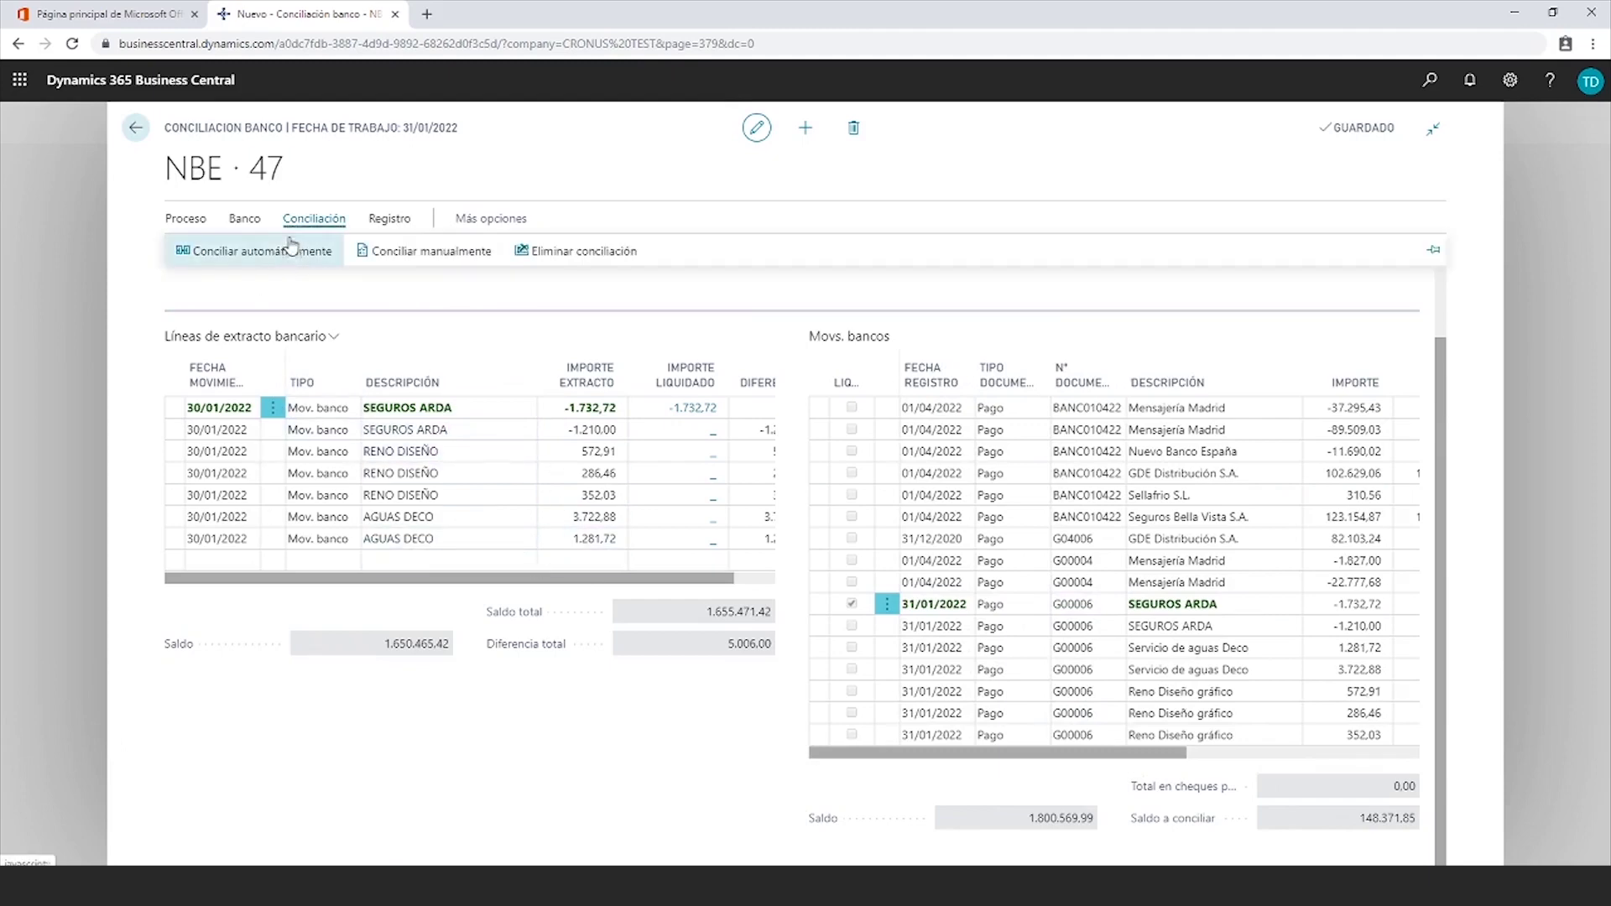
left_click(282, 251)
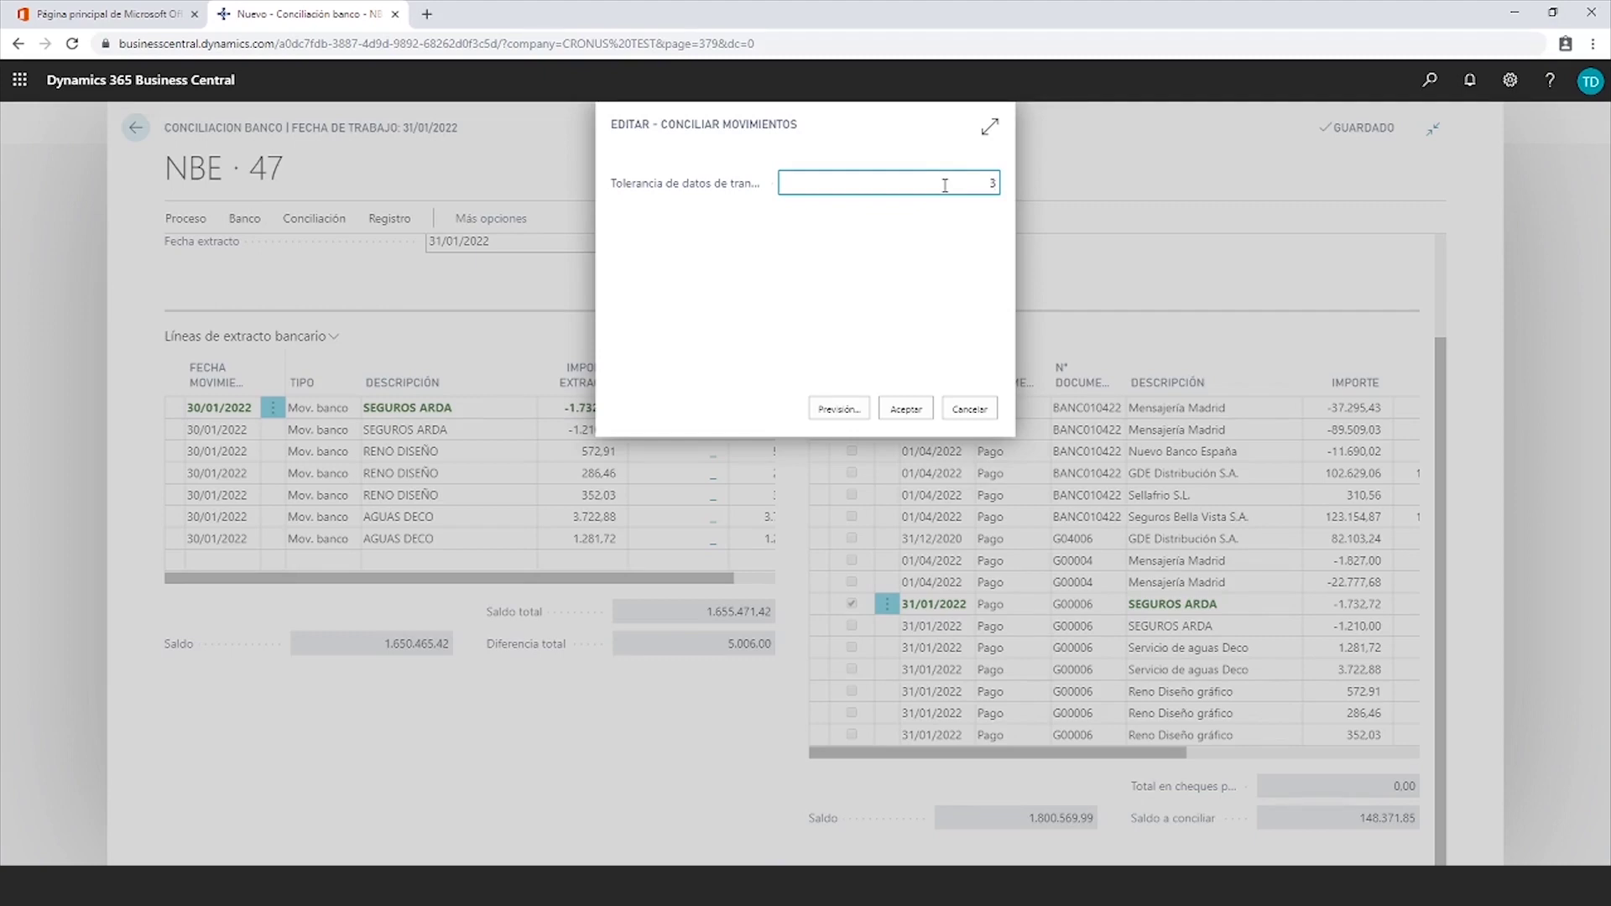
left_click(924, 412)
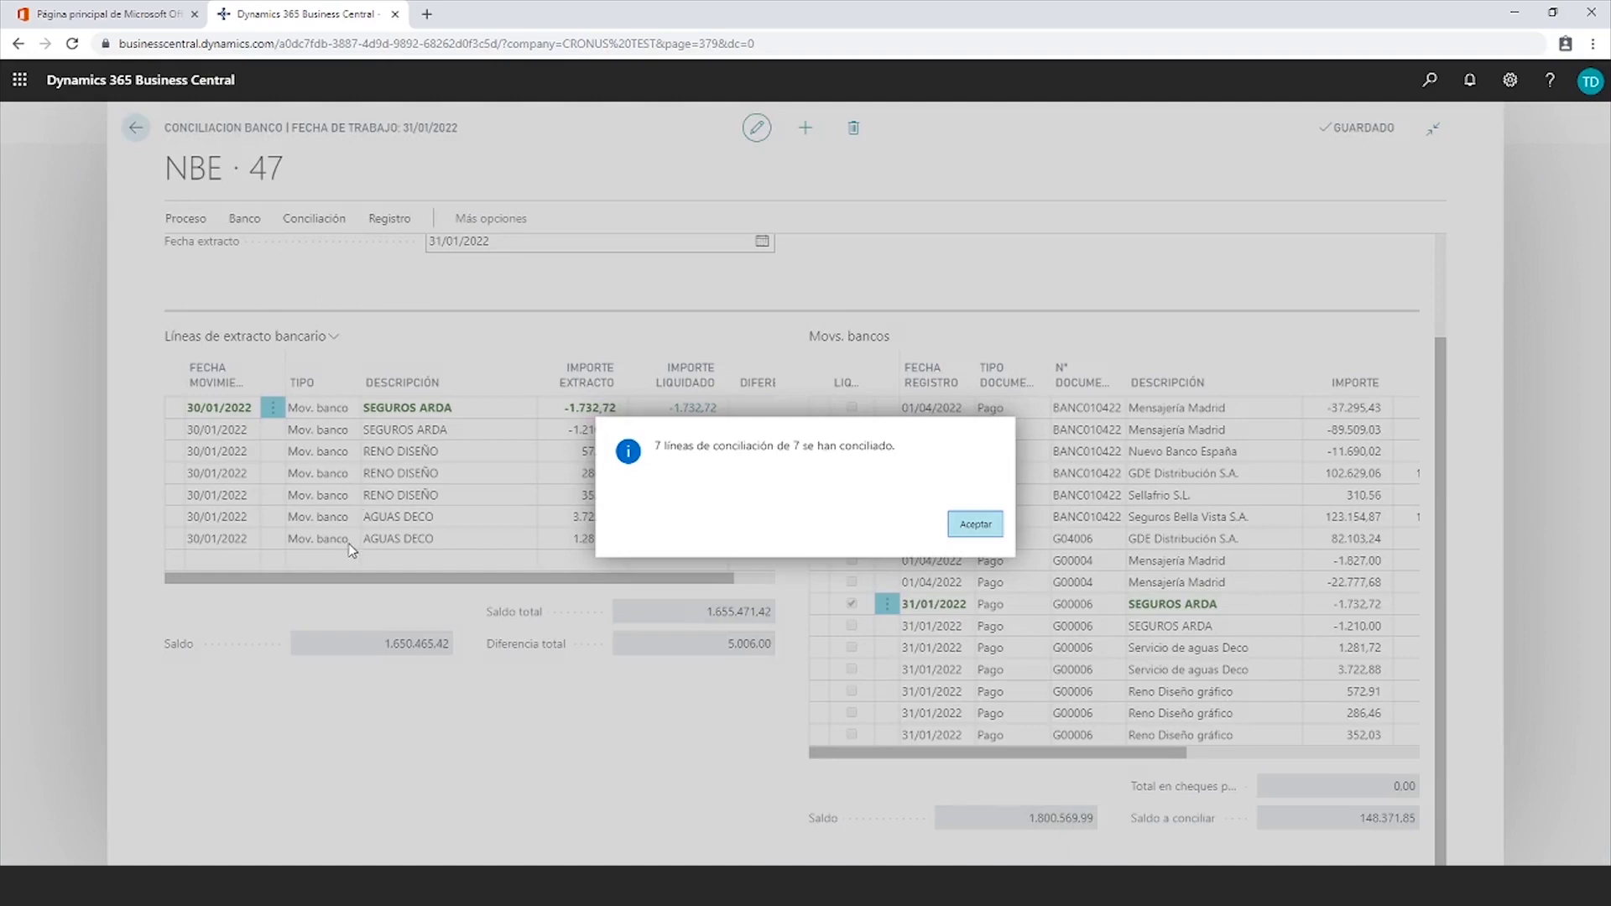
left_click(975, 525)
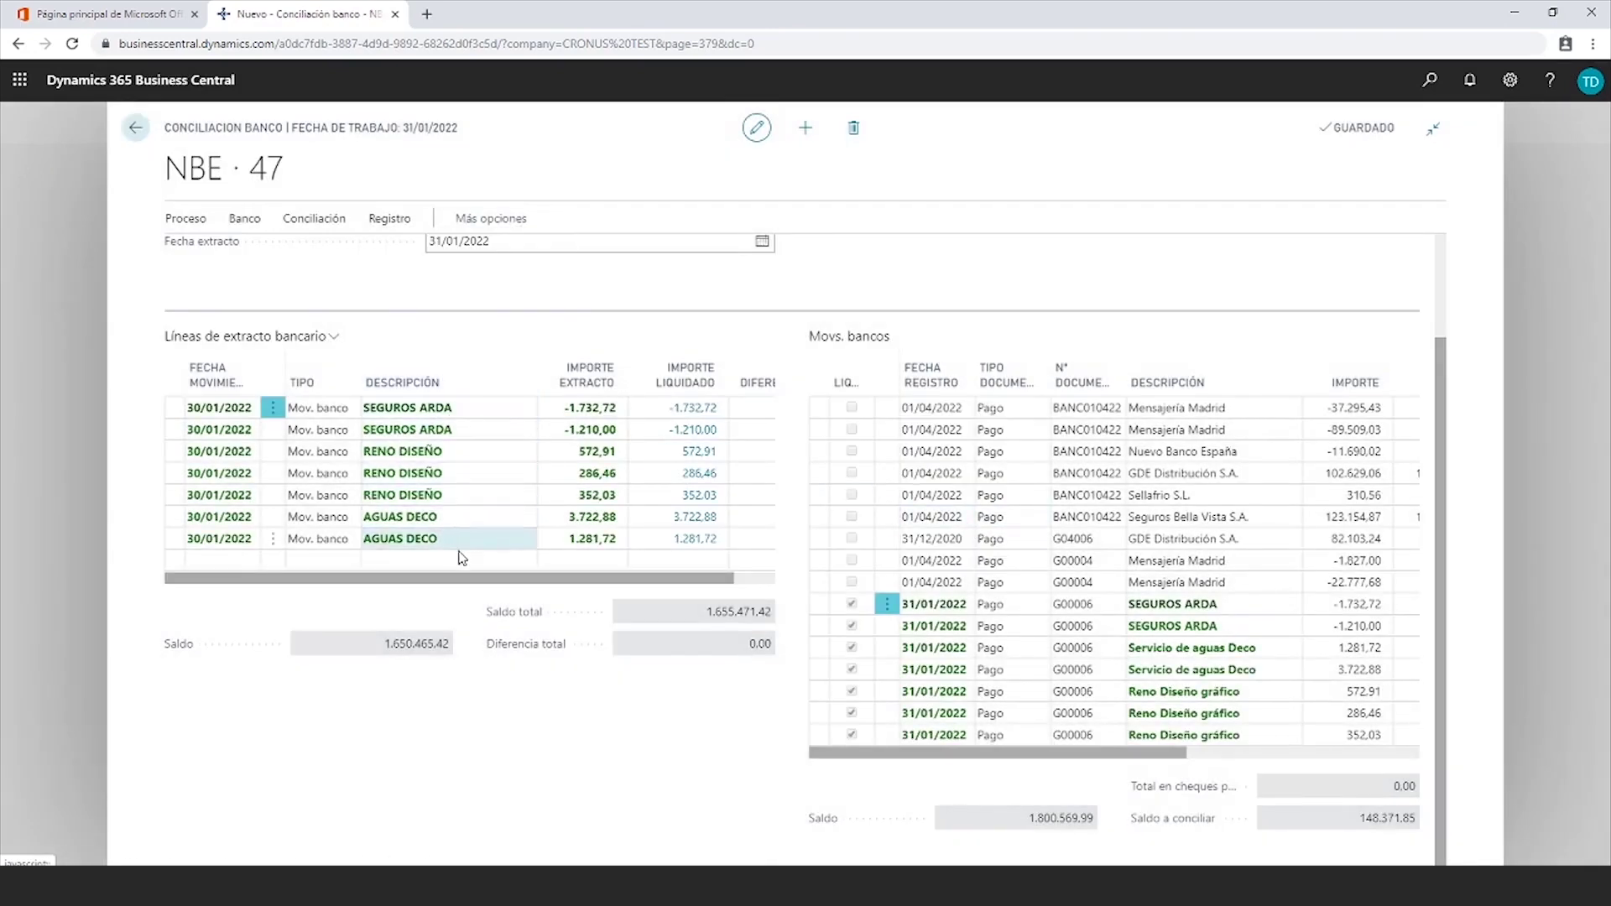
Copy the statement lines' total balance into the final statement balance so that it reads 1.655.471,42
left_click_drag(631, 584, 673, 583)
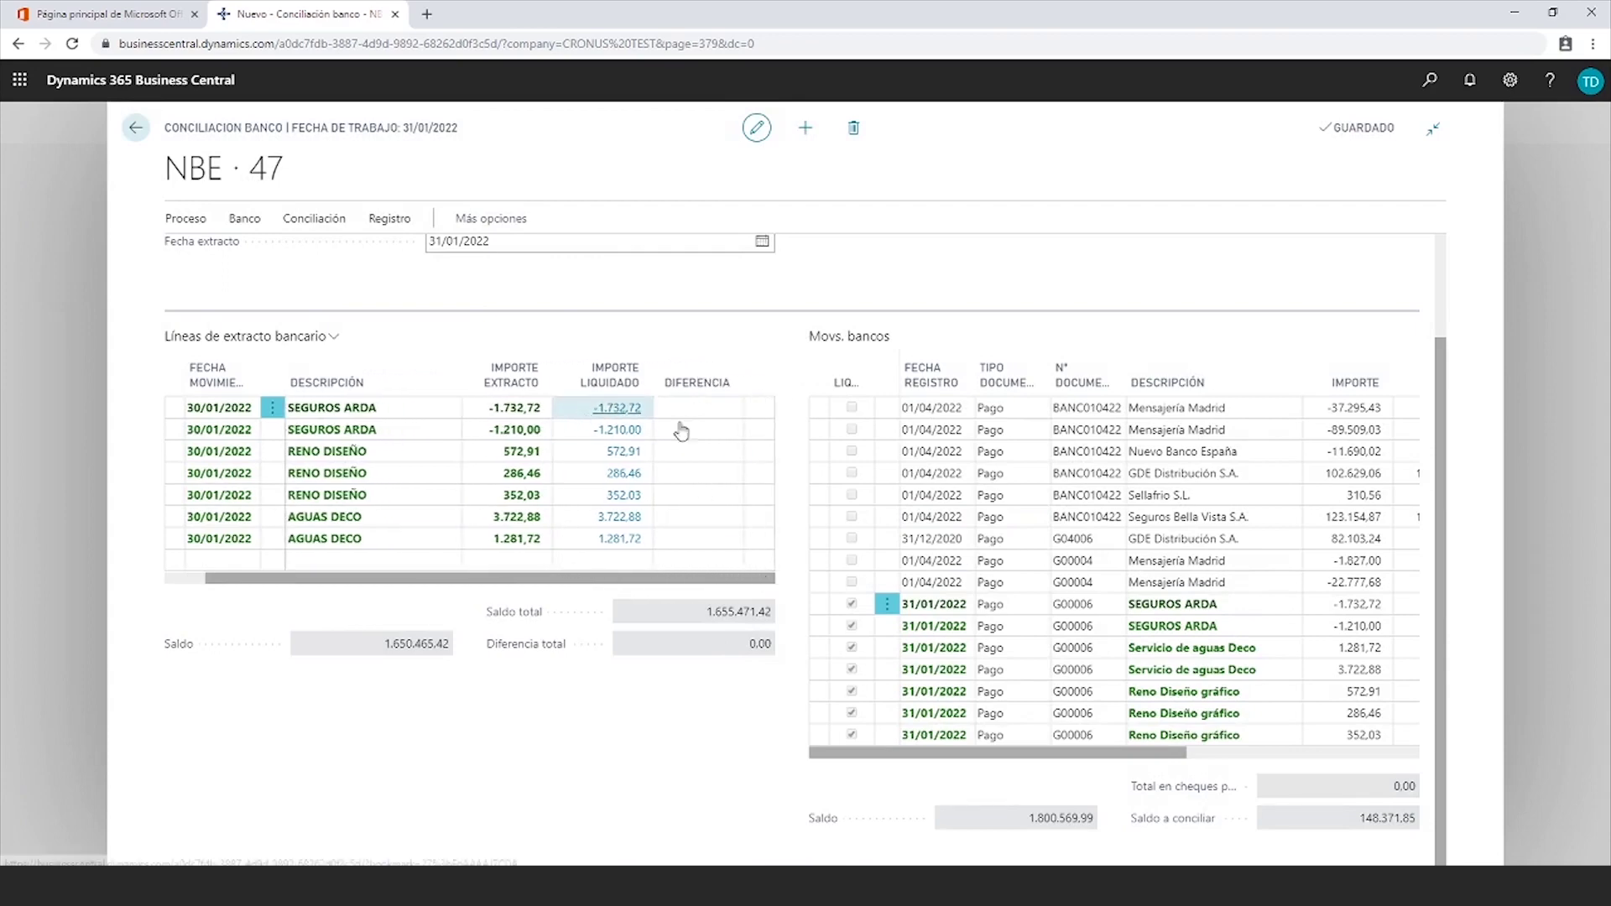
left_click_drag(1056, 754, 971, 769)
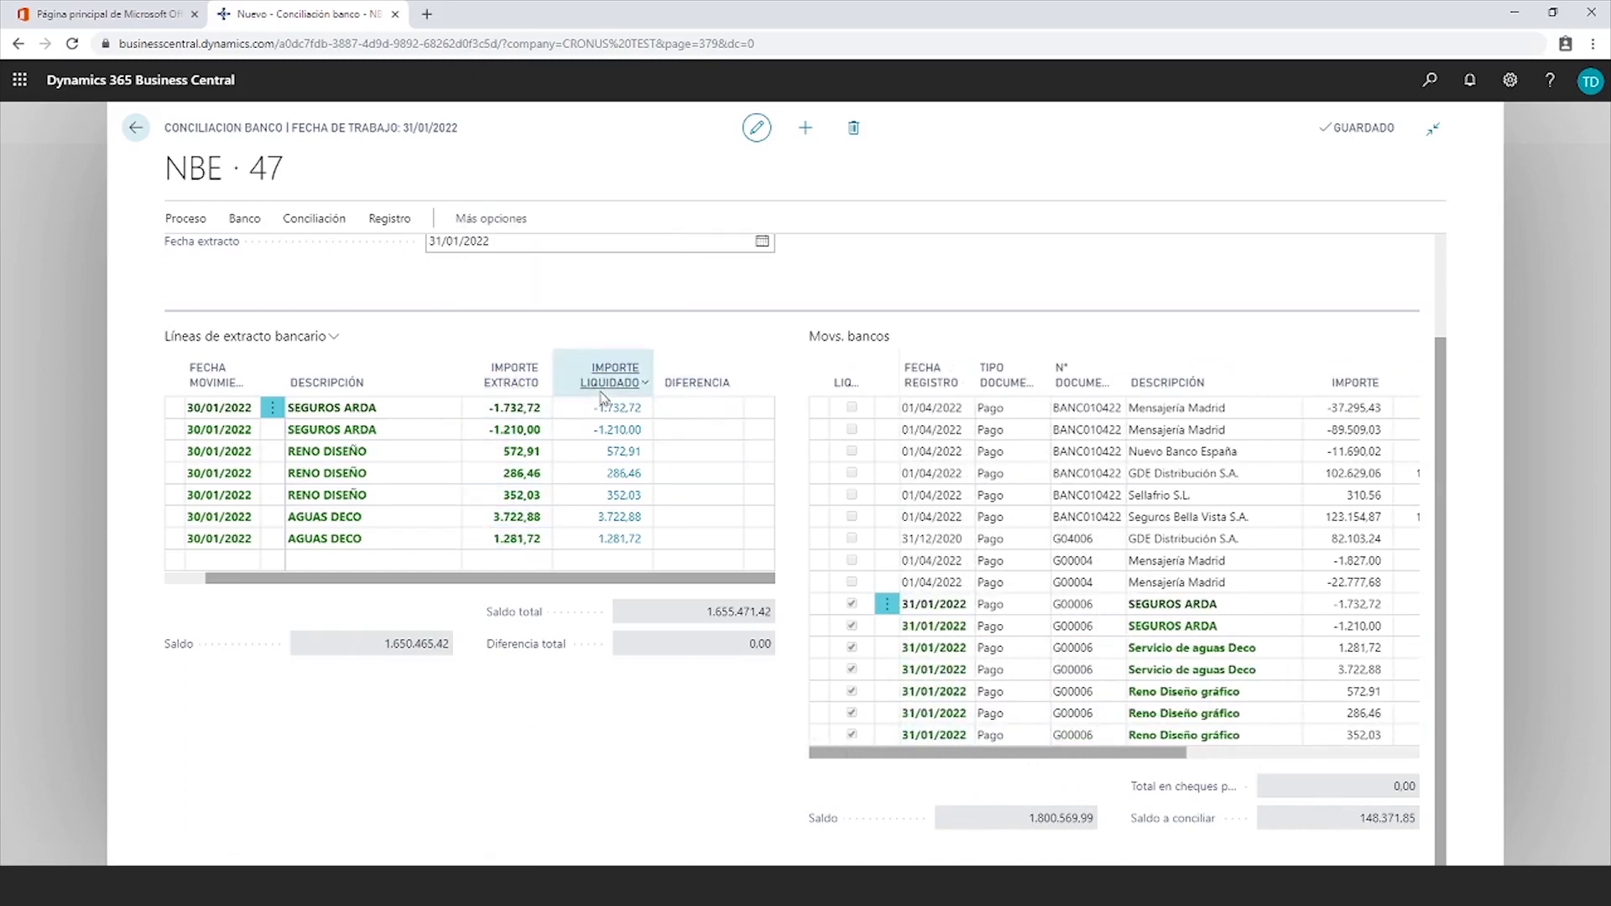
left_click_drag(1175, 754, 1348, 763)
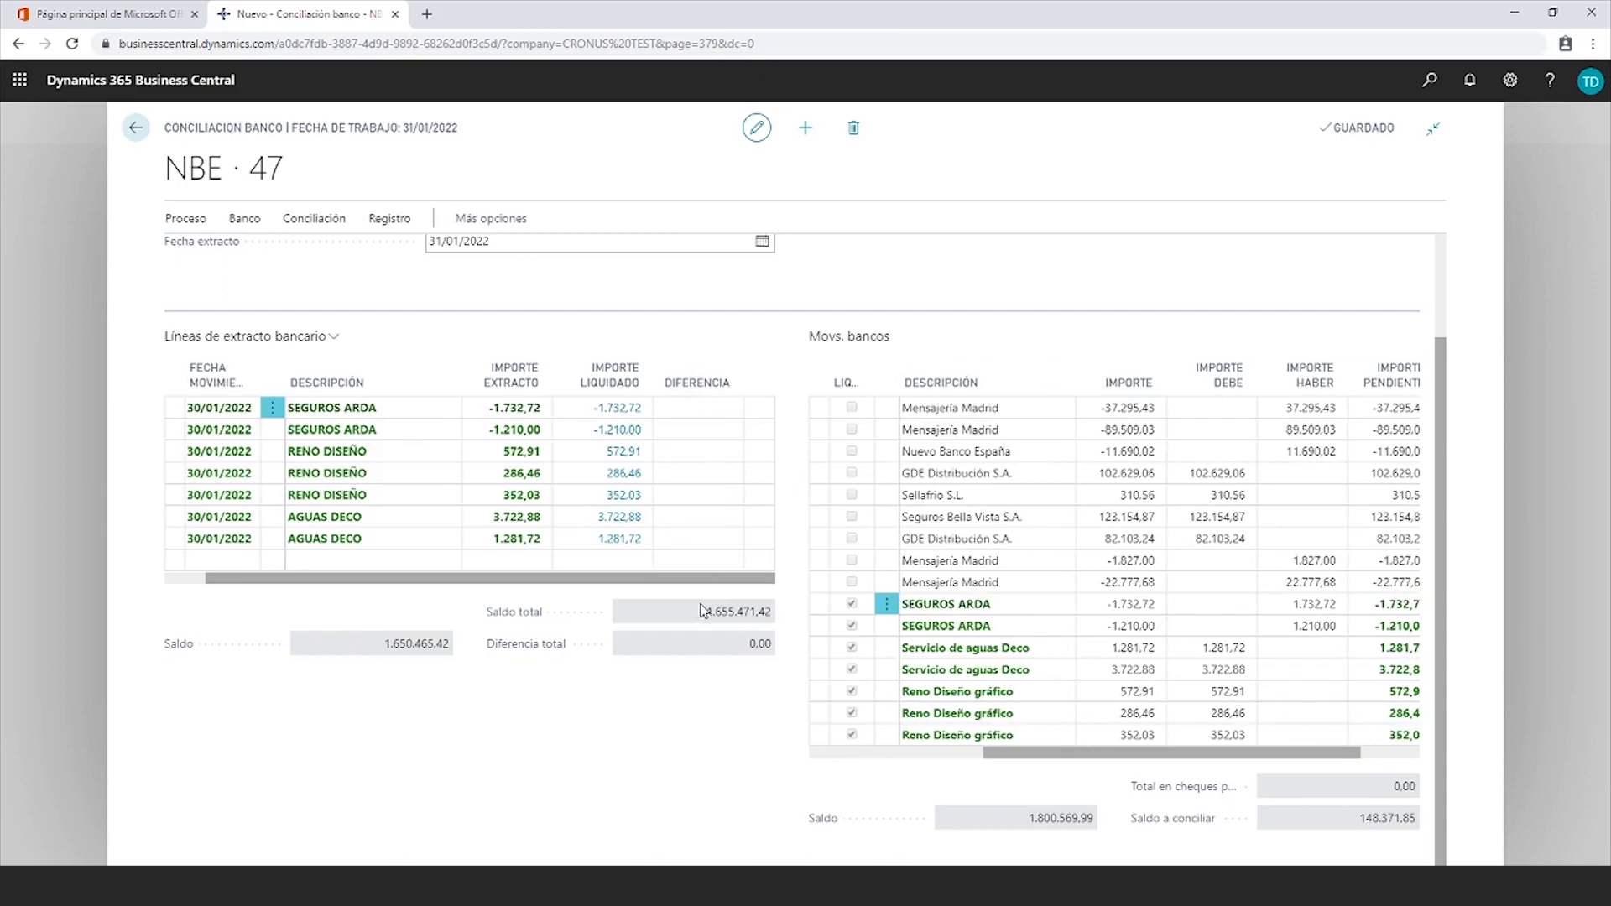
left_click_drag(708, 612, 773, 615)
key("ctrl+c")
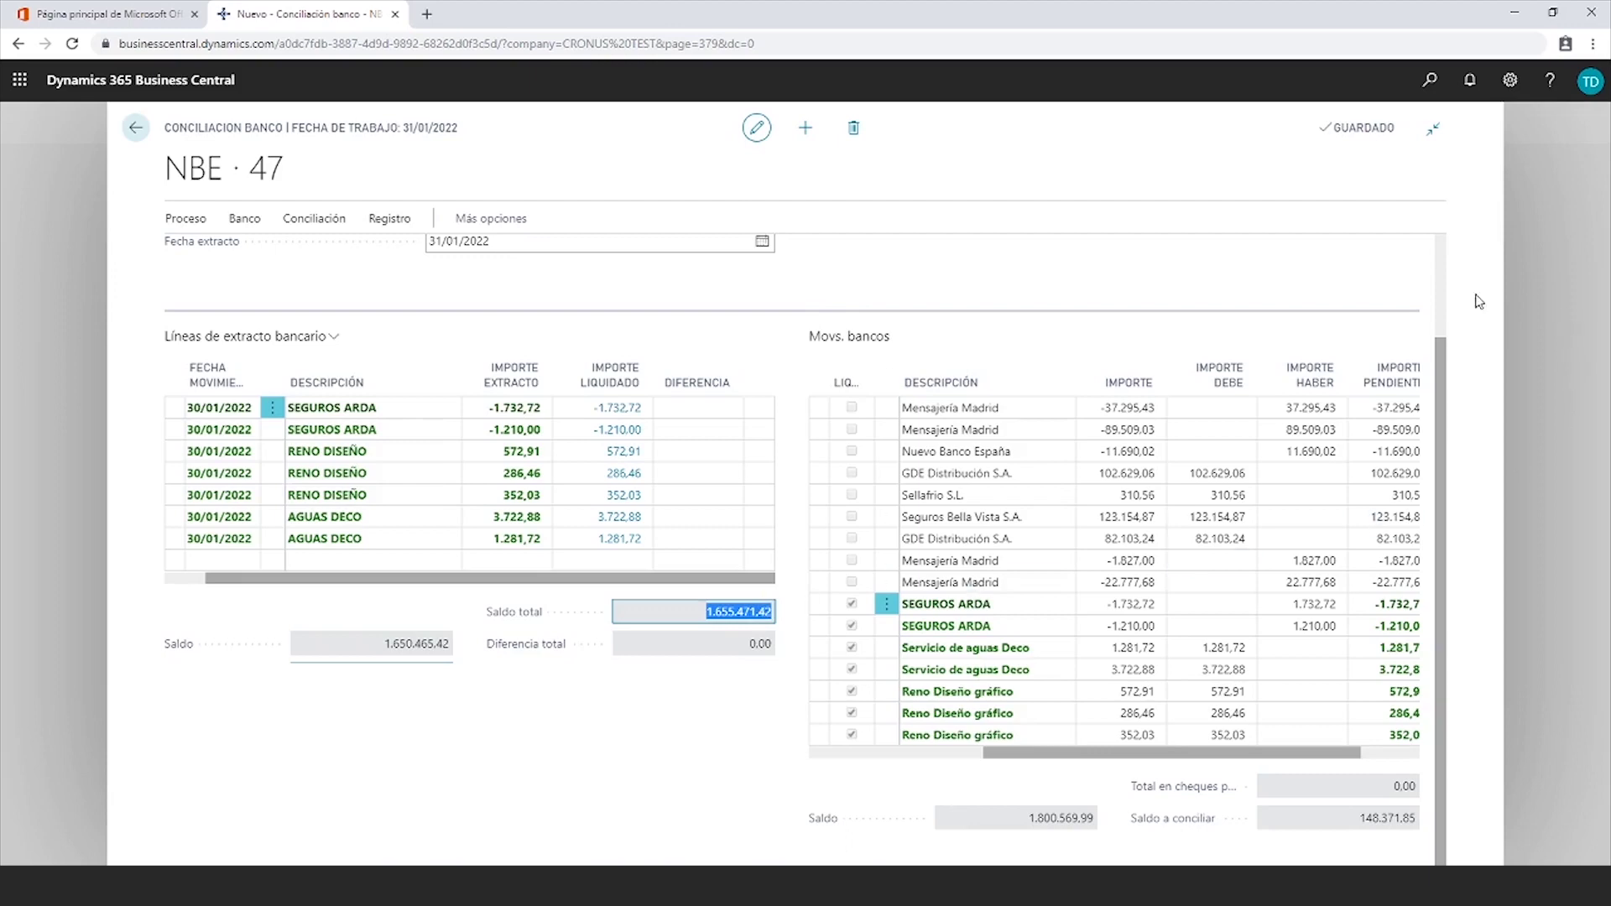
scroll(1443, 366, "up", 3)
left_click(1314, 332)
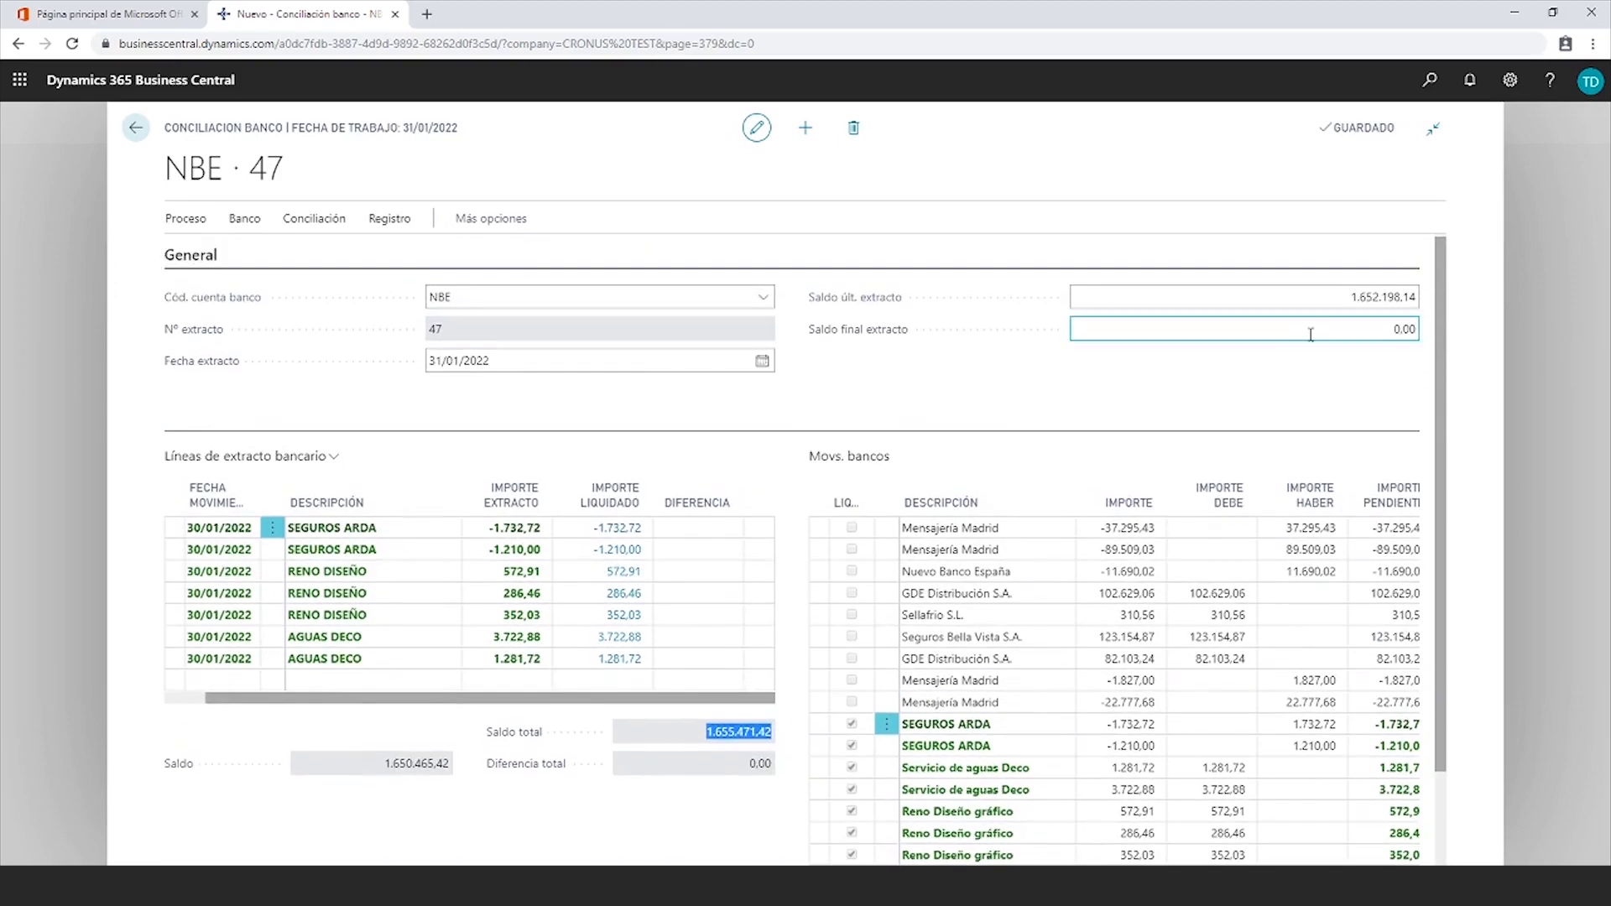
key("ctrl+v")
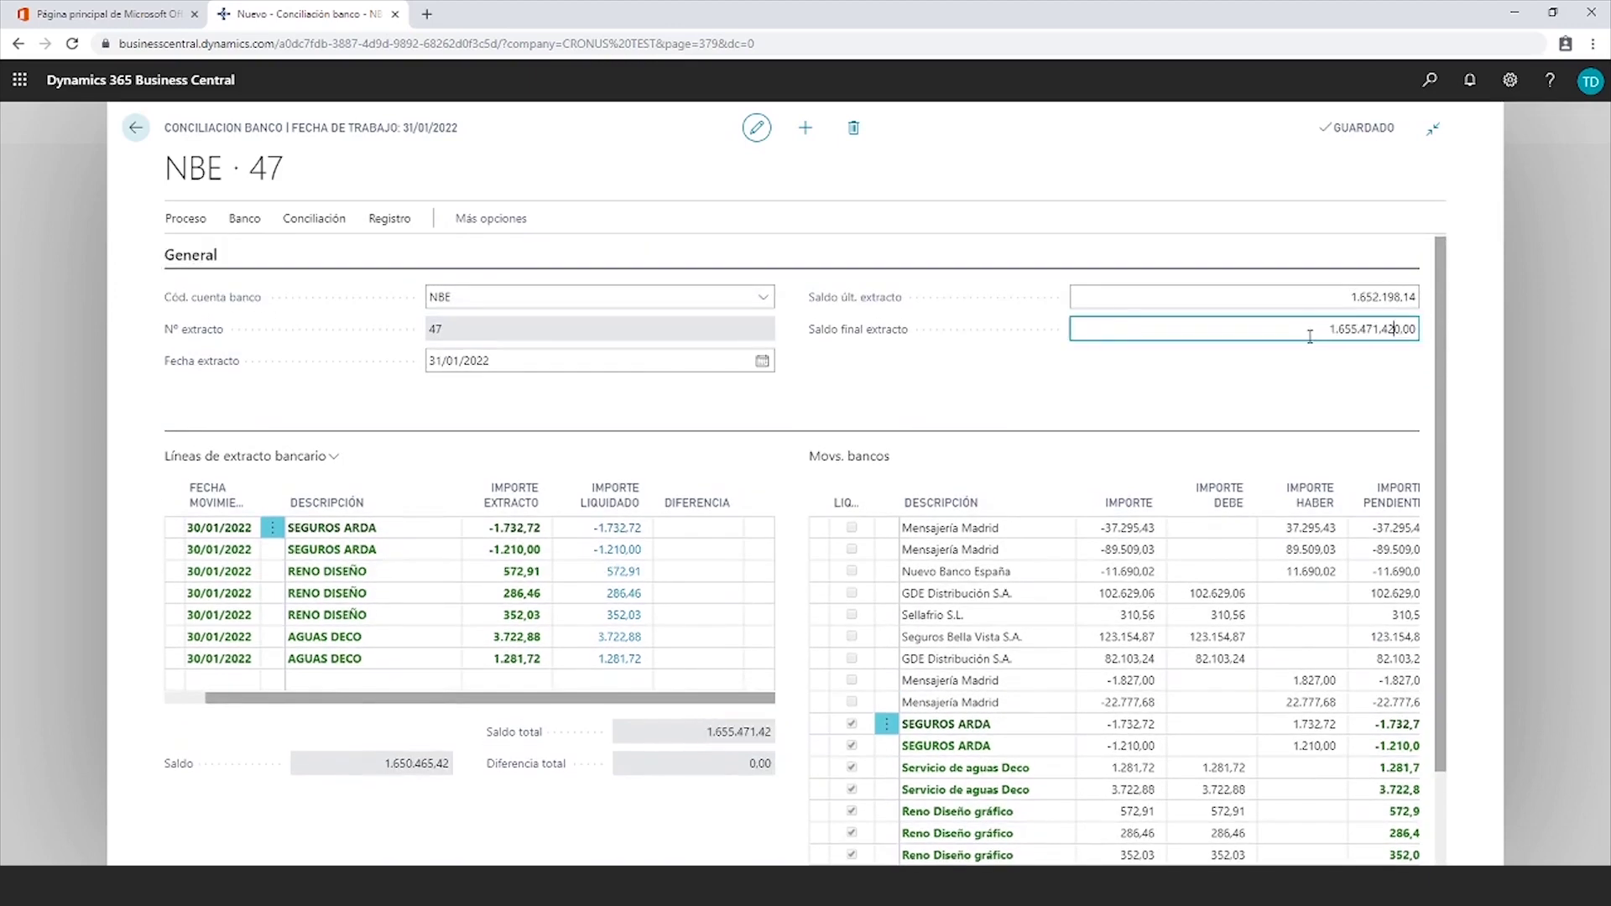
key("Delete")
key("Delete")
key("Delete")
key("Delete")
Post the NBE bank reconciliation without printing and confirm the posting
left_click(386, 220)
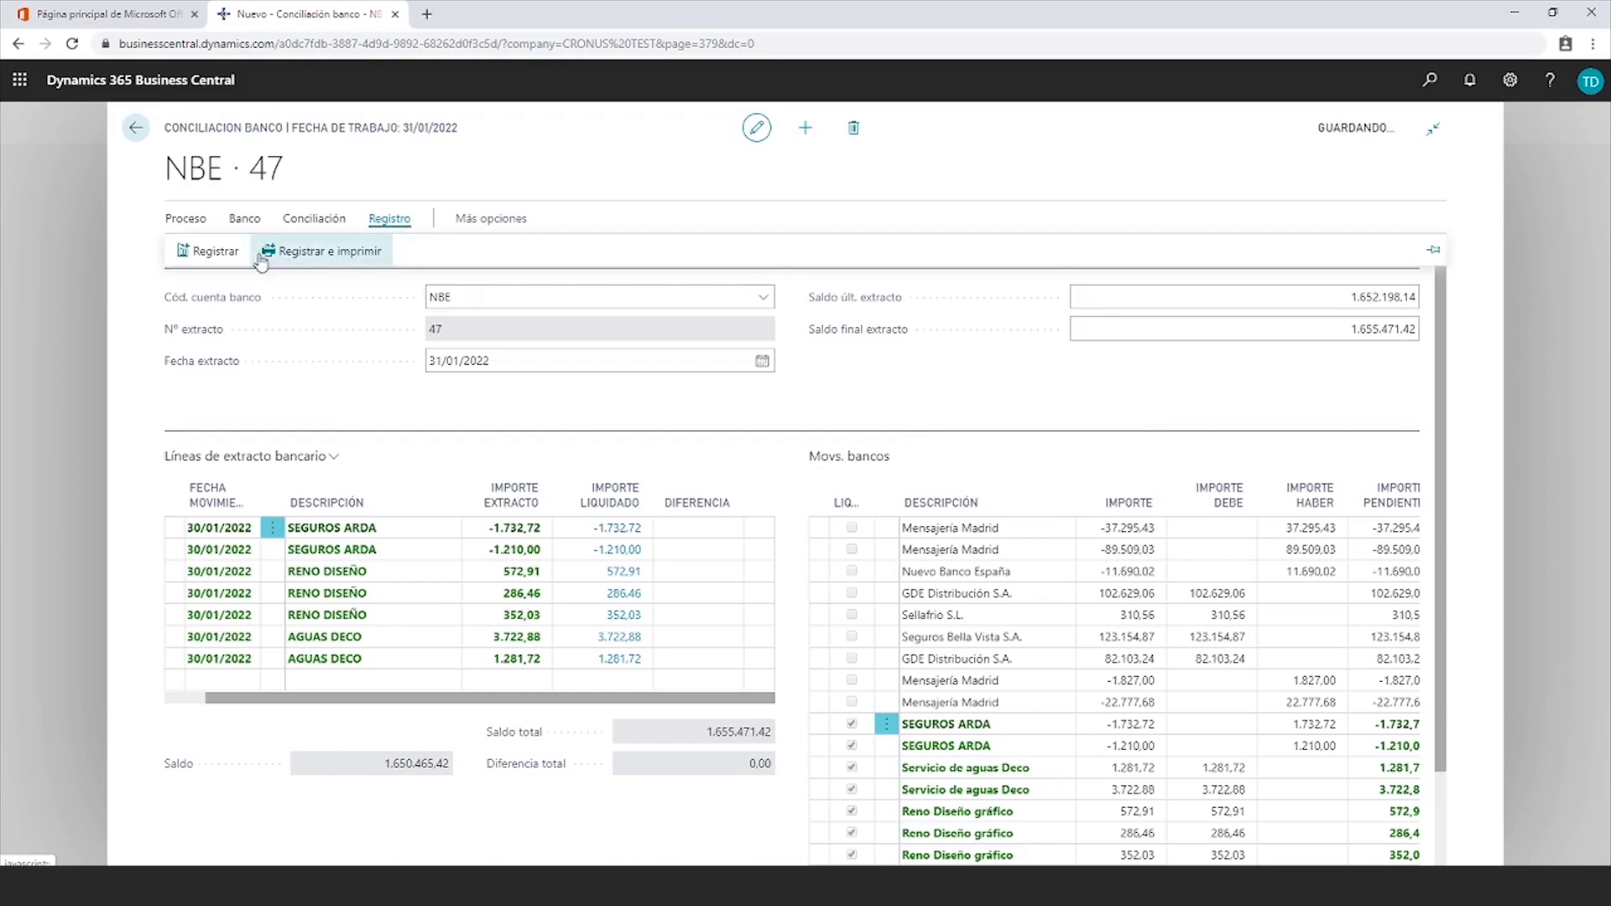
left_click(210, 258)
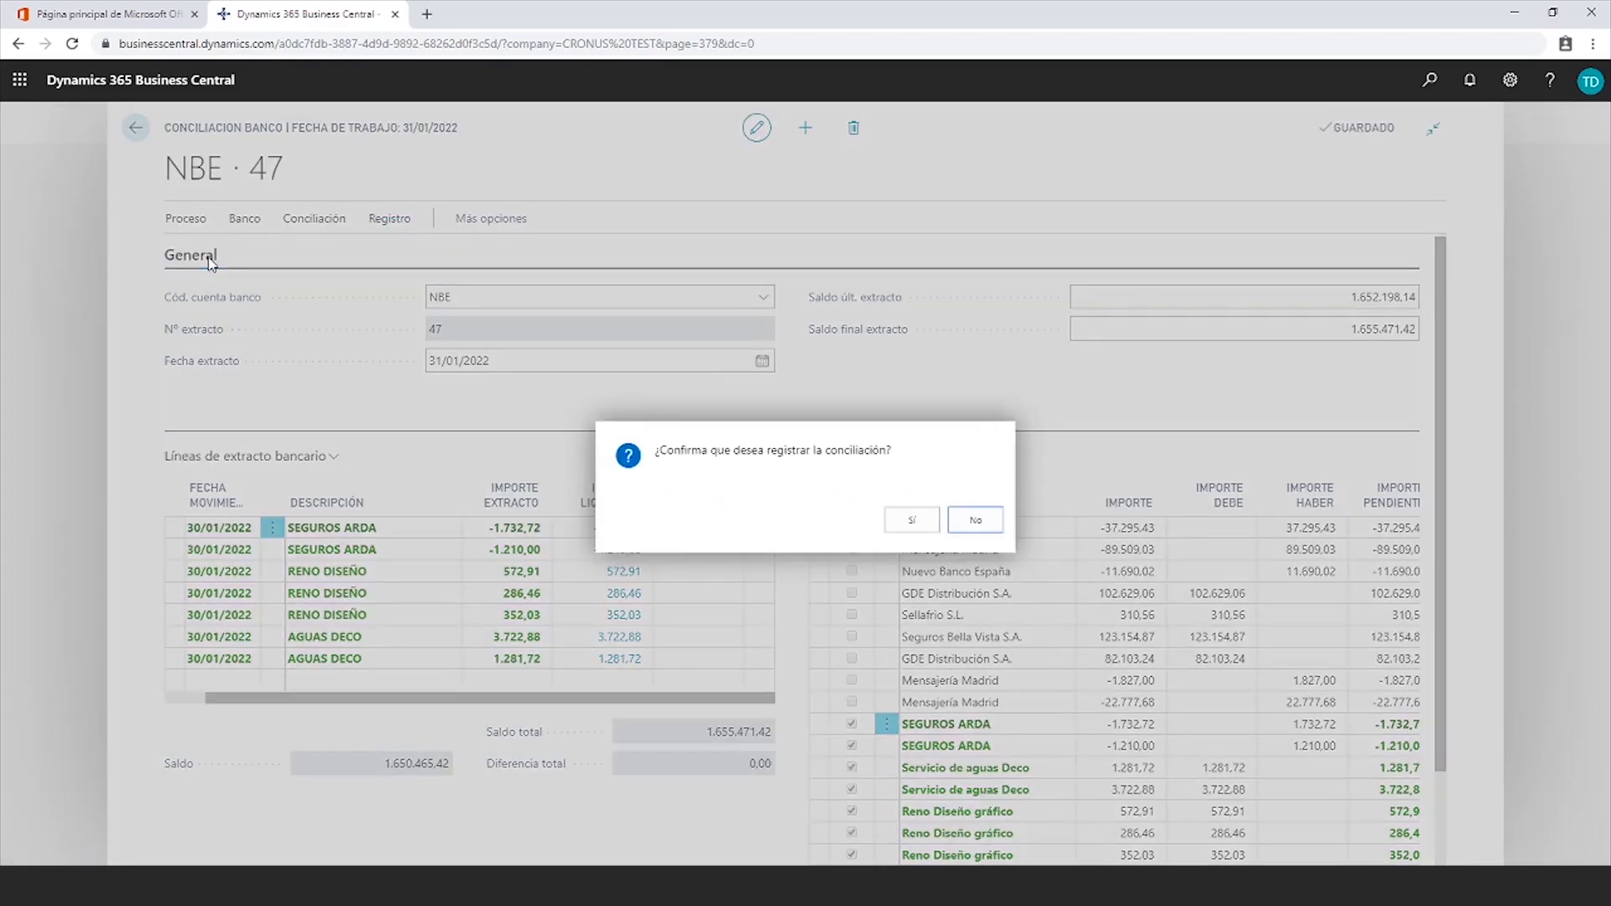
left_click(915, 520)
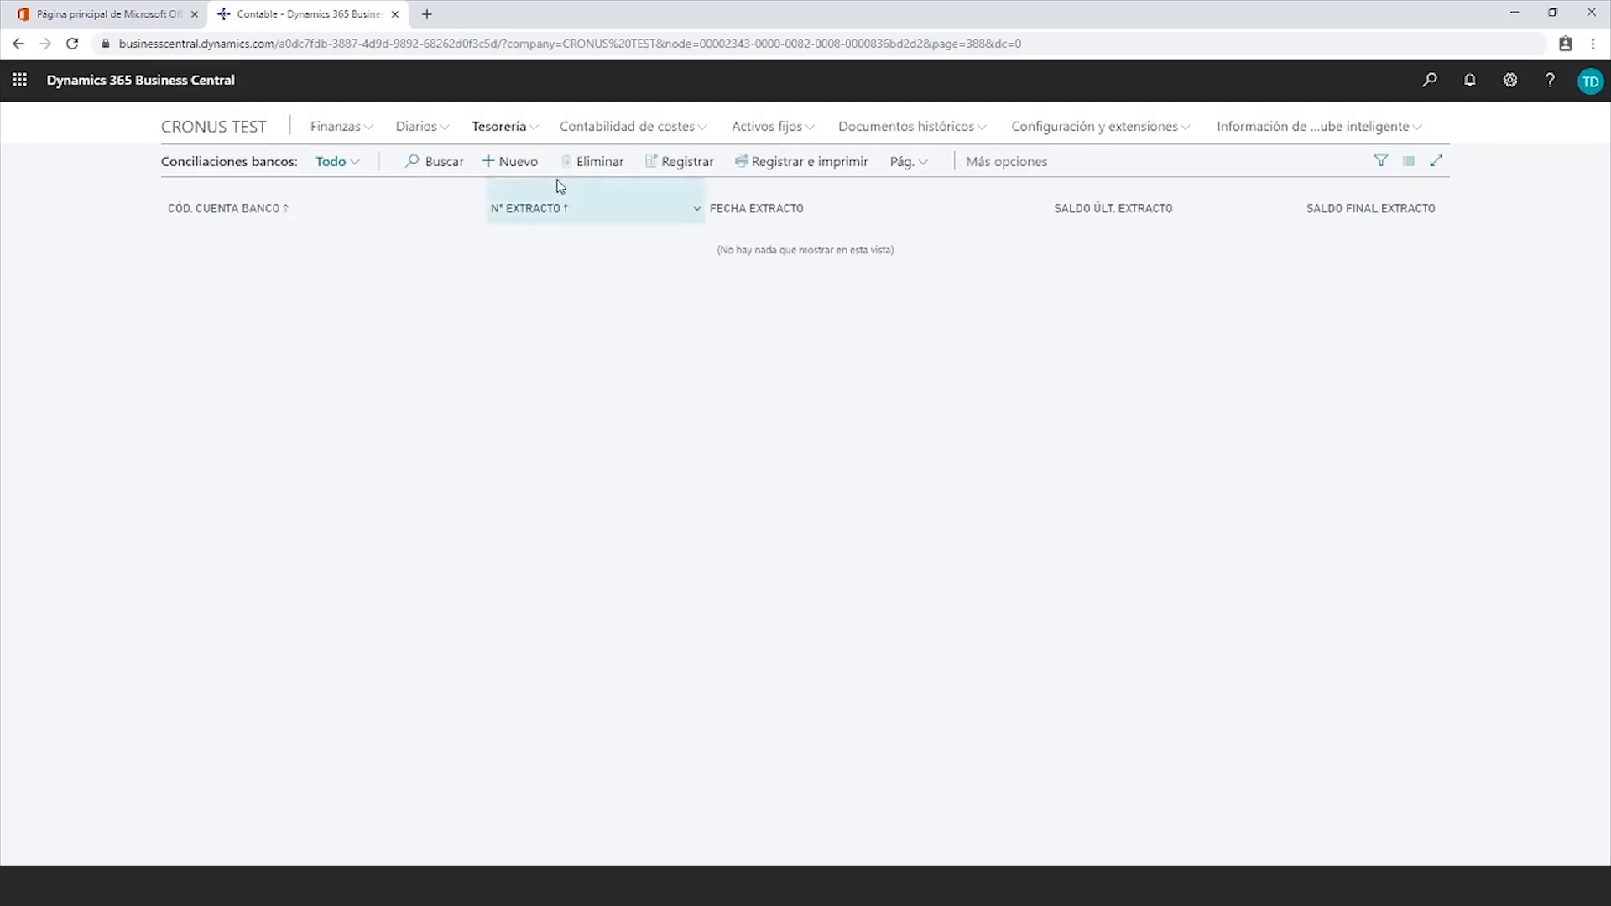
Open the posted bank statement 47 from the statement list of the NBE bank account card to check its lines
left_click(501, 128)
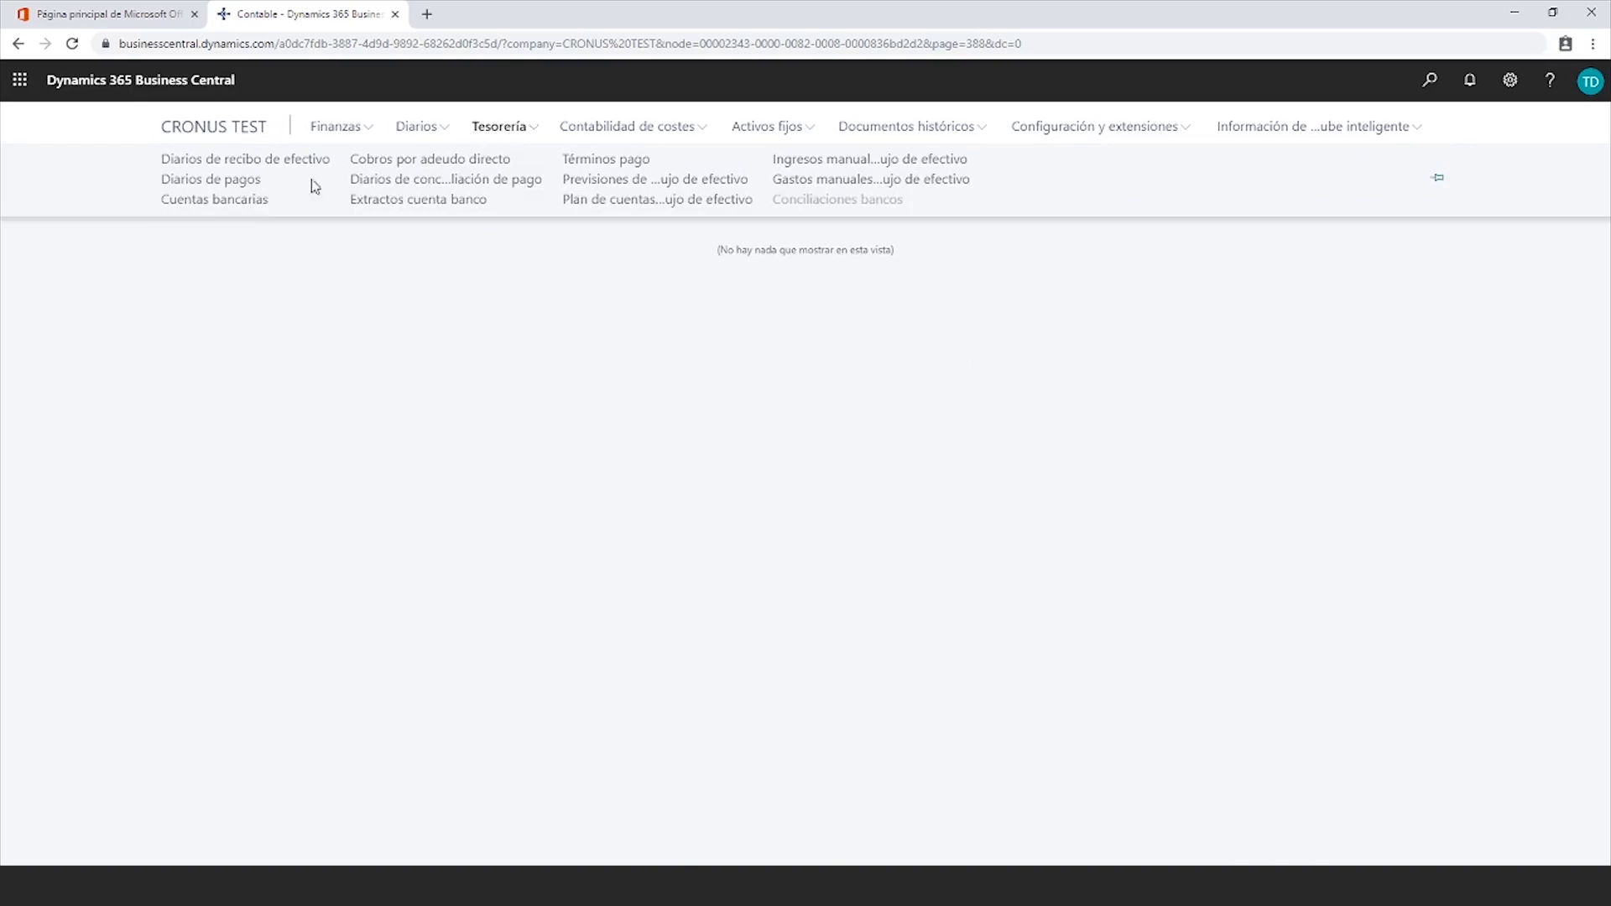
left_click(242, 203)
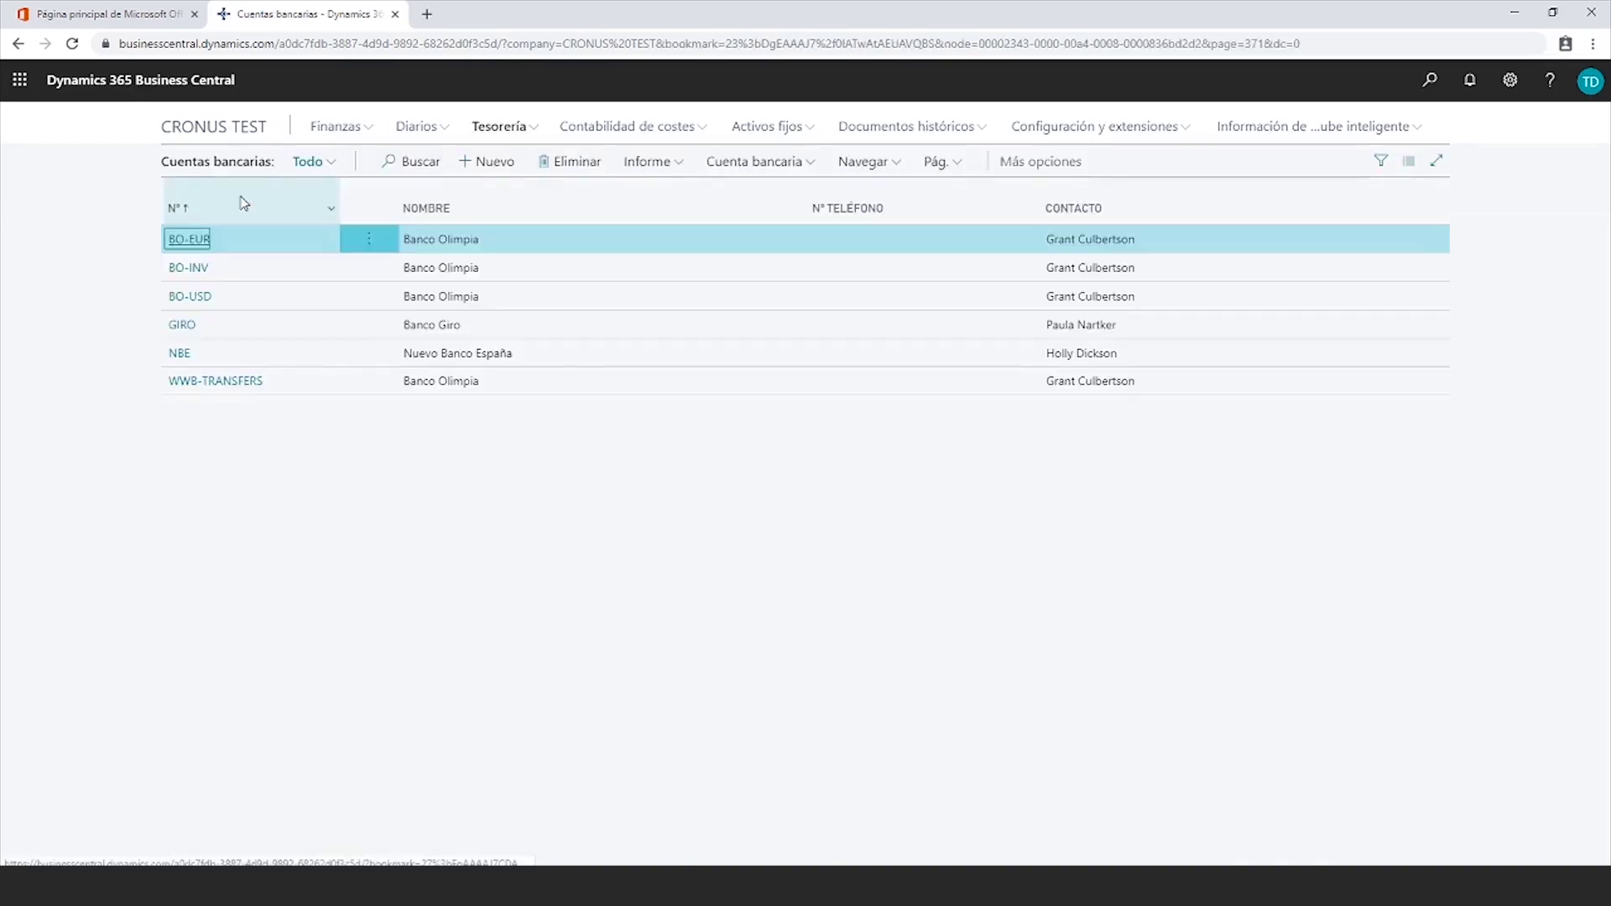
left_click(185, 357)
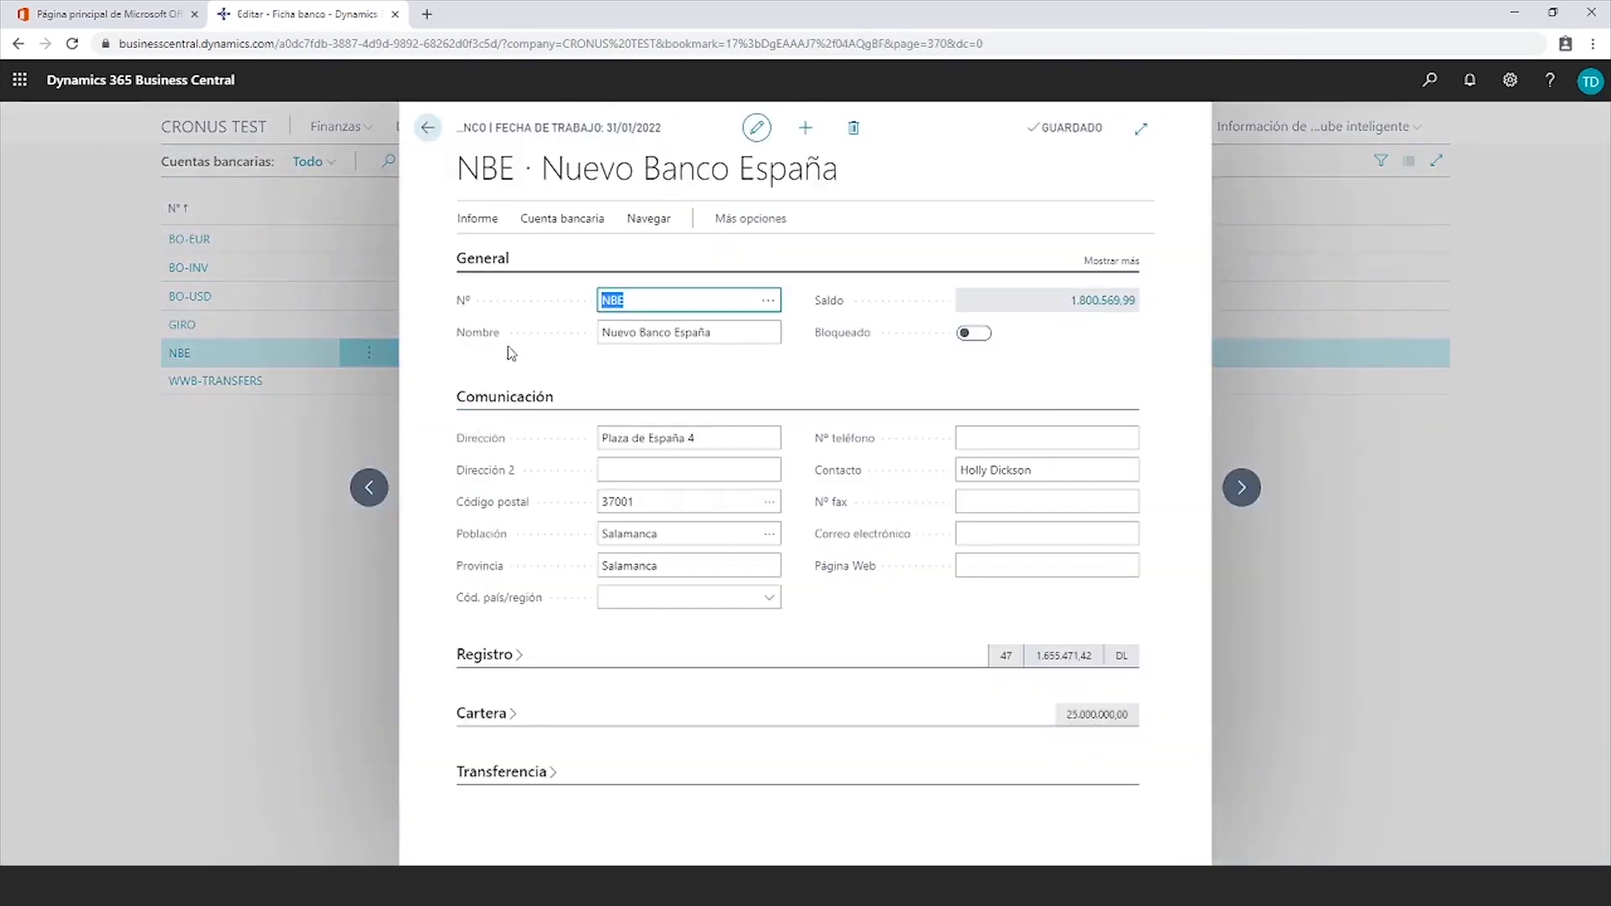
left_click(564, 227)
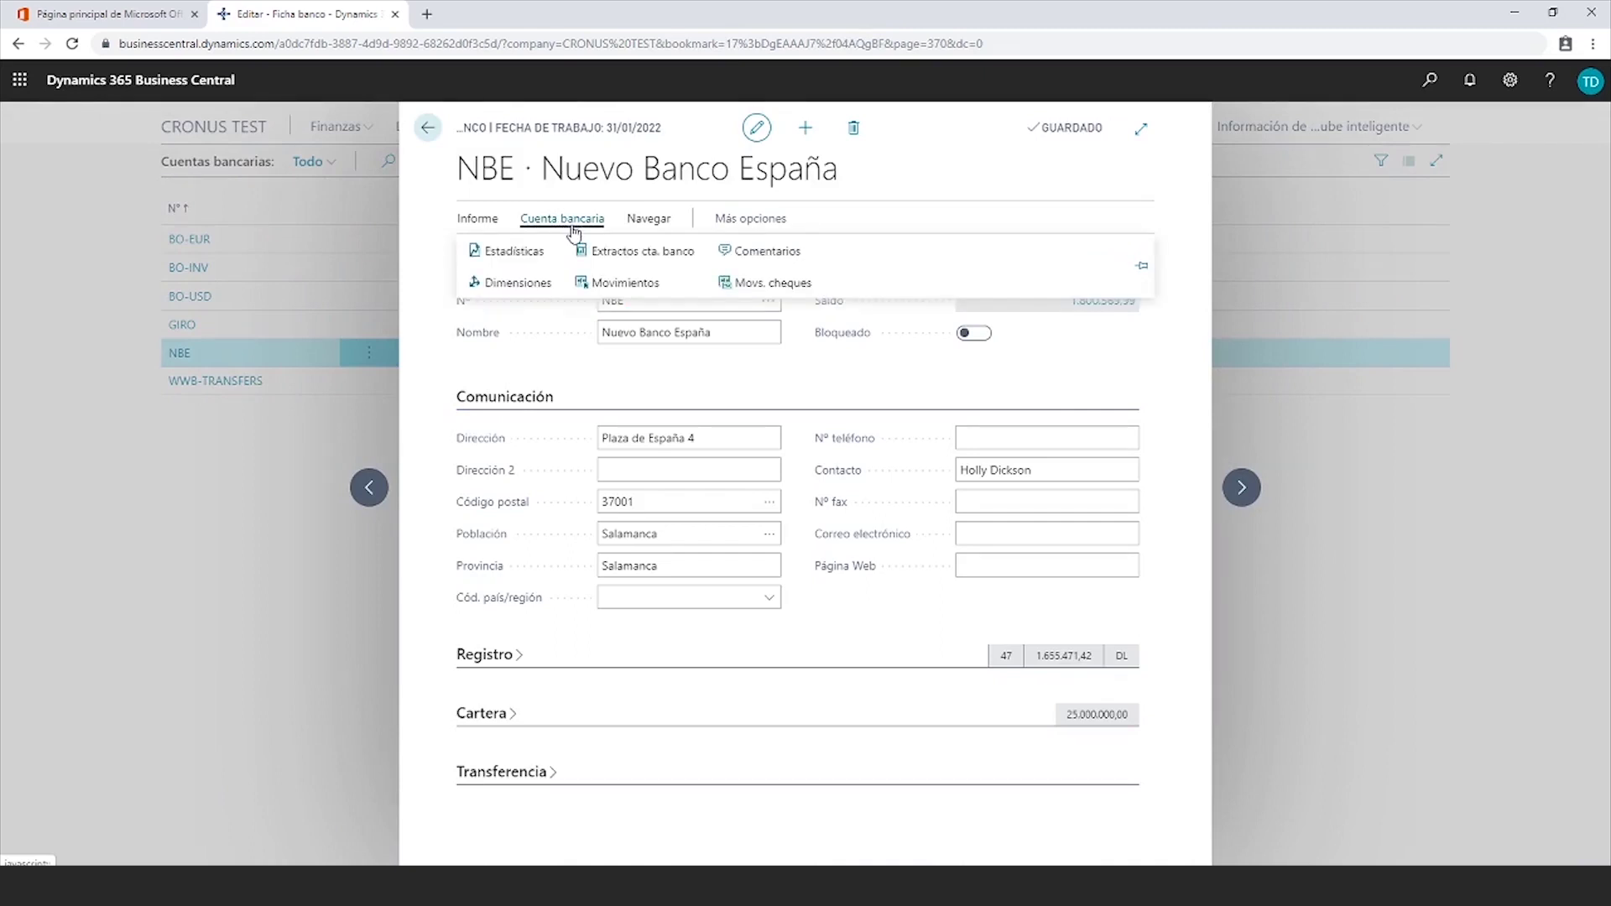
left_click(638, 263)
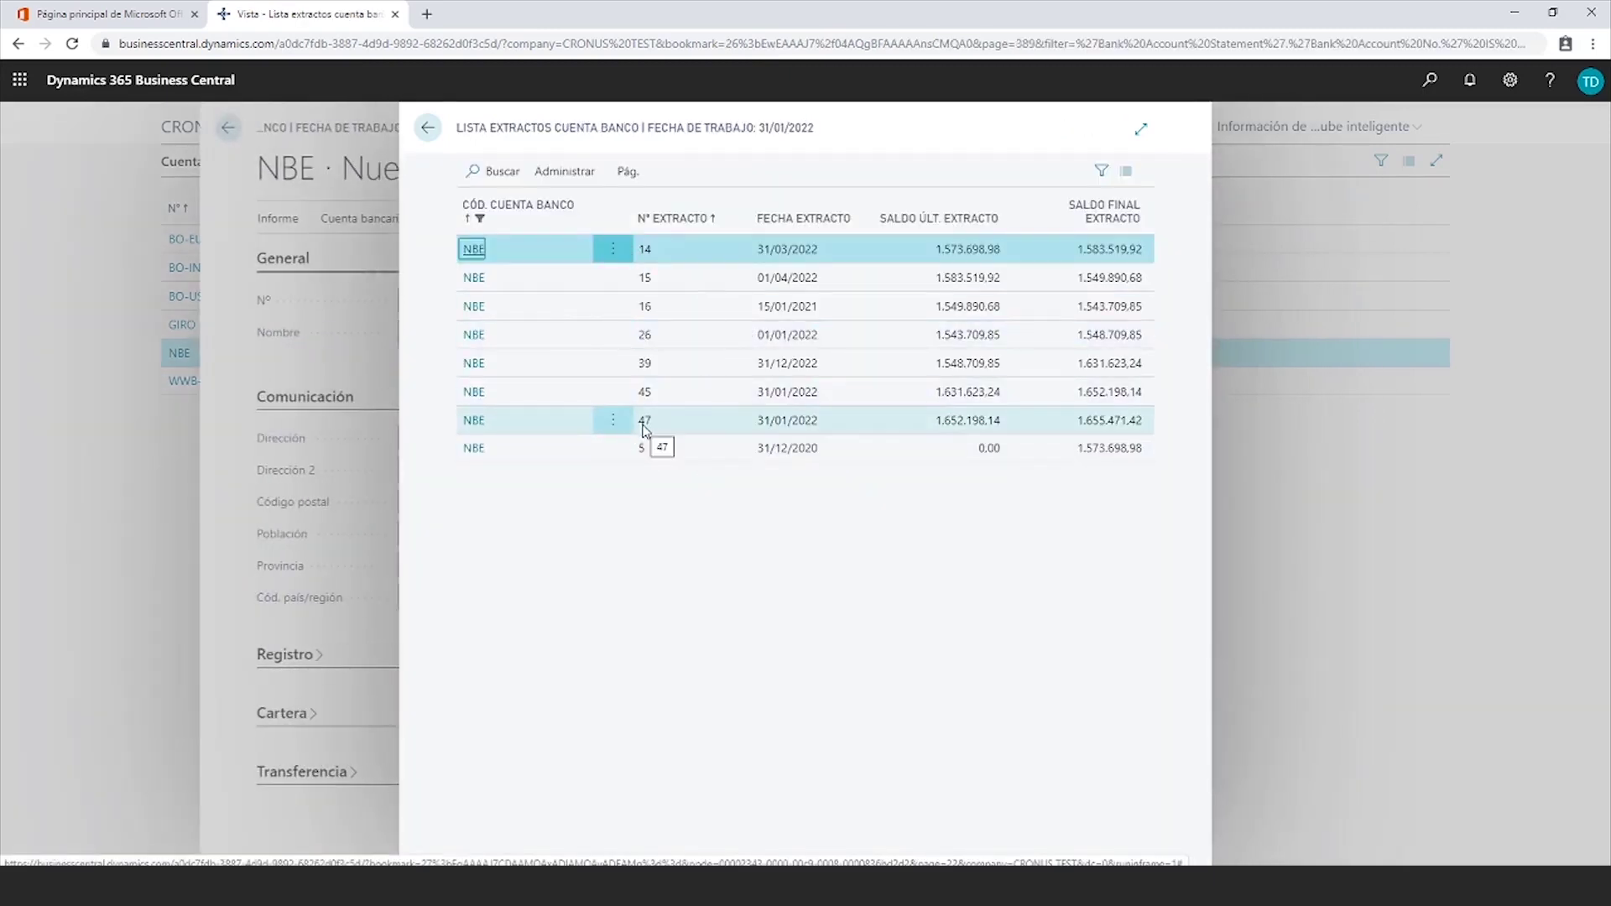
left_click(645, 423)
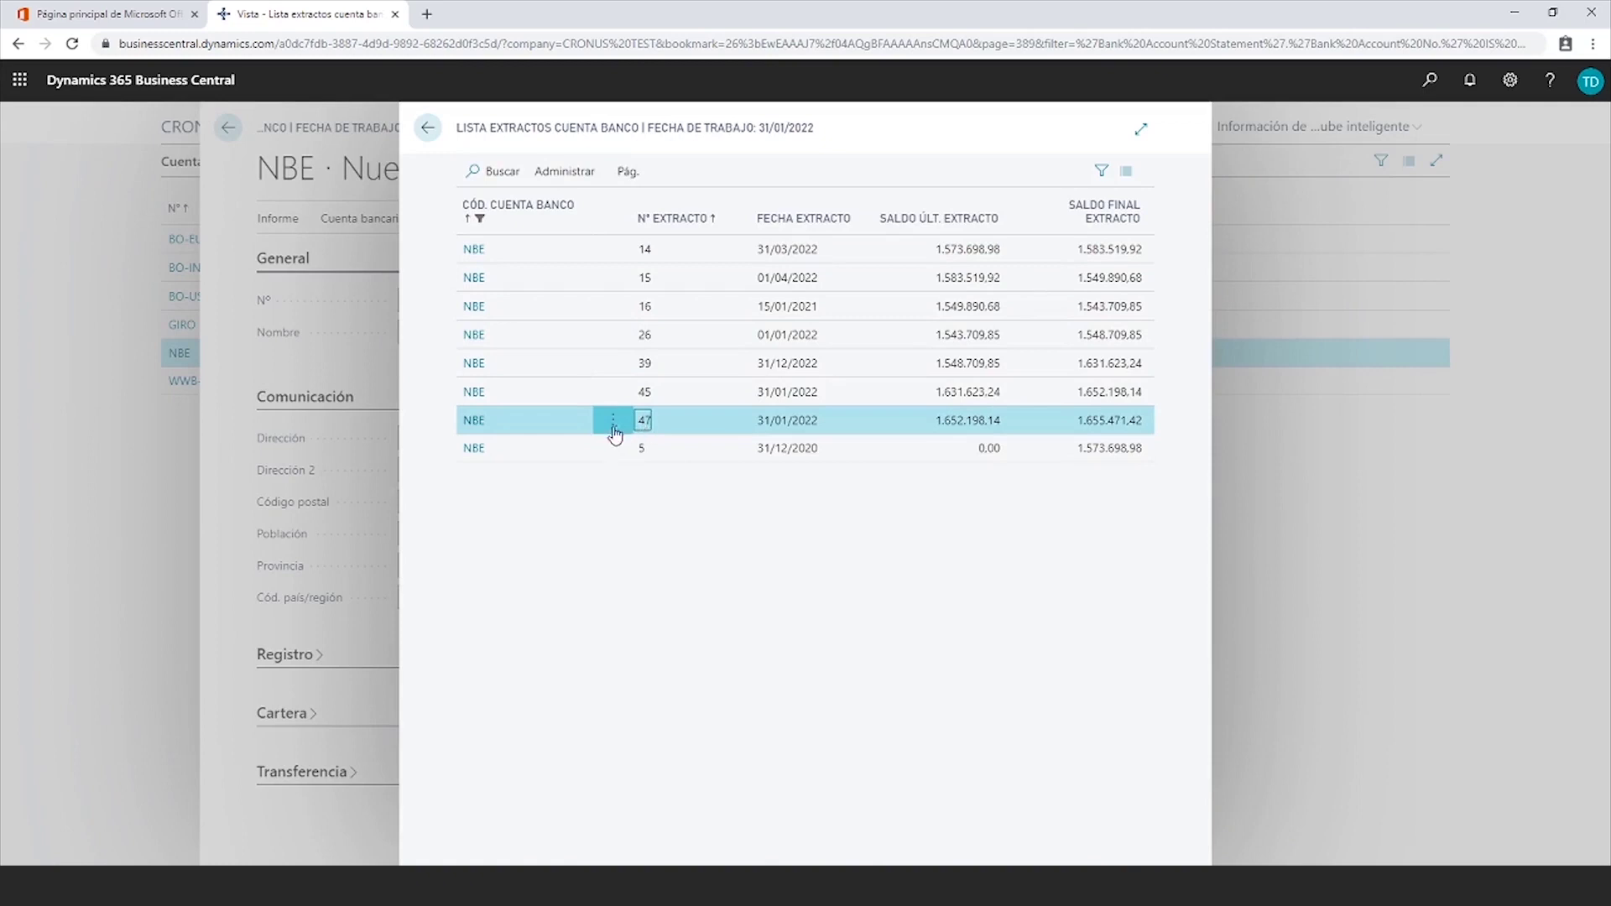
left_click(474, 421)
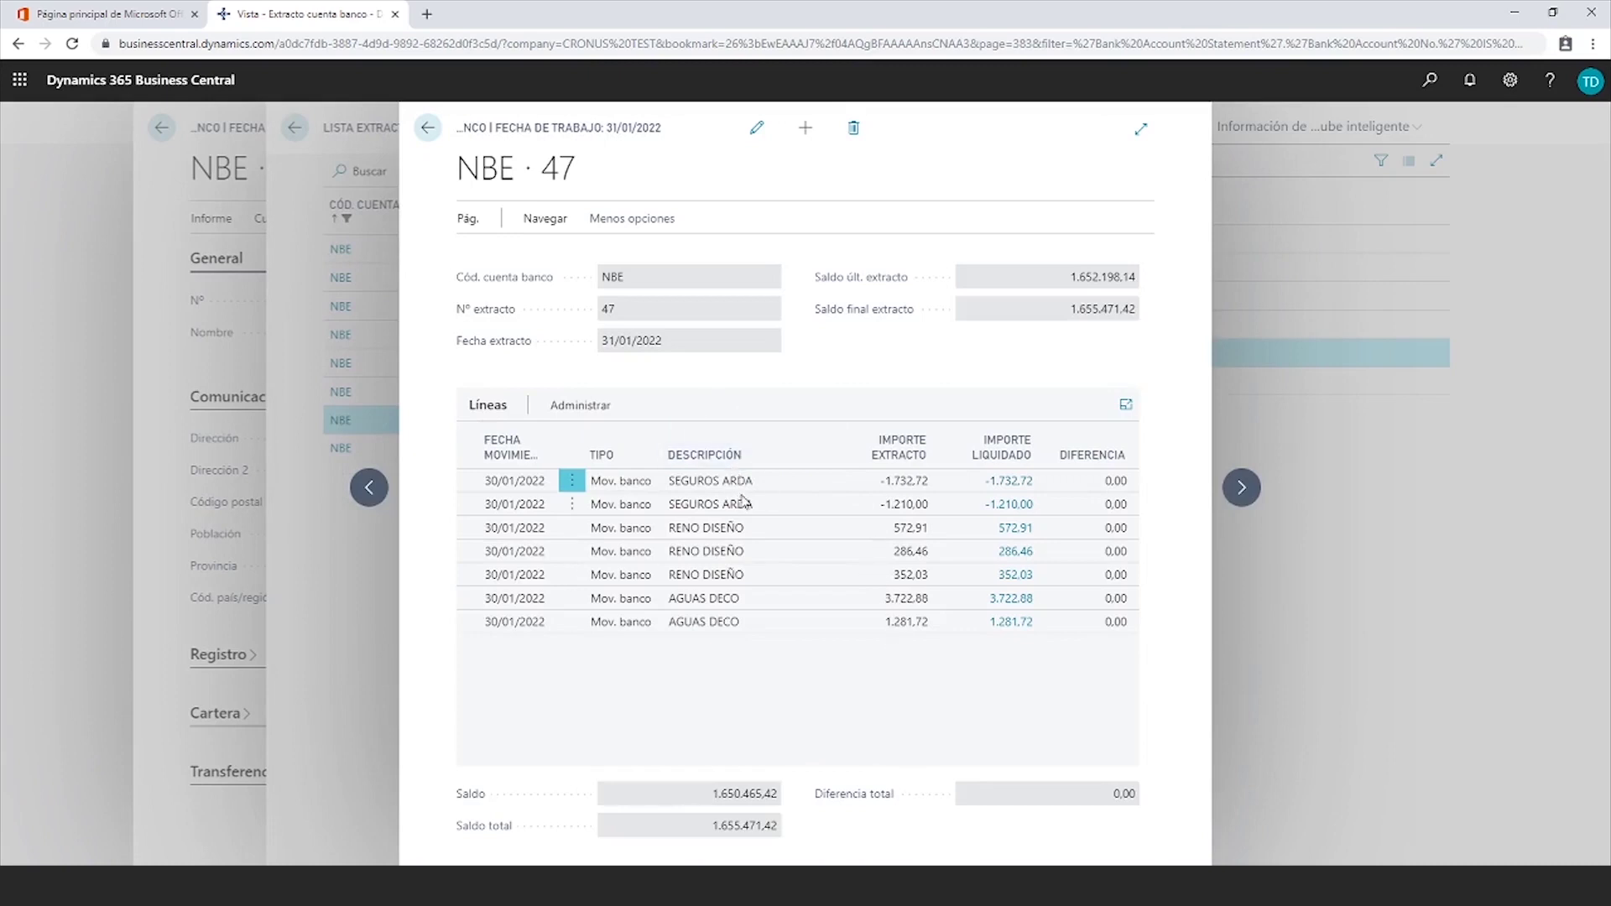
Leave the posted statement and open the bank ledger entries of the NBE account in the expanded view
left_click(427, 127)
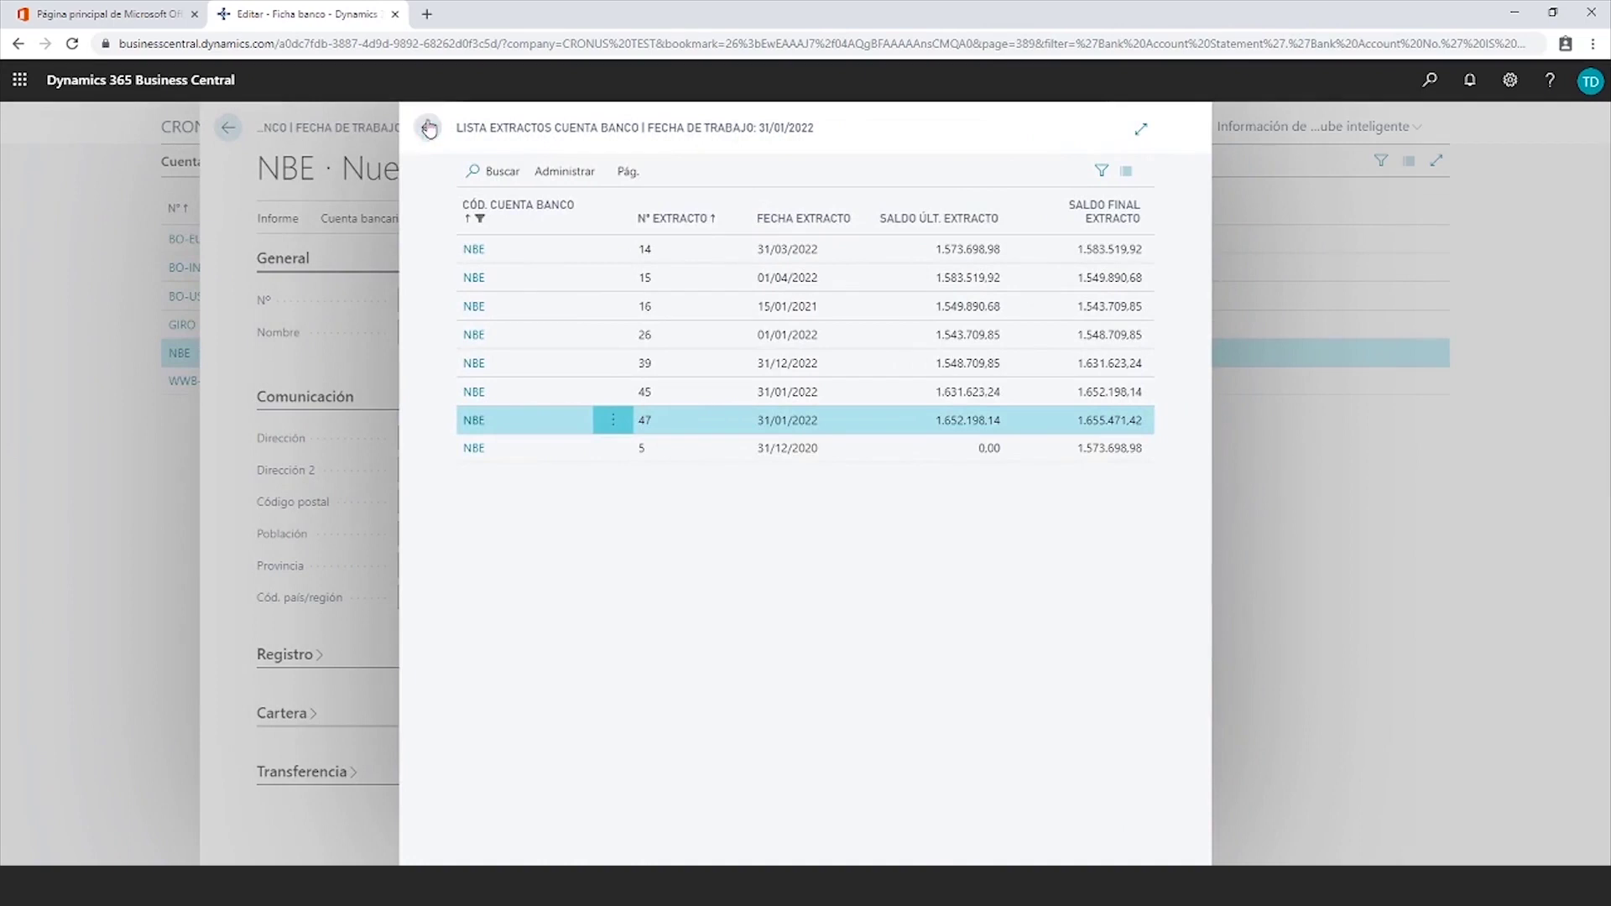
left_click(425, 128)
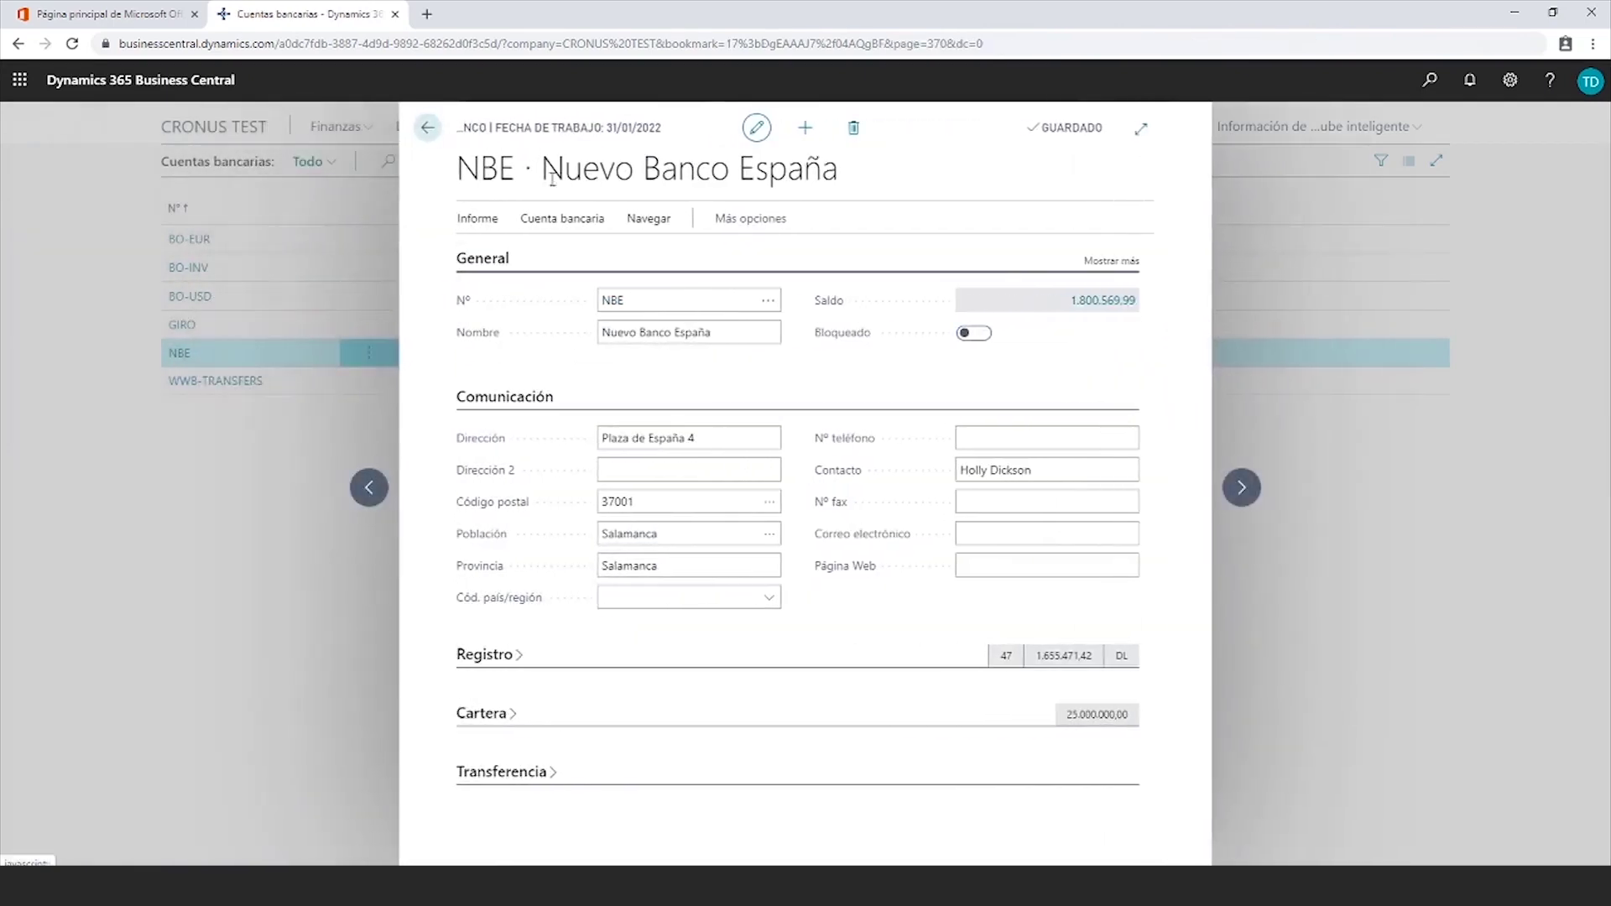
left_click(577, 219)
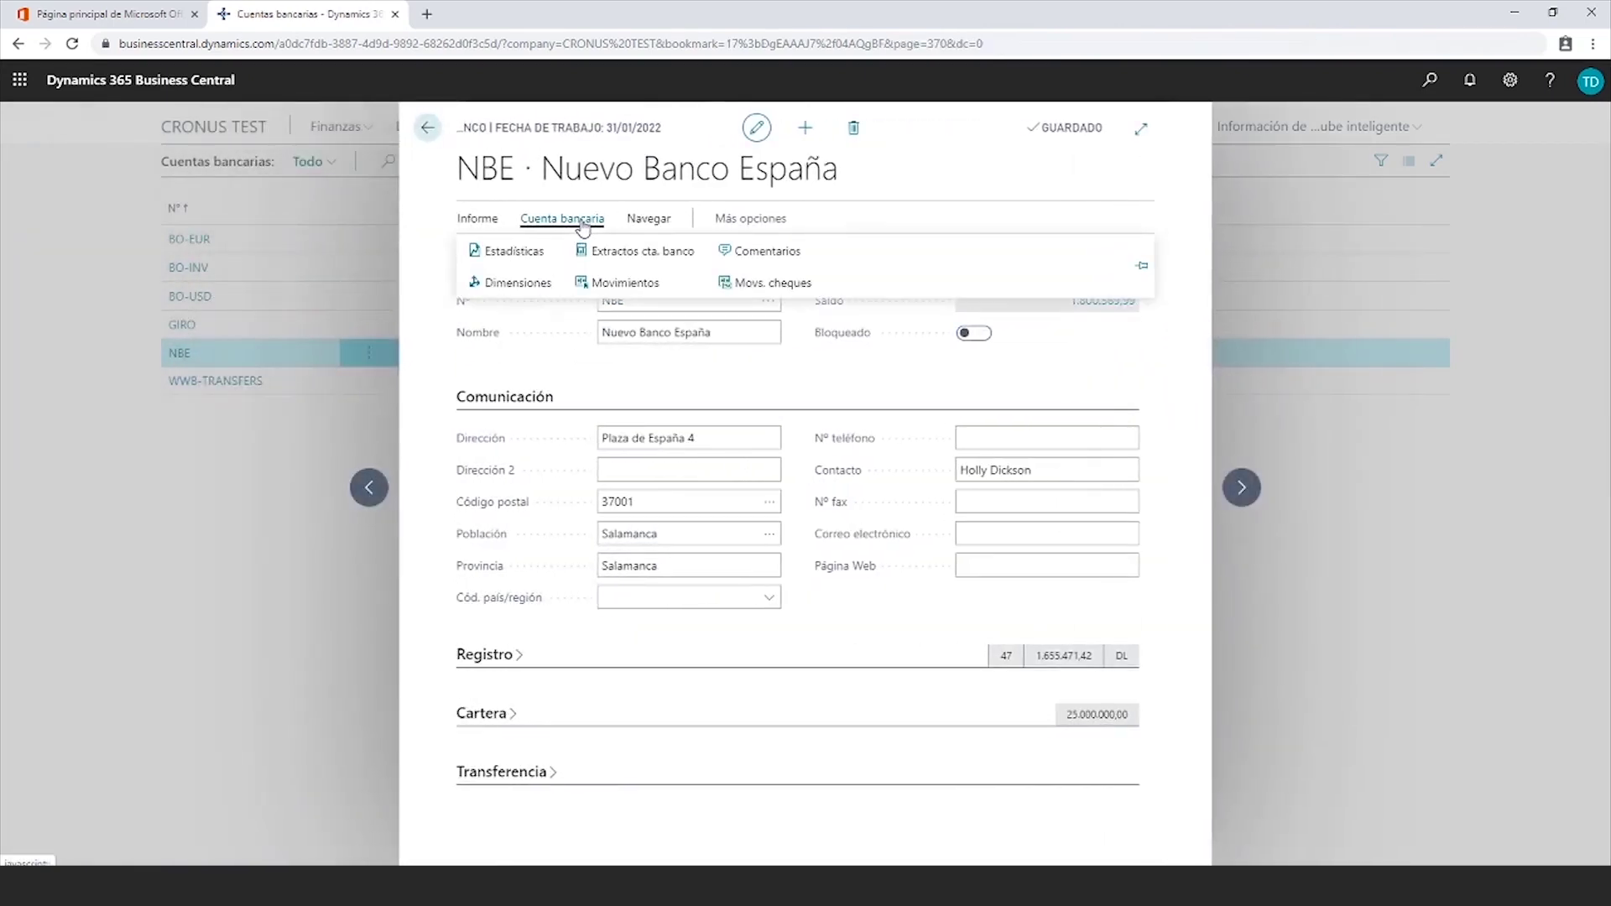
left_click(621, 288)
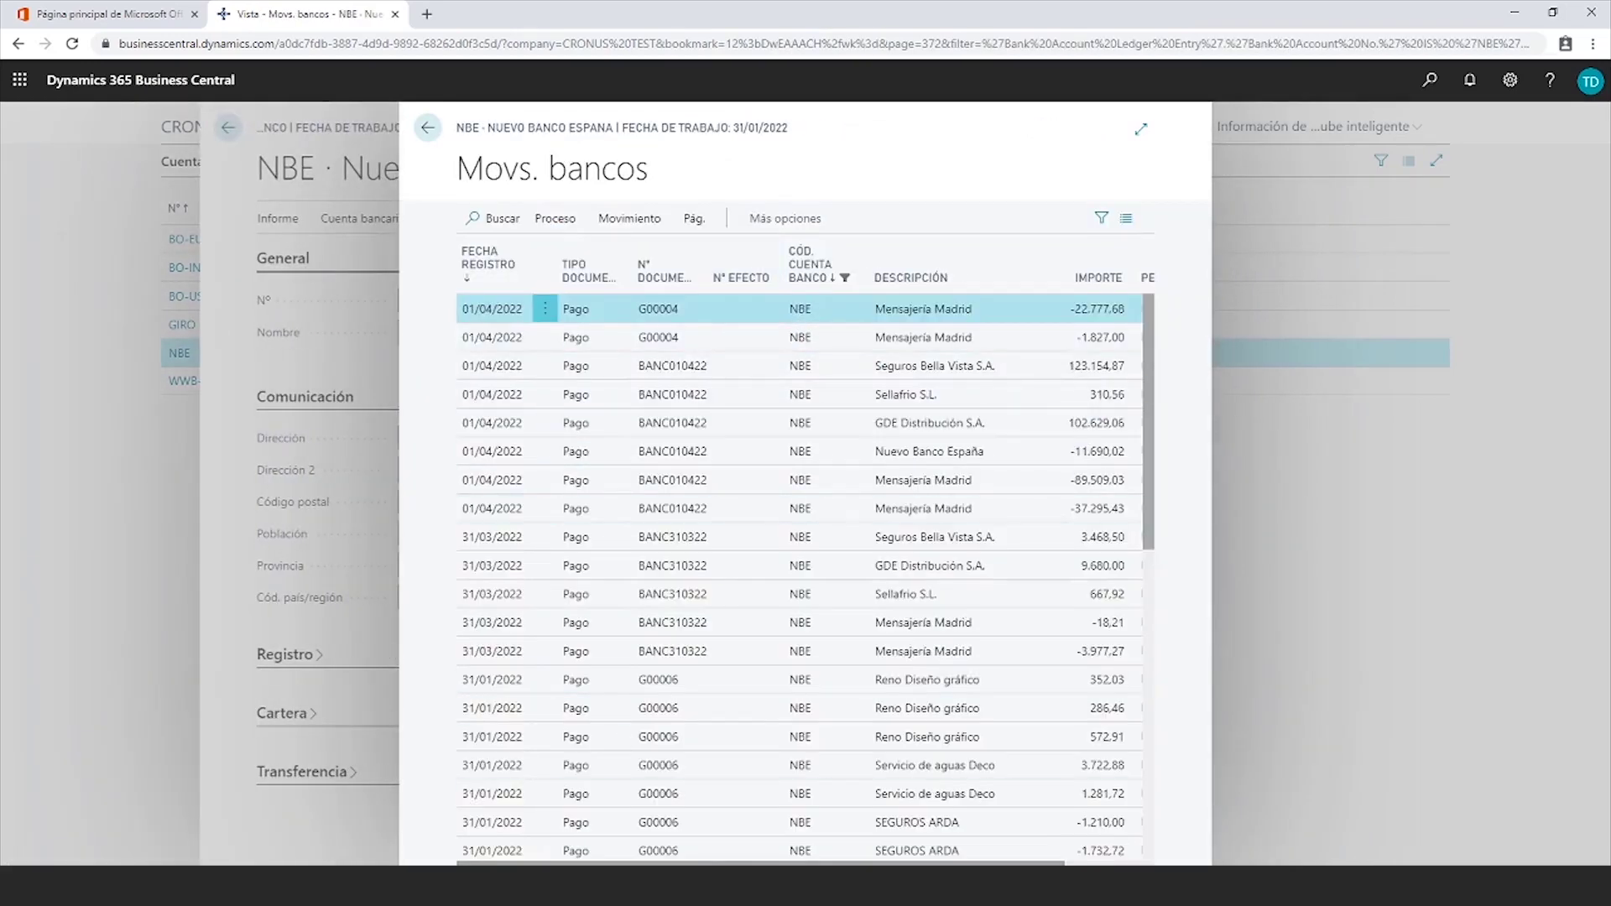
left_click(1142, 130)
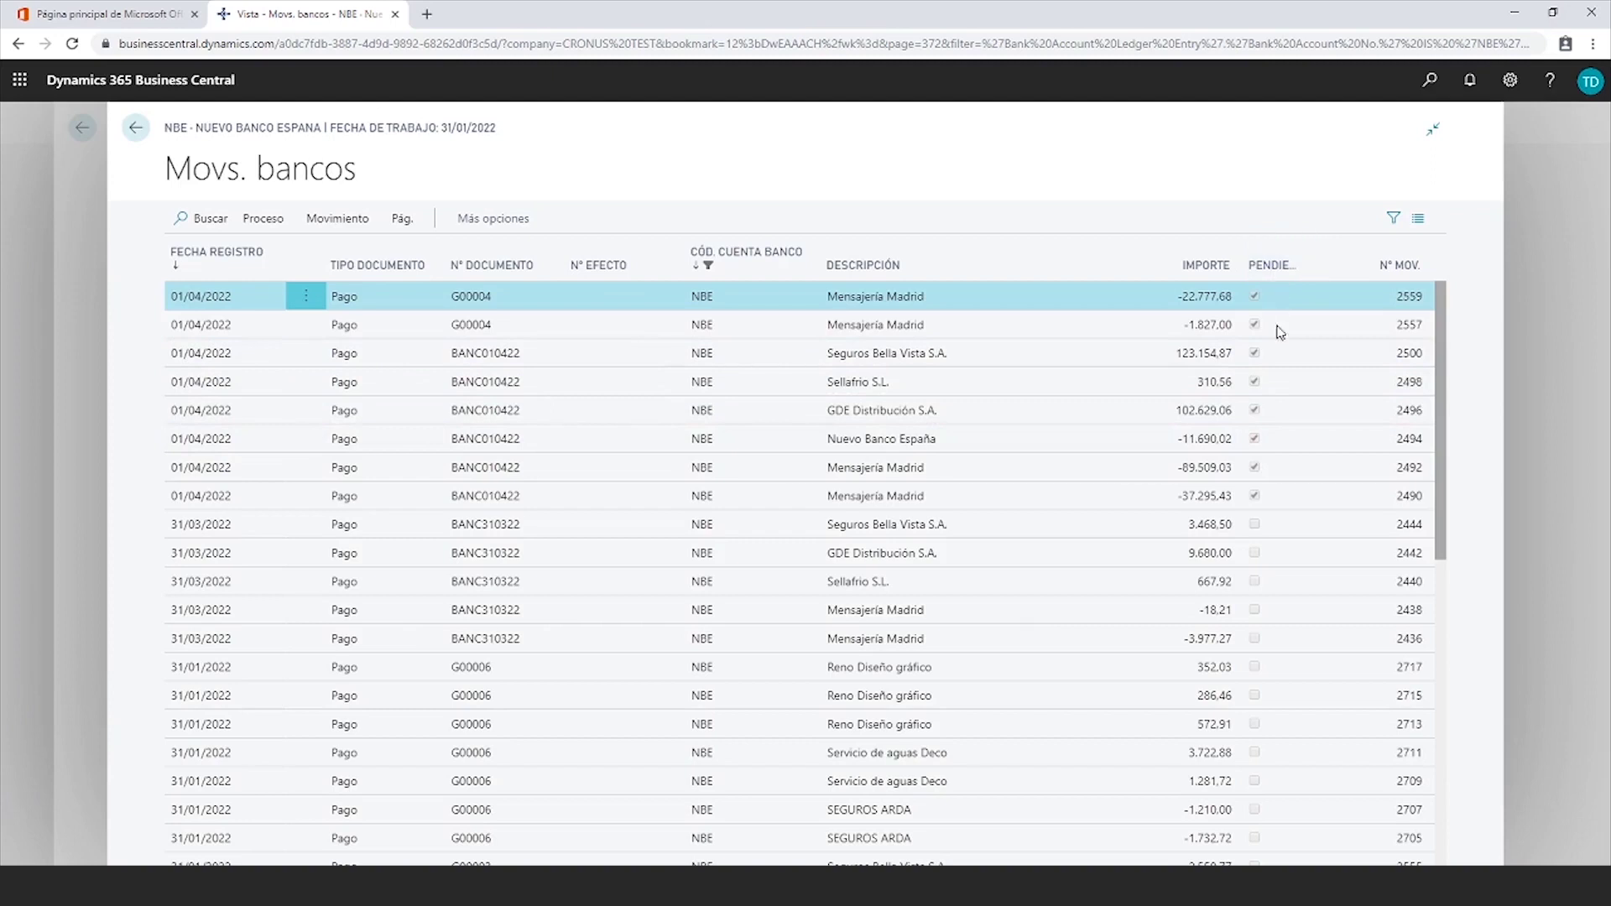
Filter the NBE bank ledger entries to those with Pendiente set to Sí, review them and return to the bank account list
left_click(1307, 270)
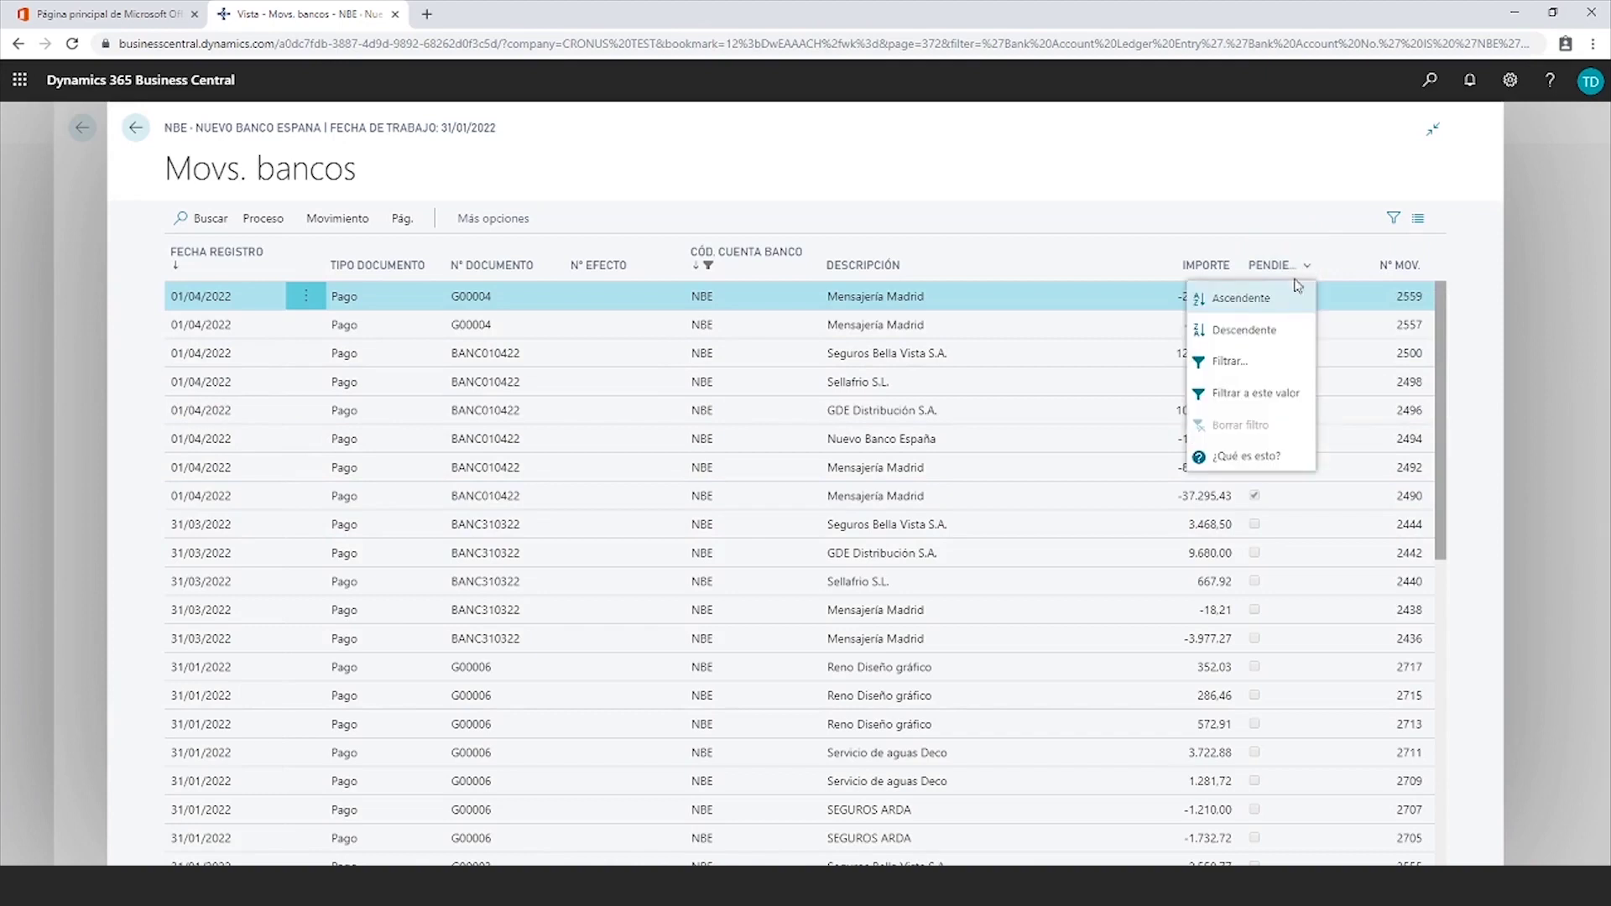
left_click(1226, 364)
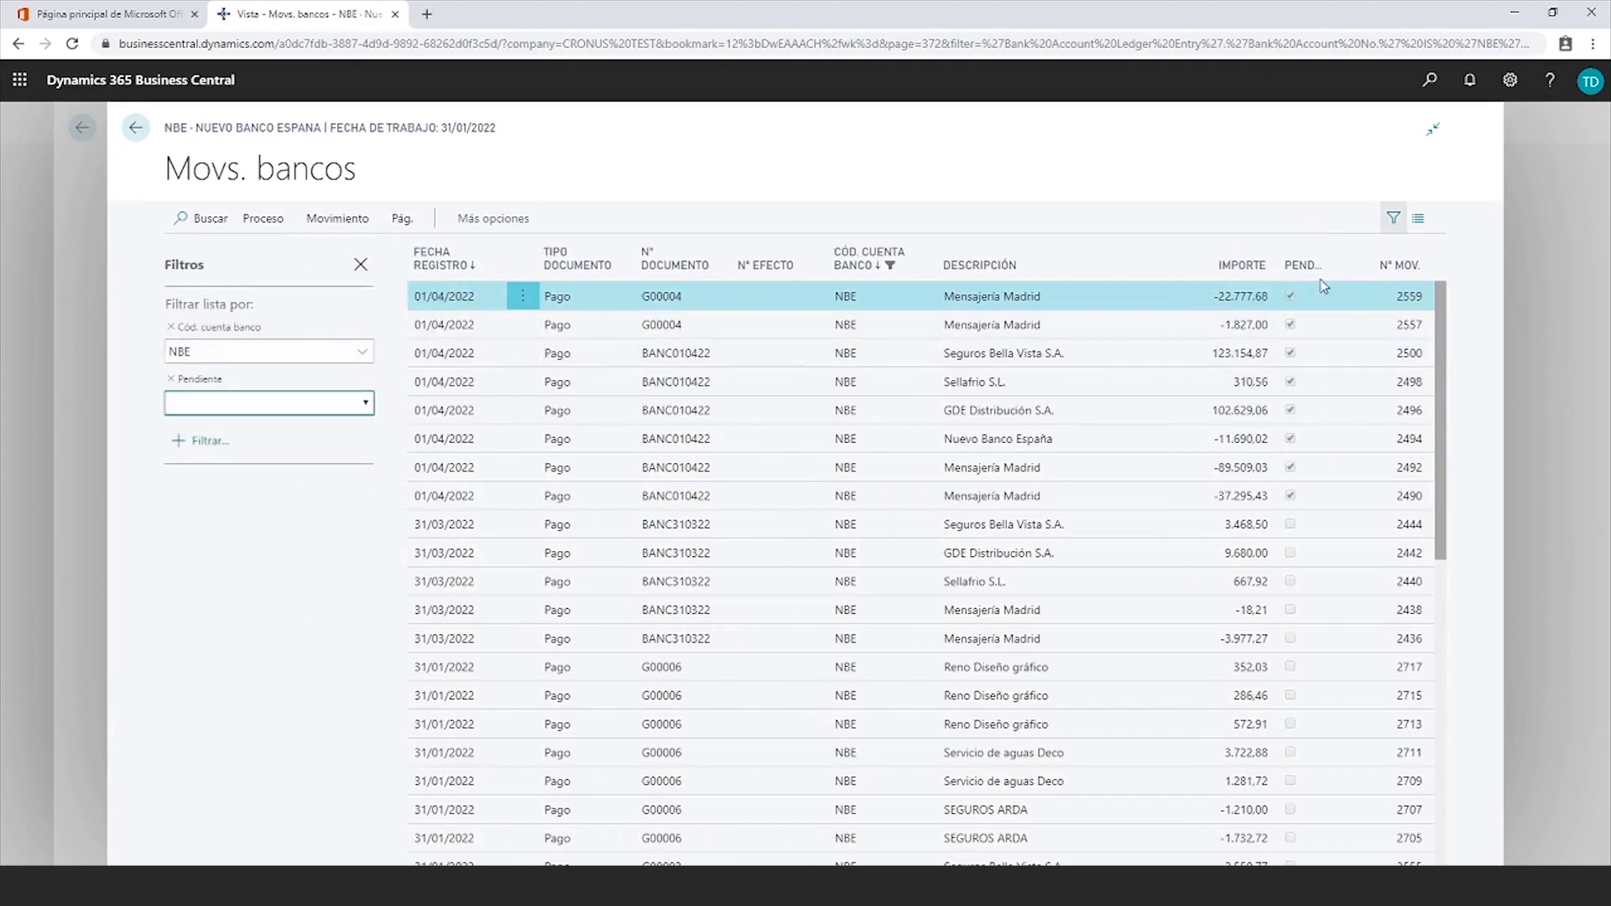
left_click(241, 404)
left_click(206, 456)
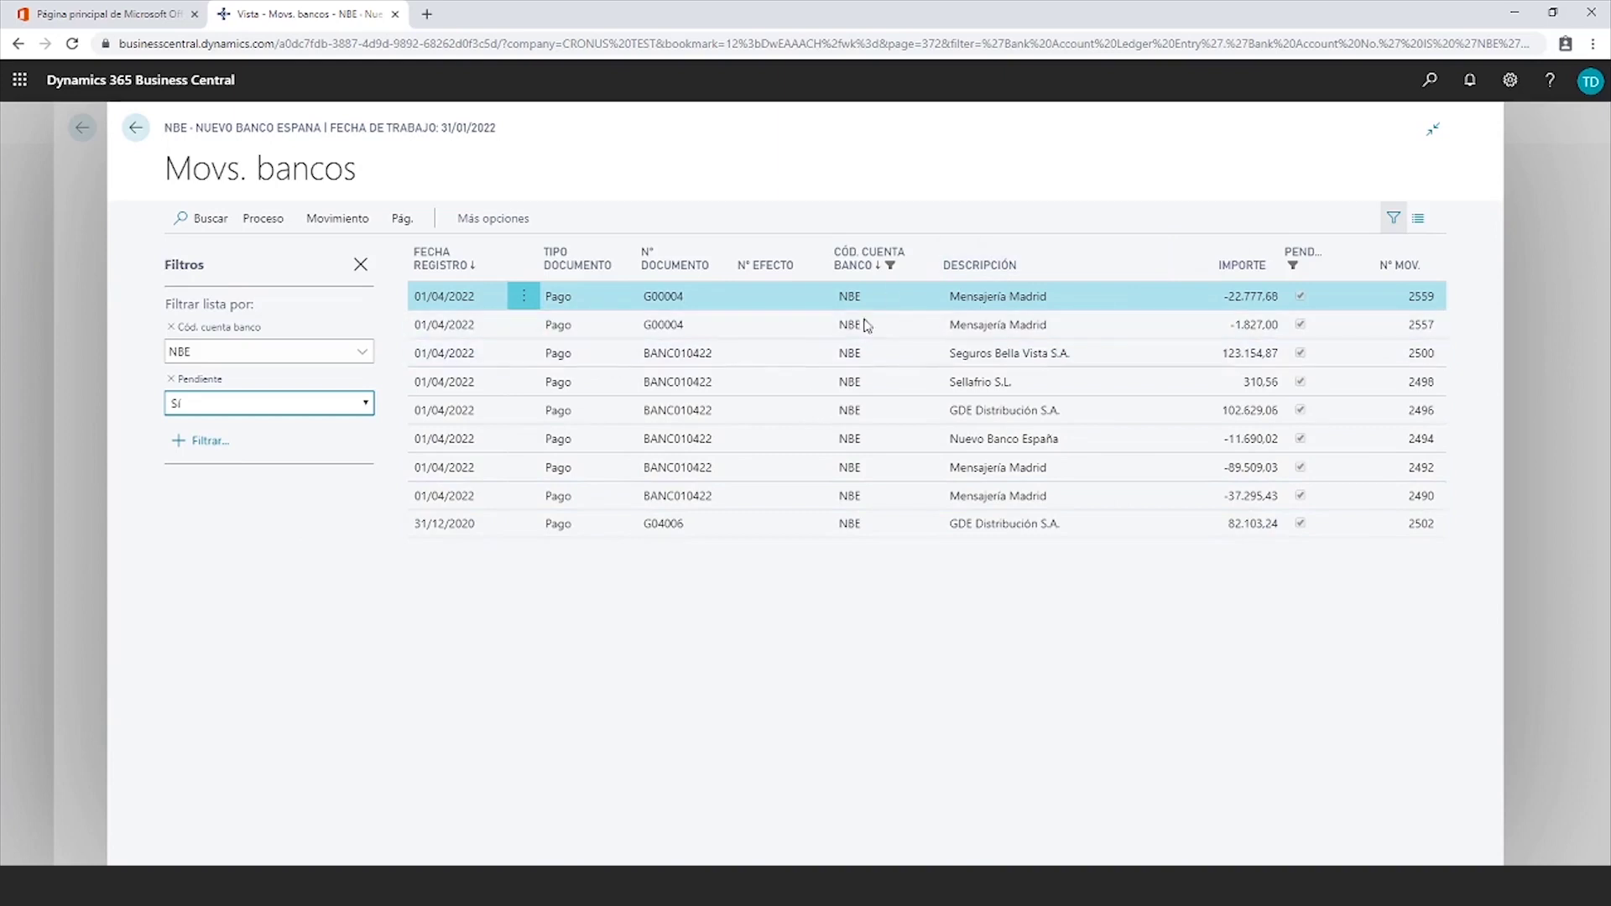
left_click(360, 265)
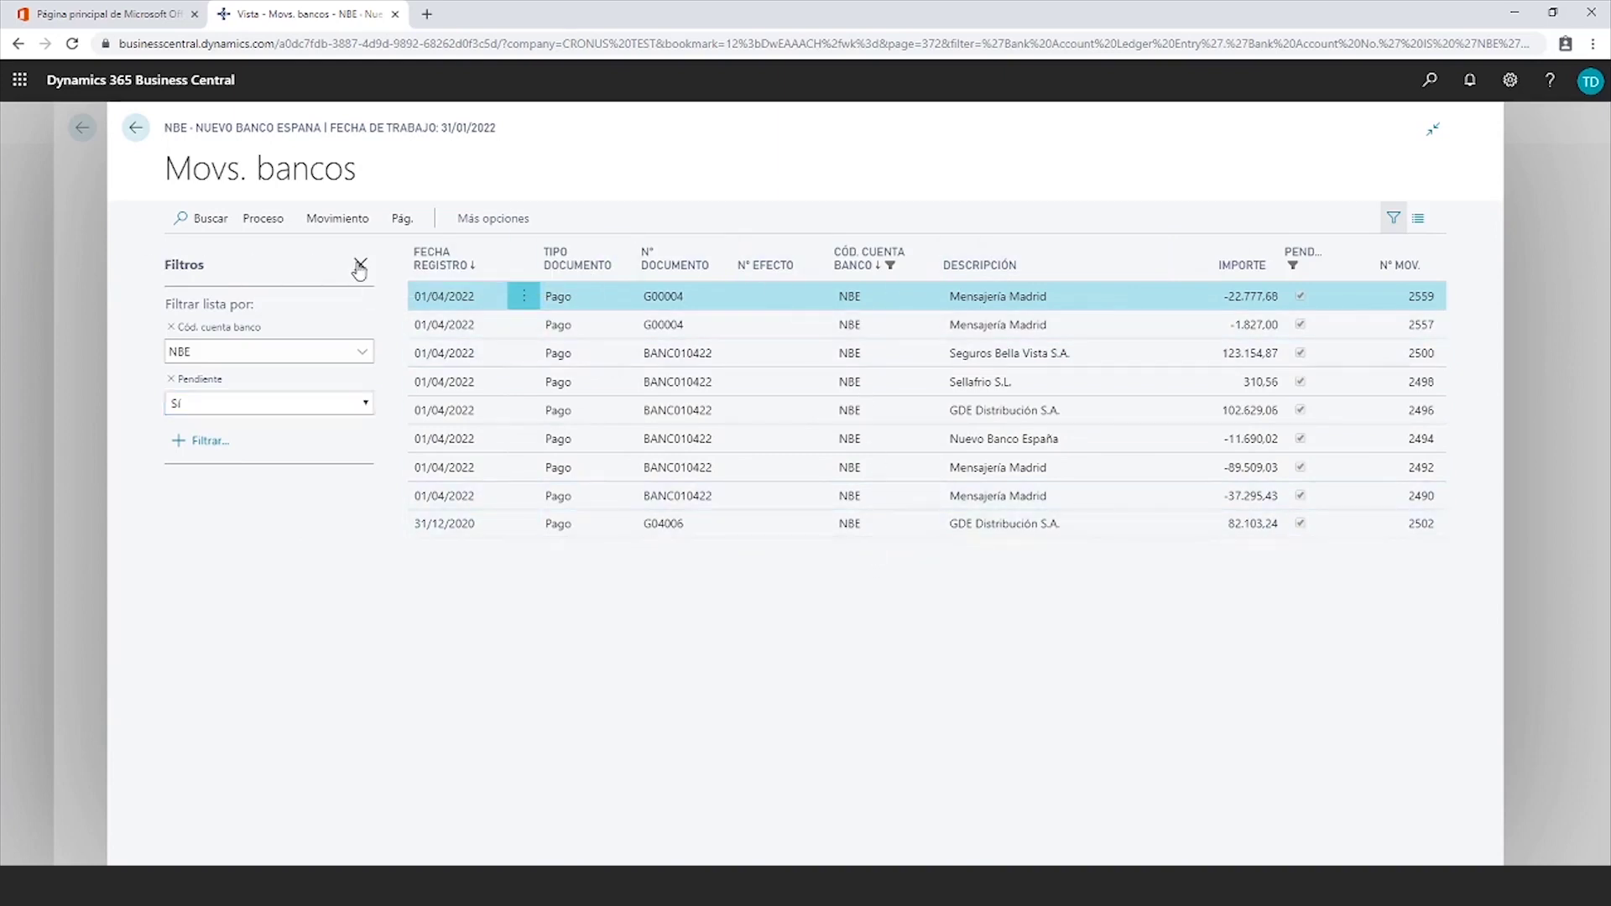
left_click(133, 128)
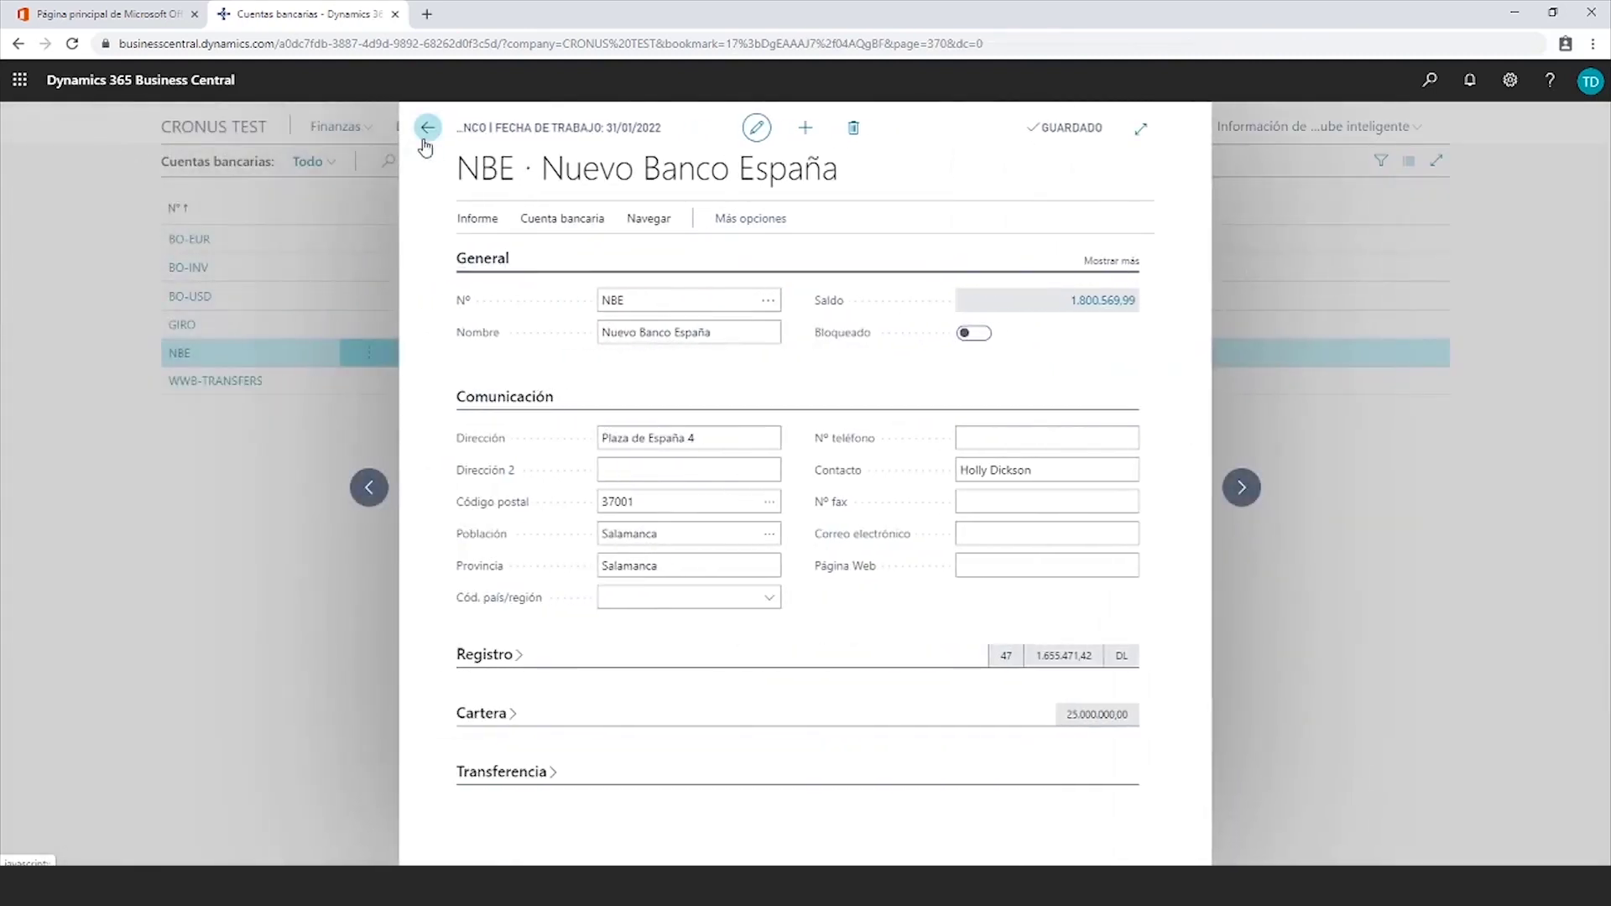
left_click(428, 130)
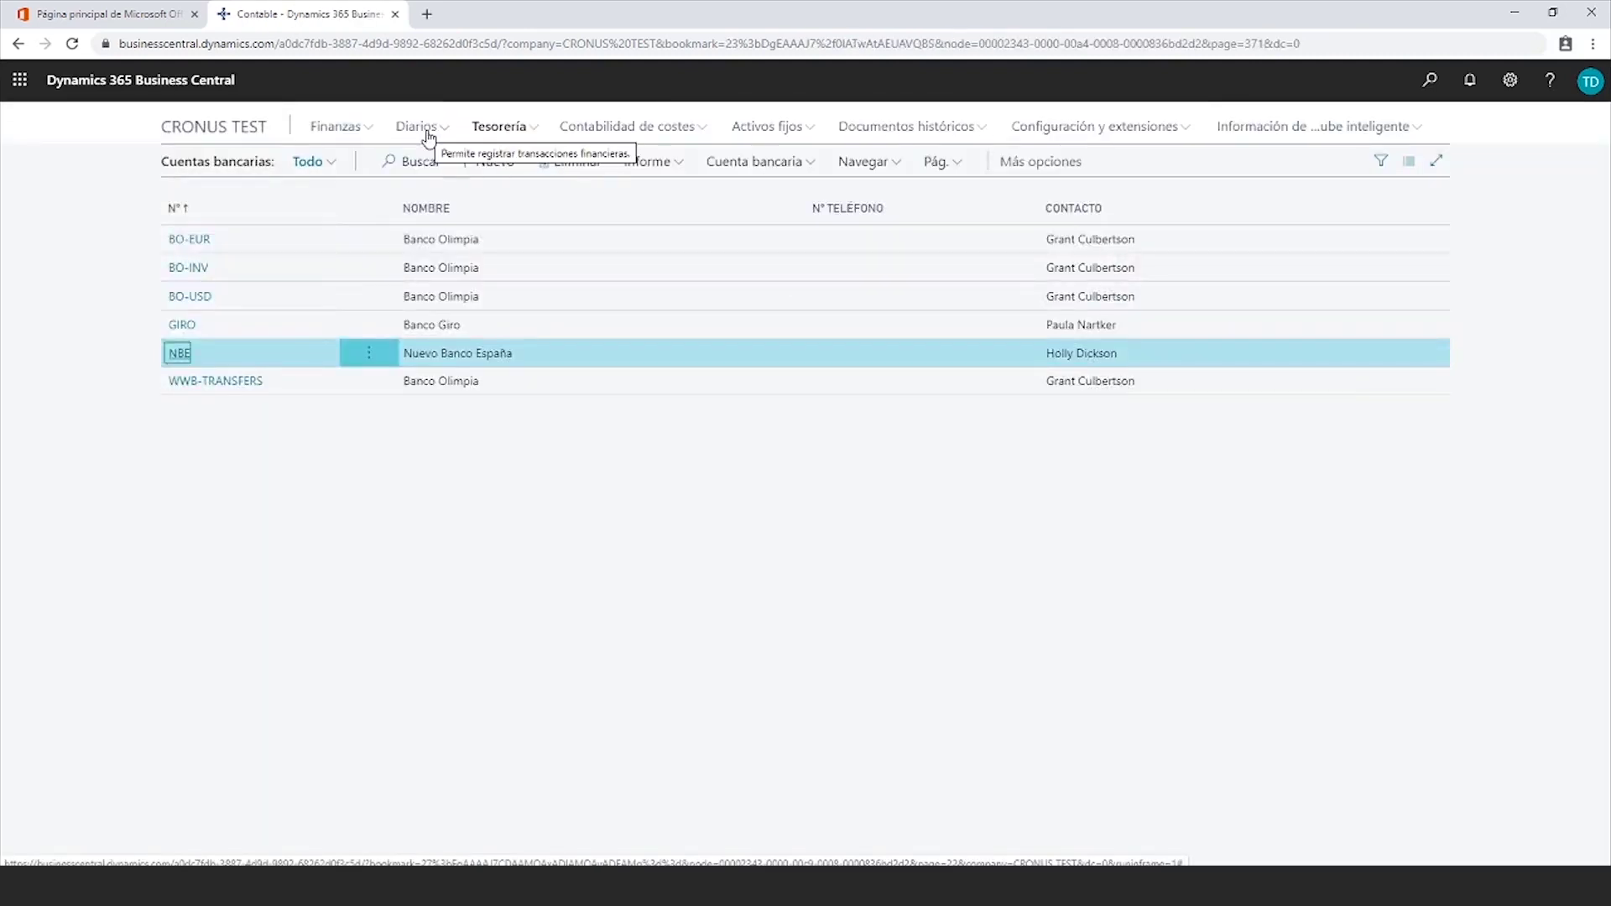
Create a new bank reconciliation for account NBE with statement date 01/01/2022
left_click(484, 128)
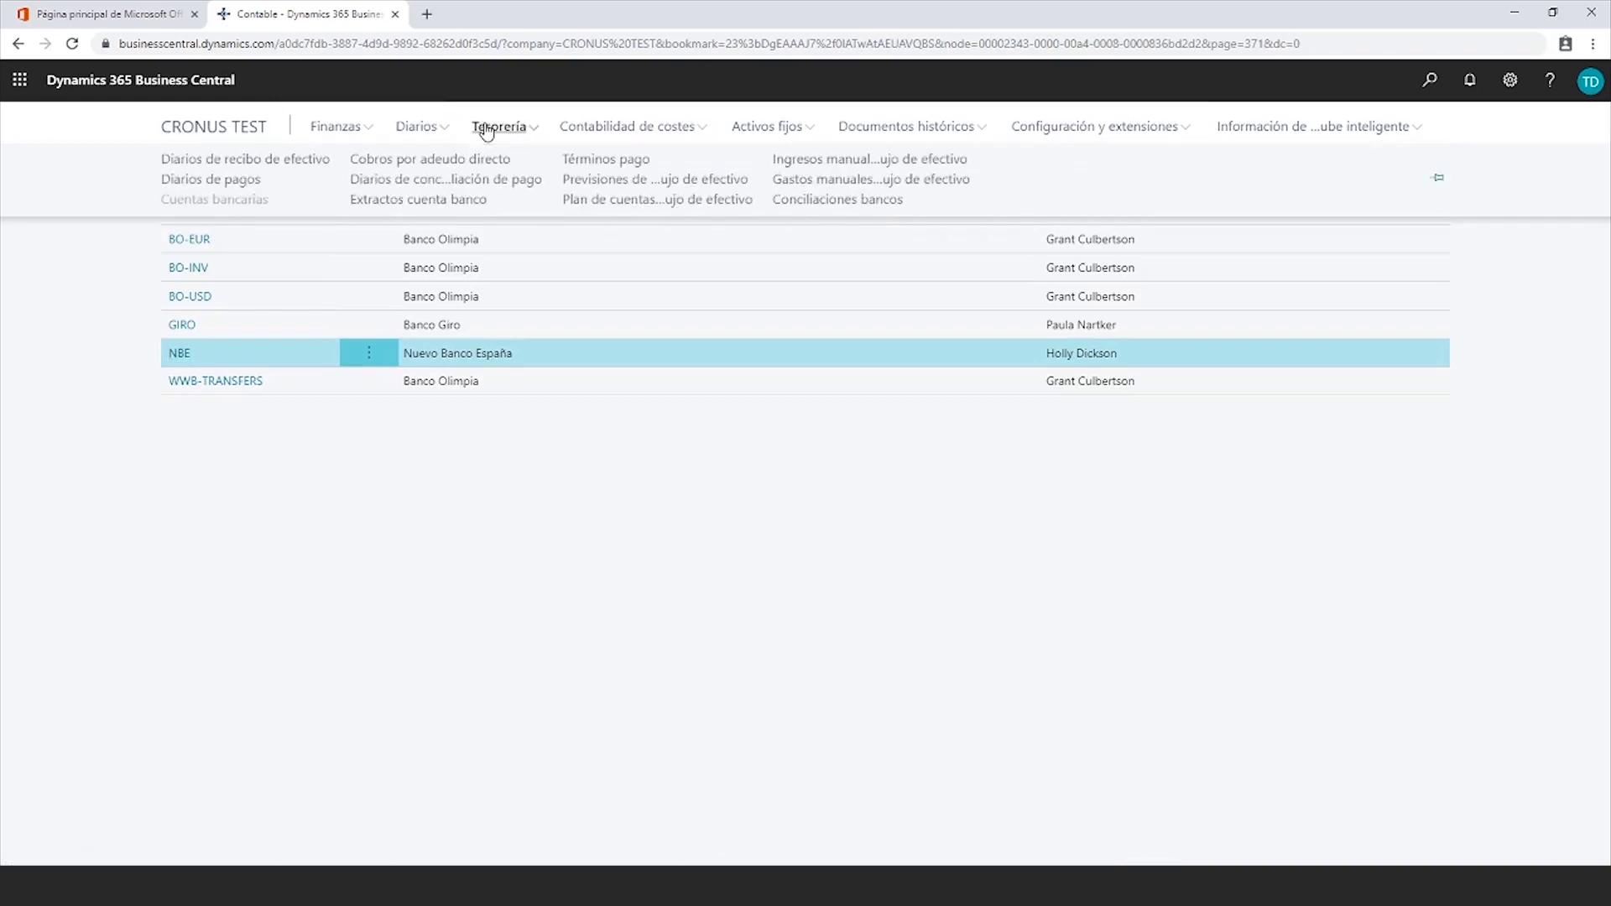
left_click(878, 205)
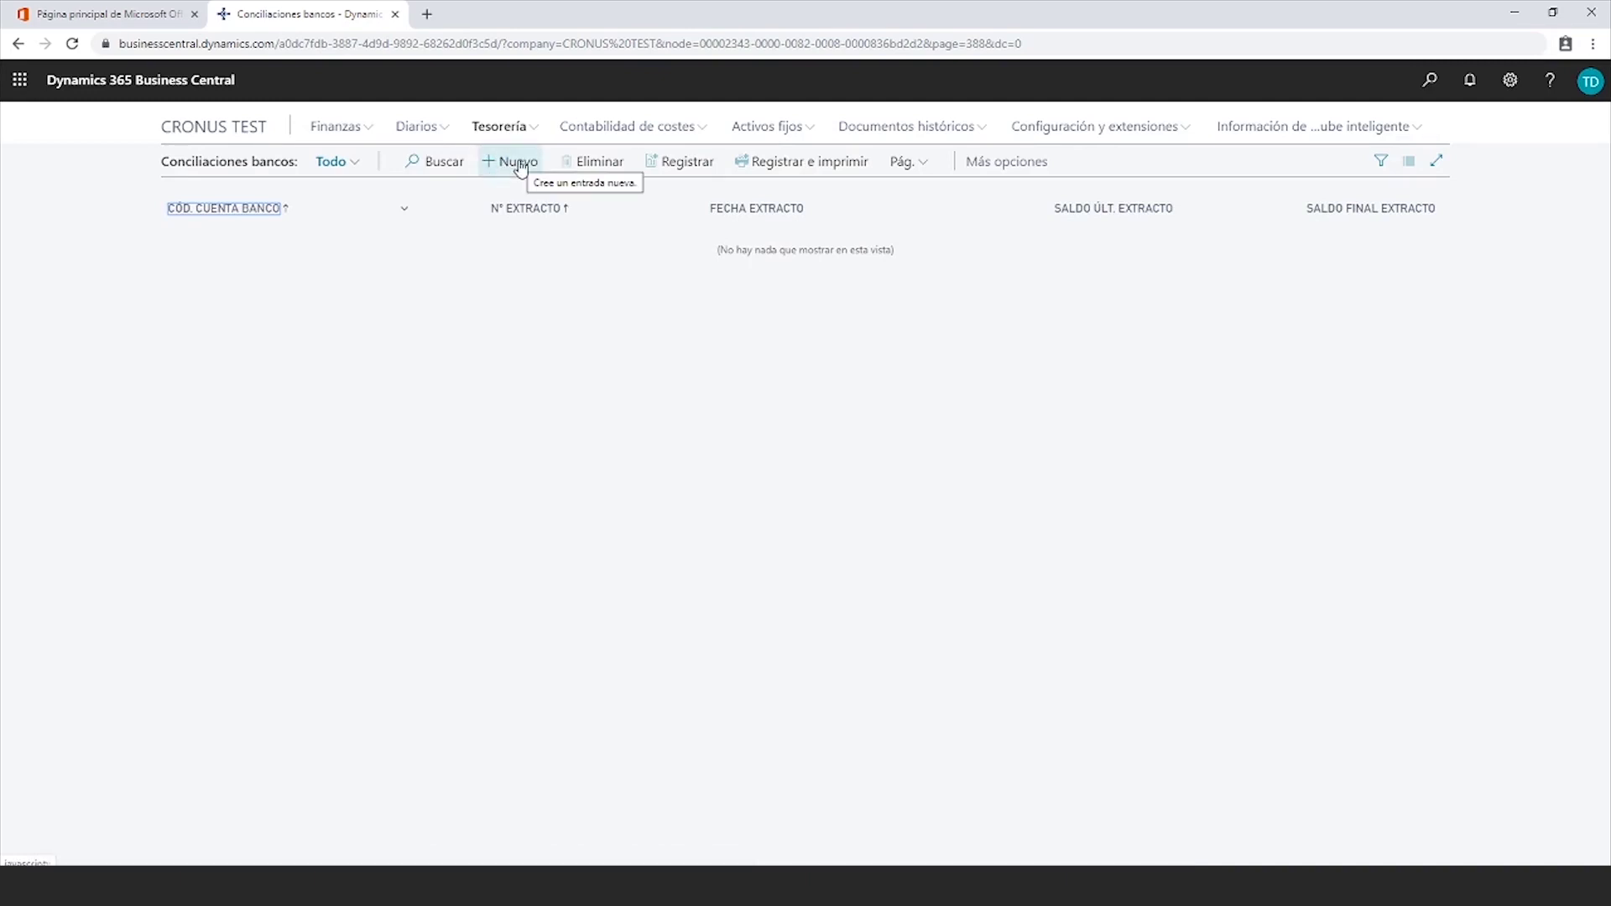
left_click(518, 162)
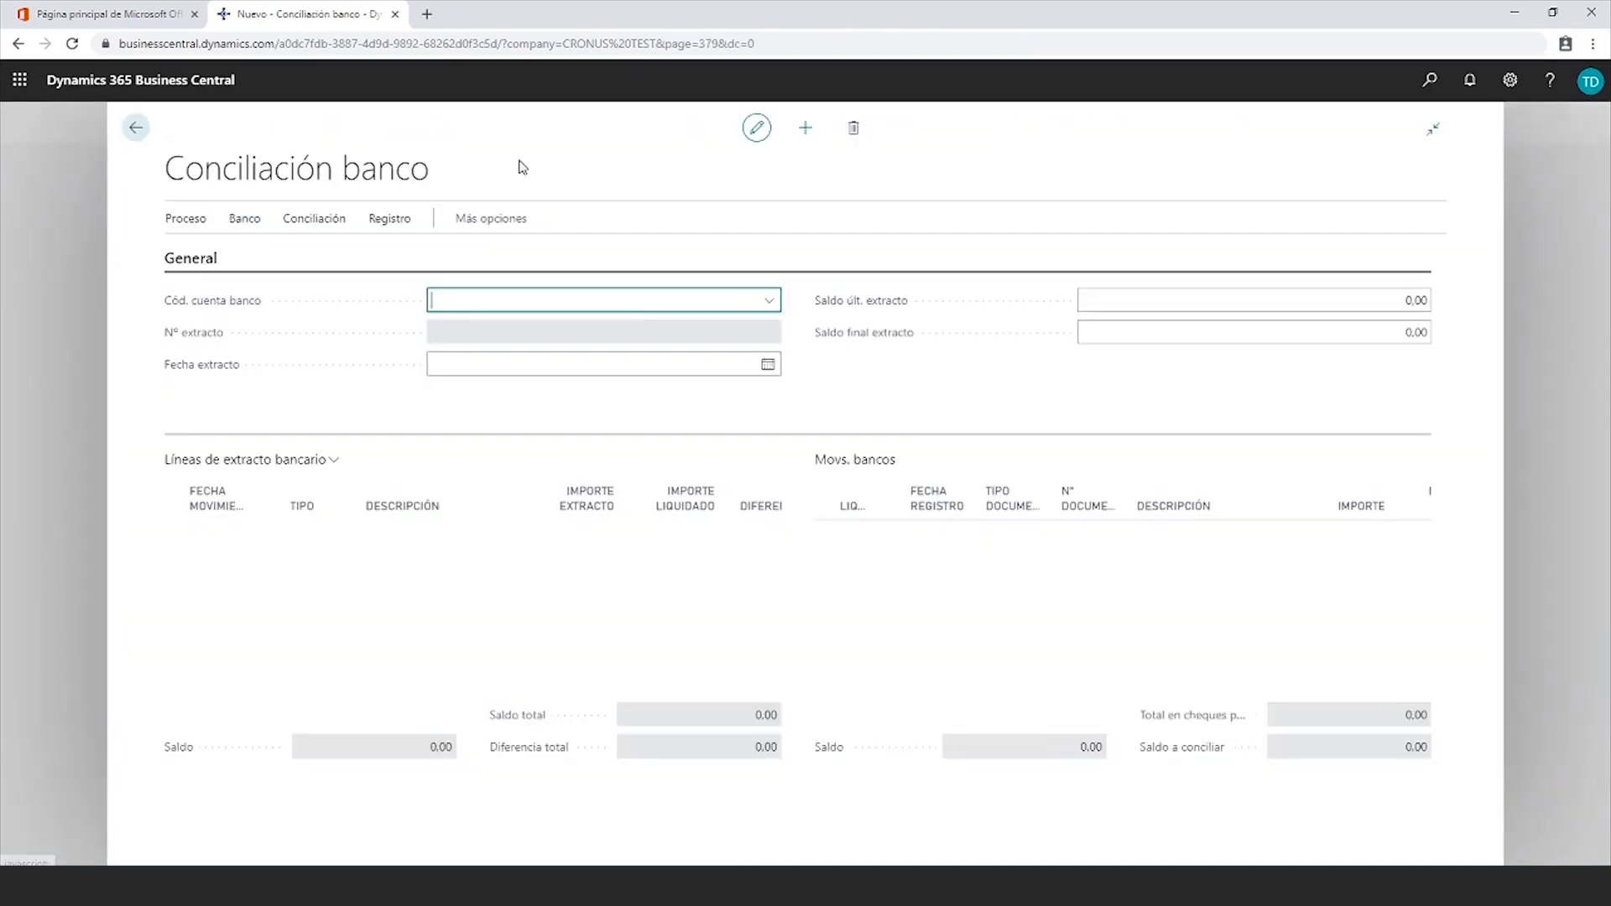
left_click(769, 301)
left_click(468, 469)
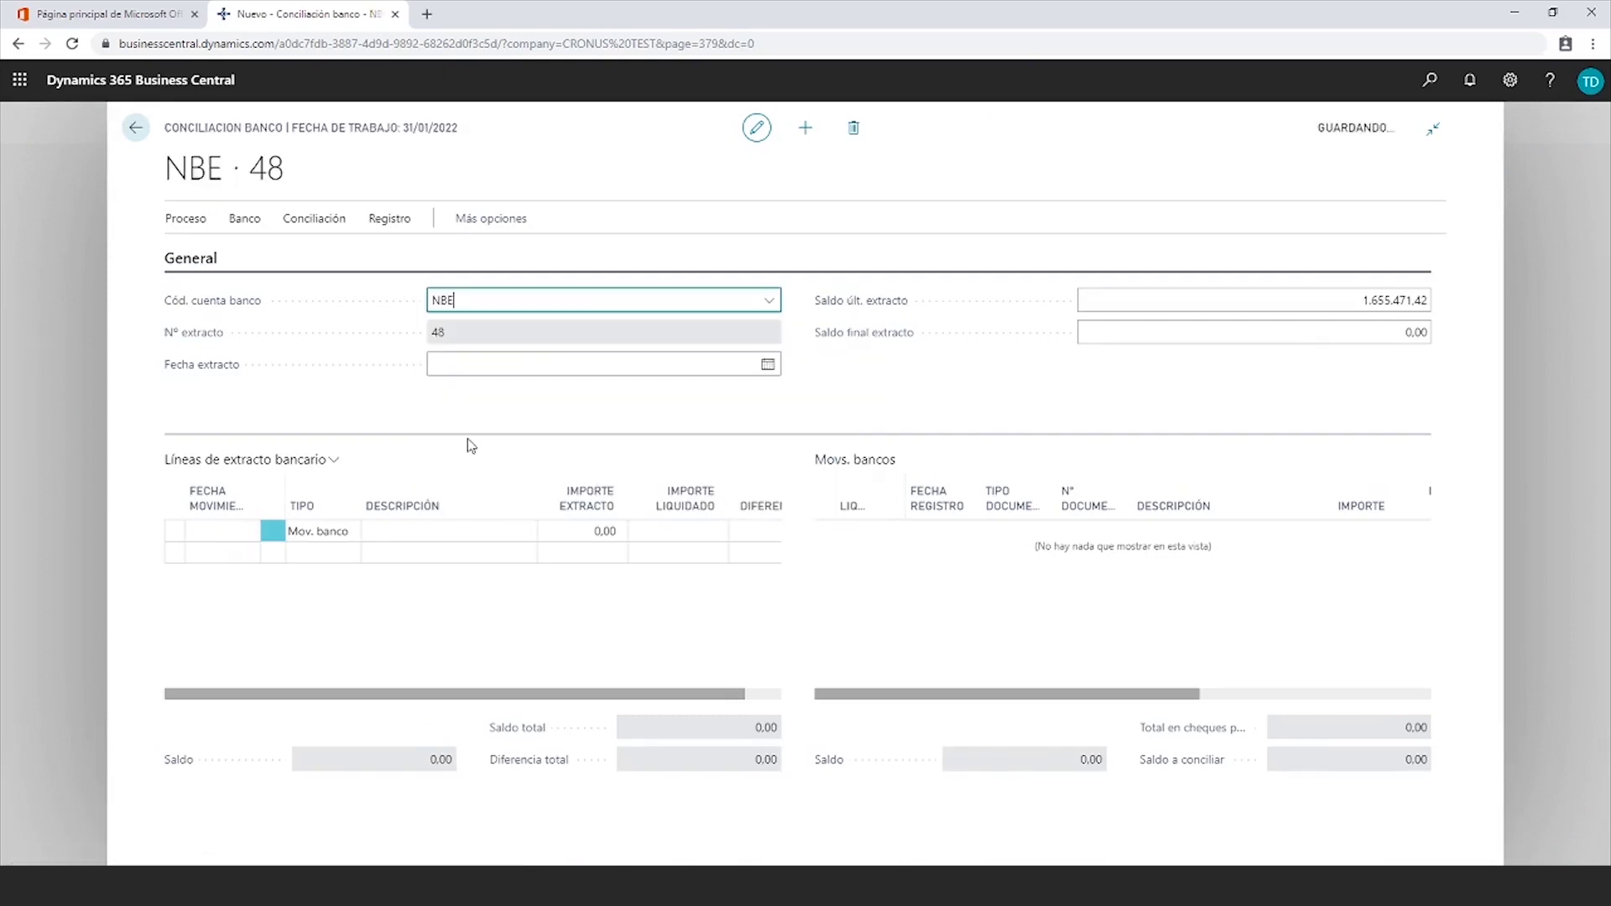
left_click(459, 366)
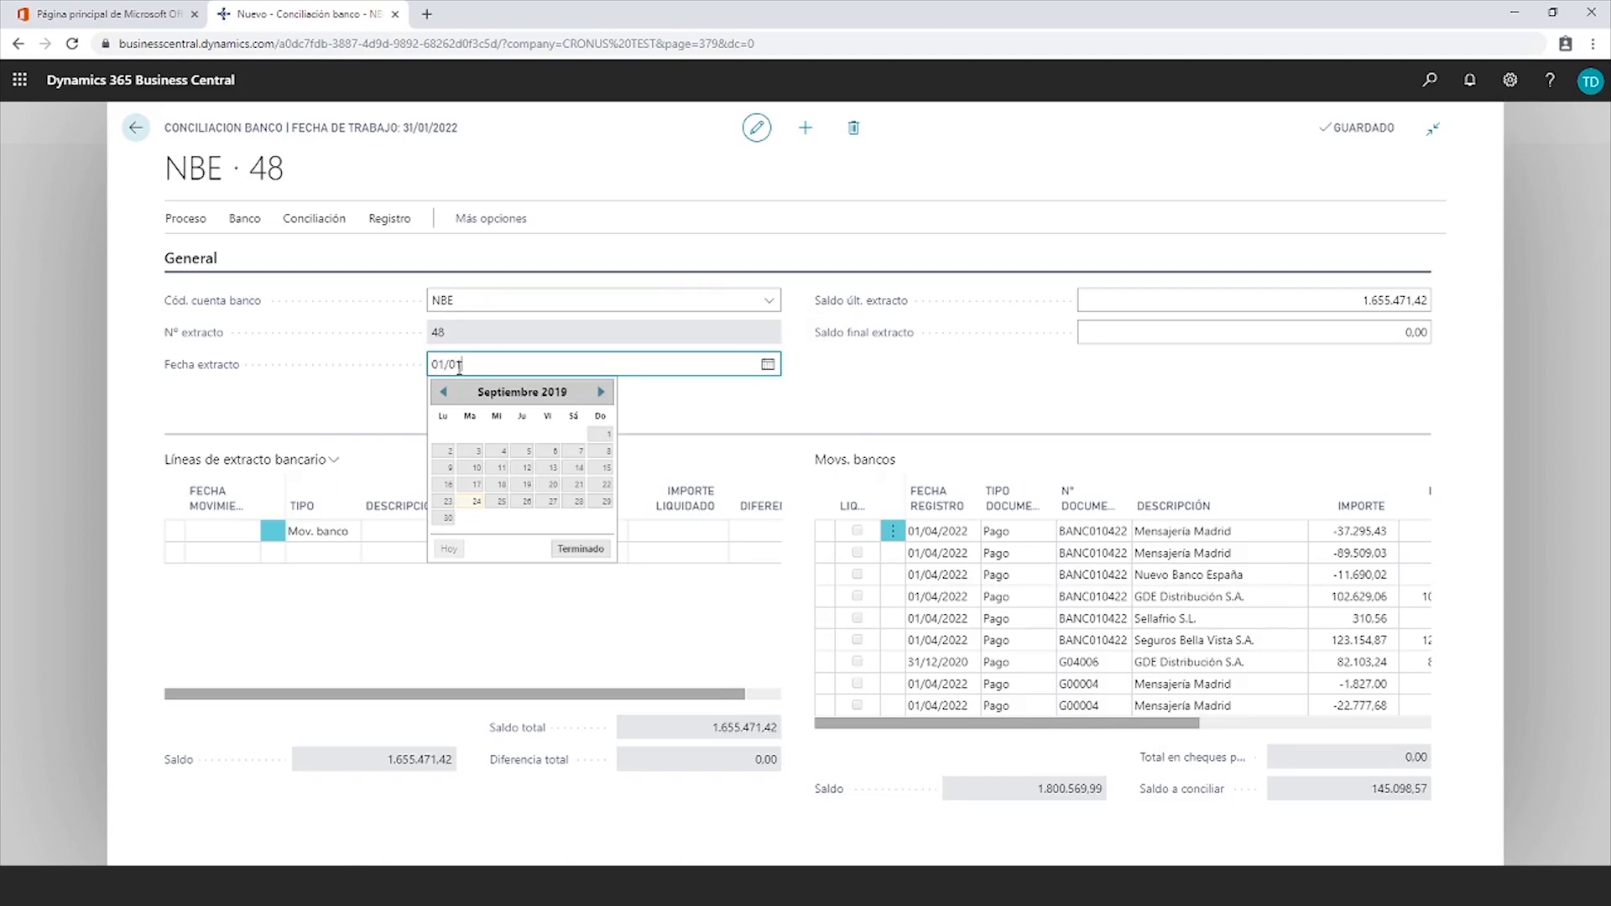
type("01/0122")
Import the bank statement file EXT_NBE_010122.csv into the new NBE reconciliation
left_click(244, 220)
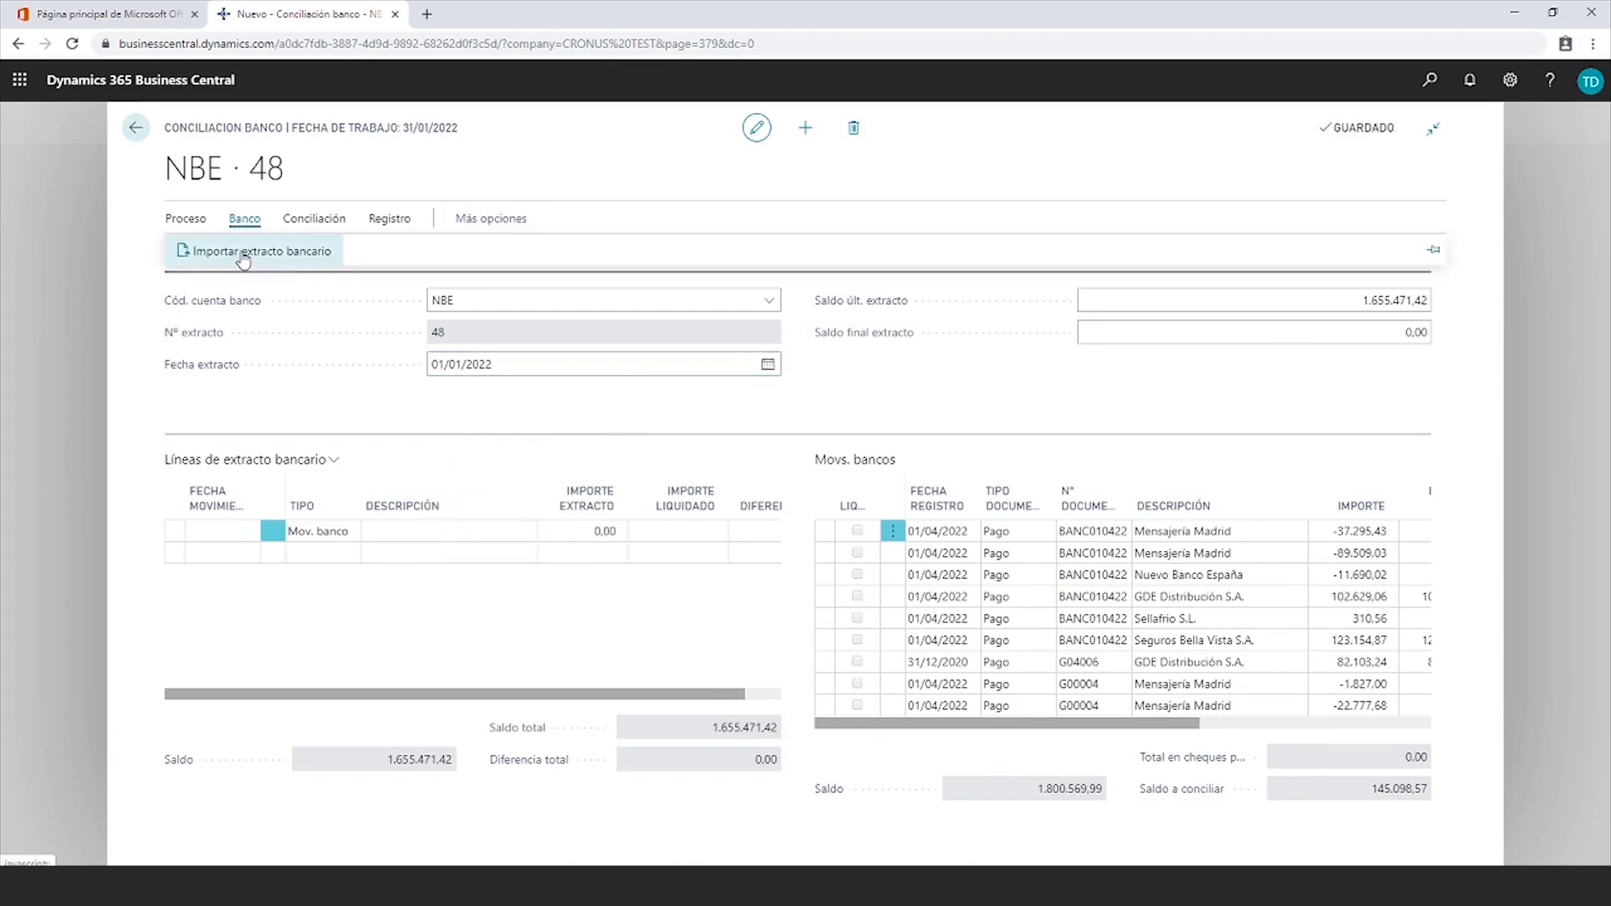
left_click(243, 252)
left_click(897, 183)
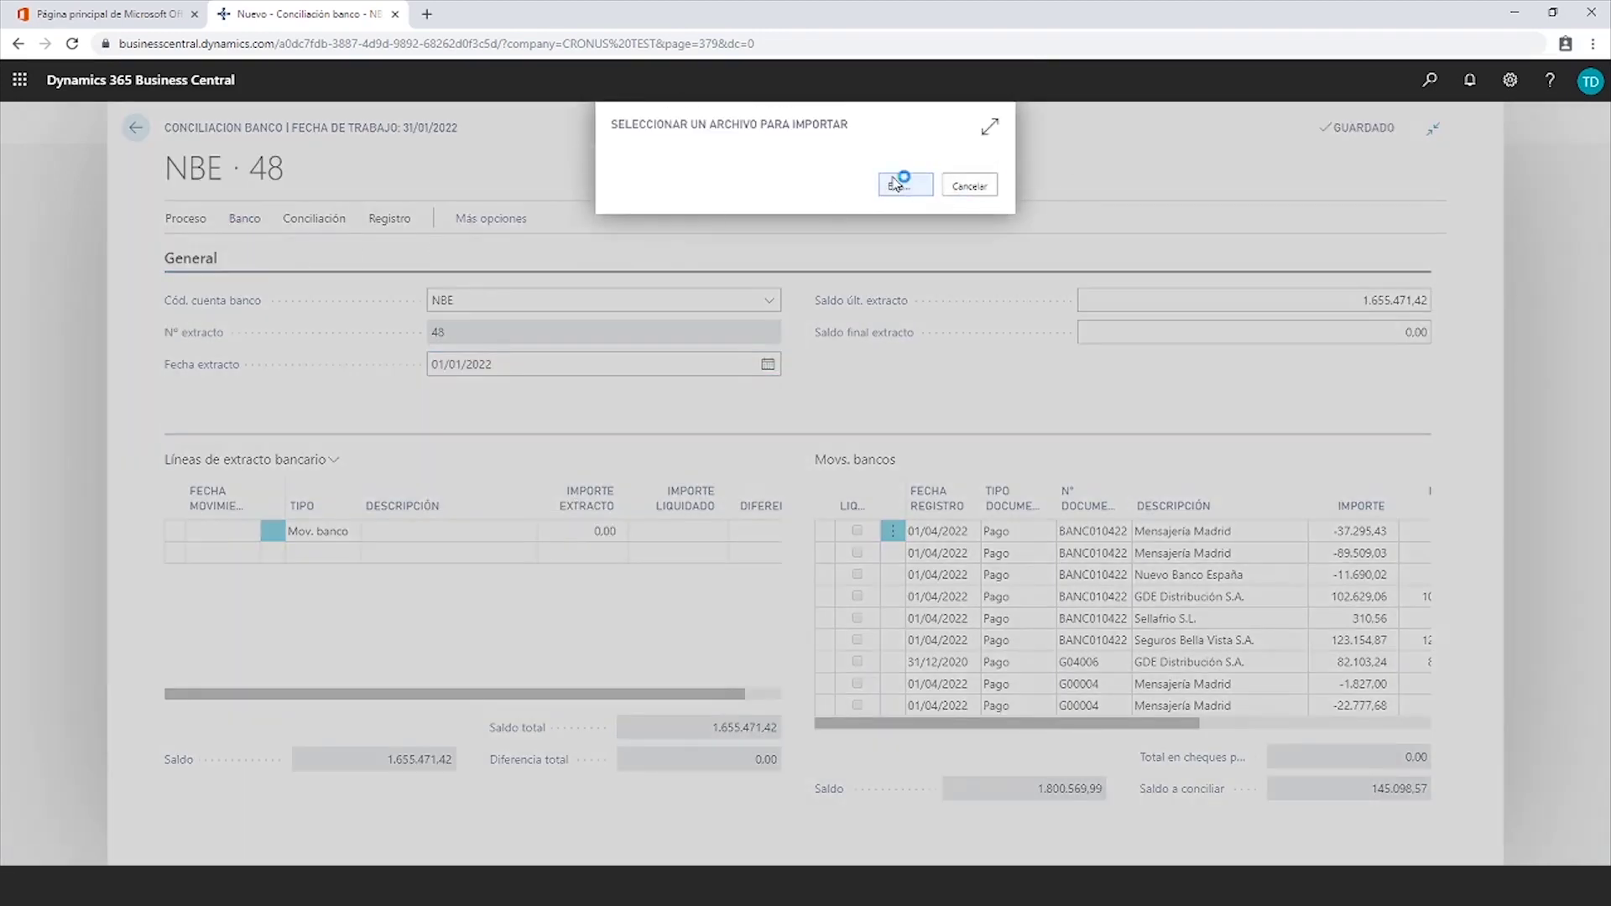
left_click(192, 149)
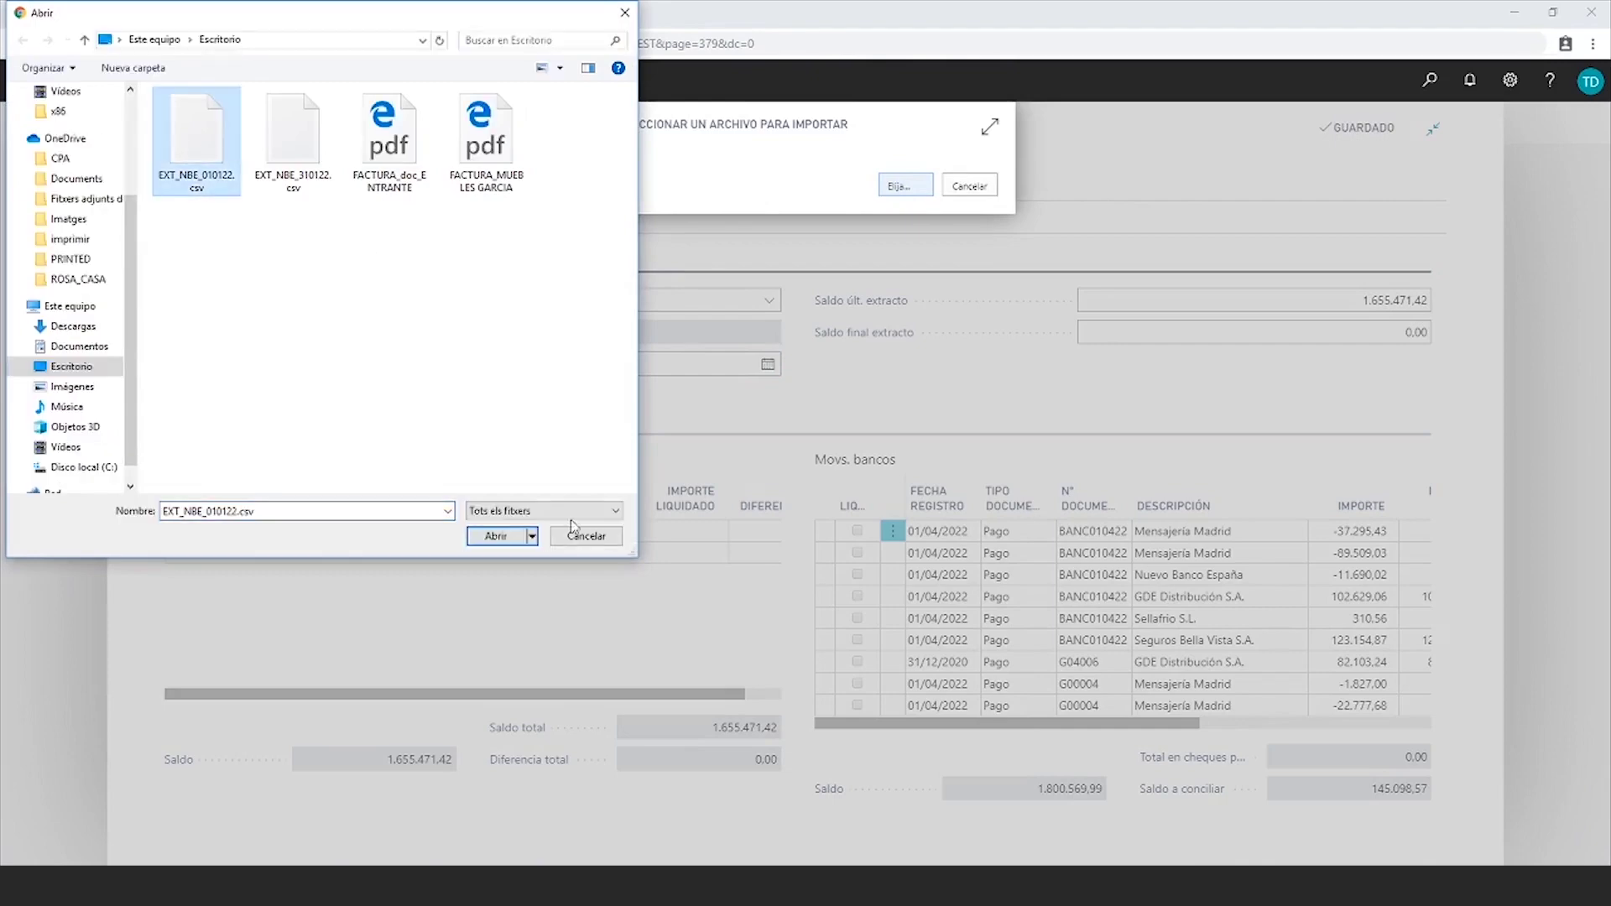
left_click(497, 536)
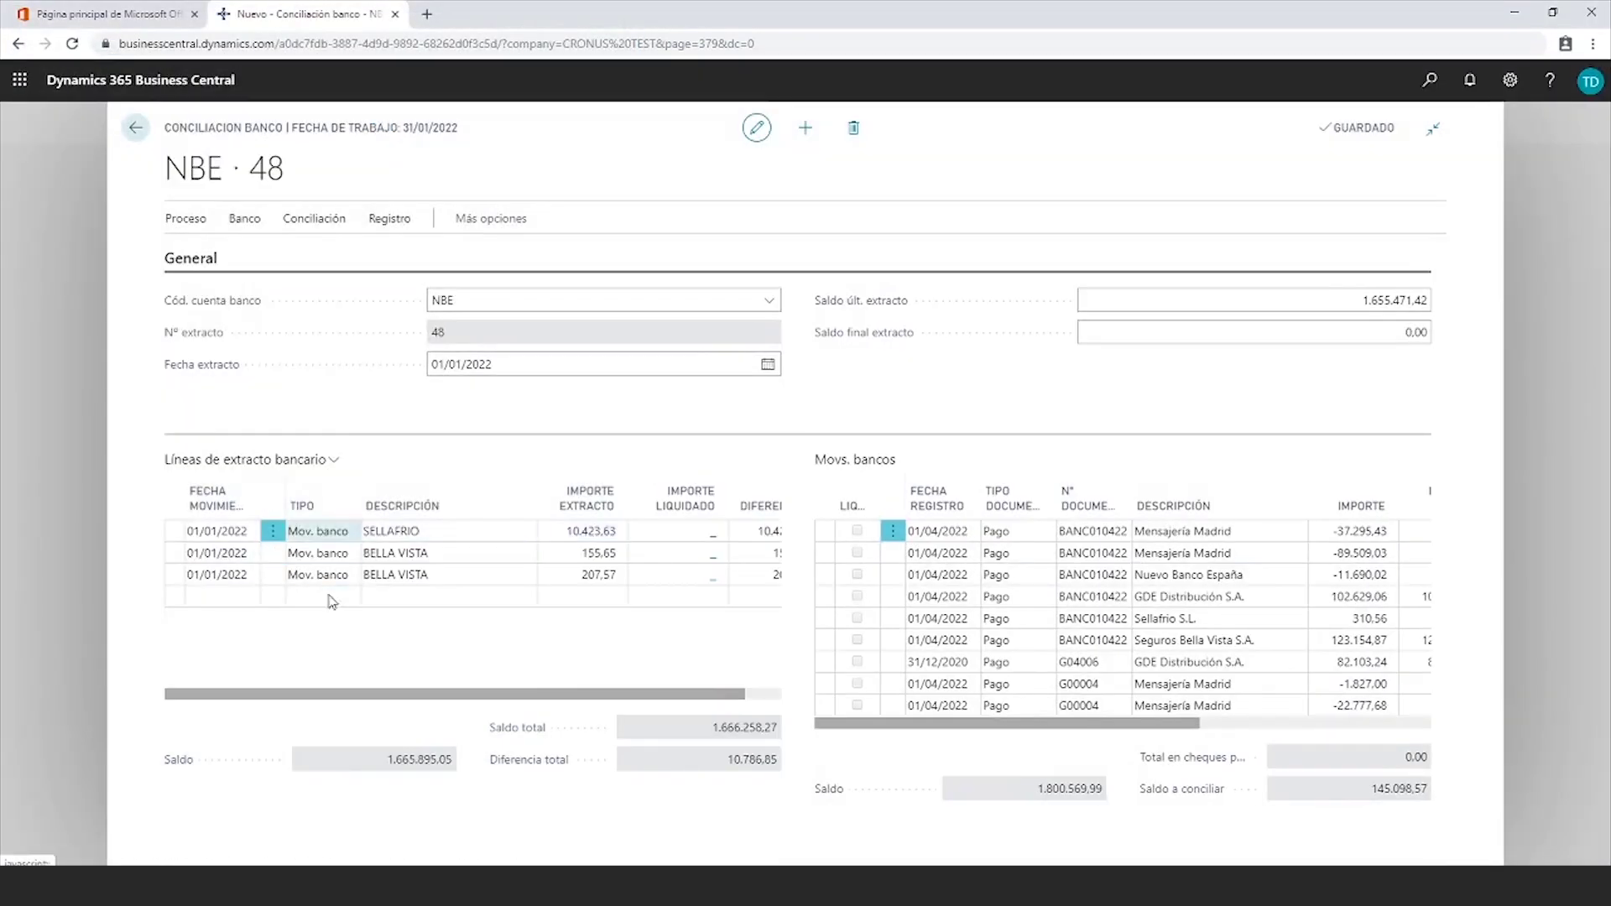
Try to automatically match the imported statement lines with the bank entries, leaving the transaction date tolerance blank
left_click_drag(621, 694, 739, 698)
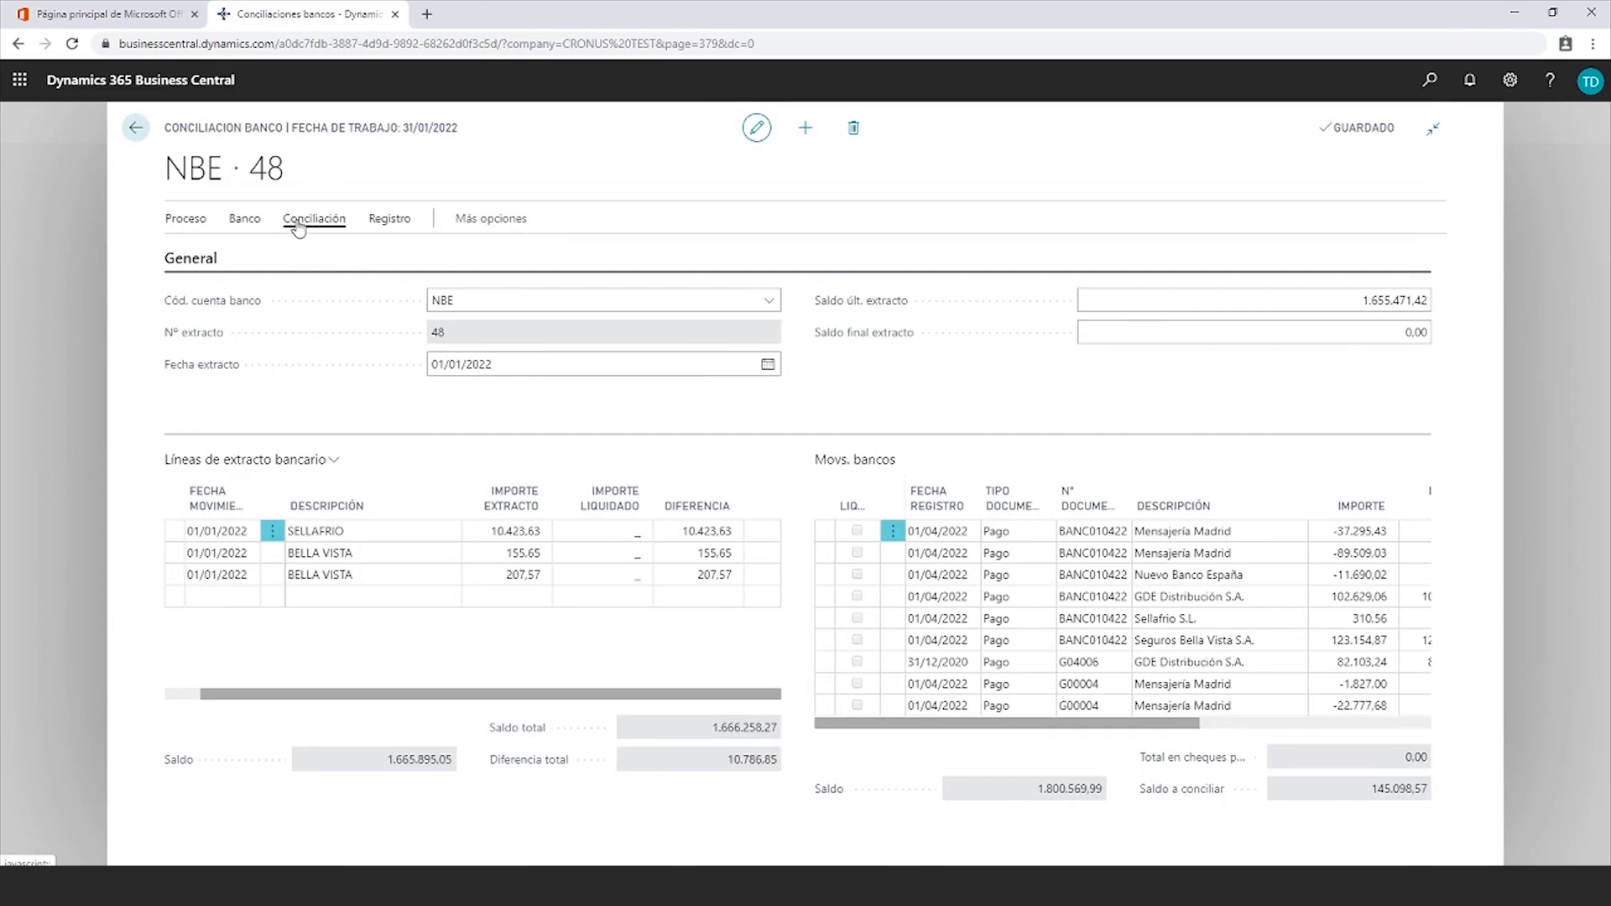
left_click(299, 227)
left_click(292, 256)
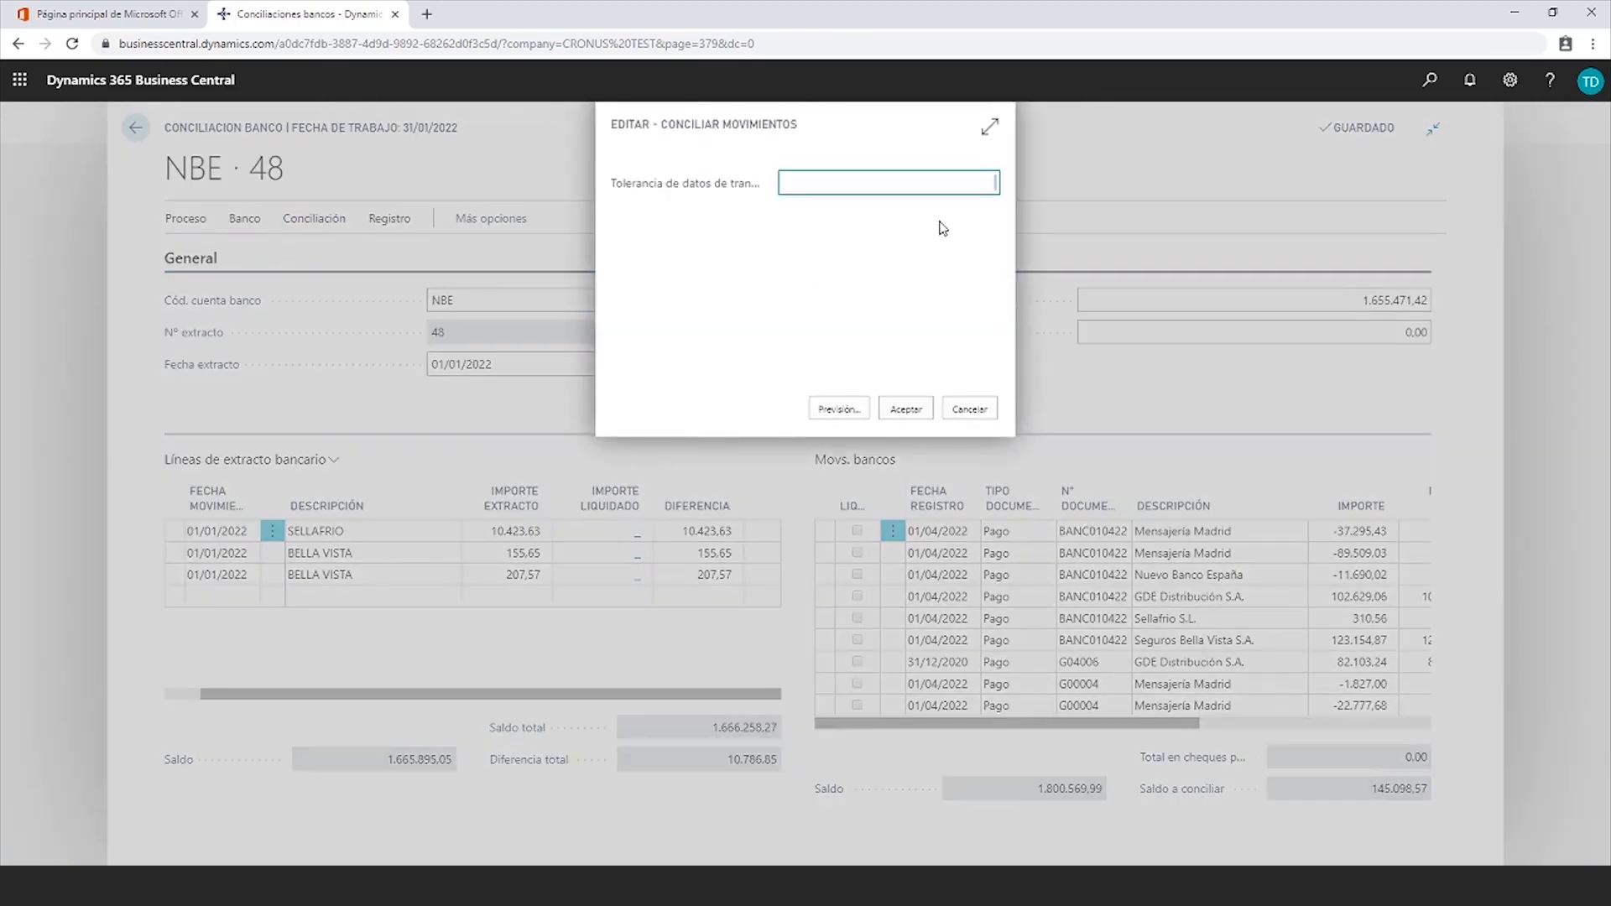
left_click(923, 413)
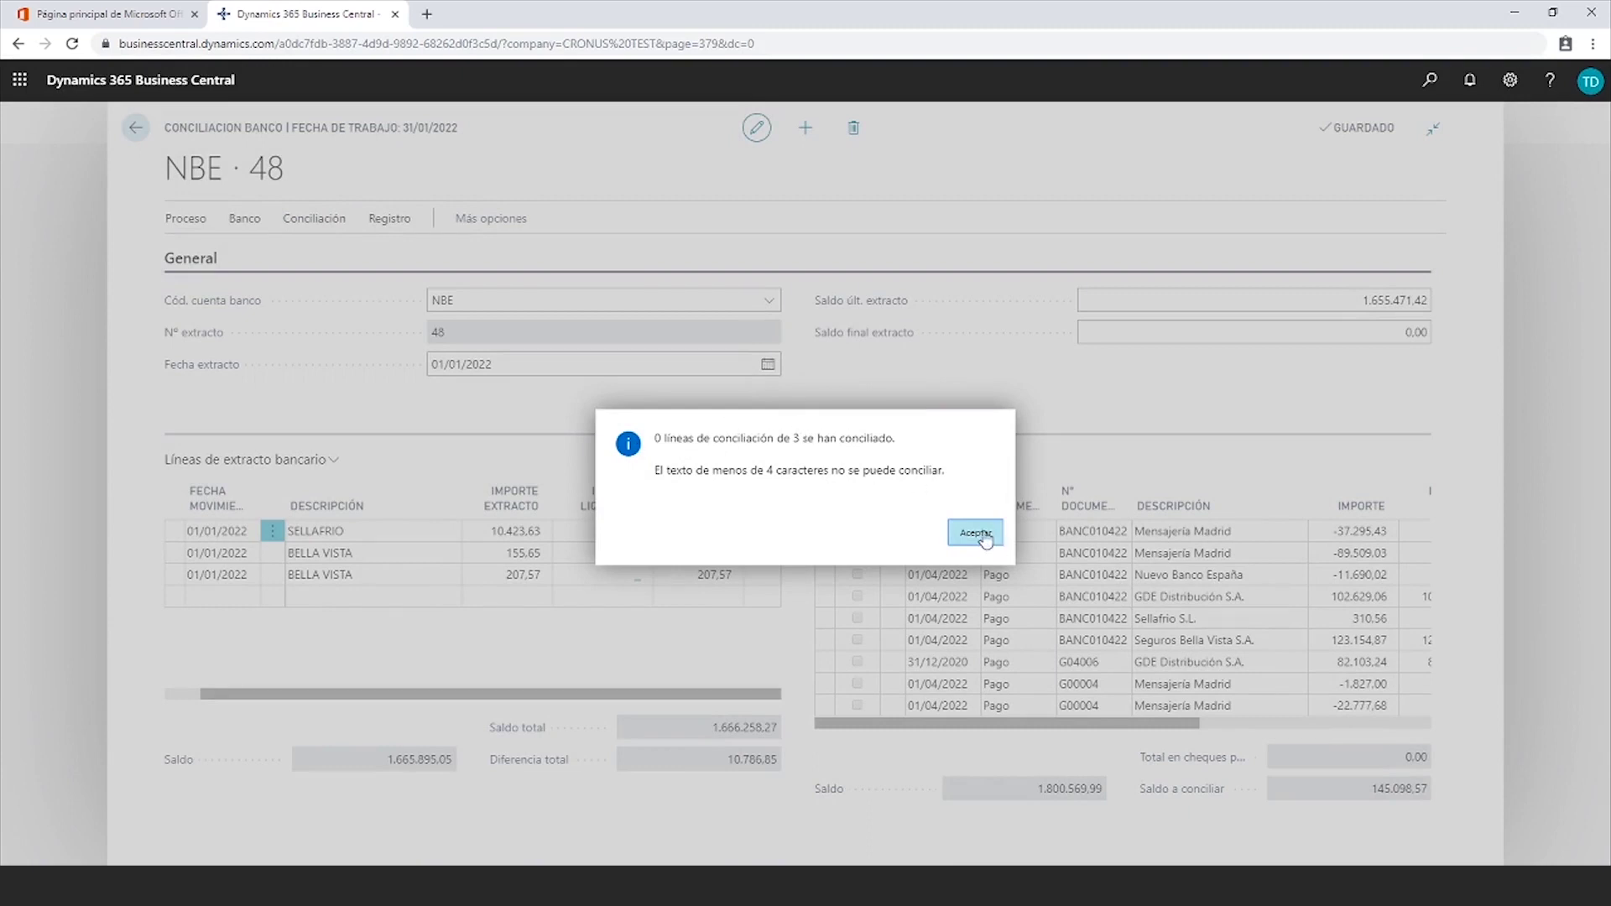
left_click(978, 536)
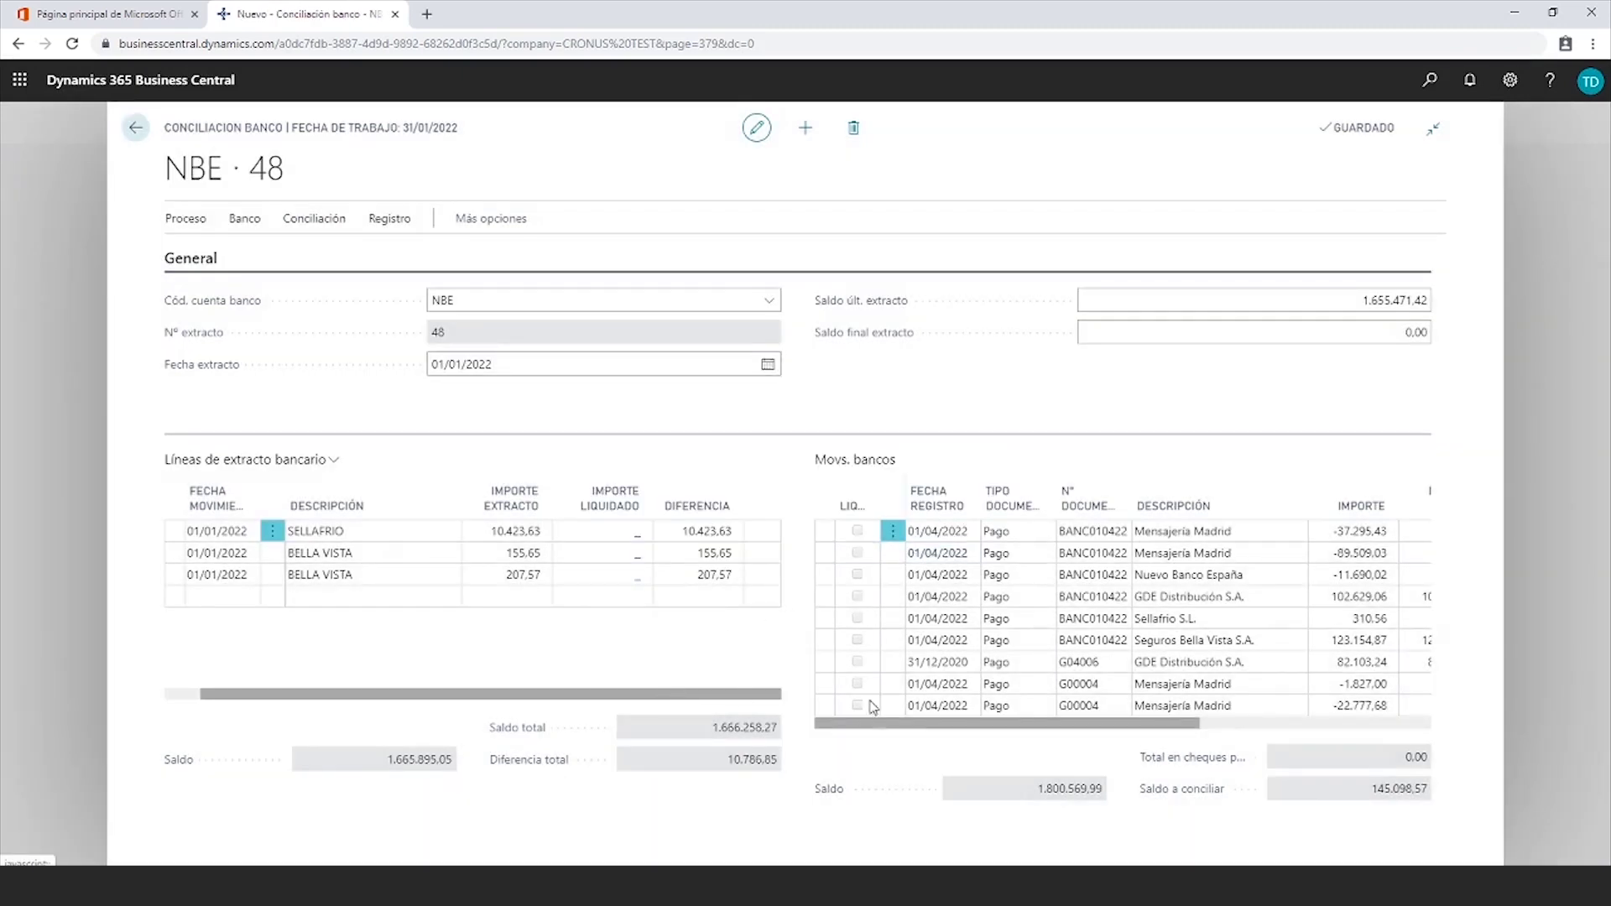
Select the SELLAFRIO line and both BELLA VISTA lines and transfer them to general journal RECIBOS D, batch GENERICO
left_click_drag(1057, 725, 1125, 727)
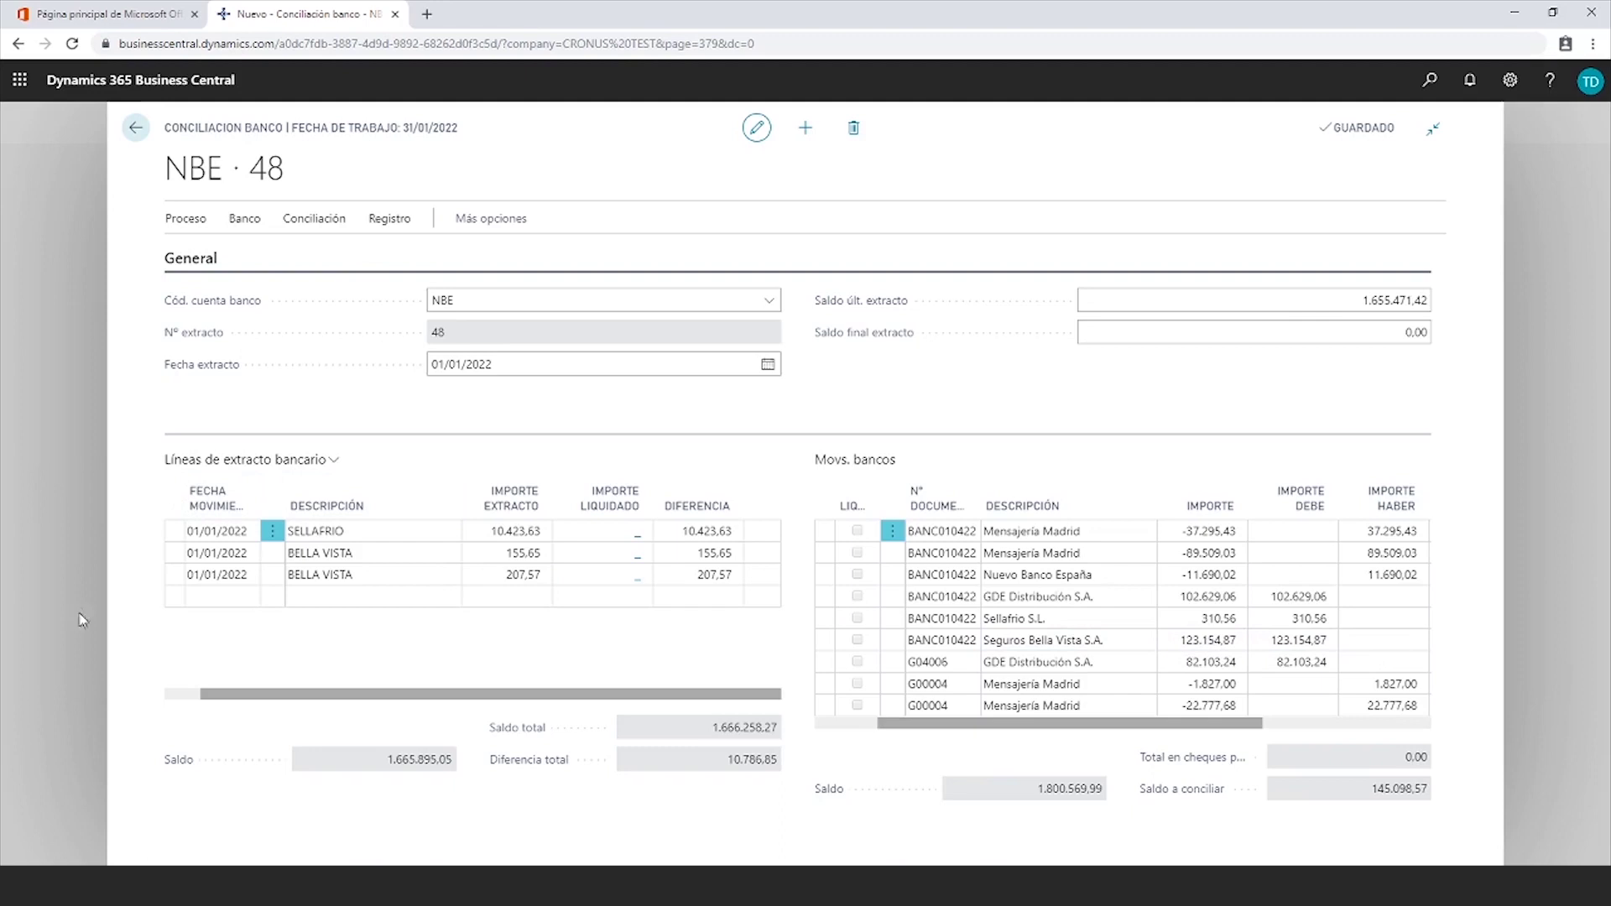
left_click(175, 533)
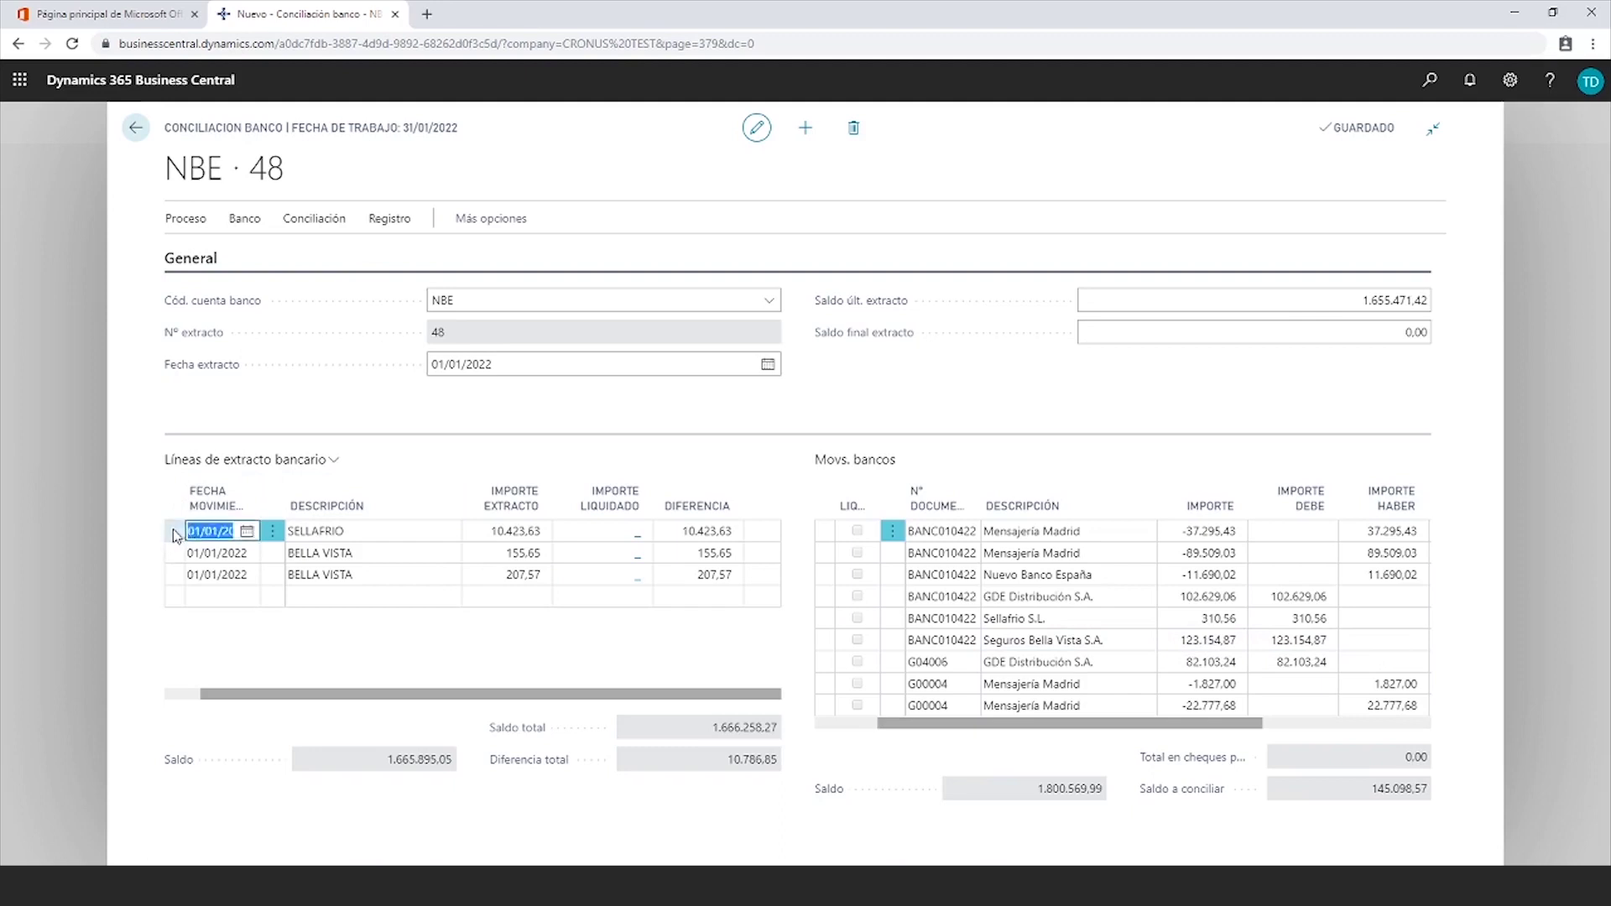
left_click(174, 534)
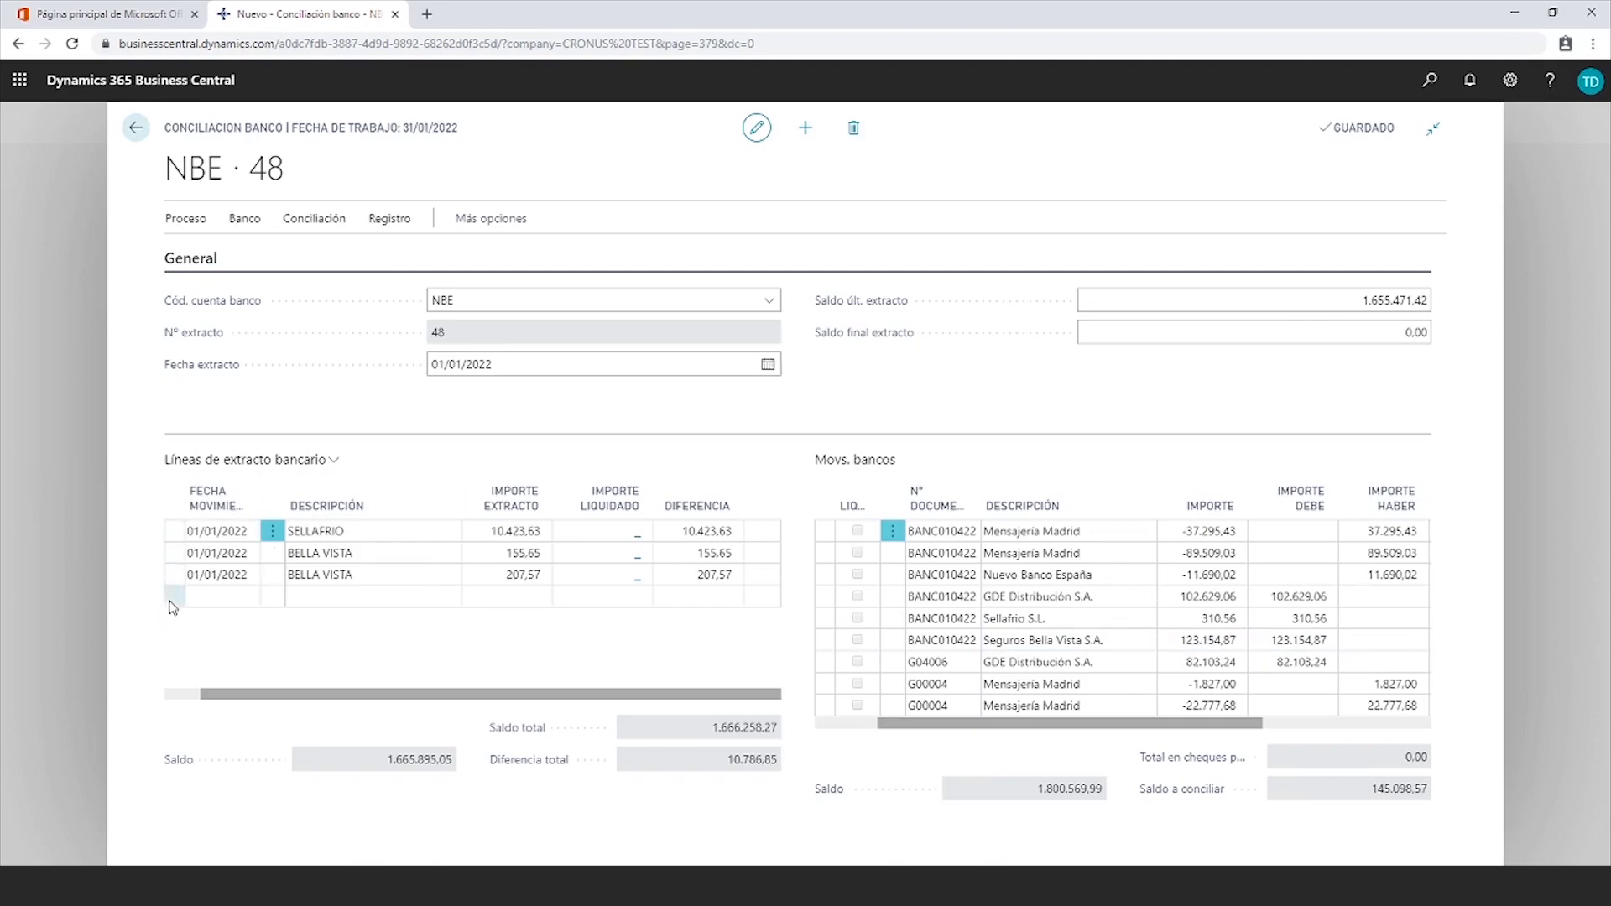
left_click(176, 553)
left_click(180, 575)
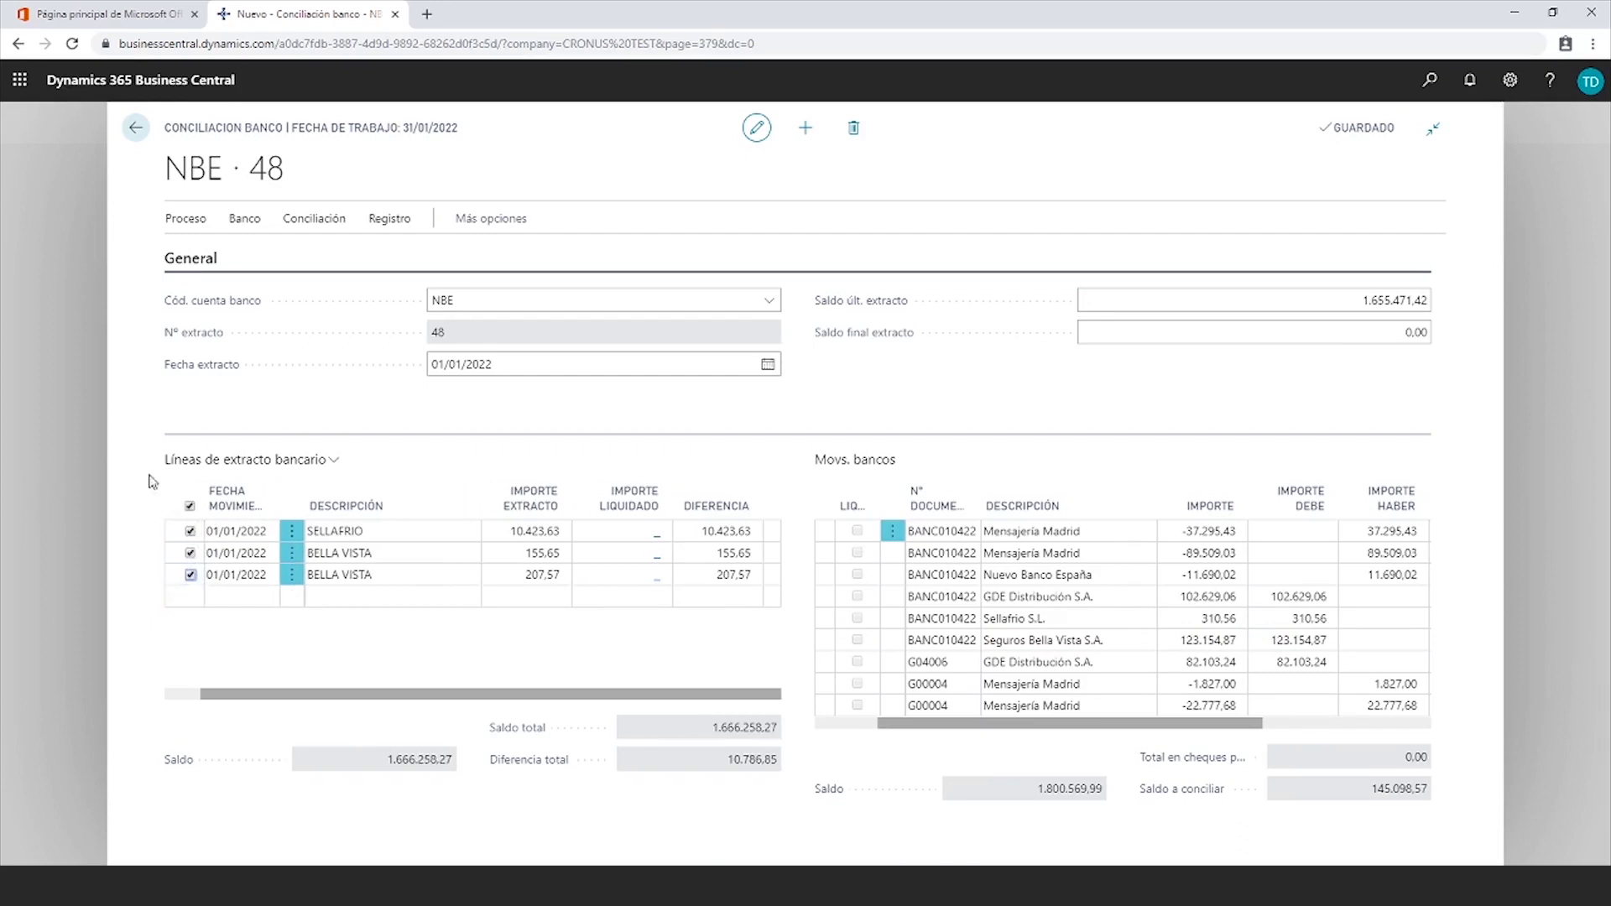
left_click(183, 222)
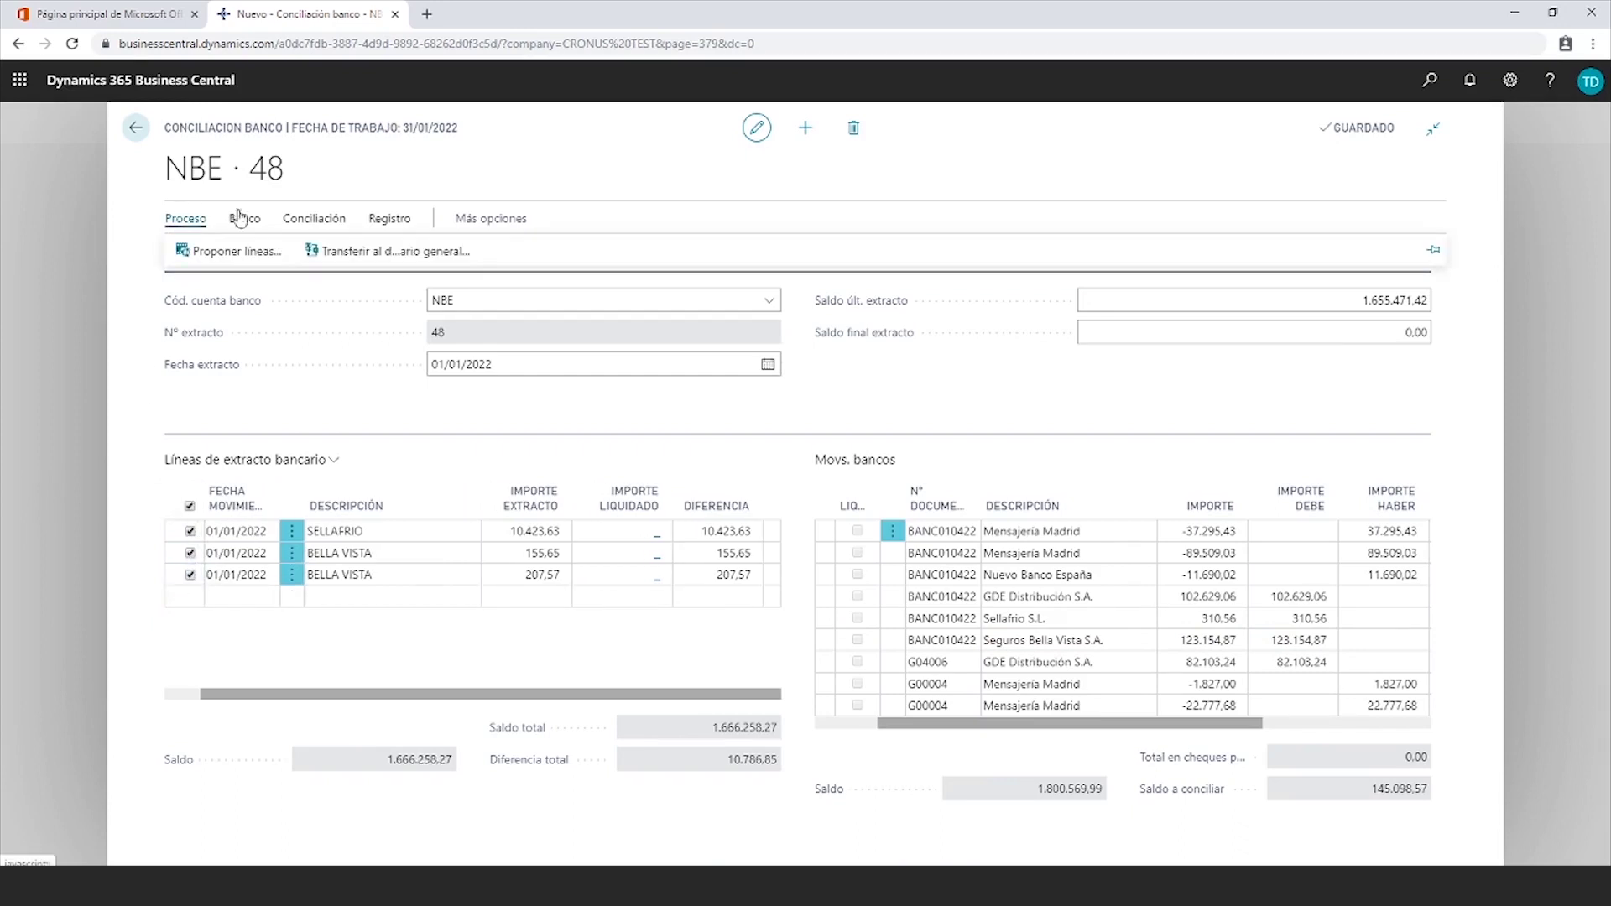
left_click(370, 250)
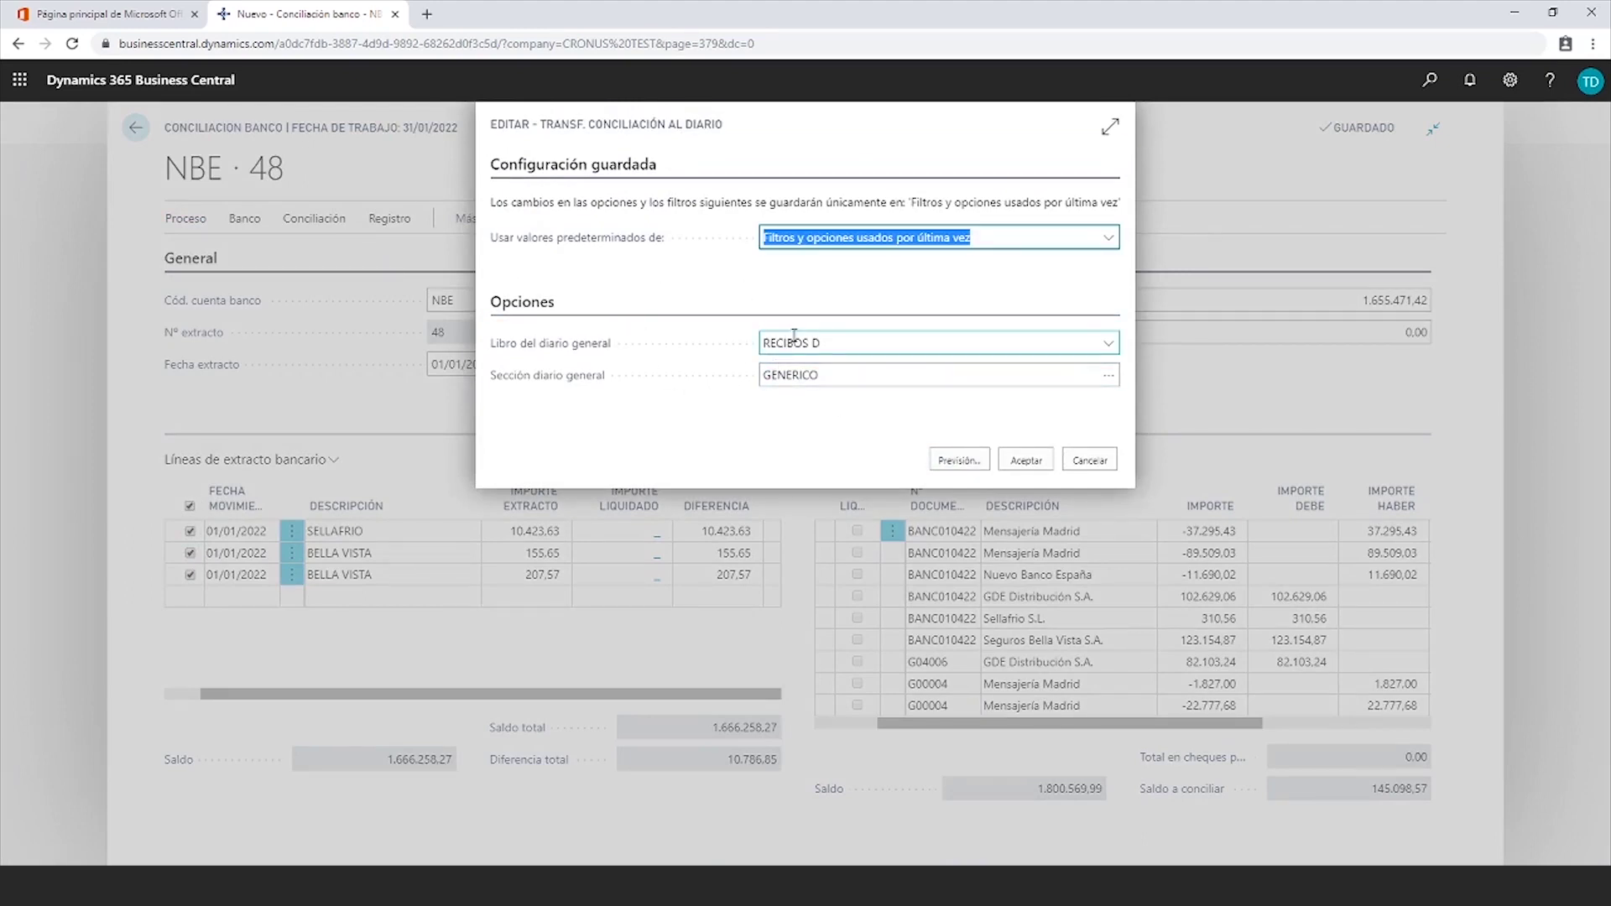
left_click(1024, 466)
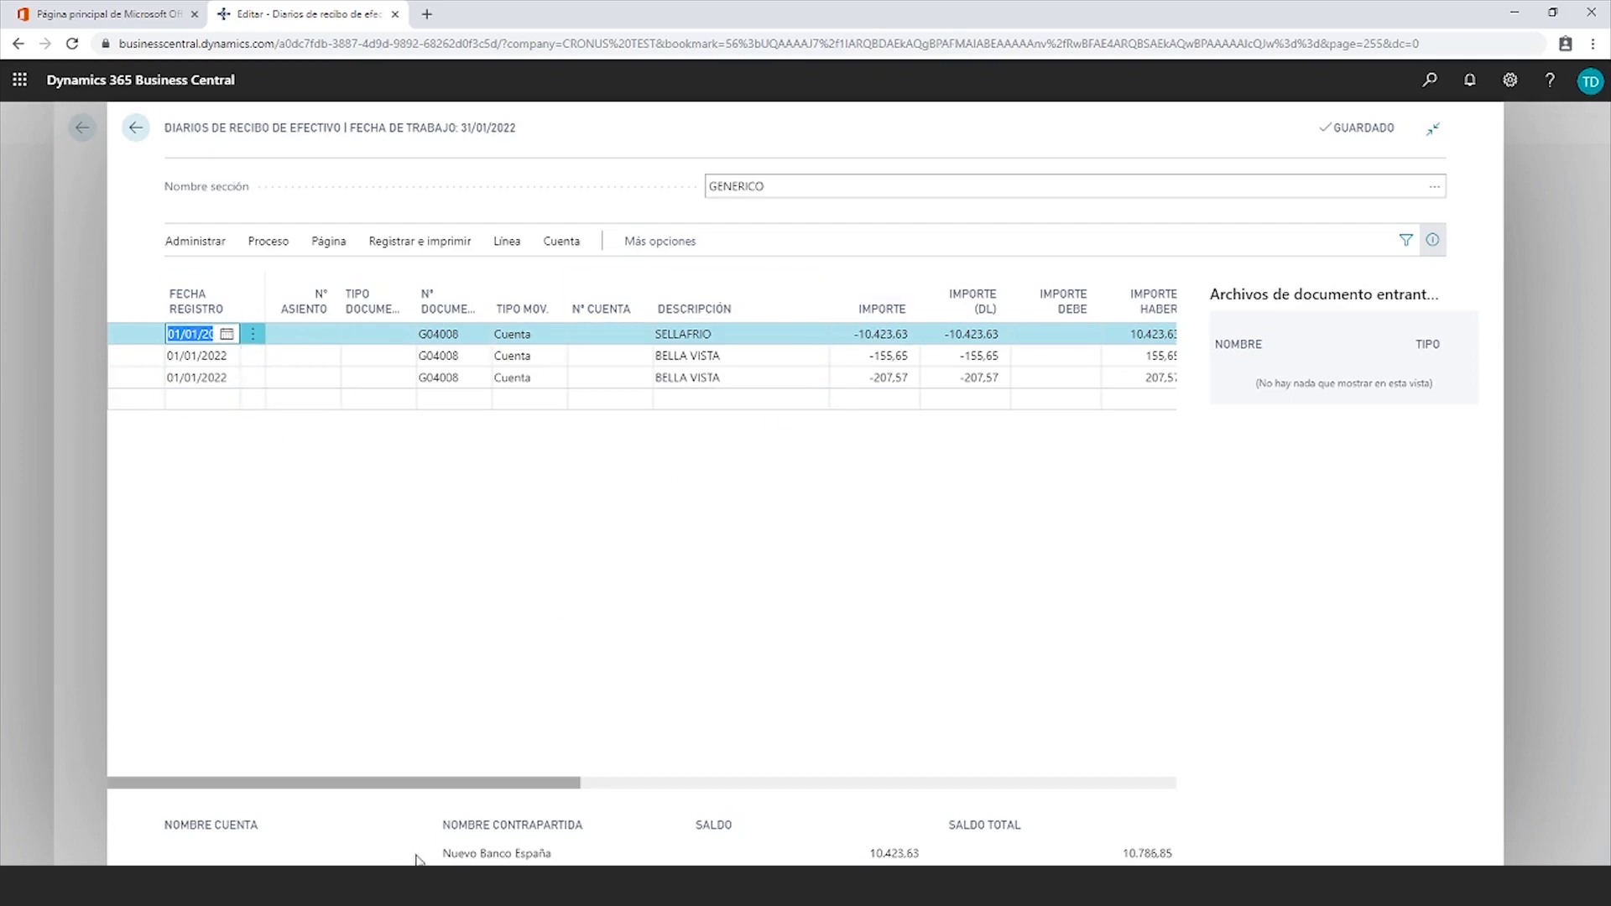
Set the SELLAFRIO journal line's entry type to Cliente and assign it to the customer Sellafrio S.L
mouse_move(502, 792)
left_mouse_down()
mouse_move(837, 795)
mouse_move(495, 802)
left_mouse_up()
left_click(537, 335)
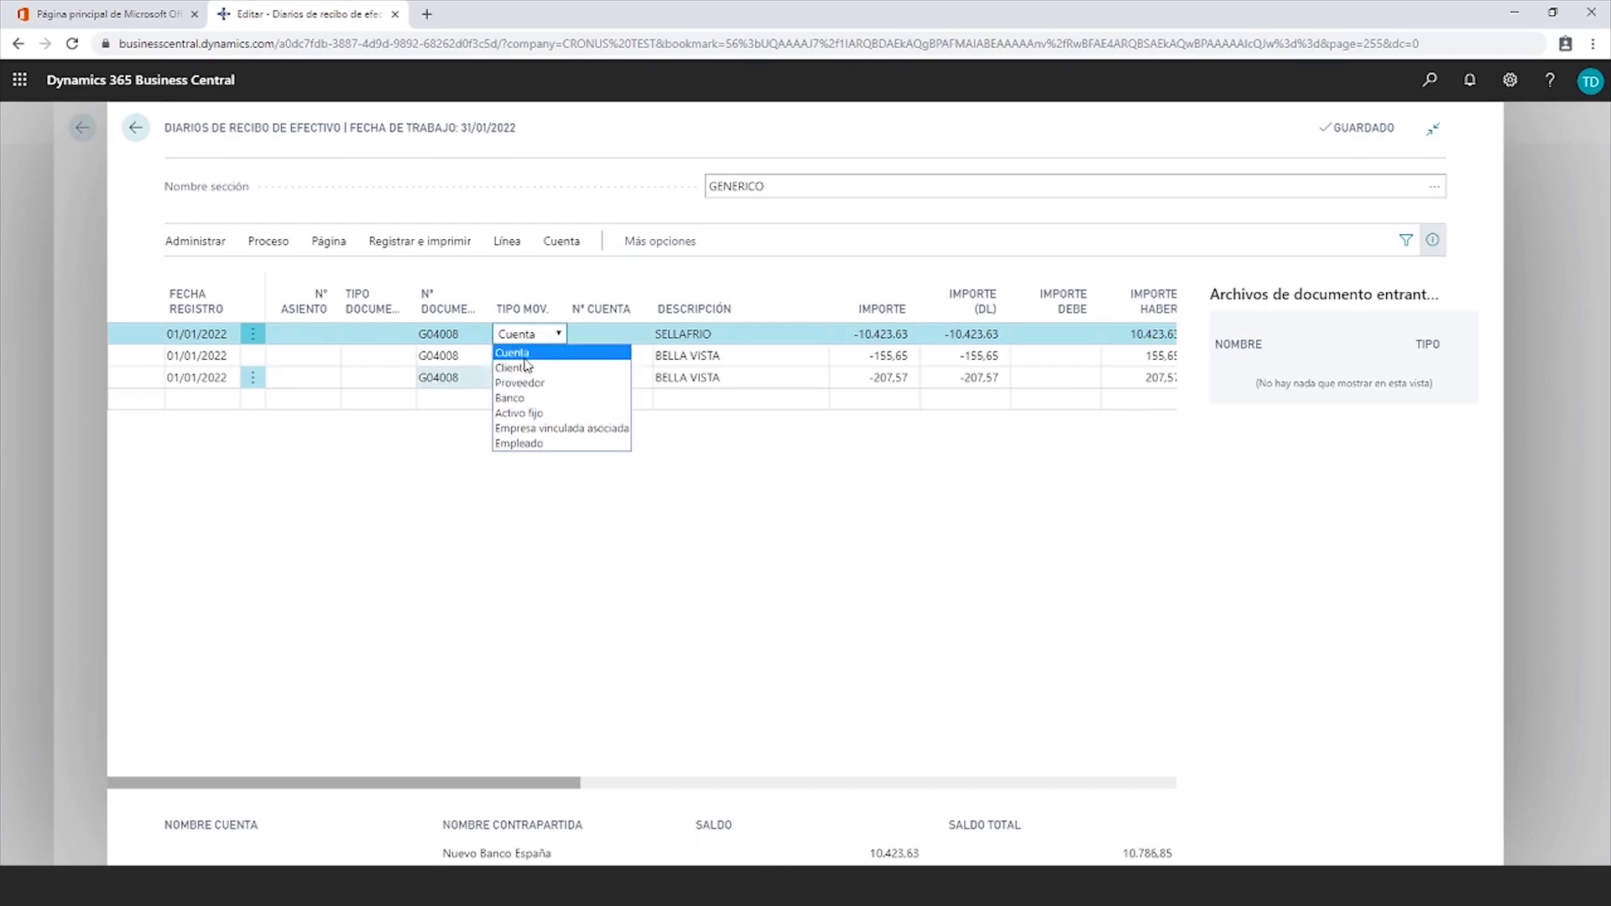
left_click(555, 366)
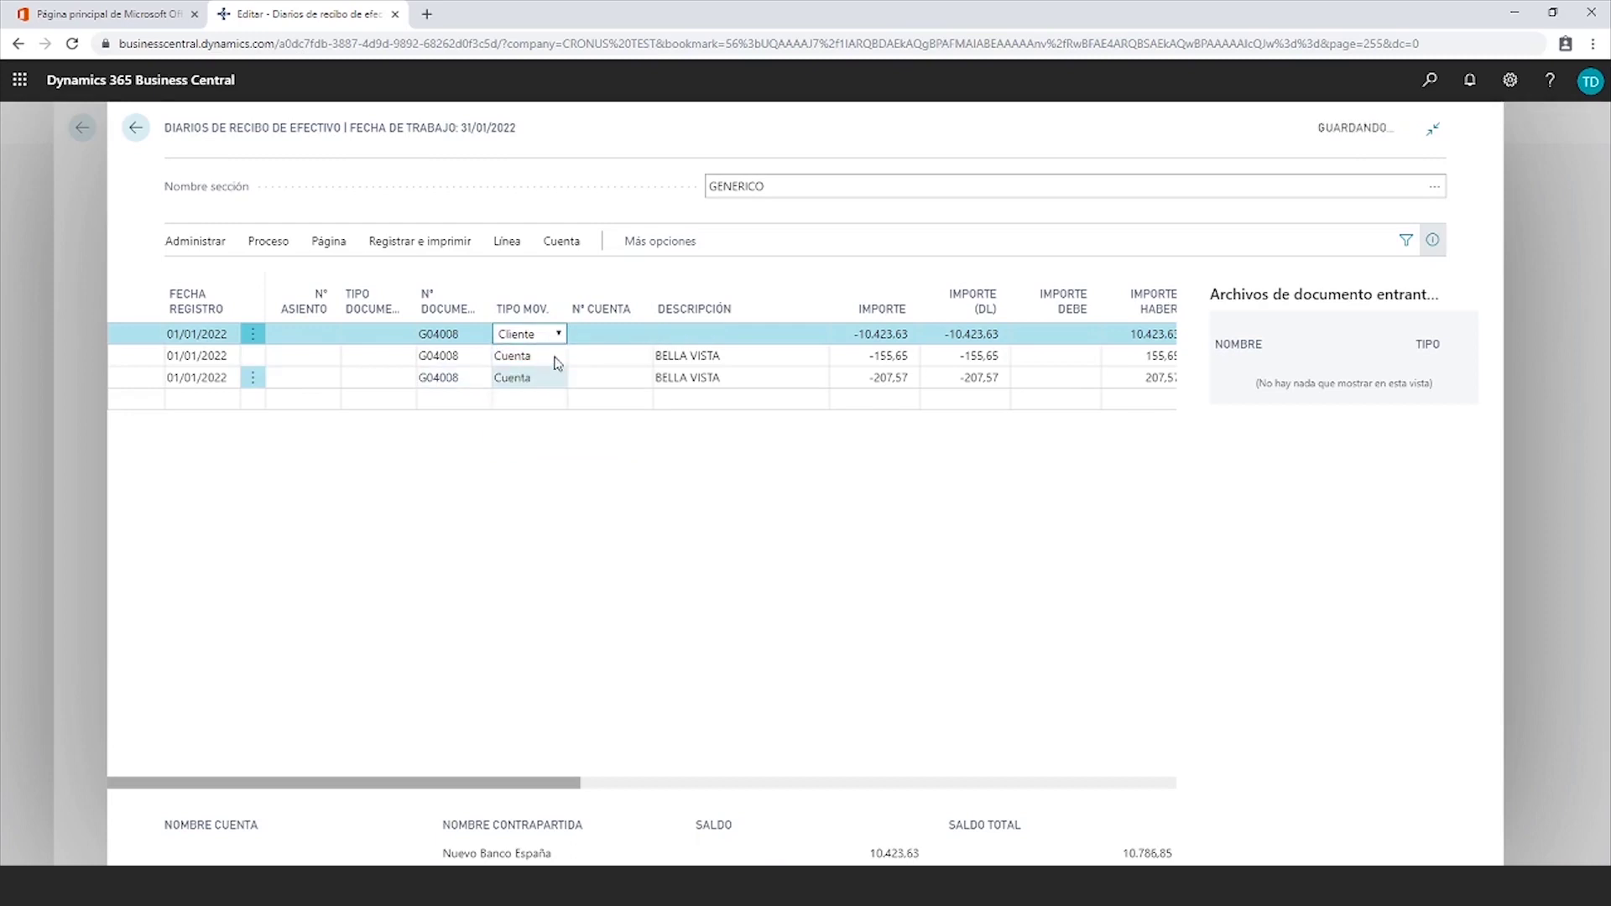
left_click(612, 334)
left_click(643, 336)
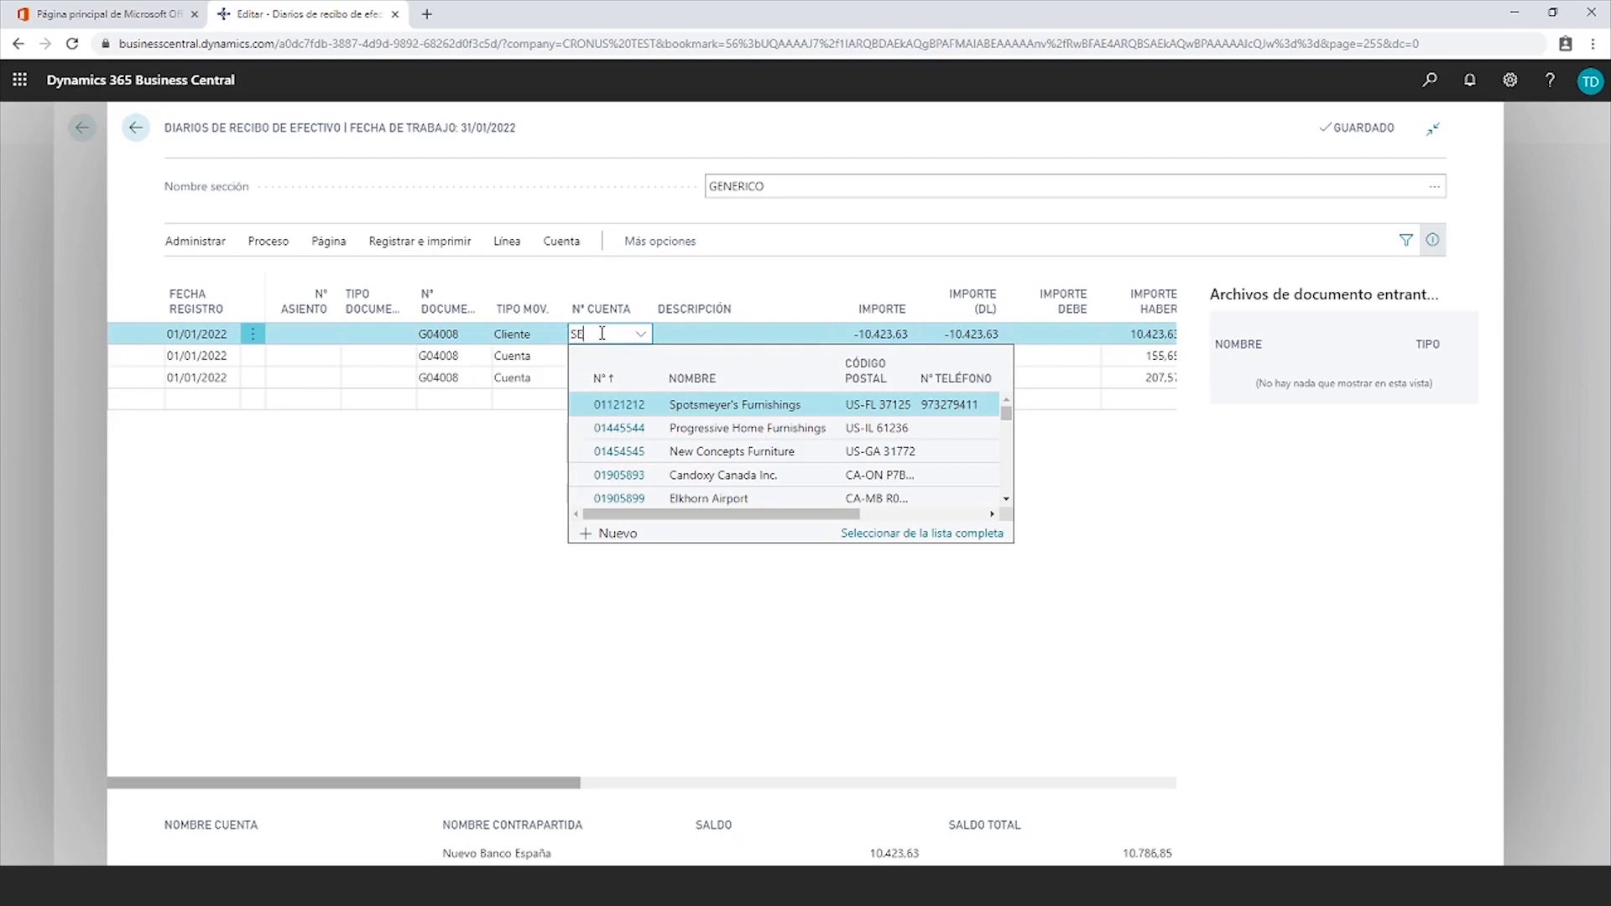
type("SELLAFRIO")
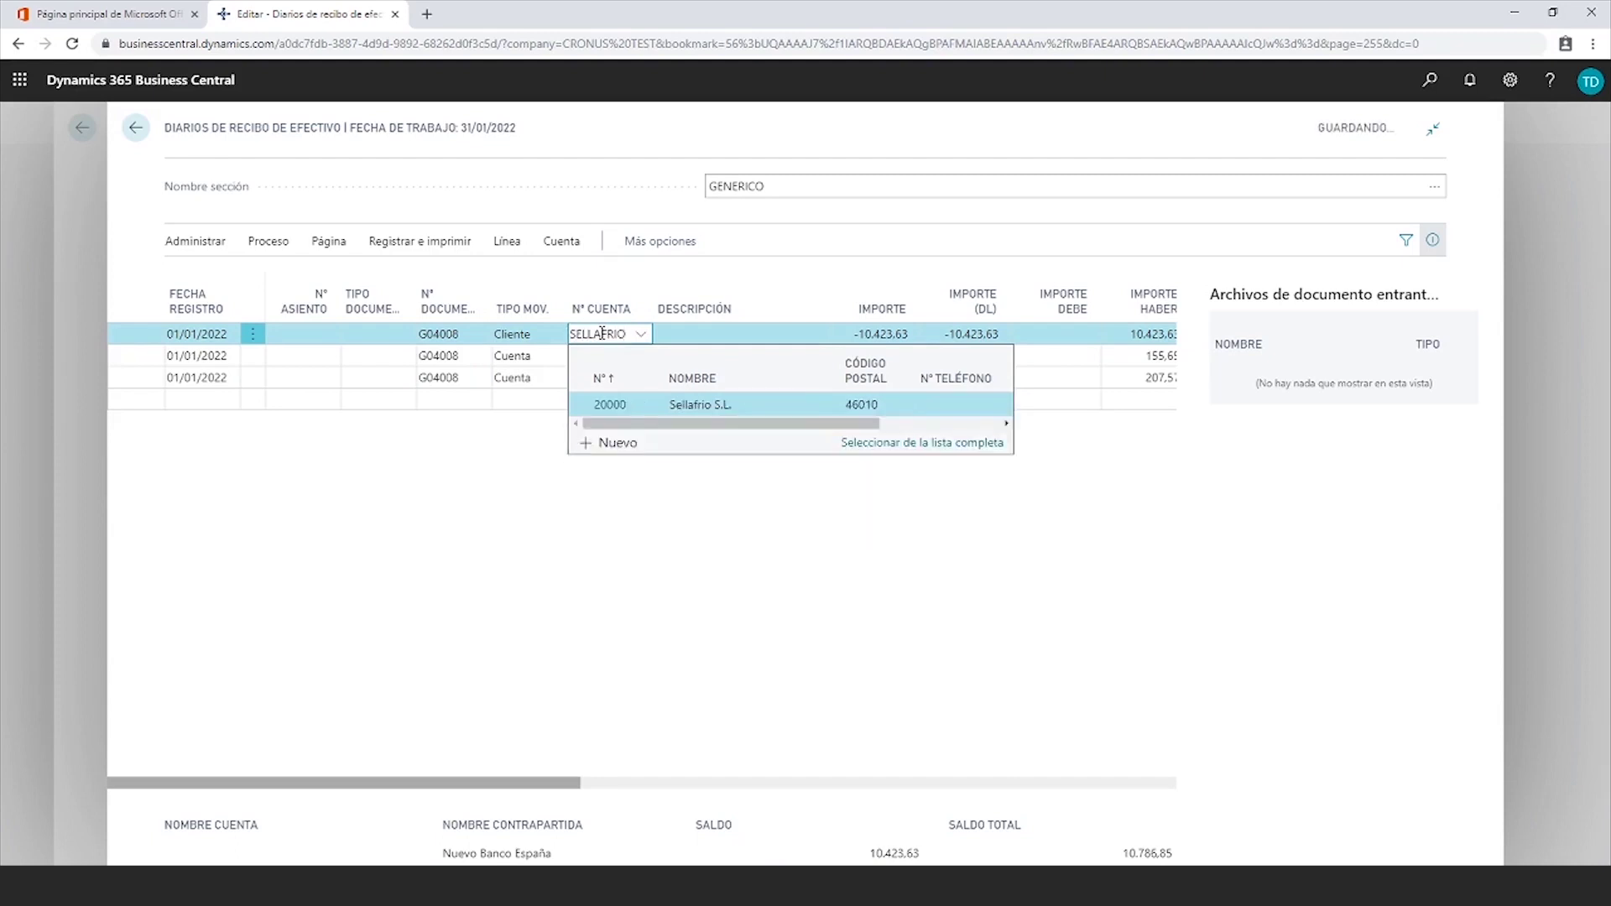
key("Return")
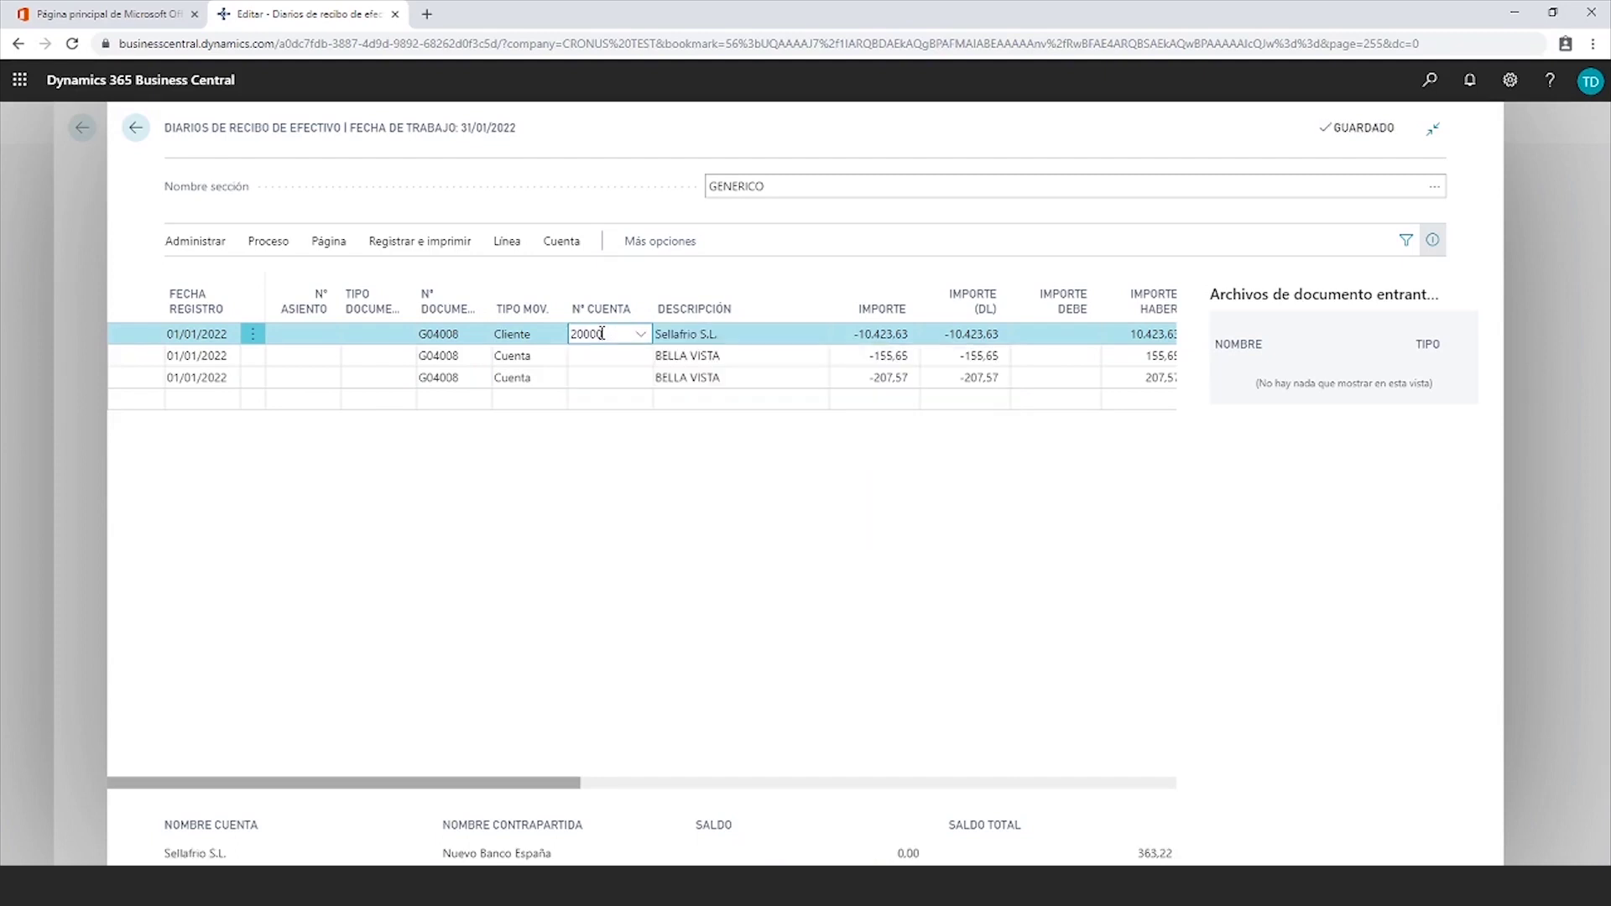
Set both BELLA VISTA journal lines to entry type Cliente and assign them to the customer Seguros Bella Vista Madrid S.A
left_click(541, 361)
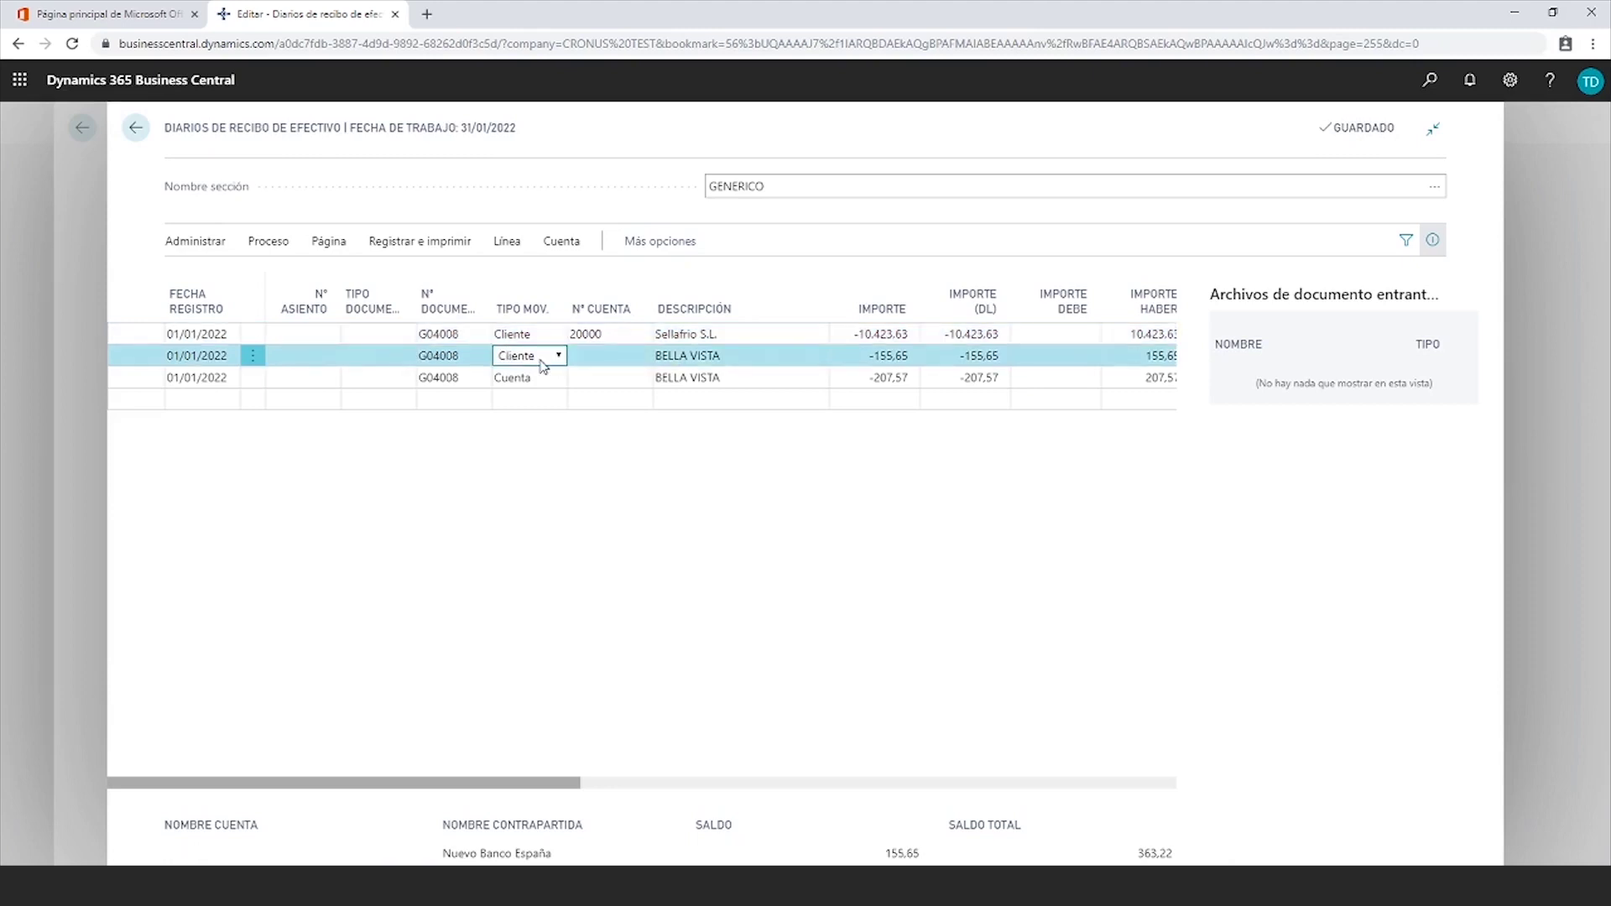
key("Tab")
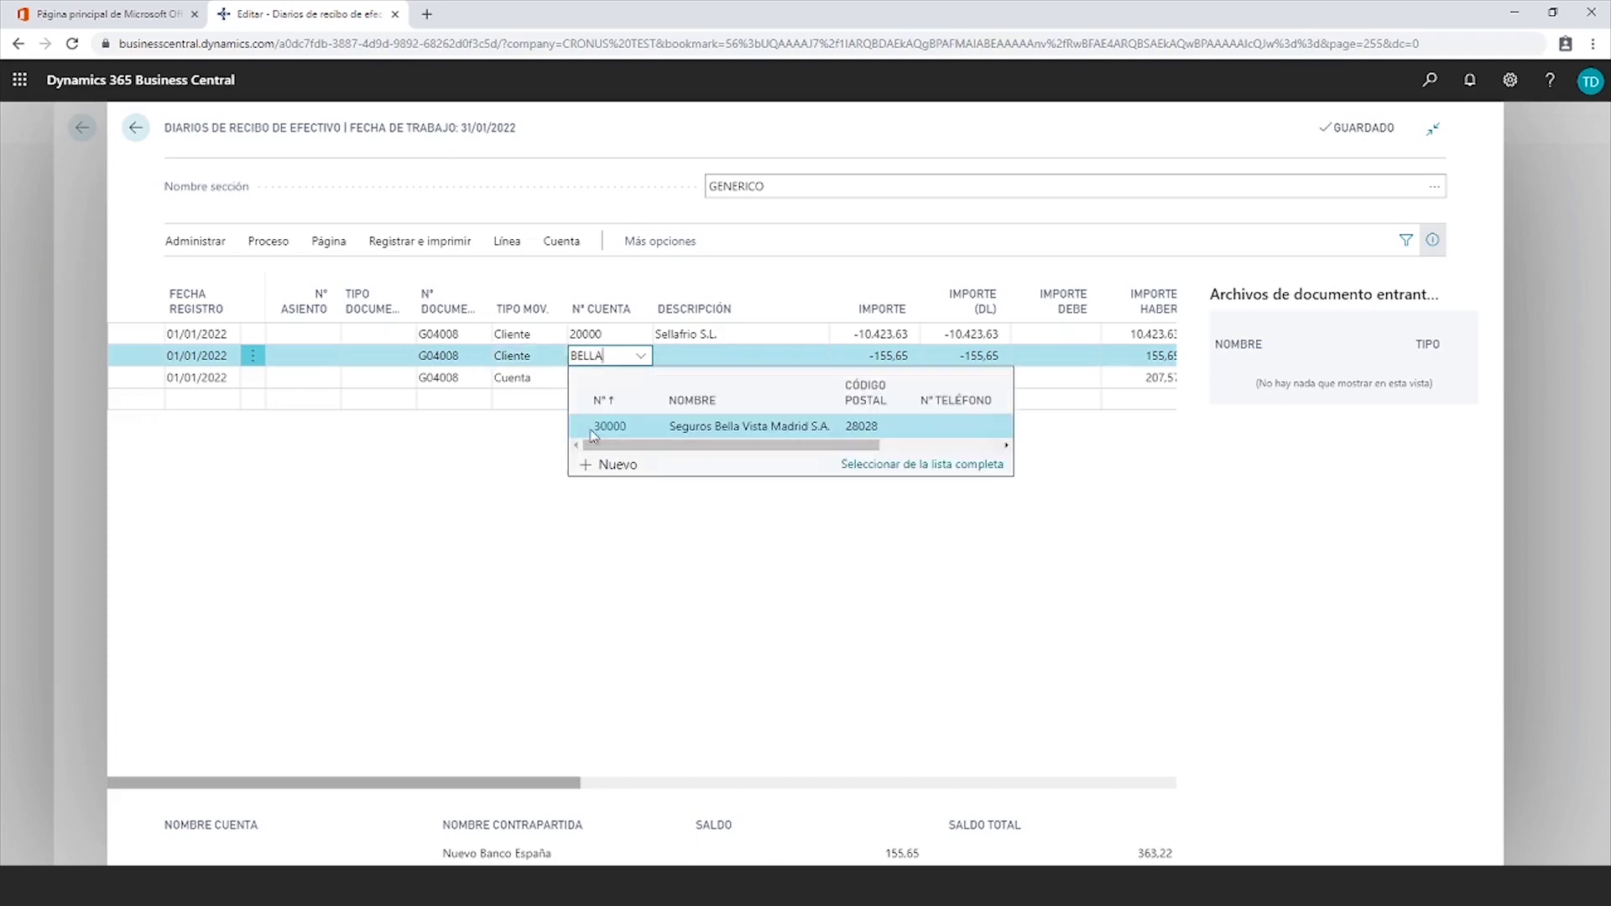
left_click(593, 426)
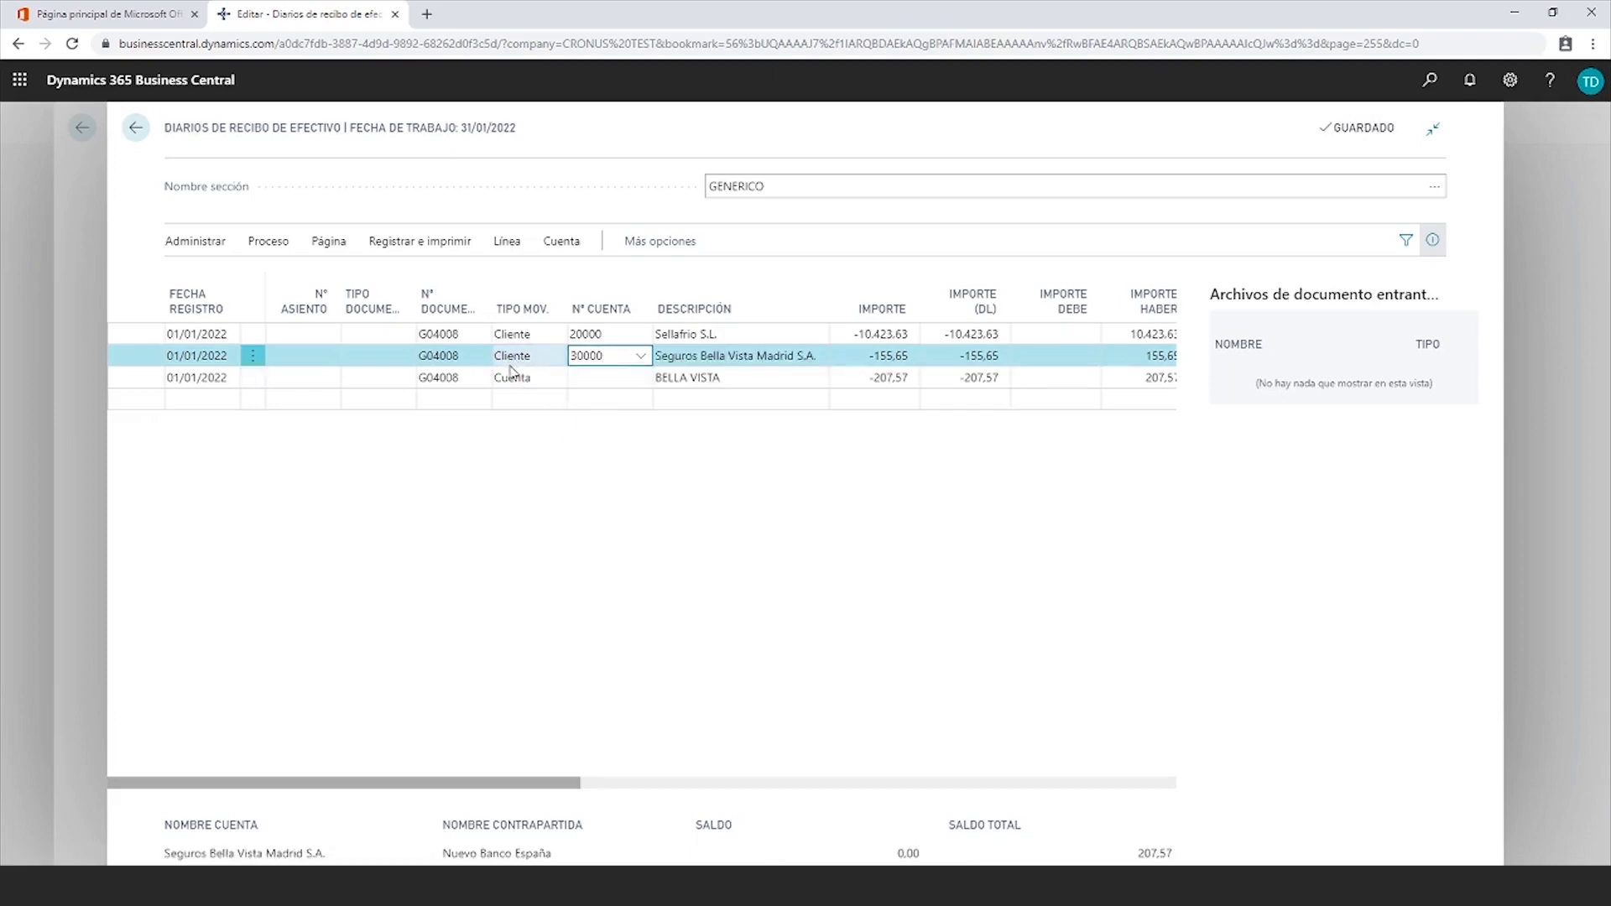
left_click(516, 379)
key("Down")
key("Tab")
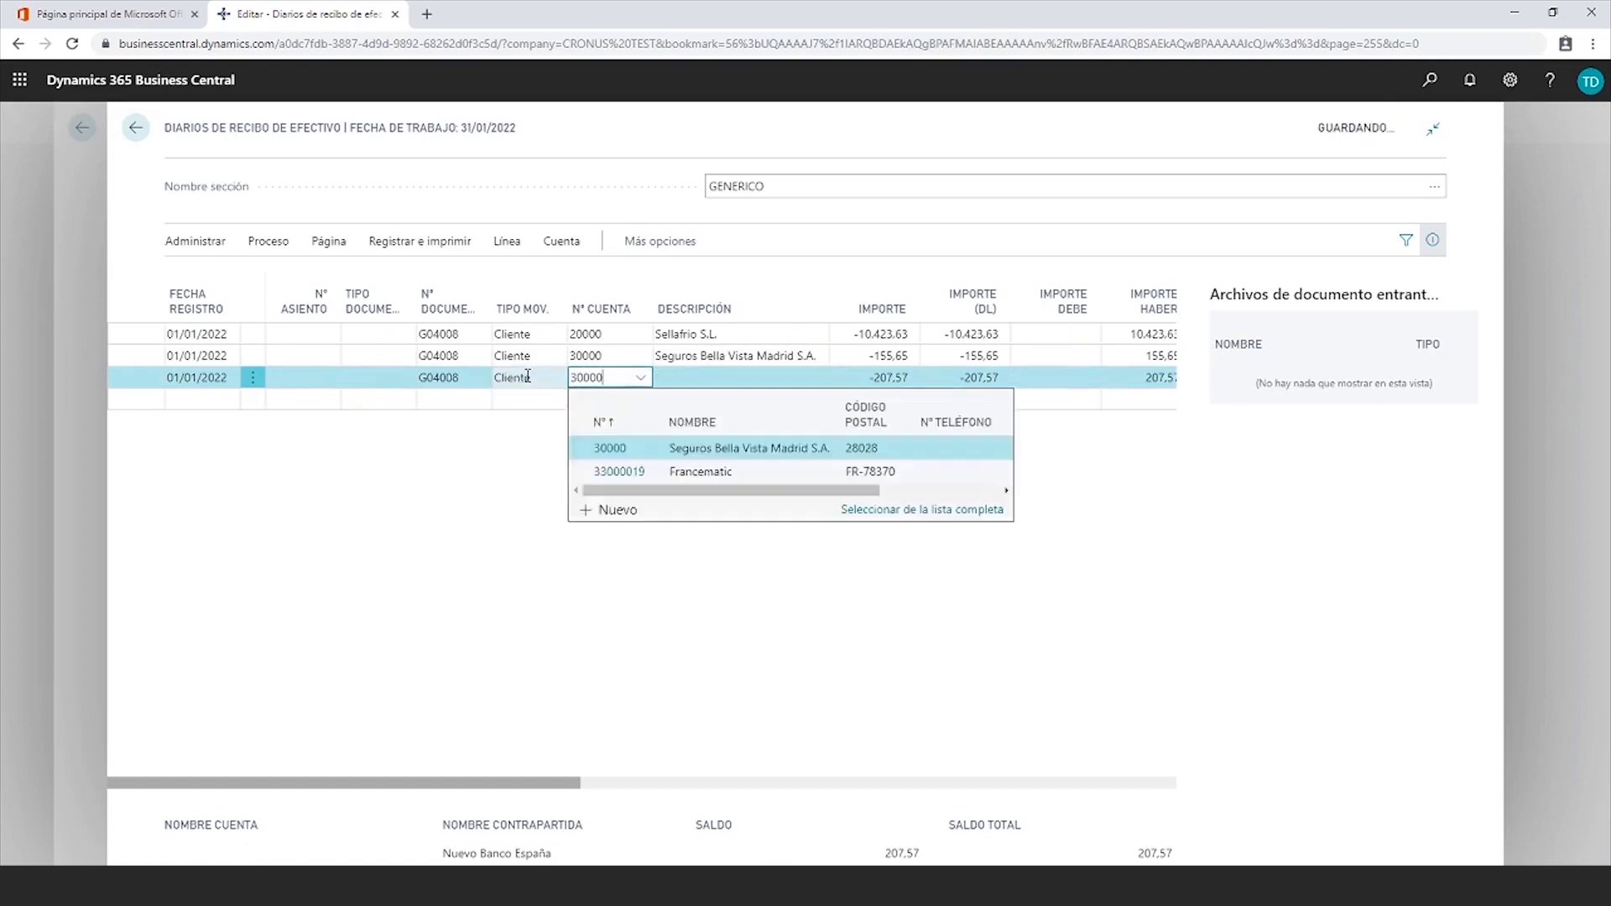
key("Return")
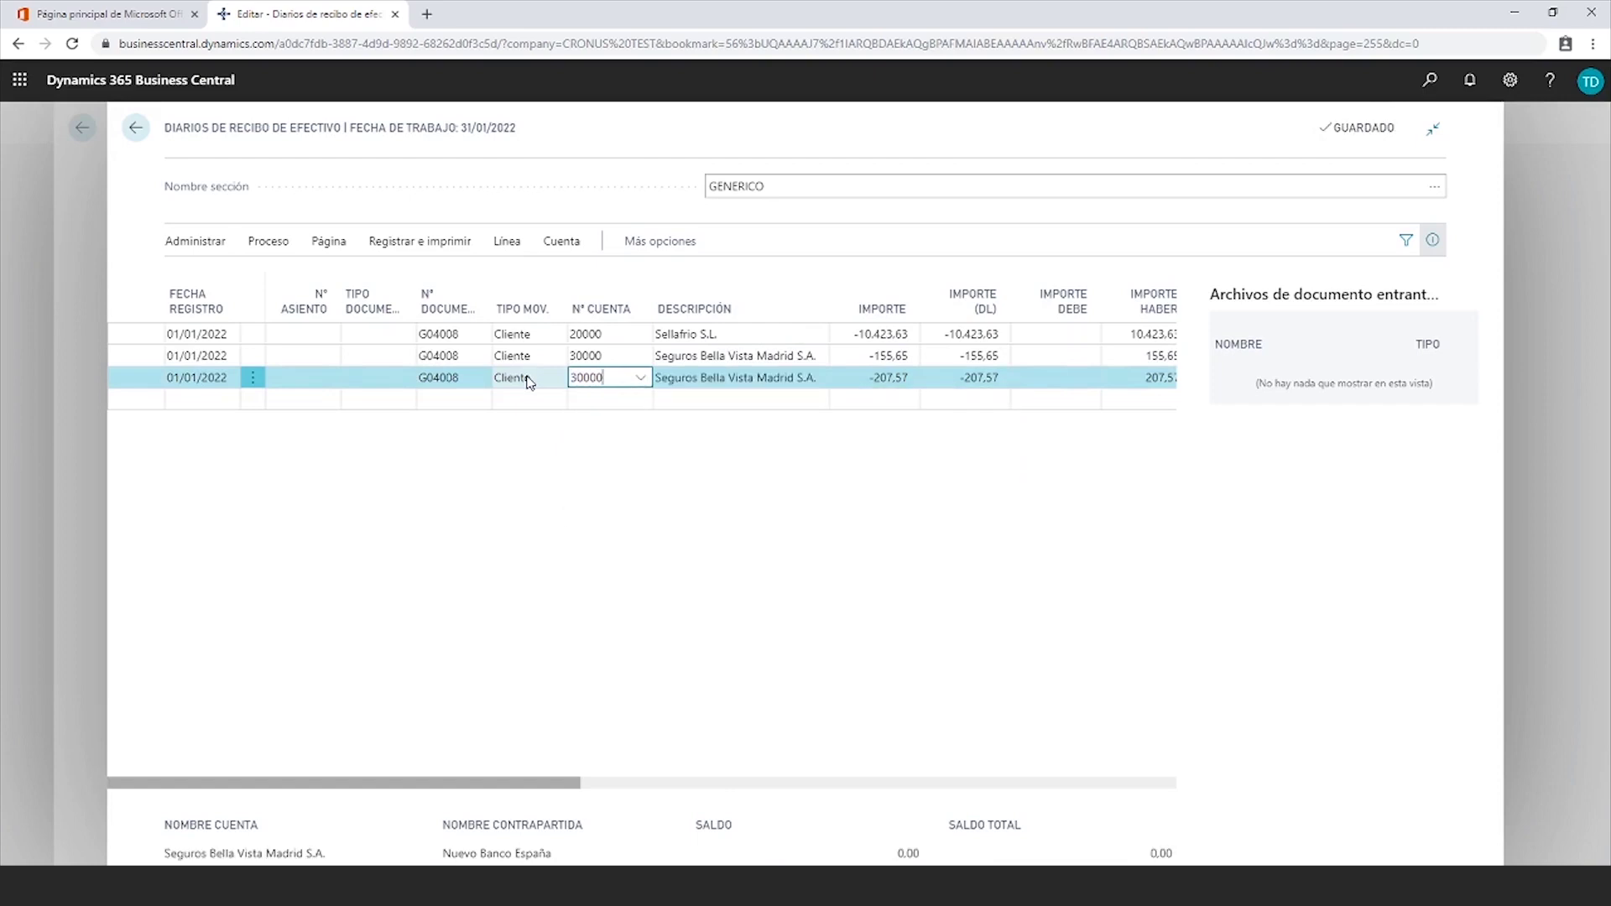
Apply the Seguros Bella Vista journal line of -207,57 to the customer's open invoice SOI0000001
left_click_drag(557, 785, 806, 793)
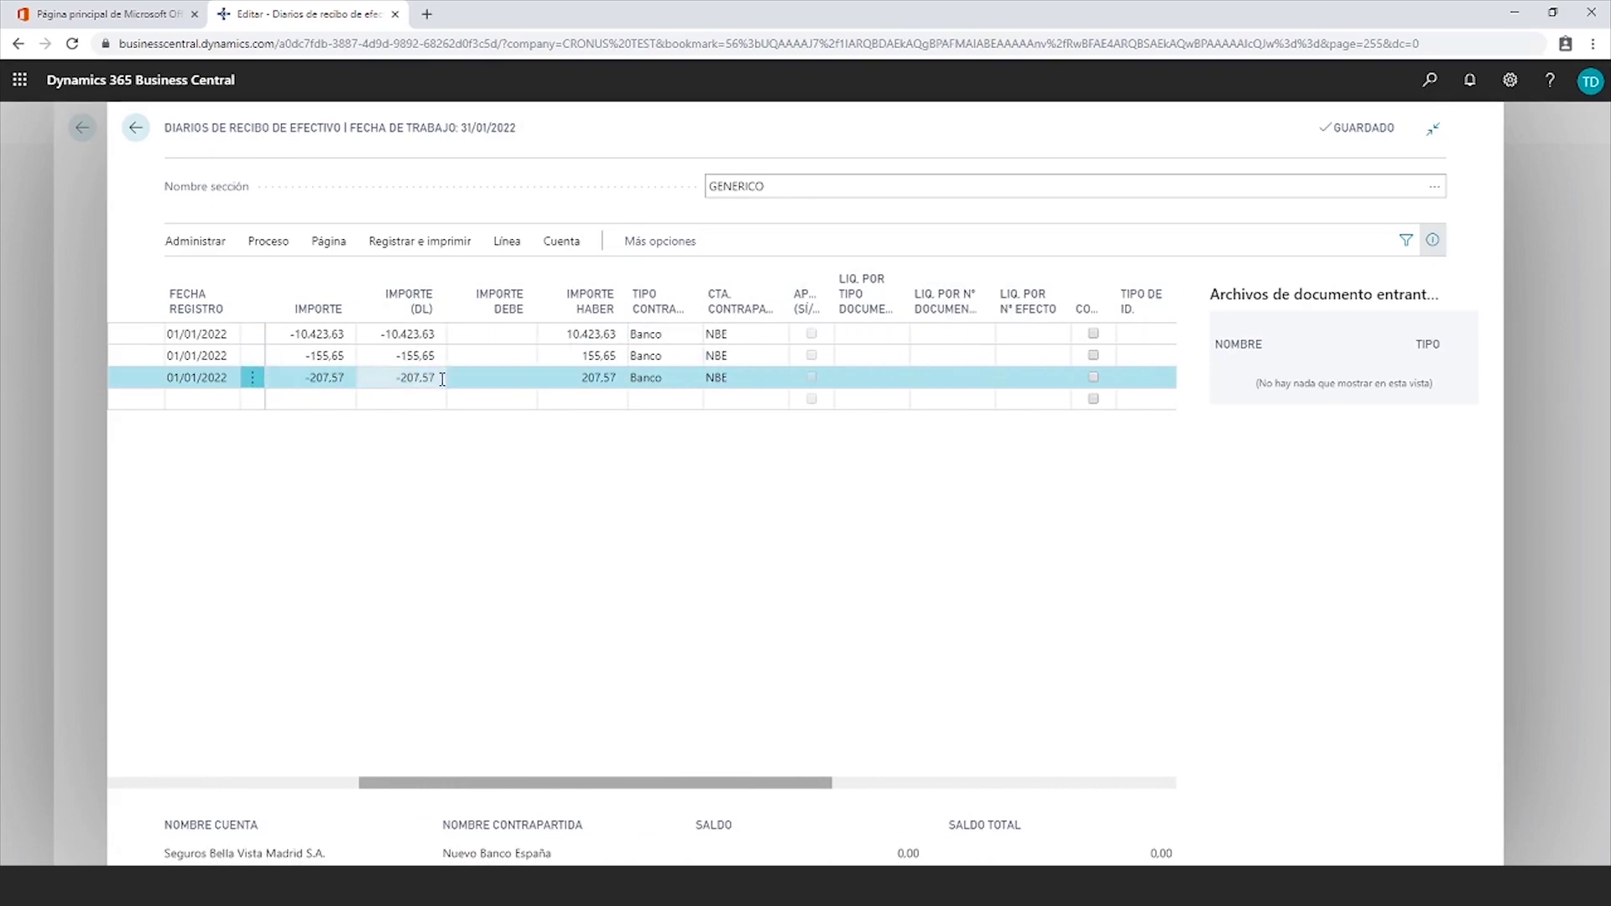
left_click(928, 378)
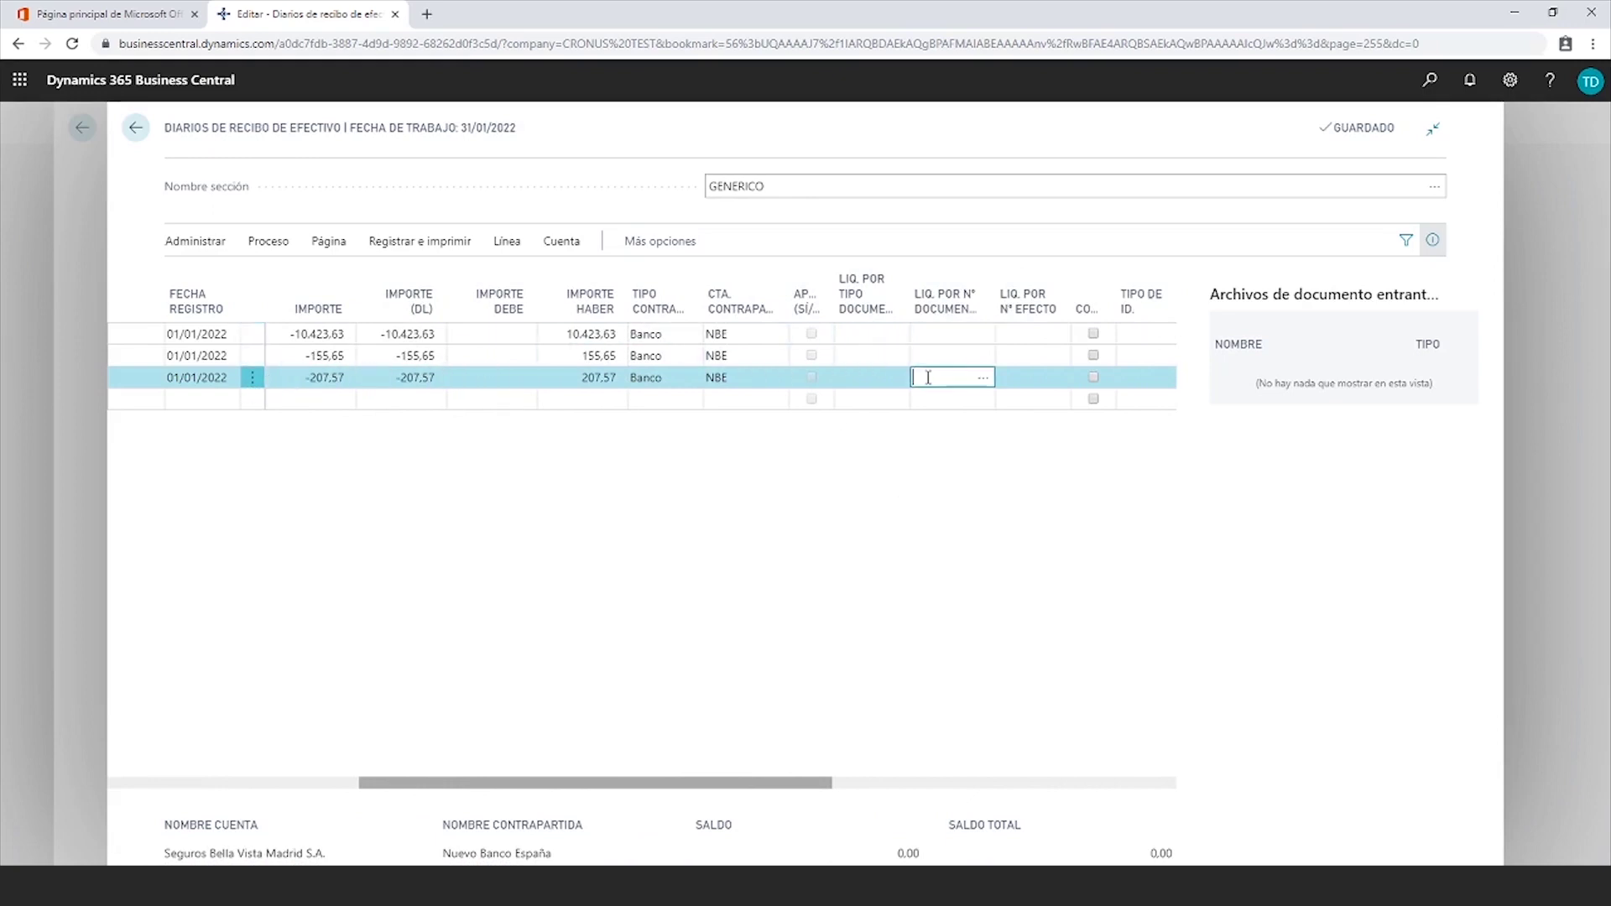
left_click(983, 379)
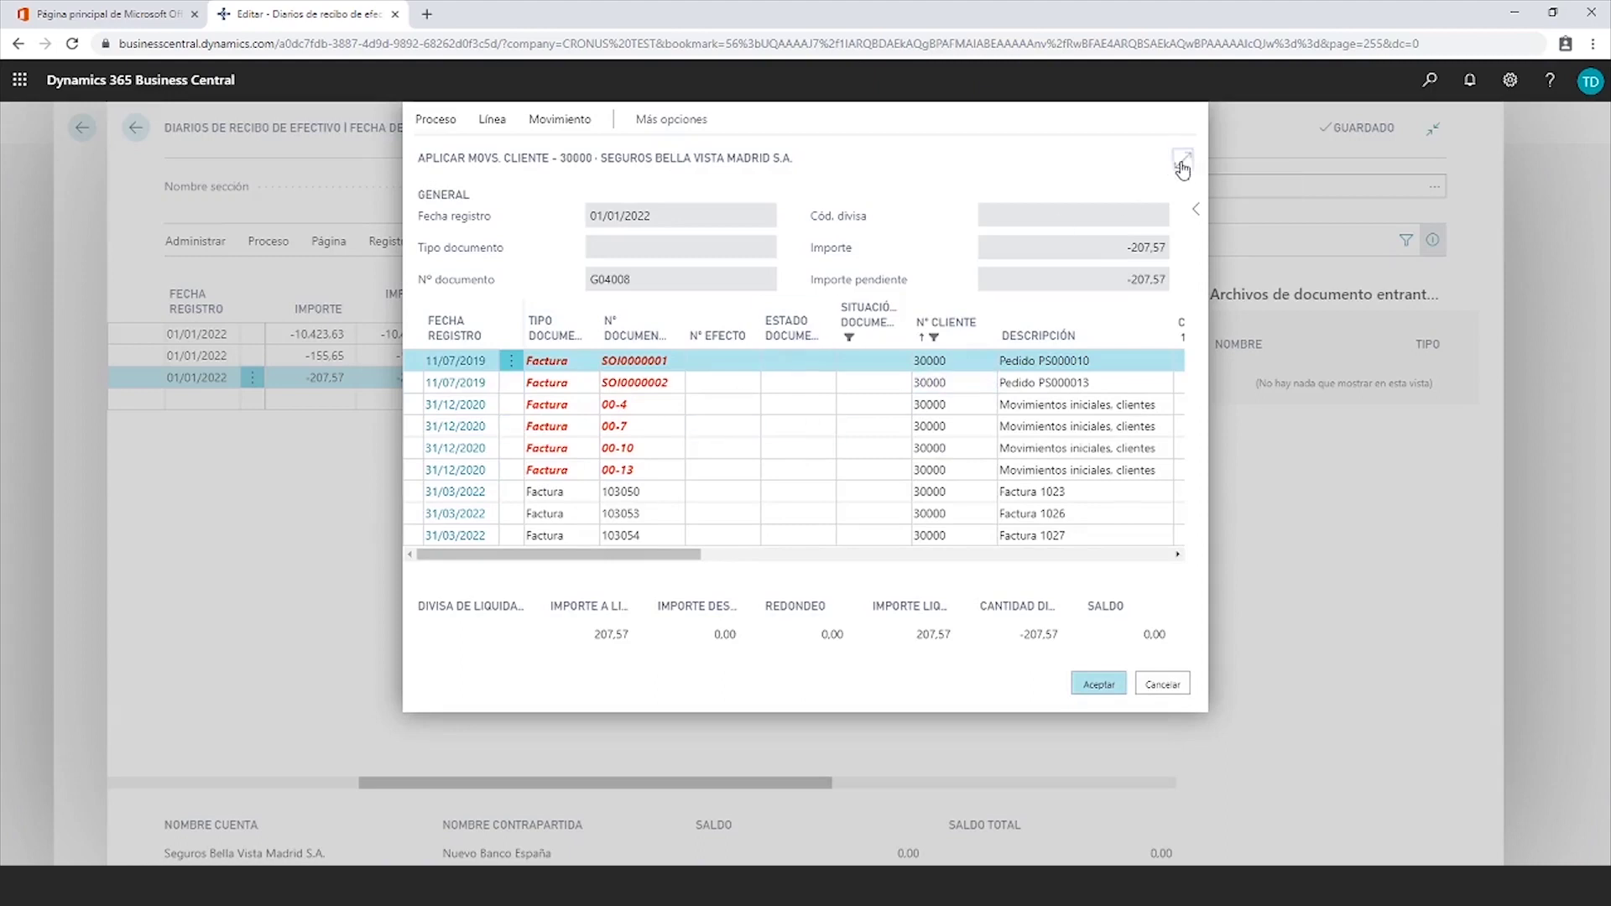
left_click(1183, 163)
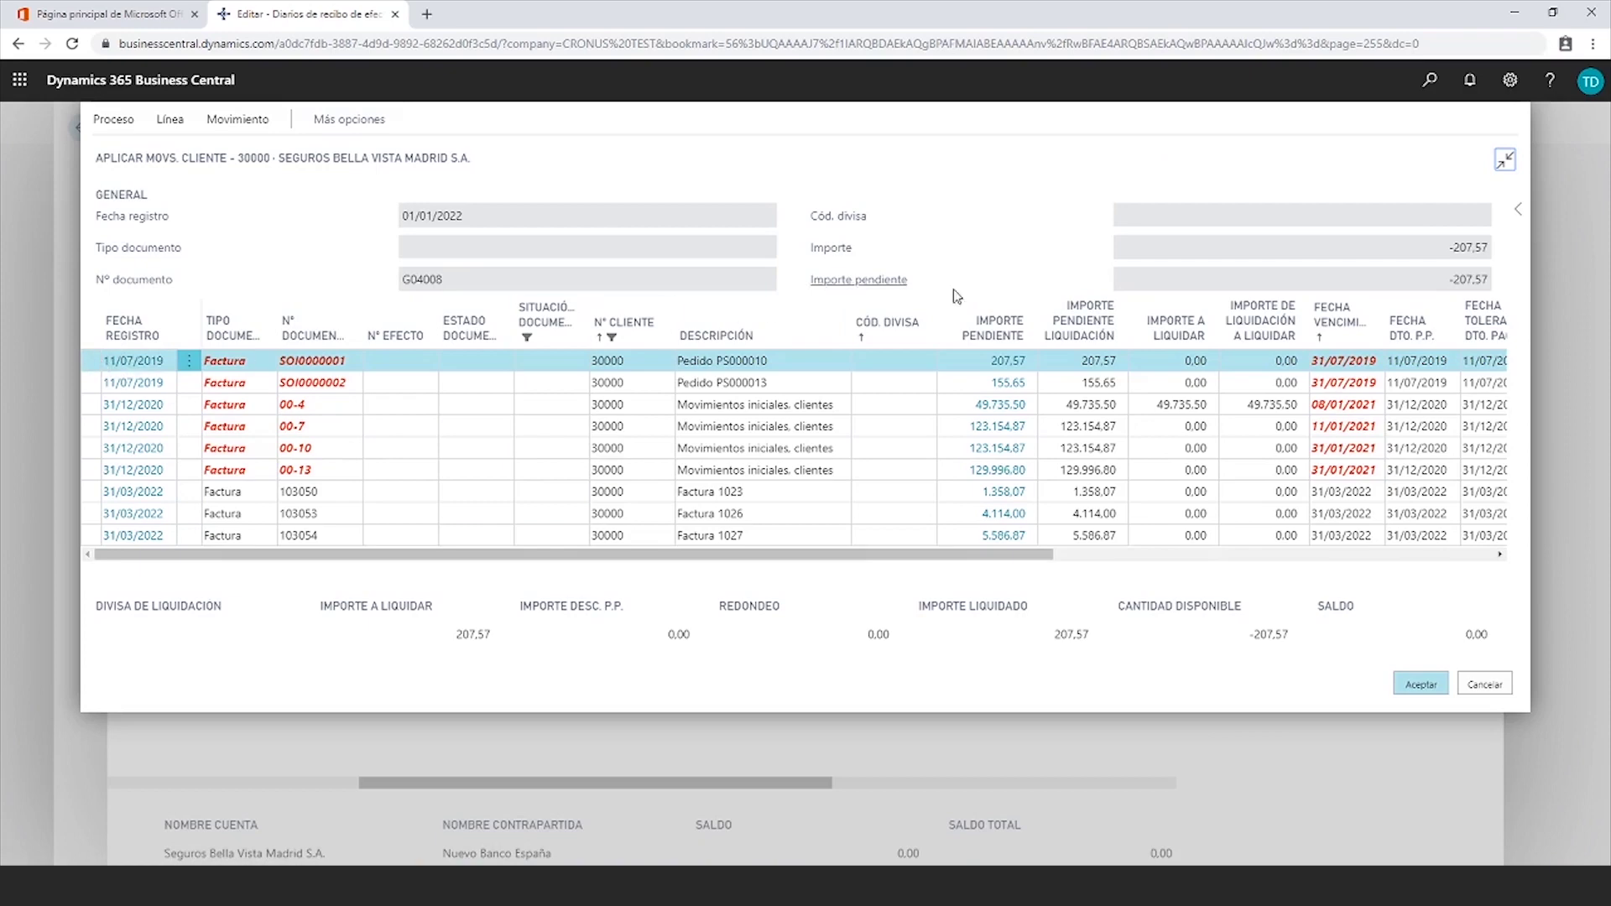
left_click(1422, 684)
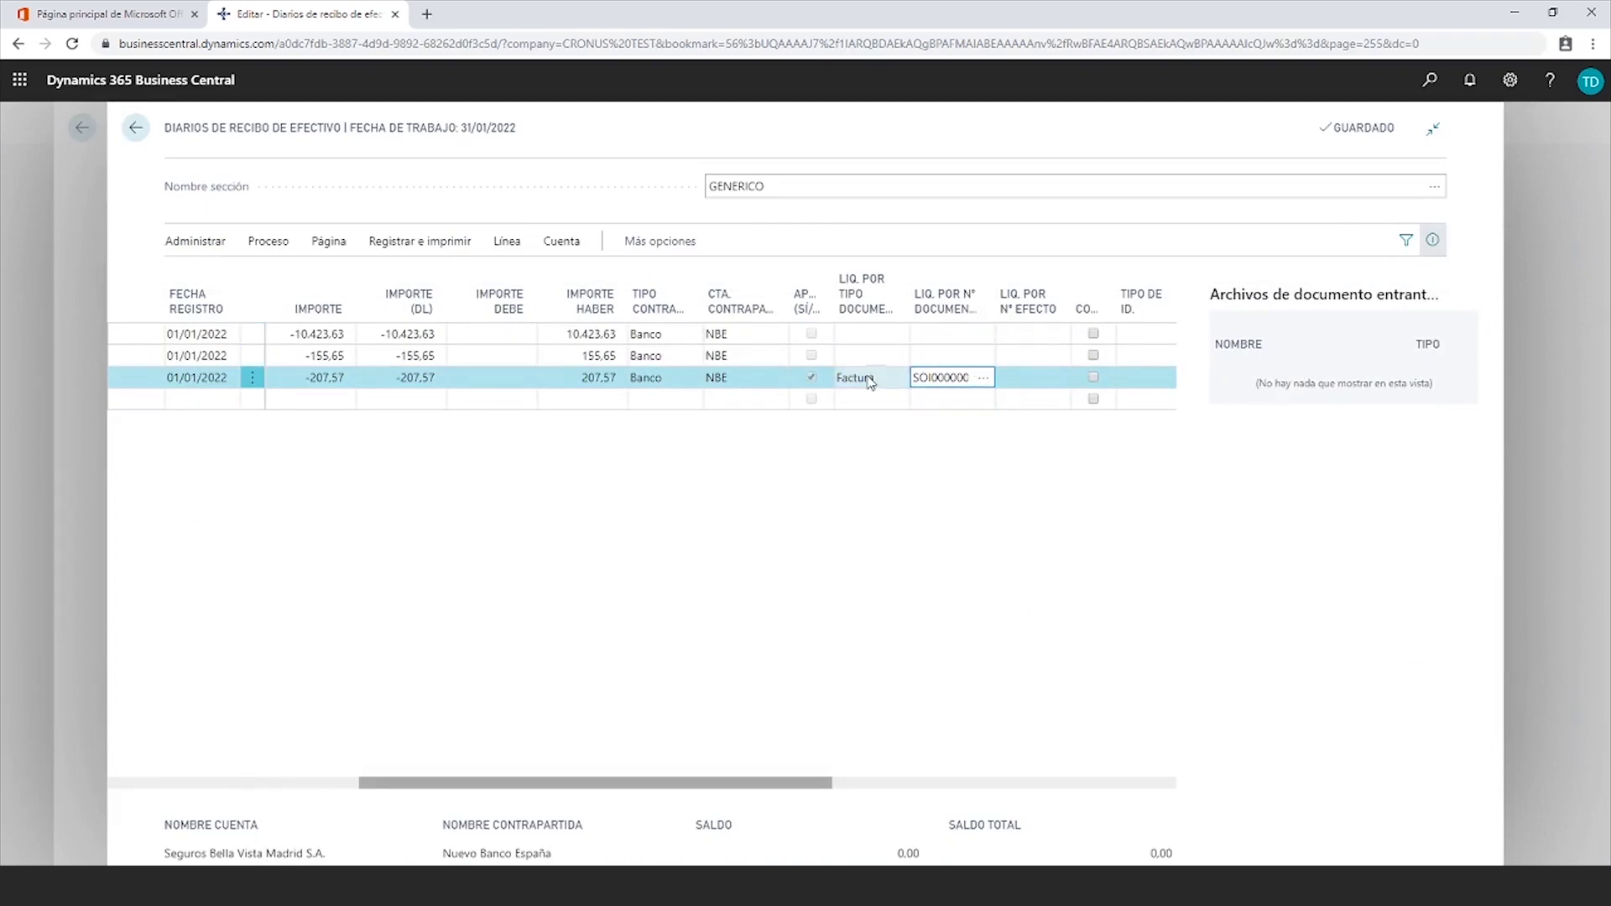
Apply the Seguros Bella Vista journal line of -155,65 to the customer's open invoice SOI0000002
left_click(952, 354)
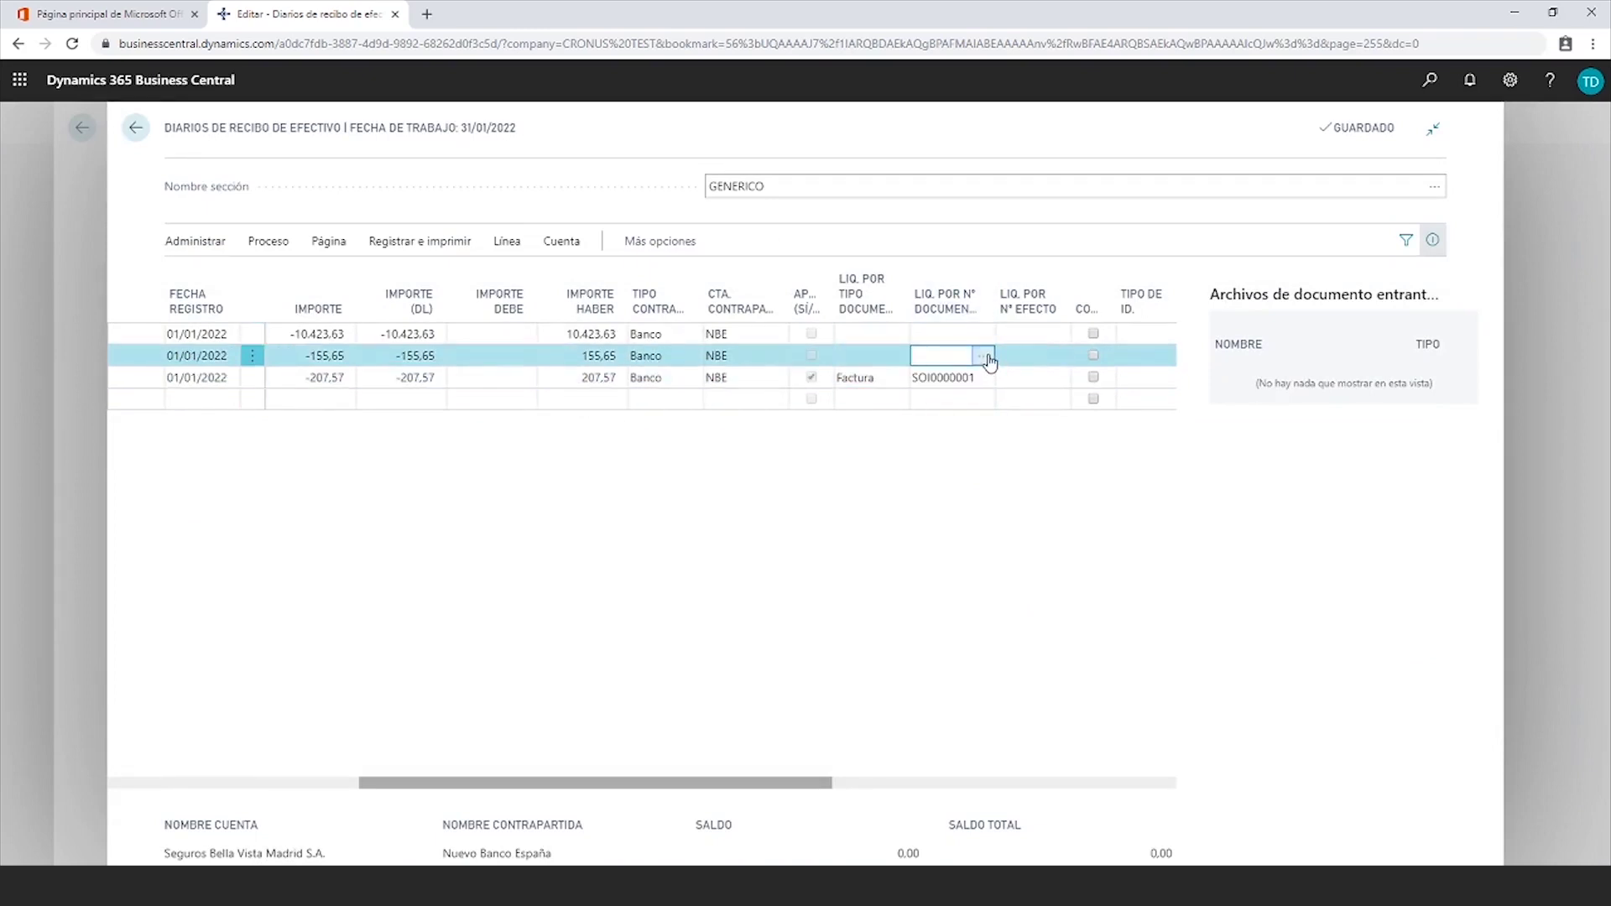
left_click(982, 356)
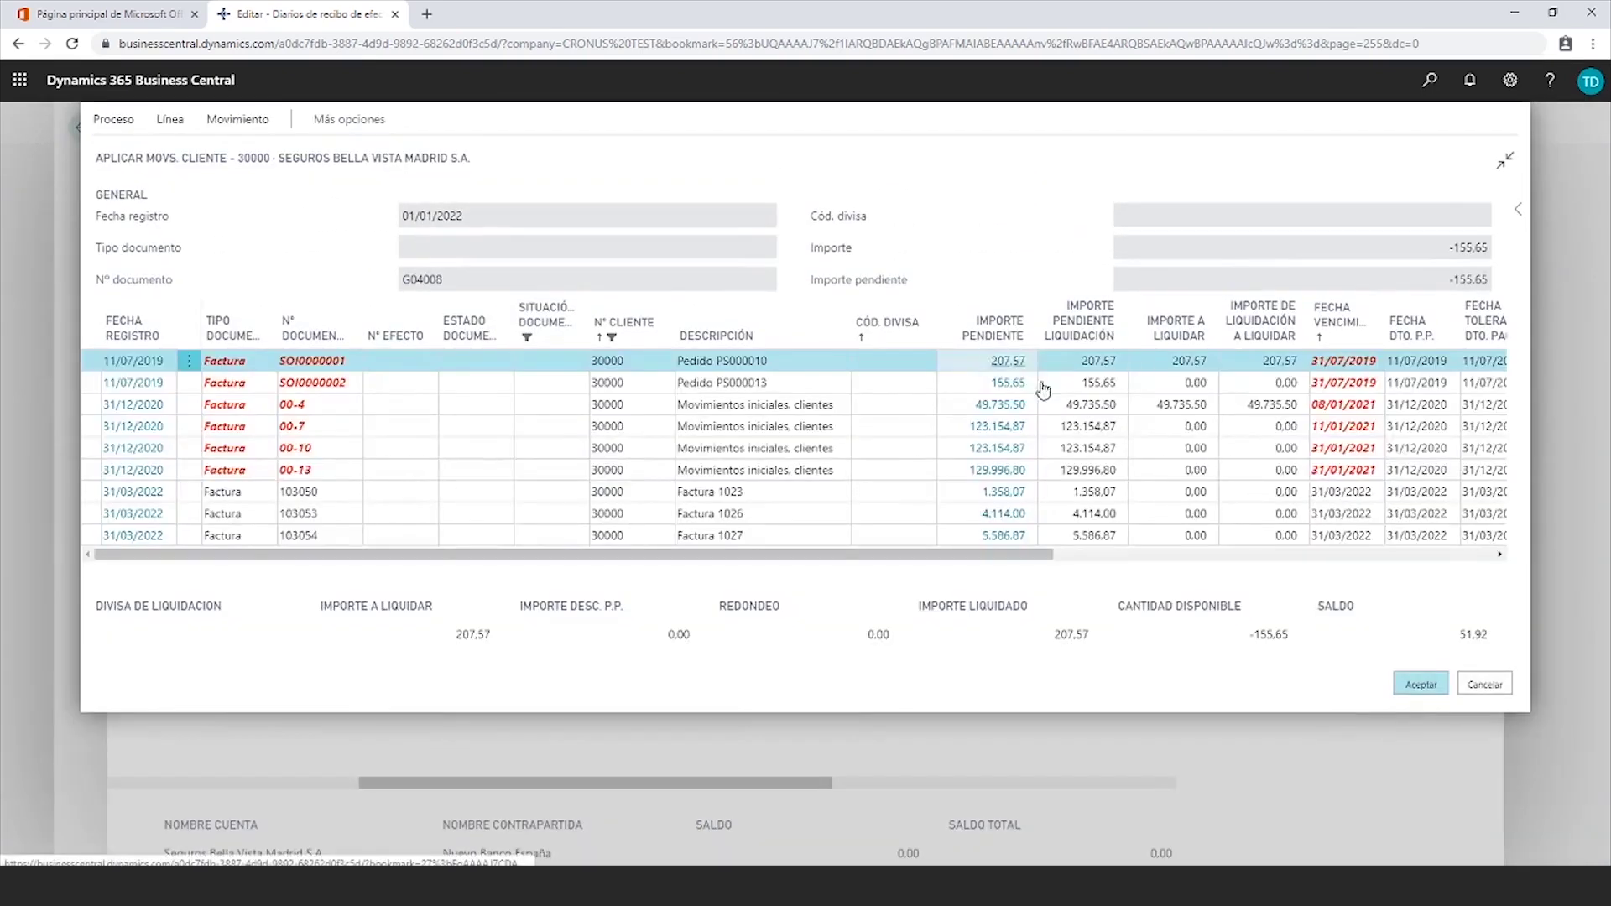
left_click(99, 382)
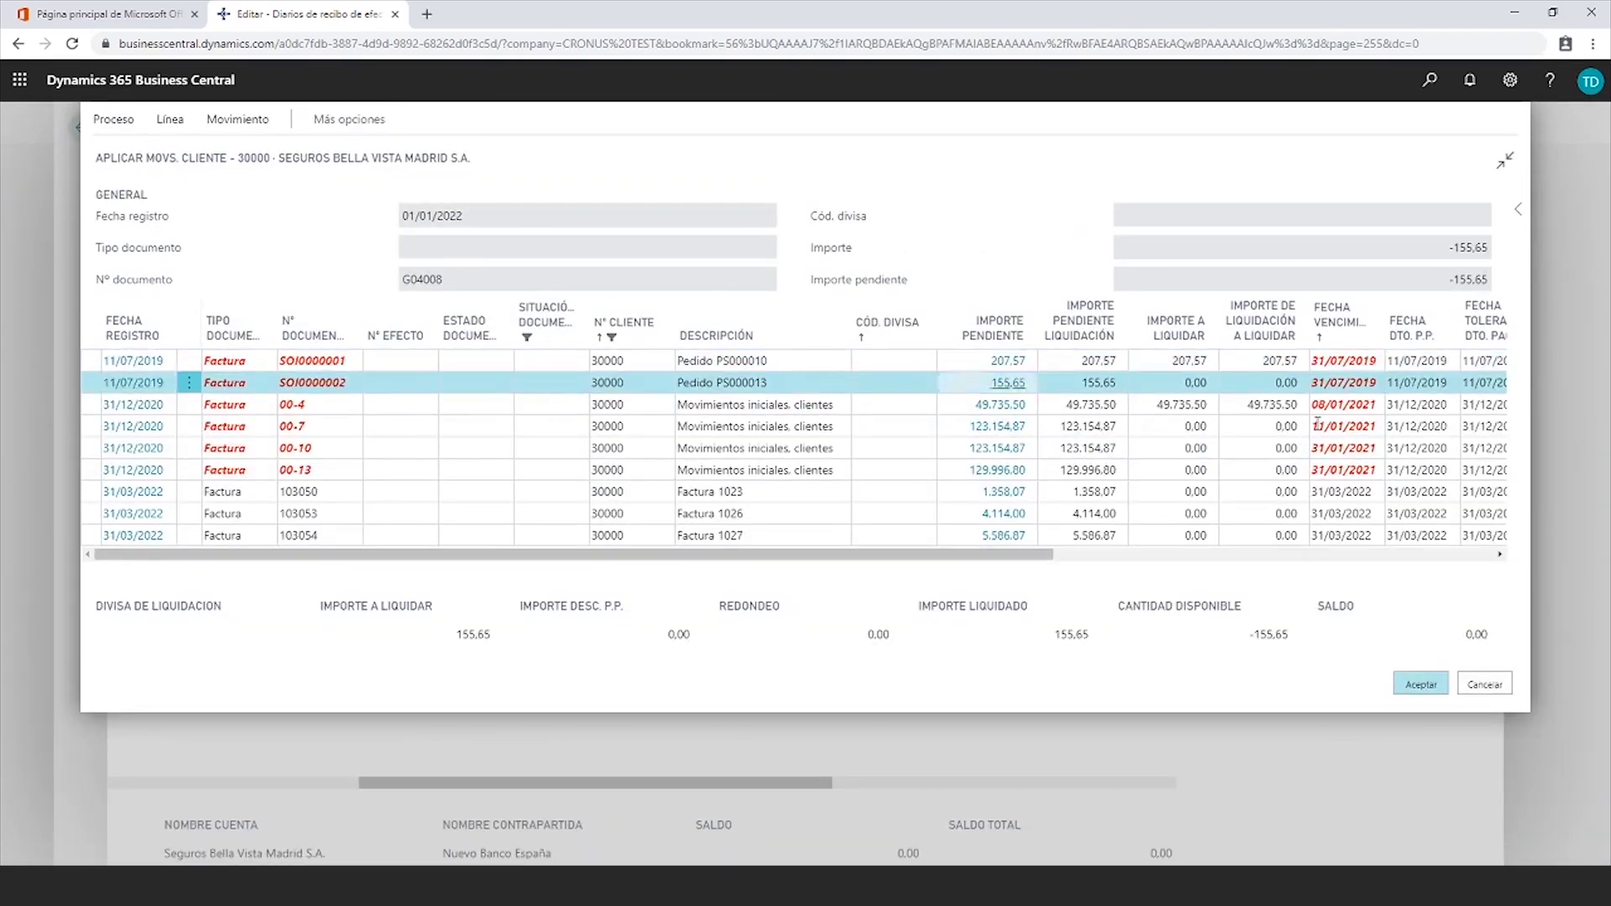
left_click(1421, 685)
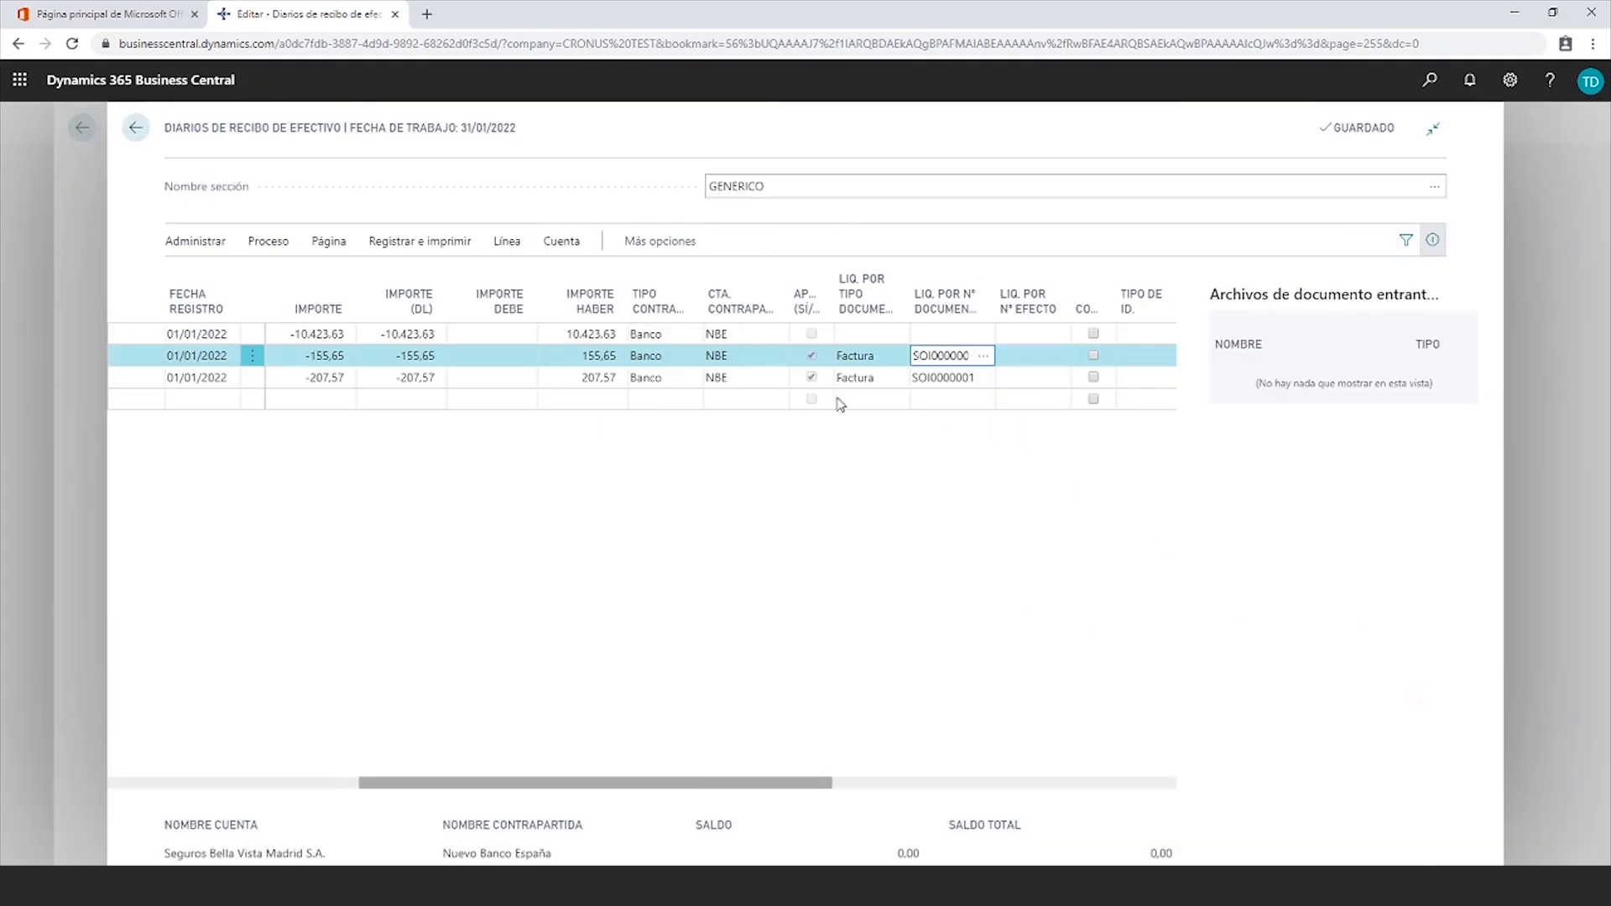
Apply the Sellafrio S.L. journal line to the customer's open invoice 103002
left_click(879, 335)
left_click(965, 335)
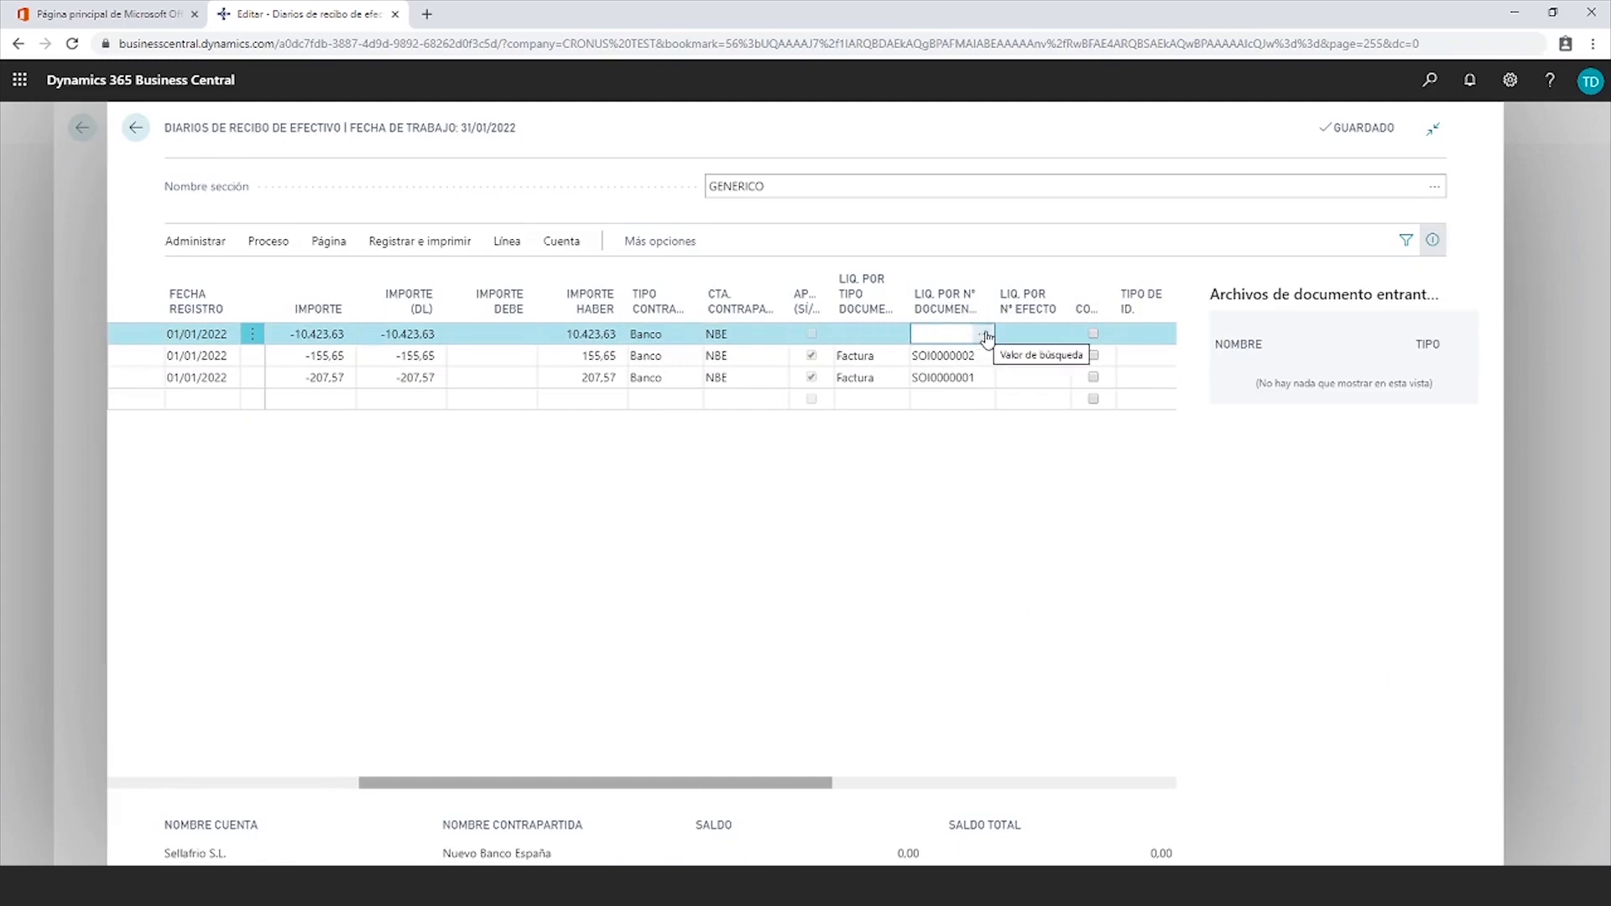
left_click(985, 335)
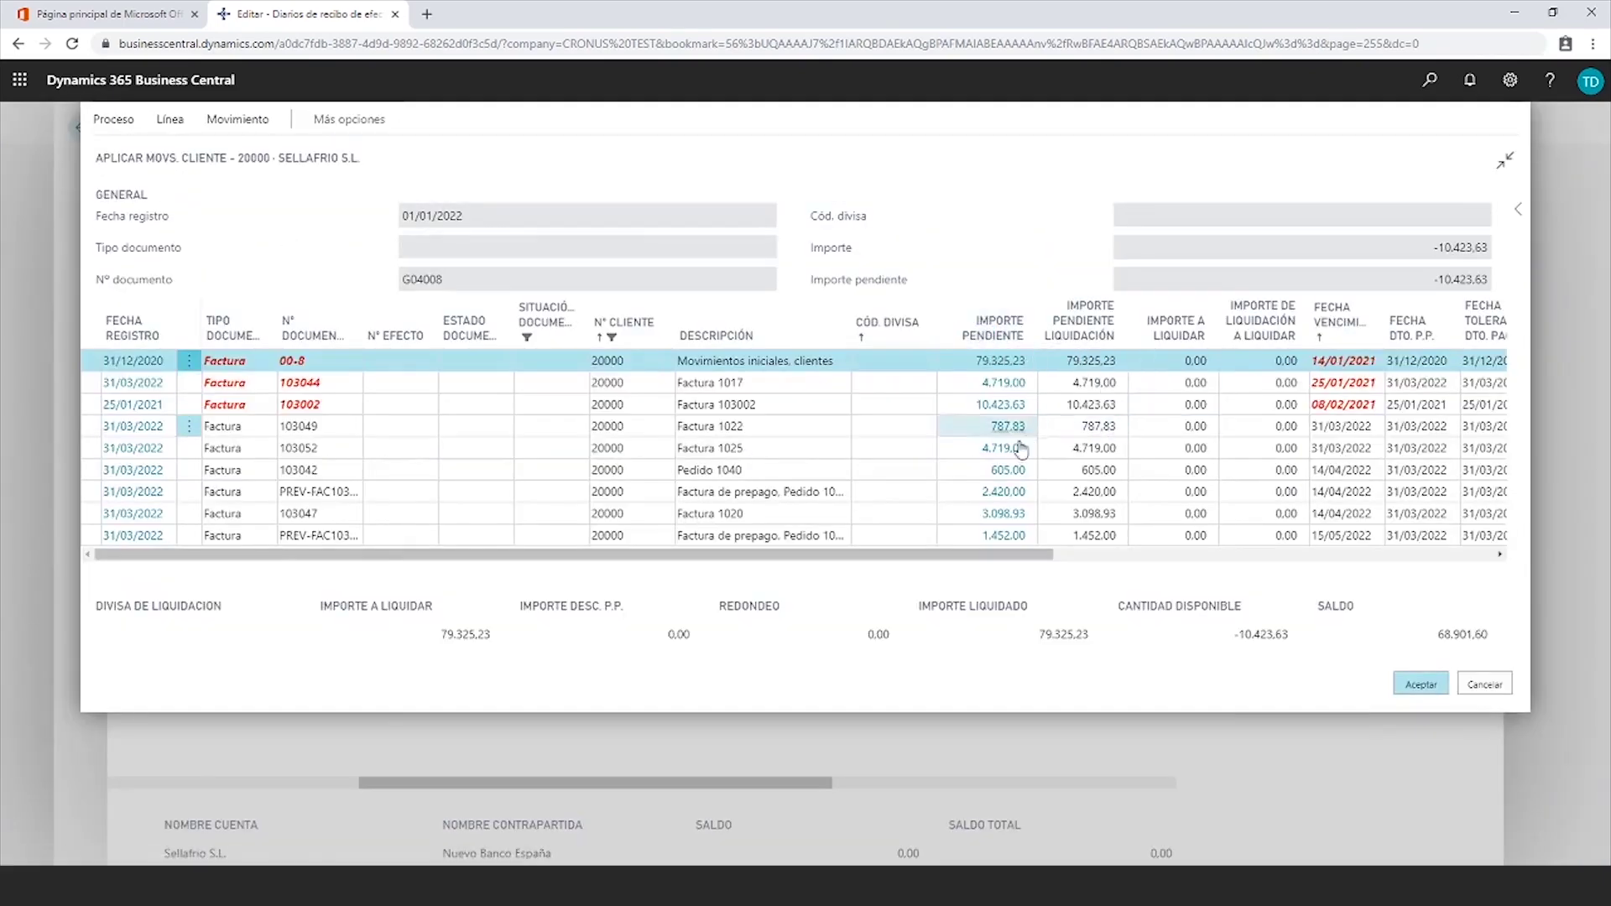
left_click(95, 406)
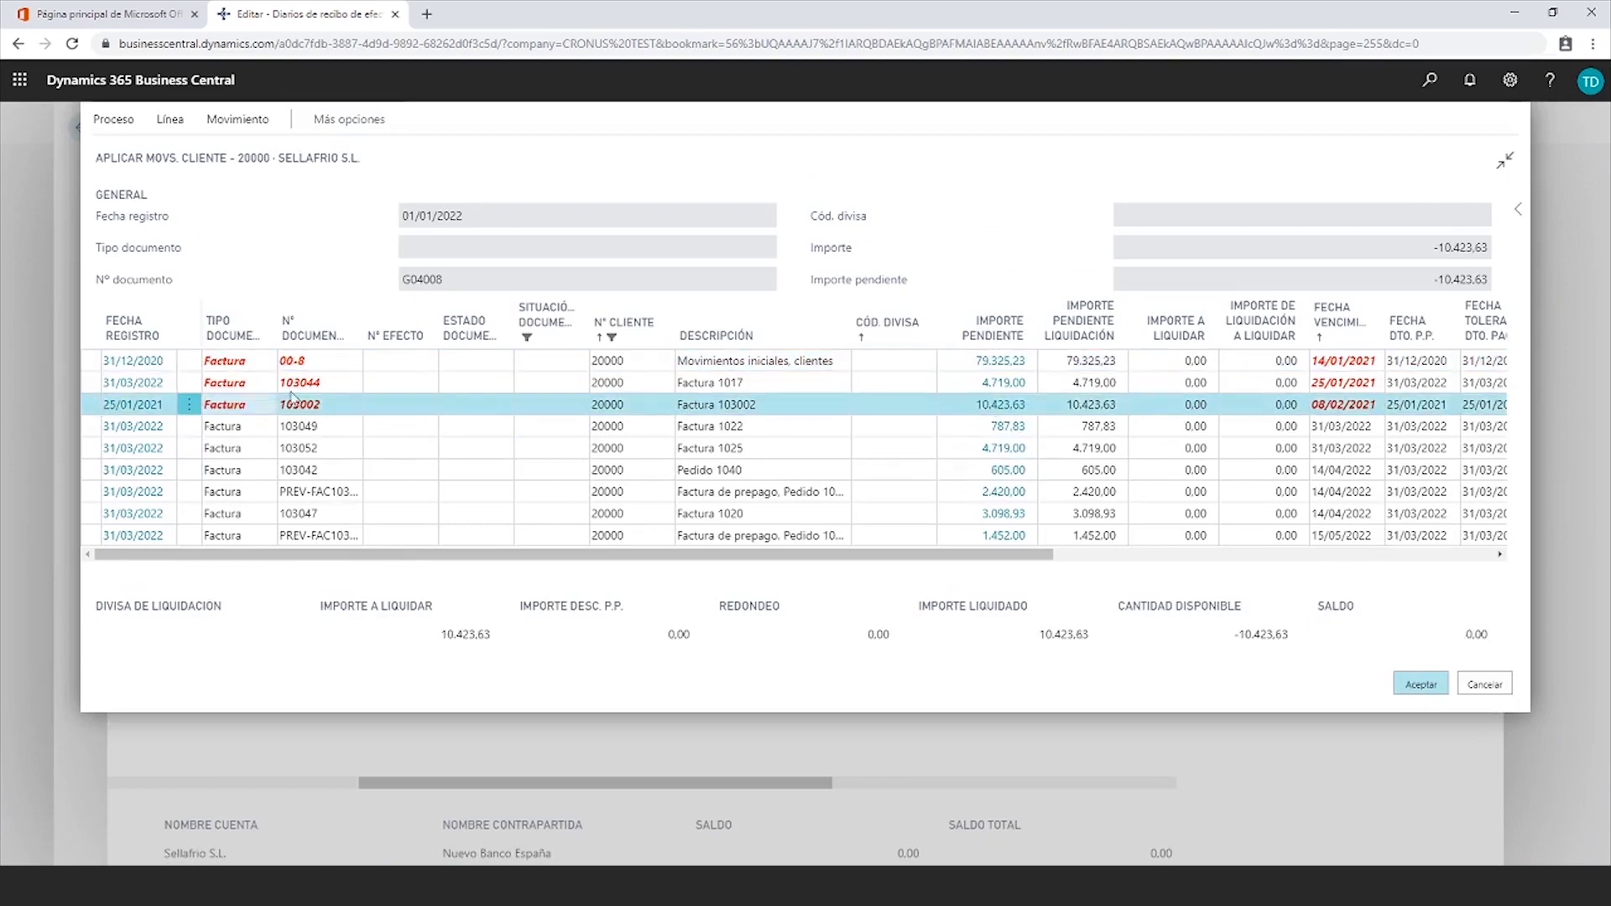
left_click(1419, 685)
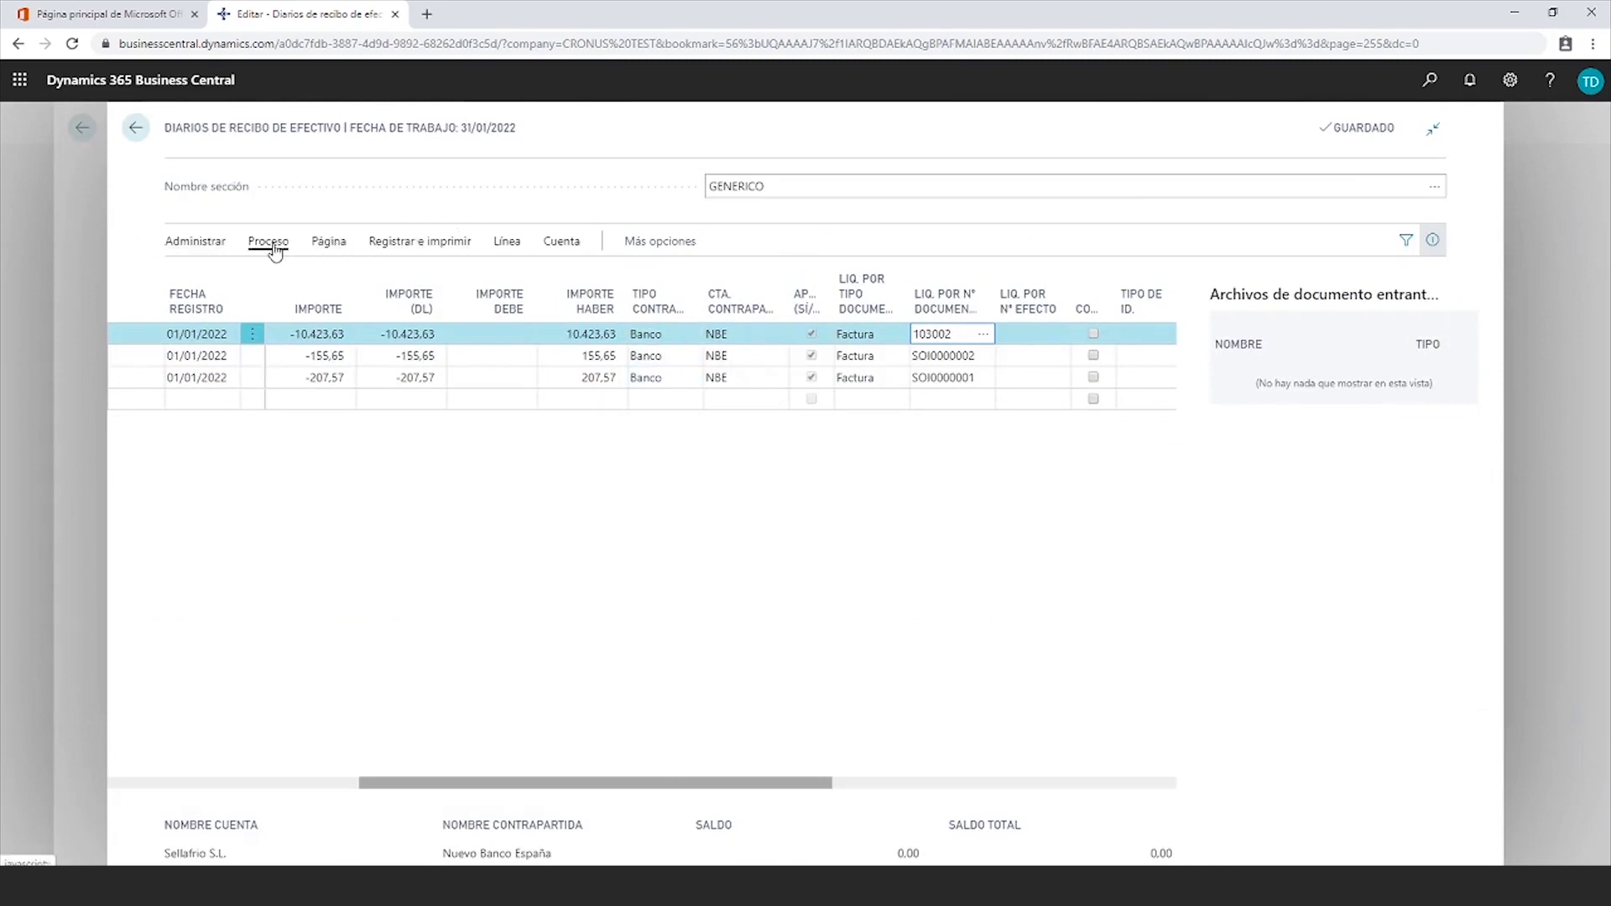
Post the GENERICO cash receipt journal lines and return to the NBE bank reconciliation
left_click(420, 241)
left_click(228, 277)
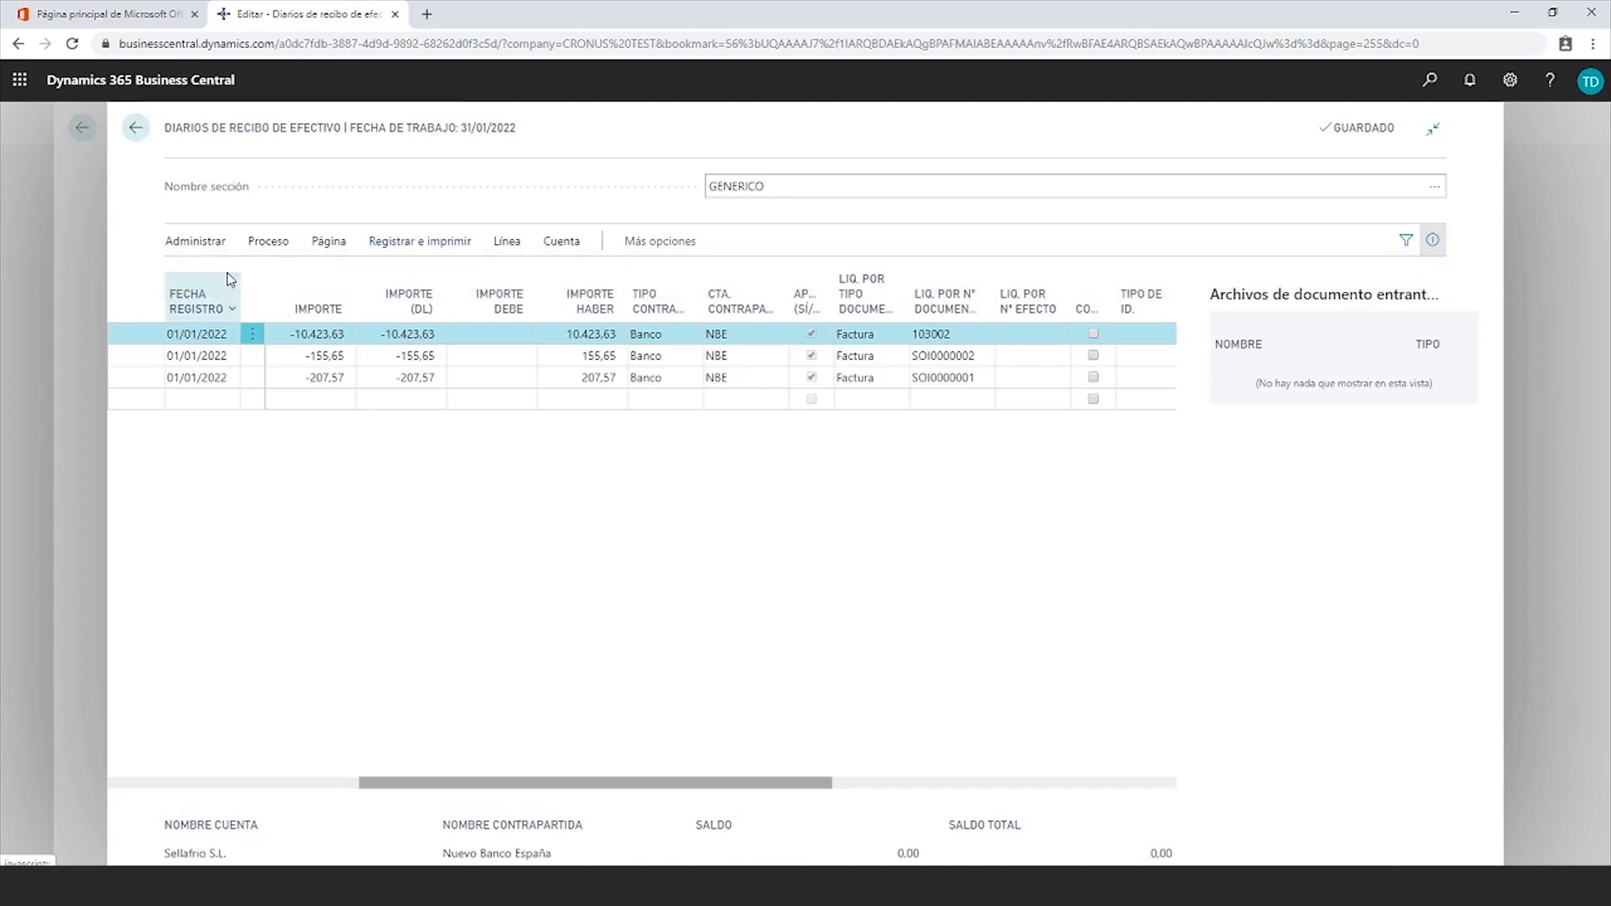
left_click(913, 520)
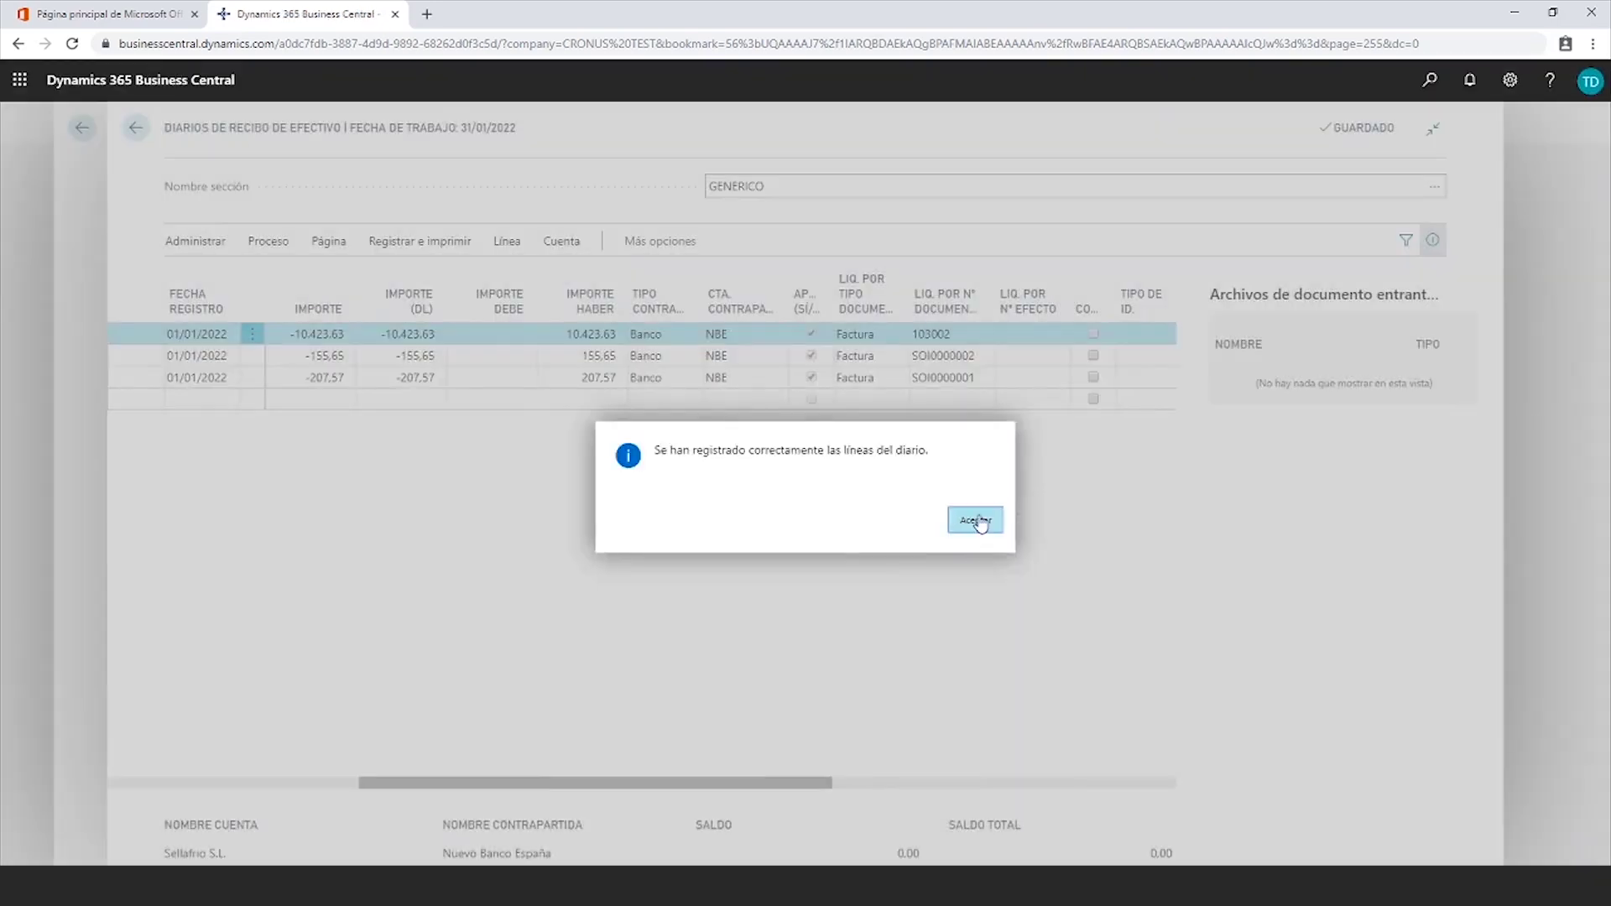
left_click(976, 521)
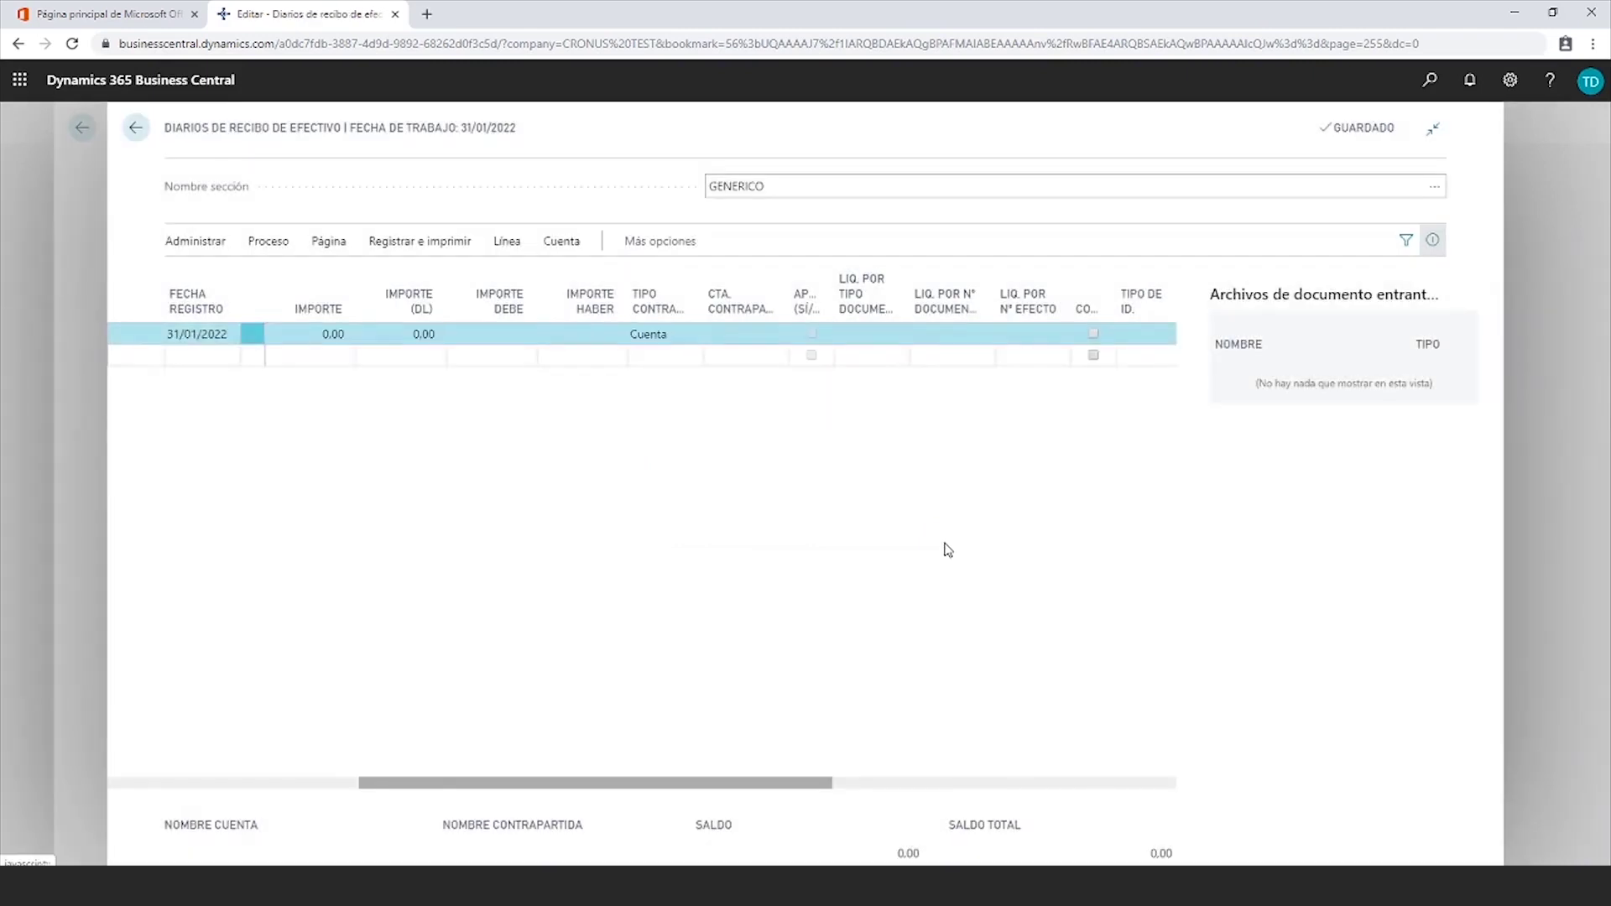
key("Escape")
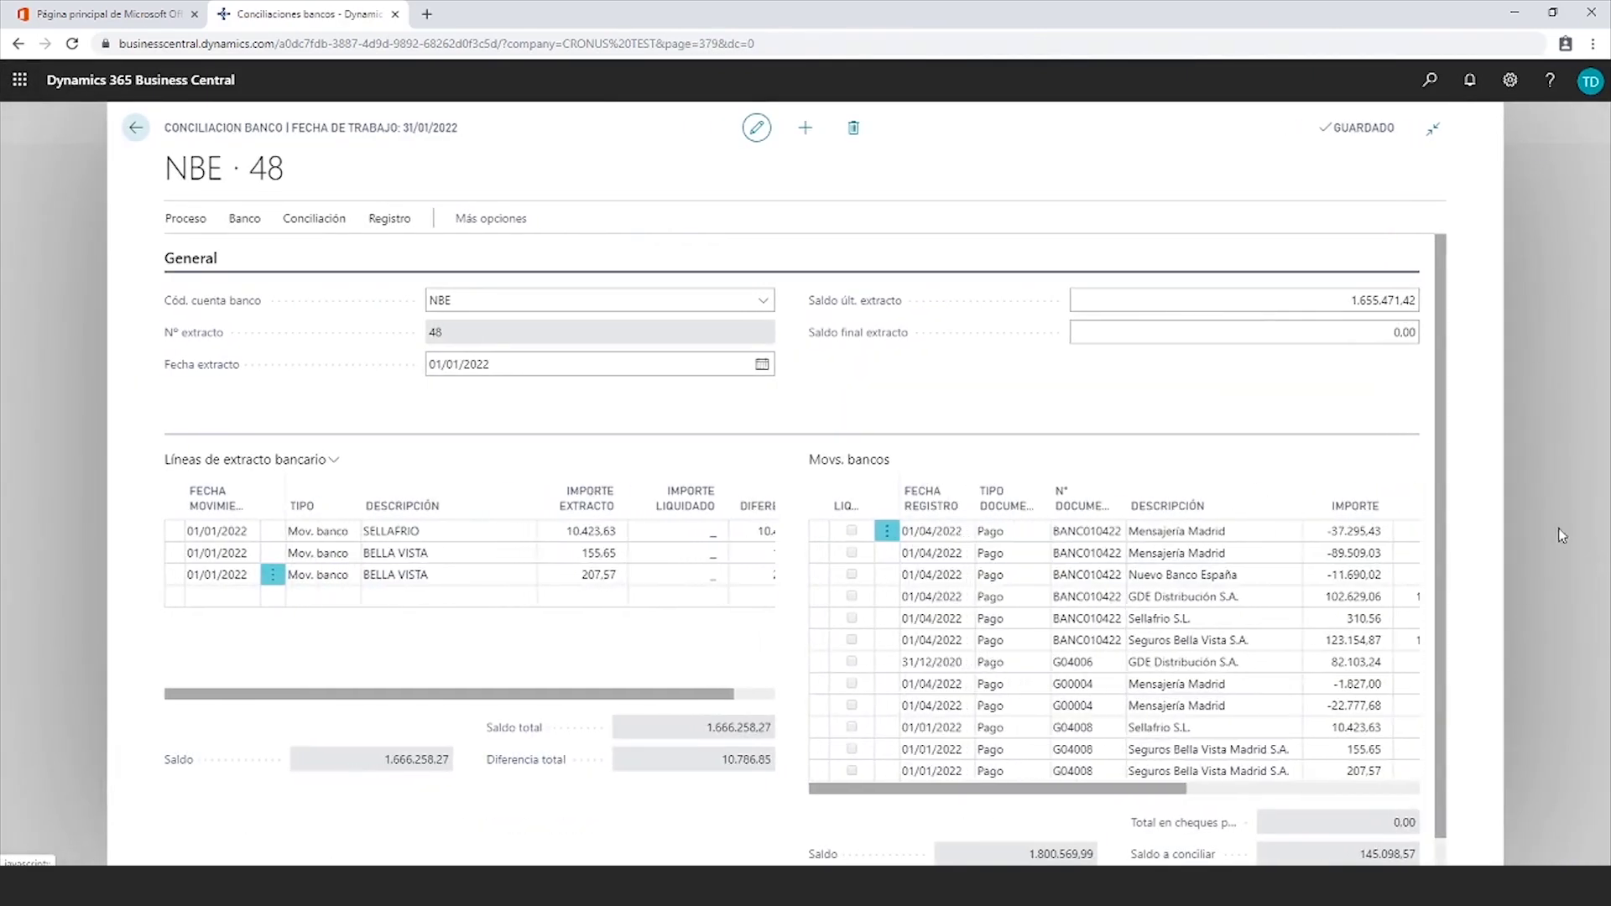
Automatically match the NBE statement lines with the bank entries, using a transaction date tolerance of 3
left_click_drag(1166, 789, 1364, 785)
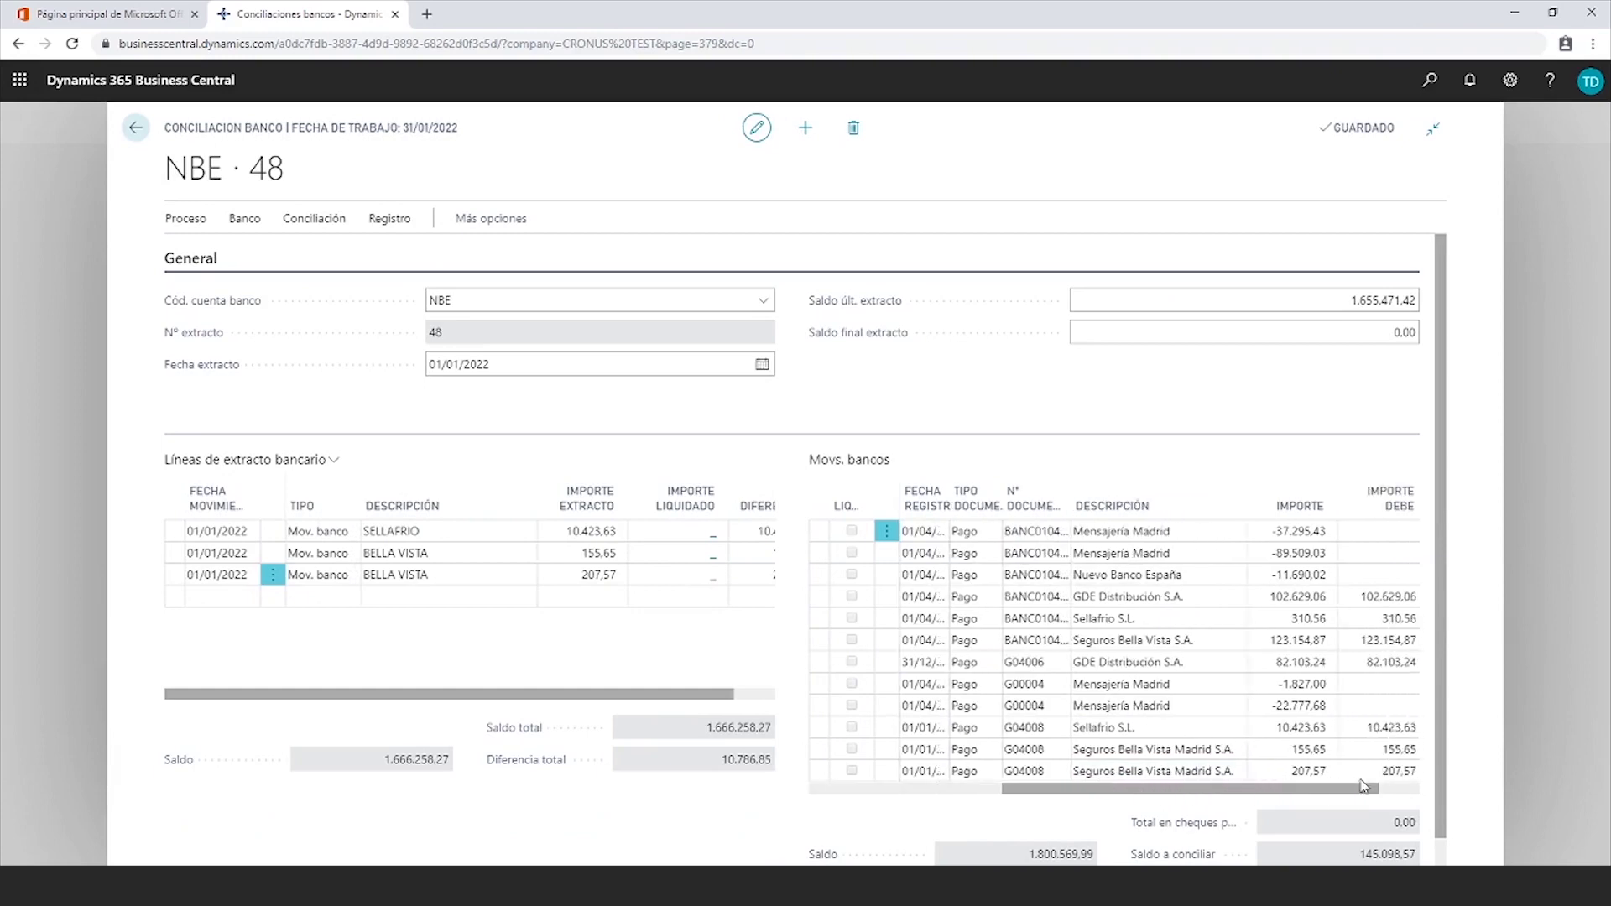
scroll(1447, 572, "down", 2)
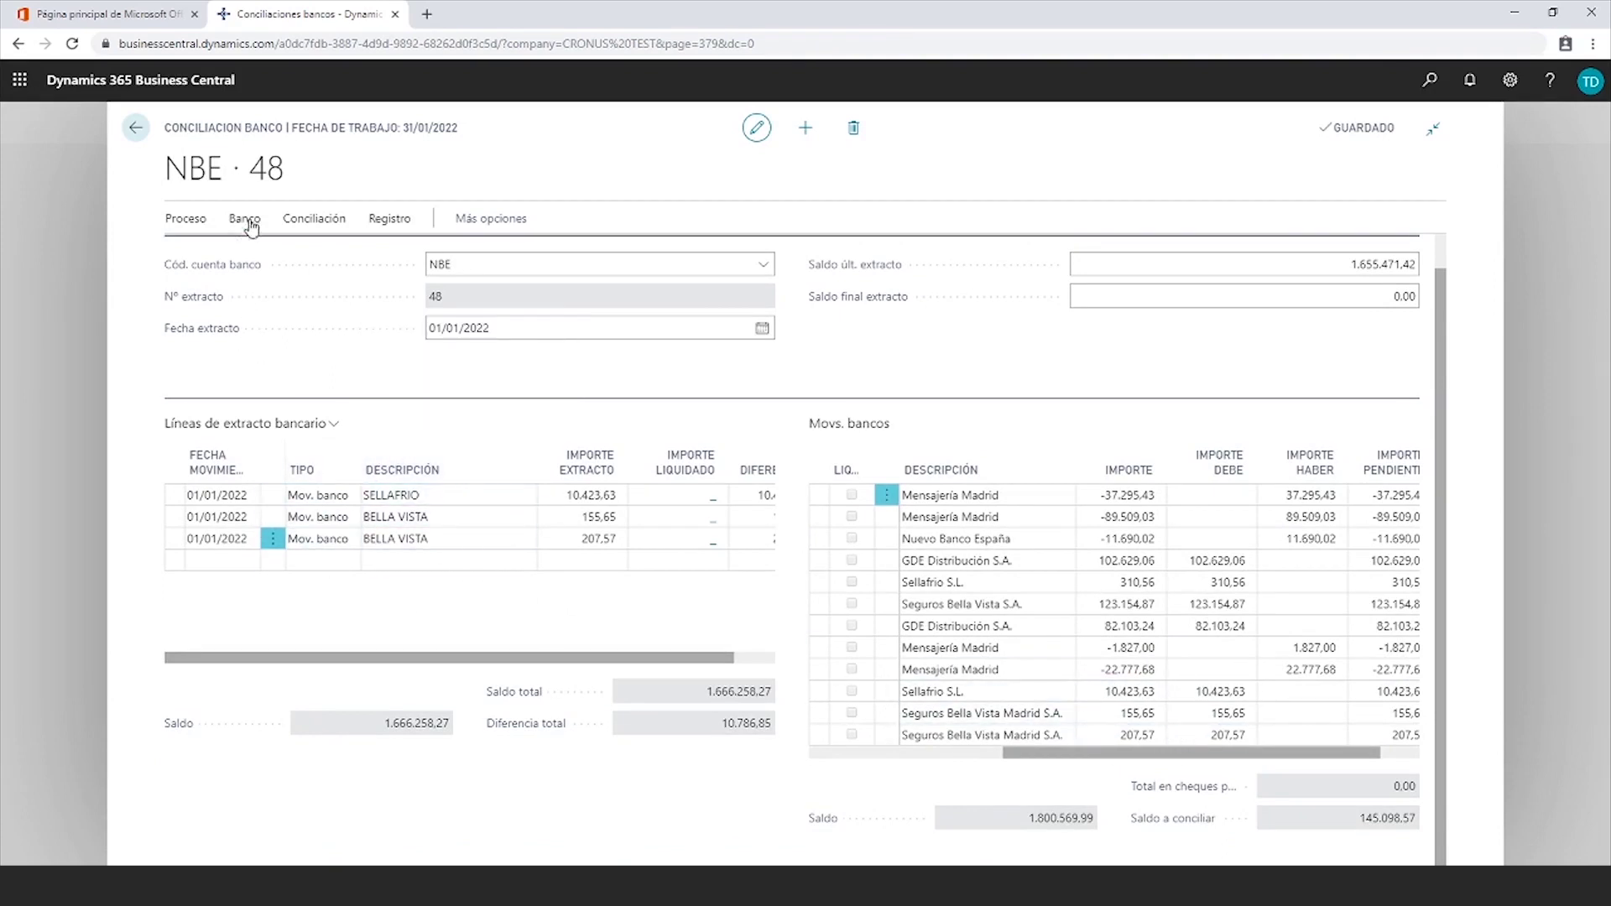
left_click(303, 225)
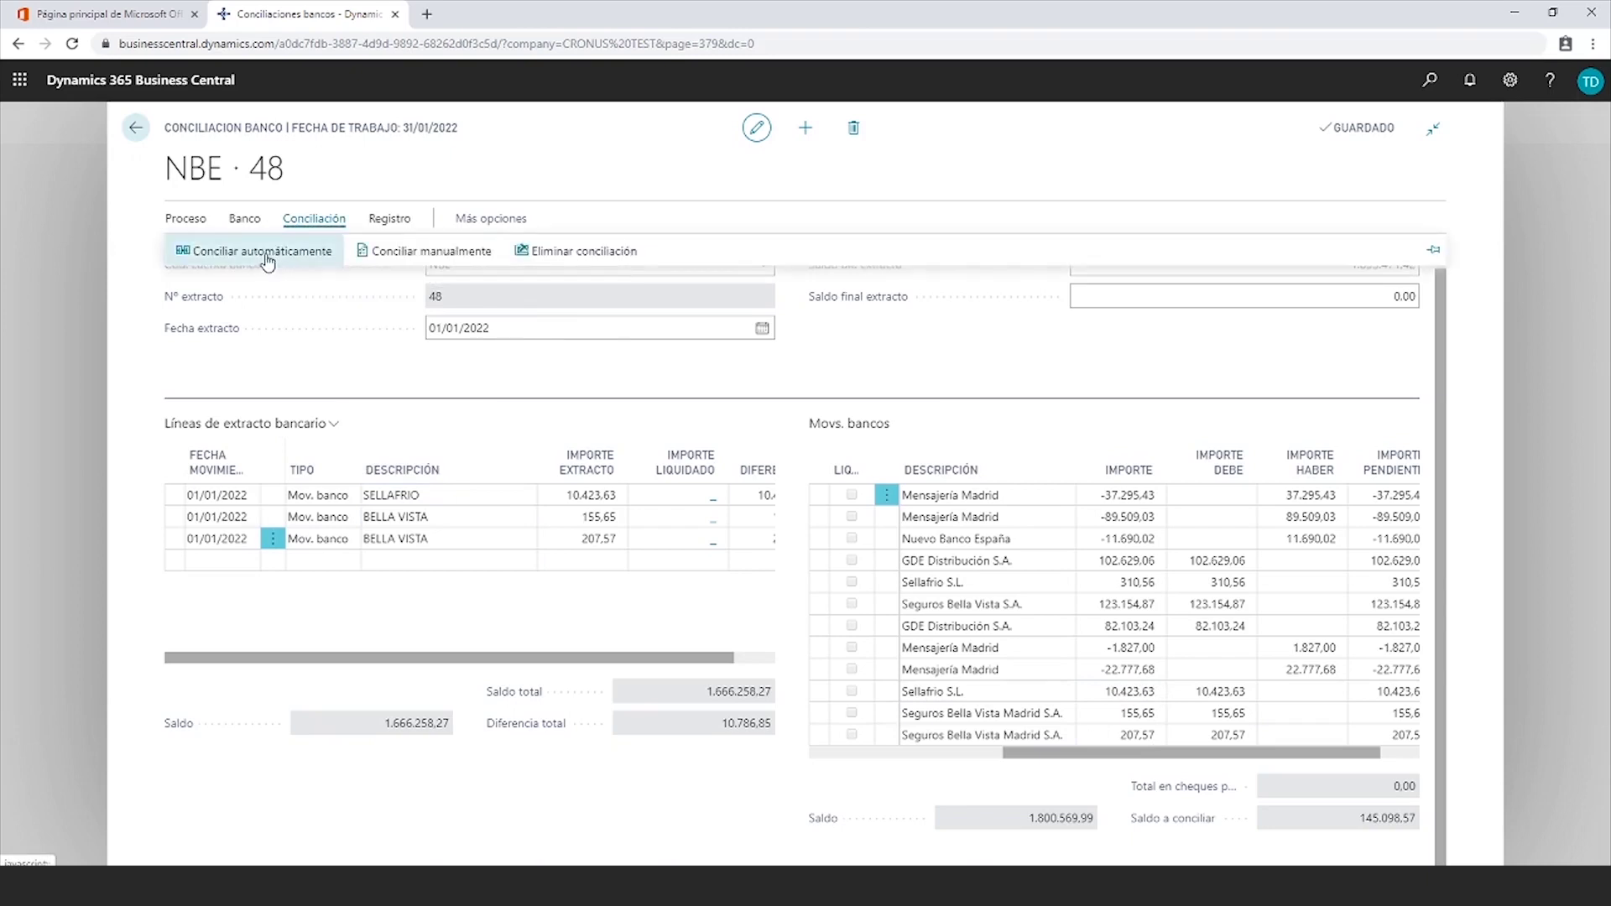
left_click(266, 252)
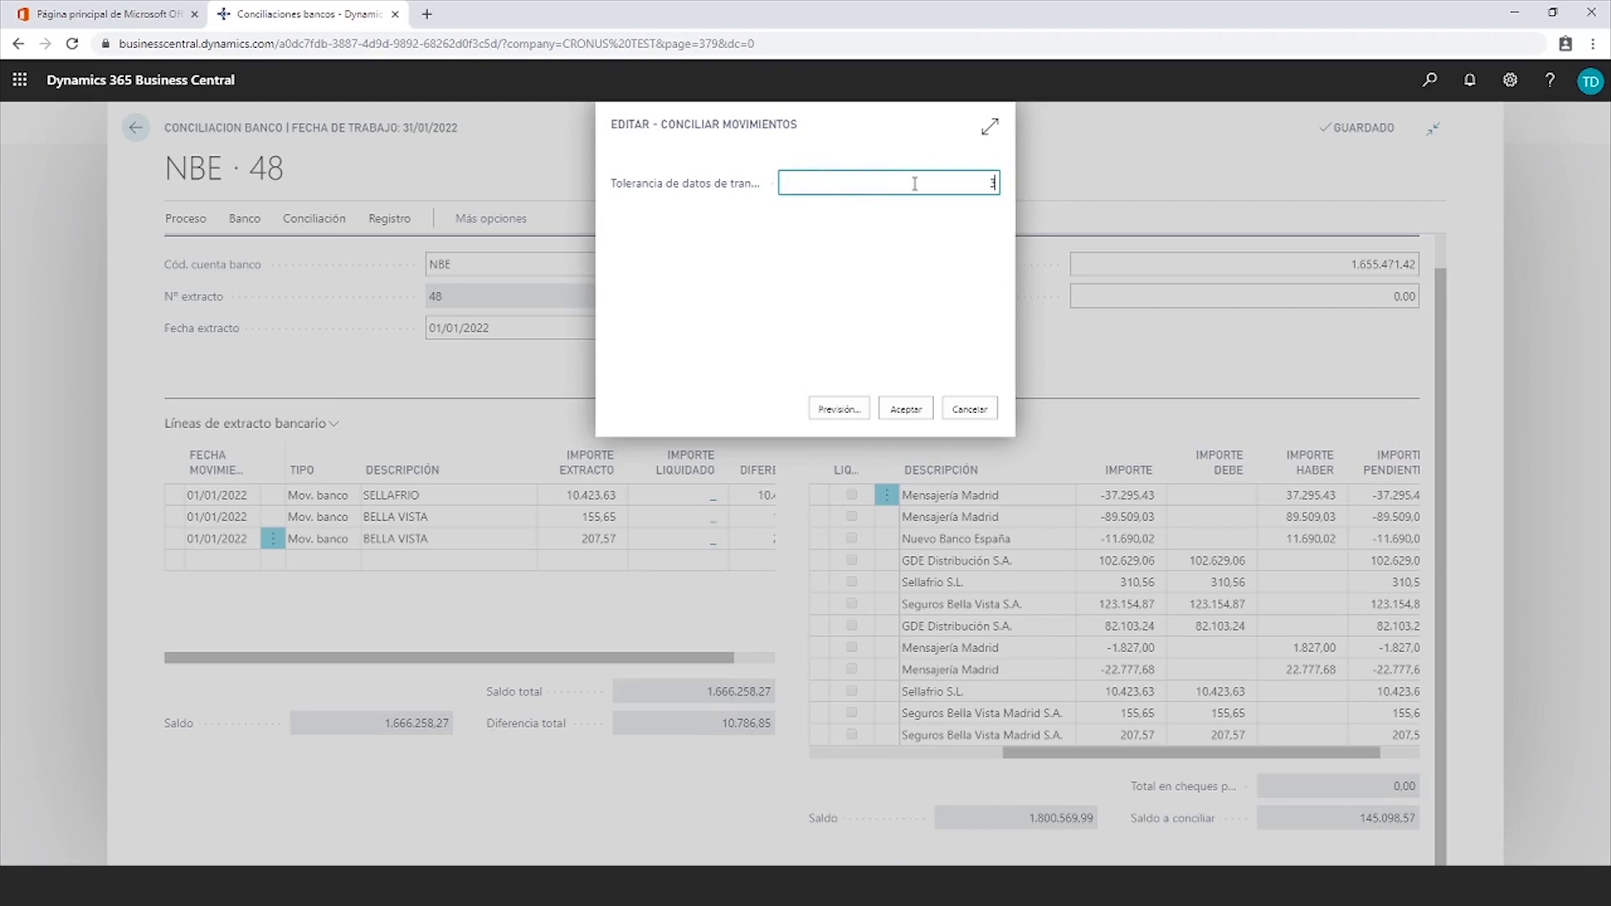
left_click(906, 408)
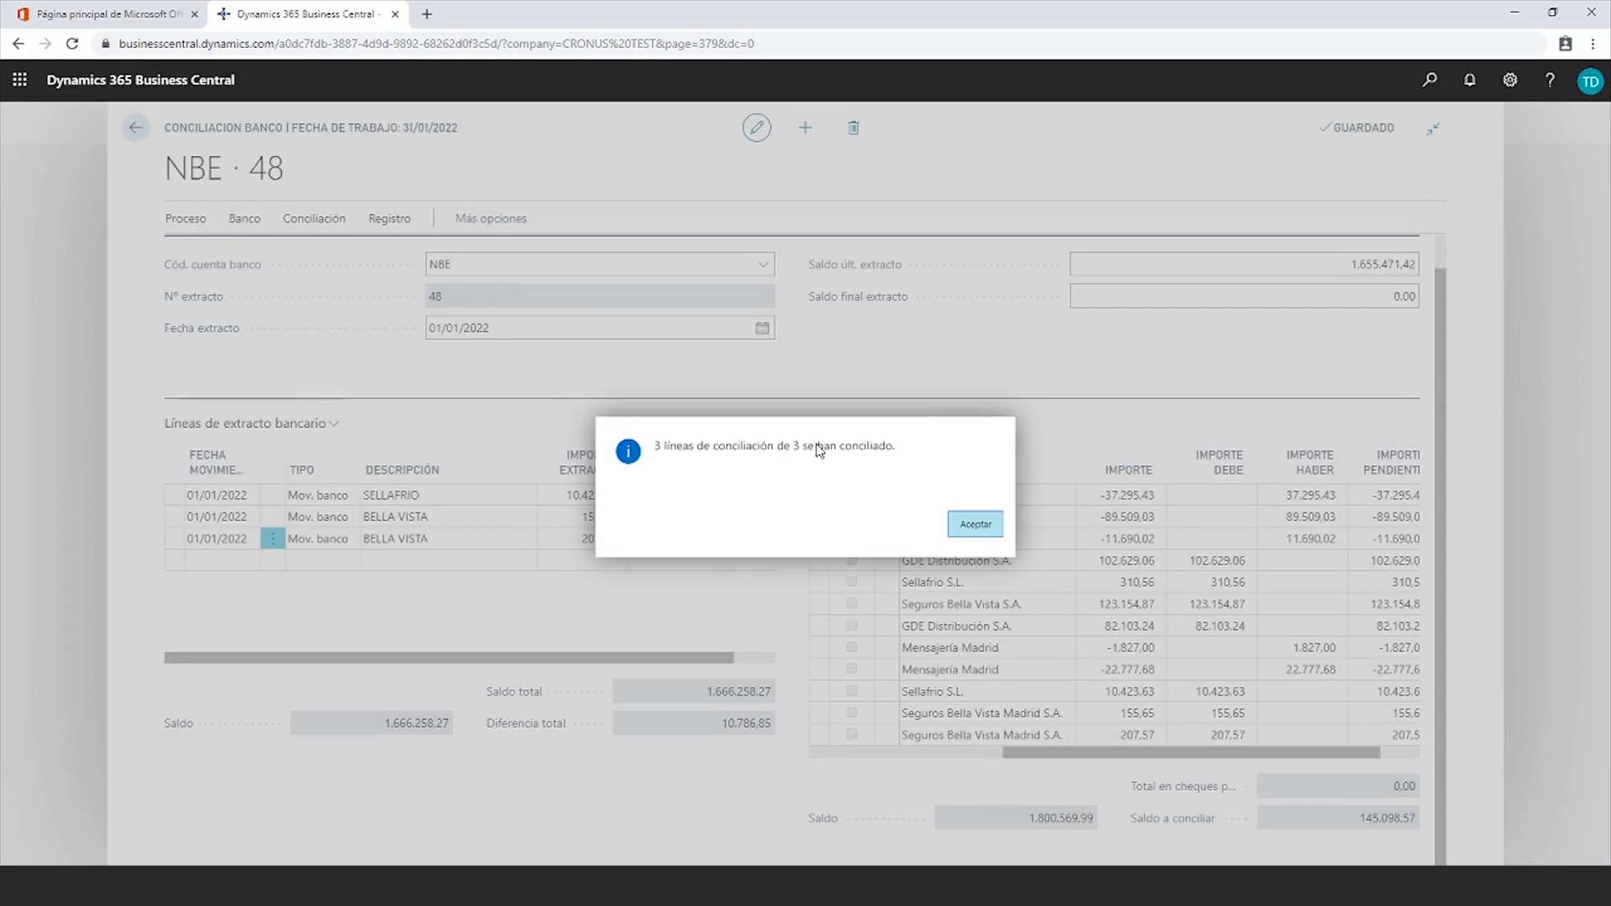
left_click(975, 526)
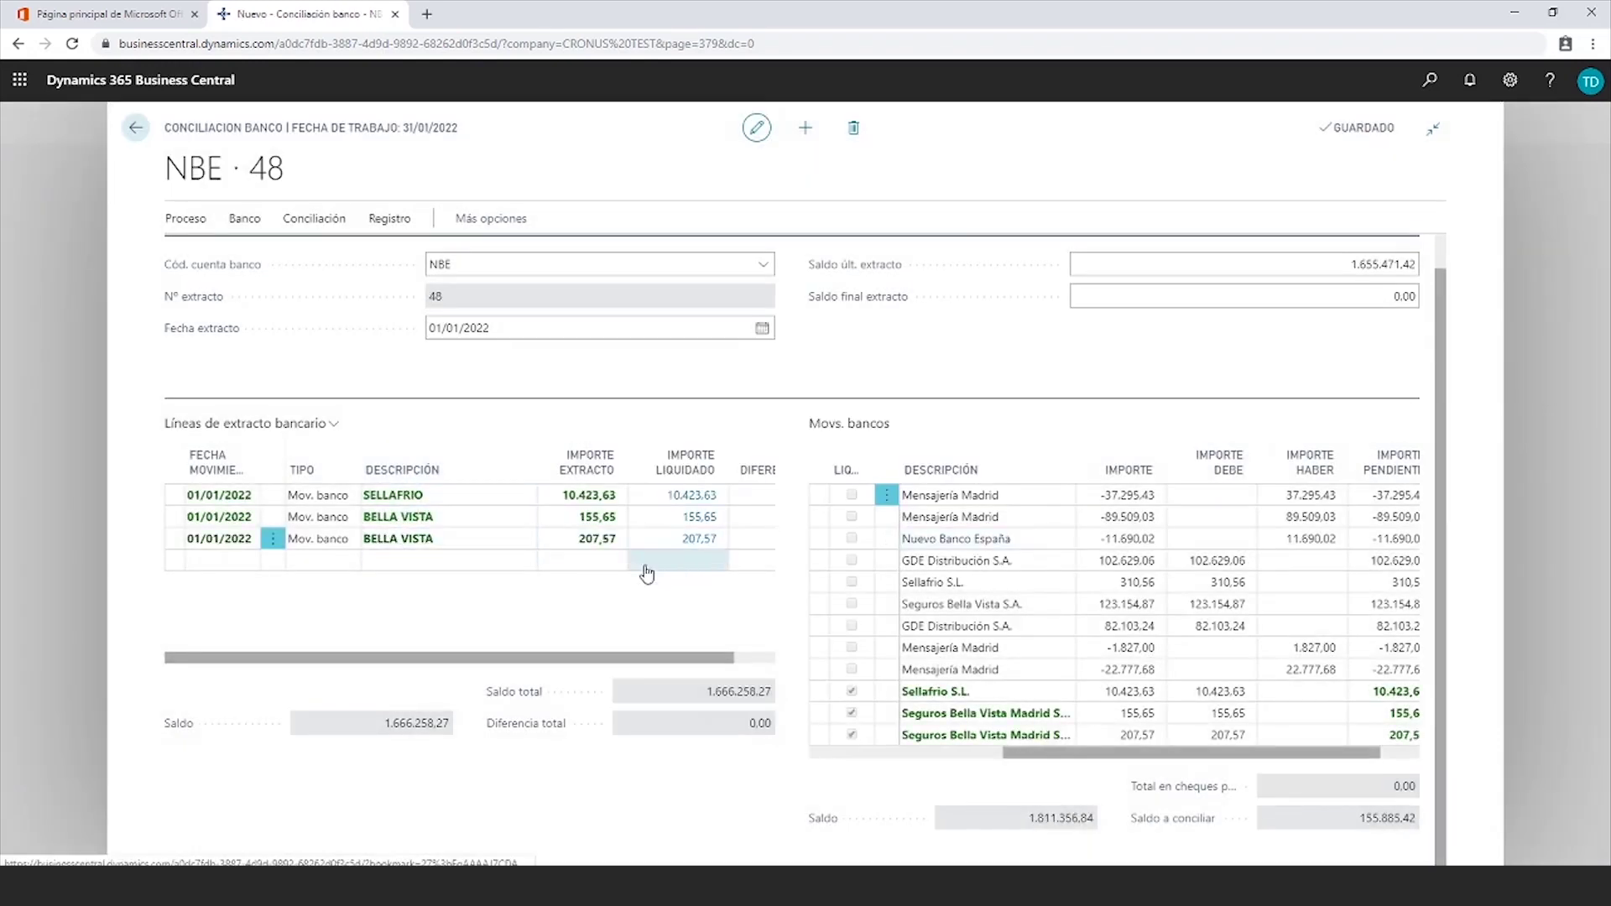
Copy the statement lines' total balance into the reconciliation's final statement balance, setting it to 1.666.258,27
left_click_drag(637, 665, 679, 665)
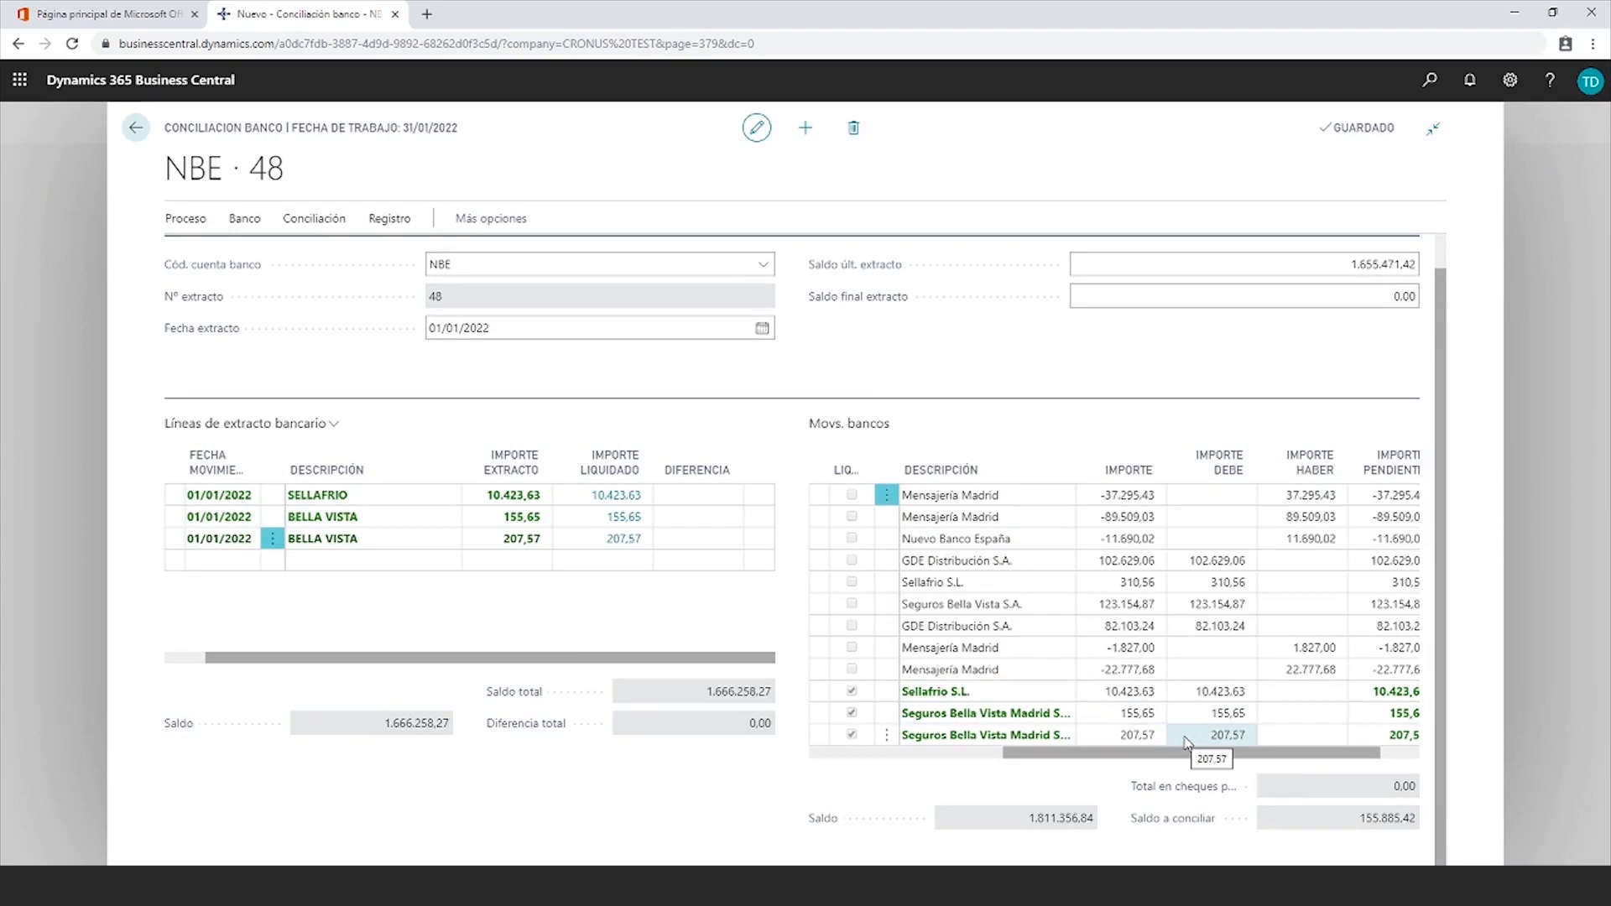
left_click_drag(709, 693, 775, 694)
key("ctrl+c")
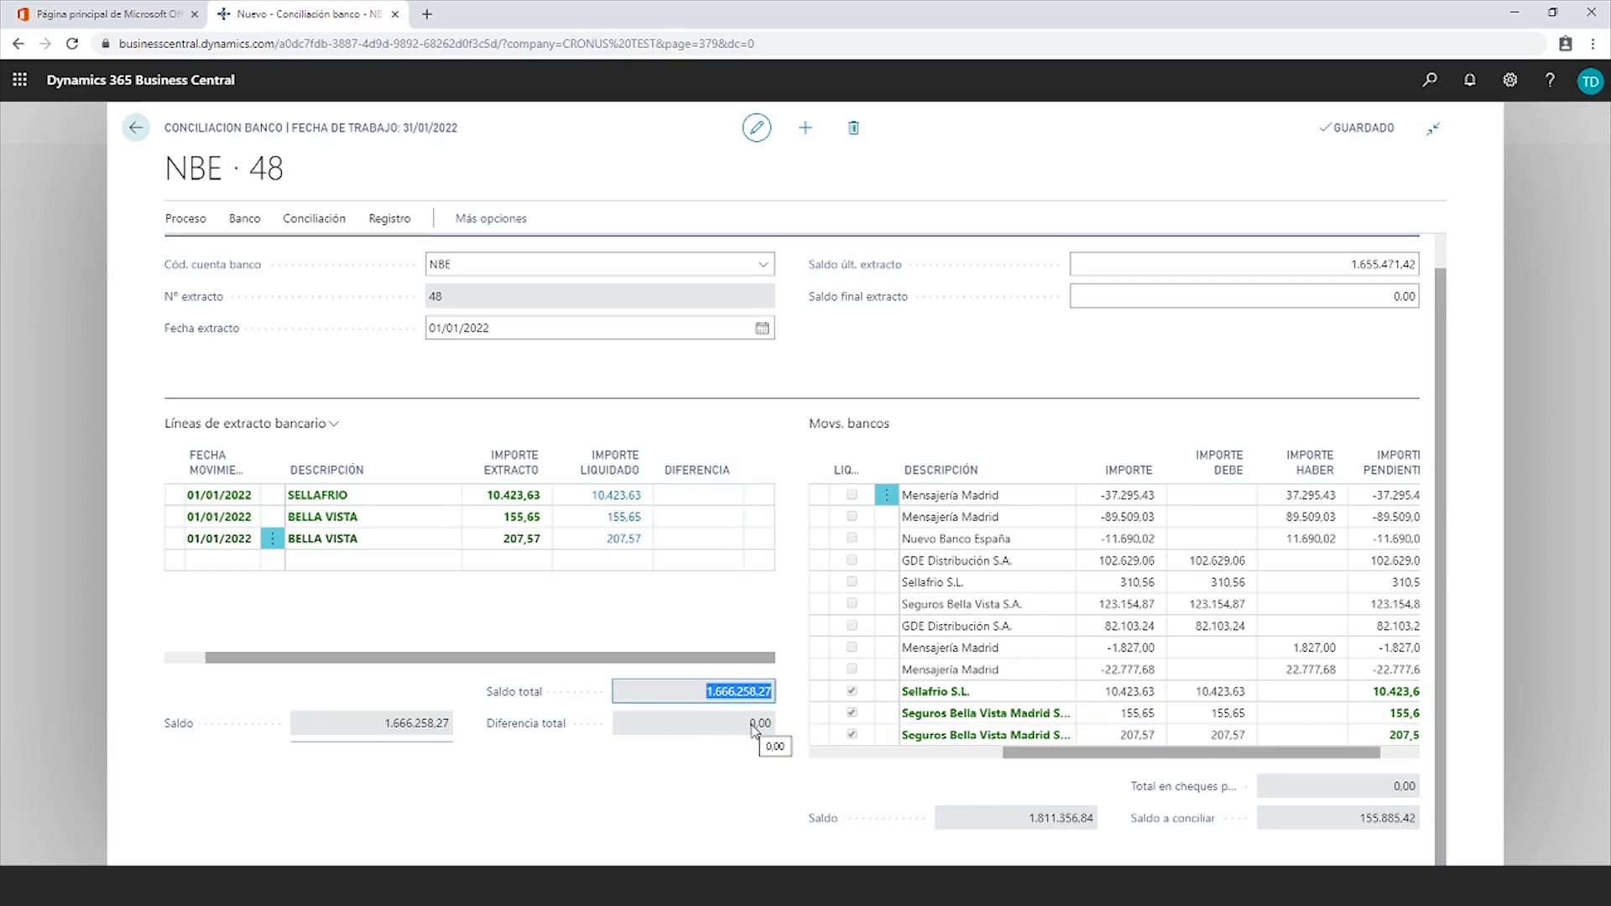
left_click(1378, 293)
left_click_drag(1380, 292, 1499, 289)
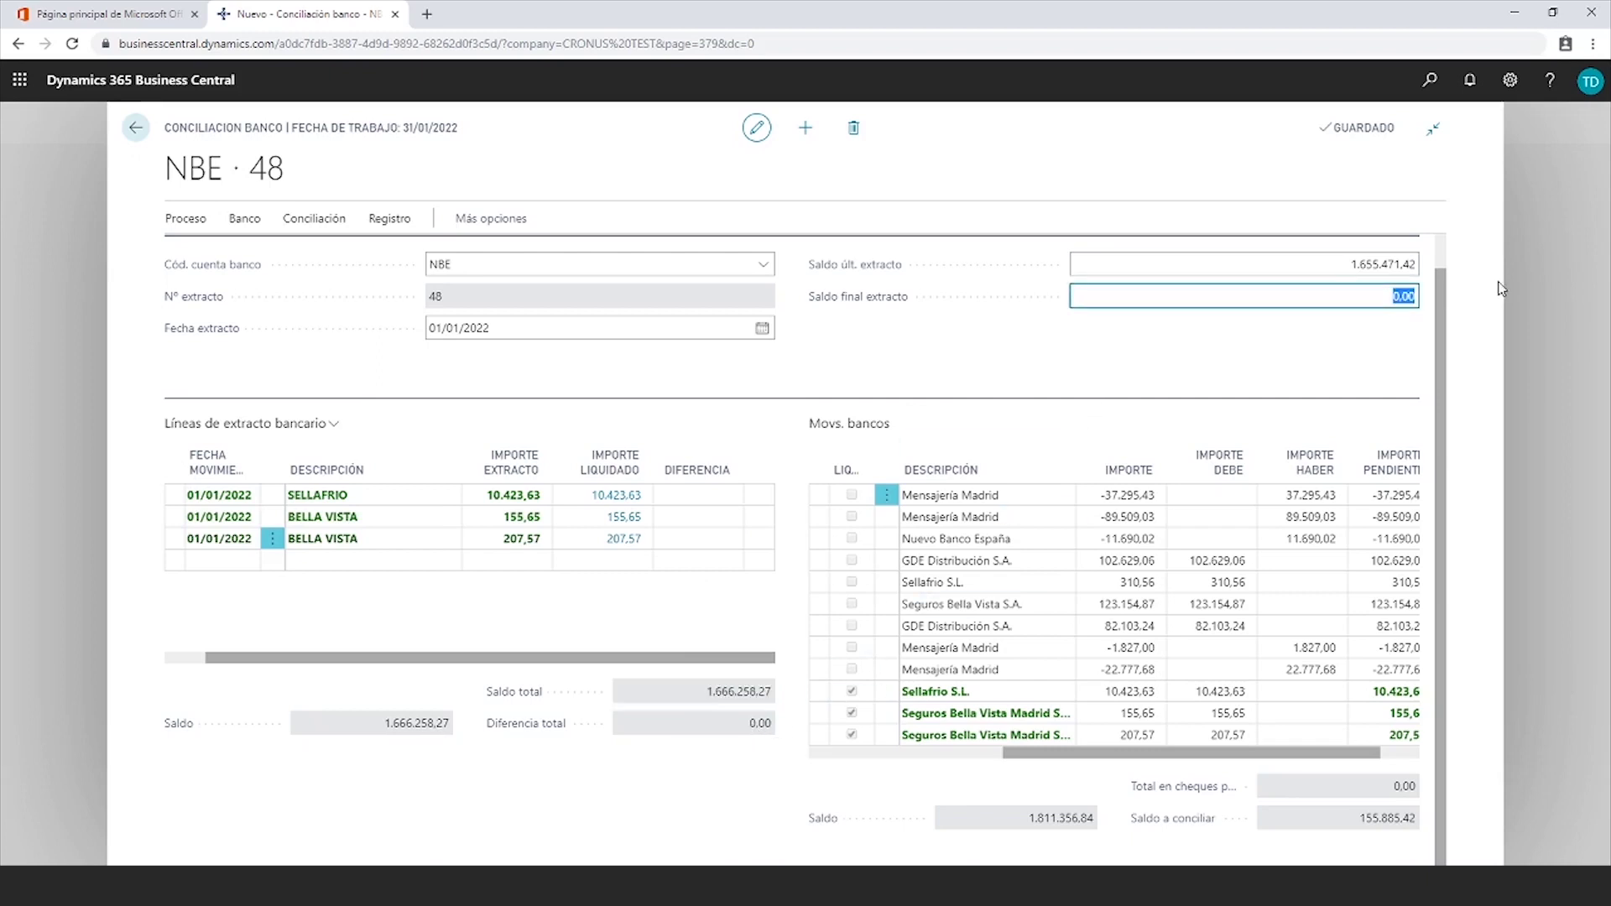
key("ctrl+v")
Post the NBE bank reconciliation for statement 48 and confirm the posting
left_click(390, 219)
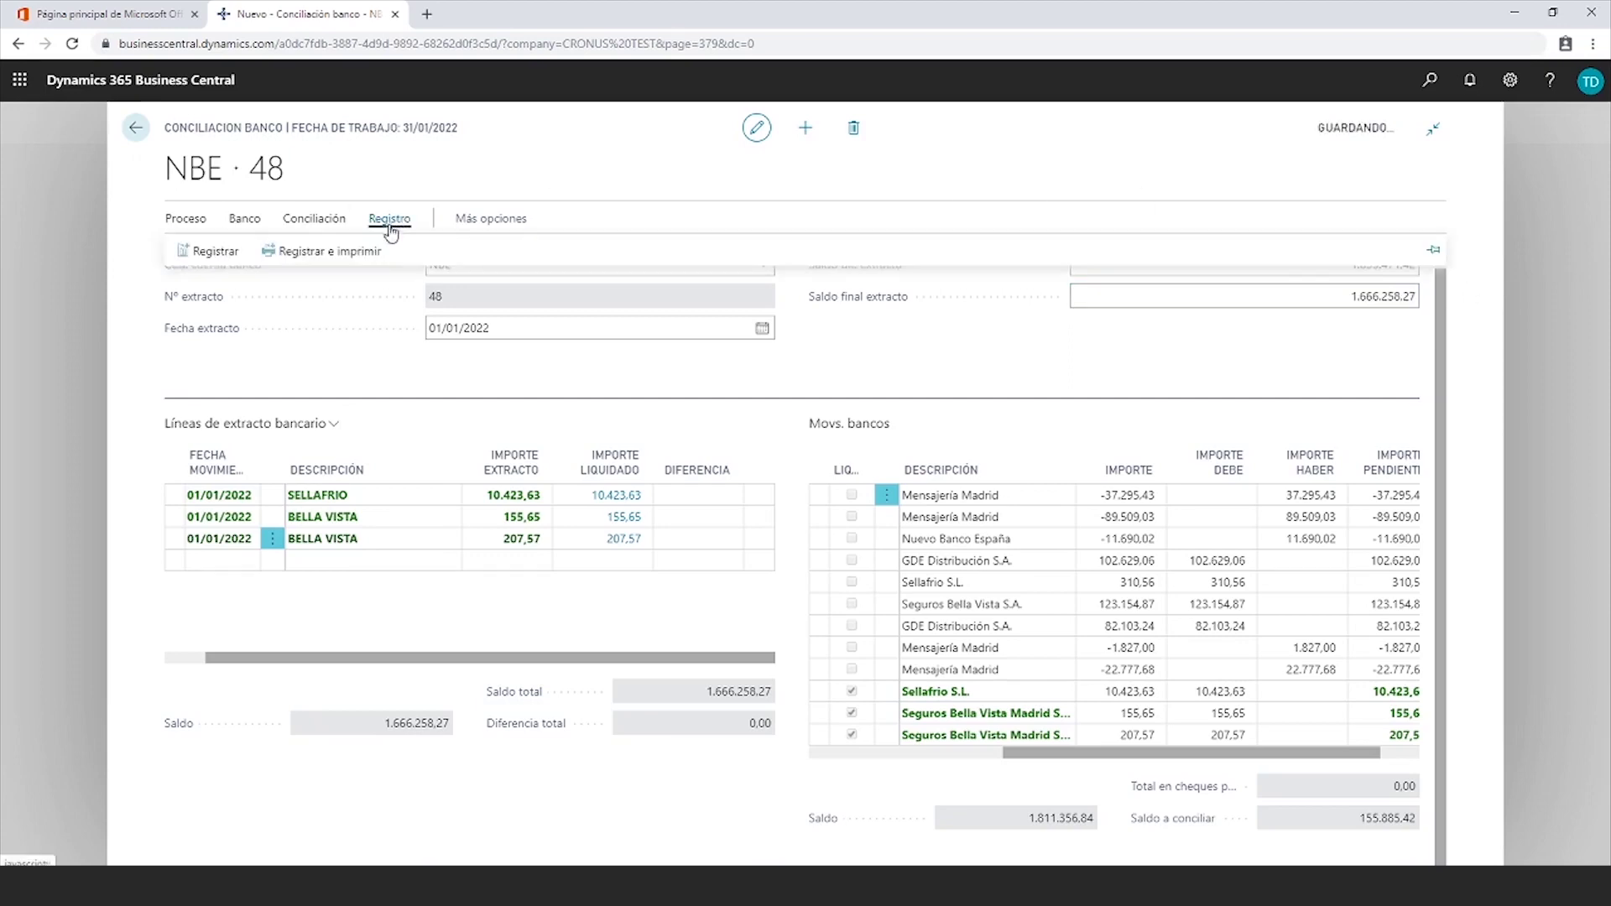
left_click(210, 250)
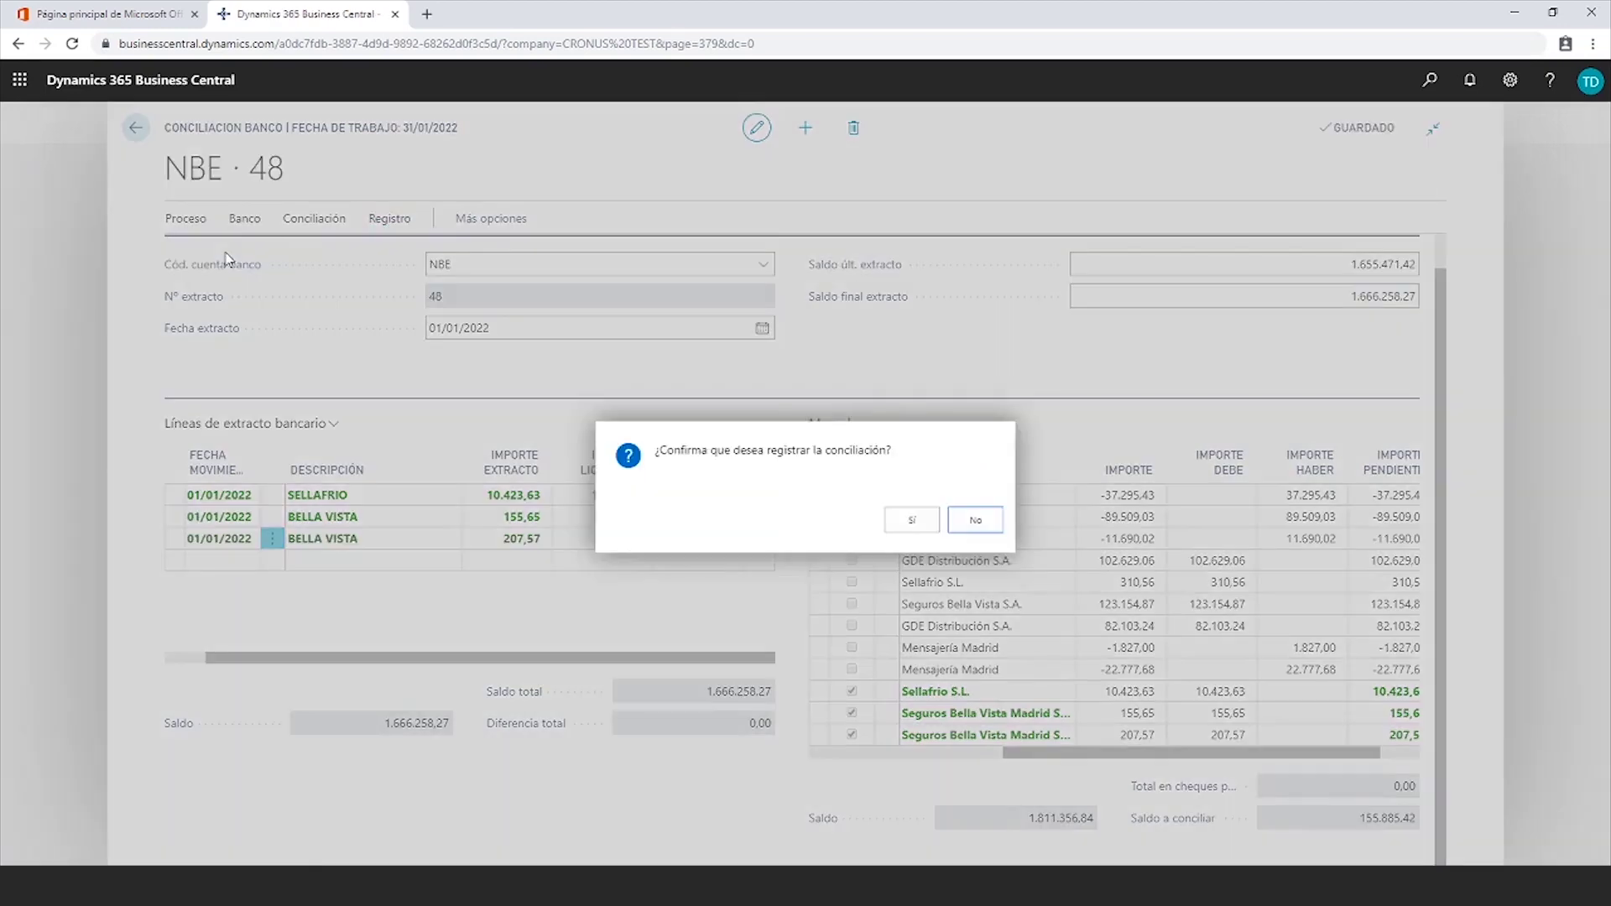
left_click(910, 522)
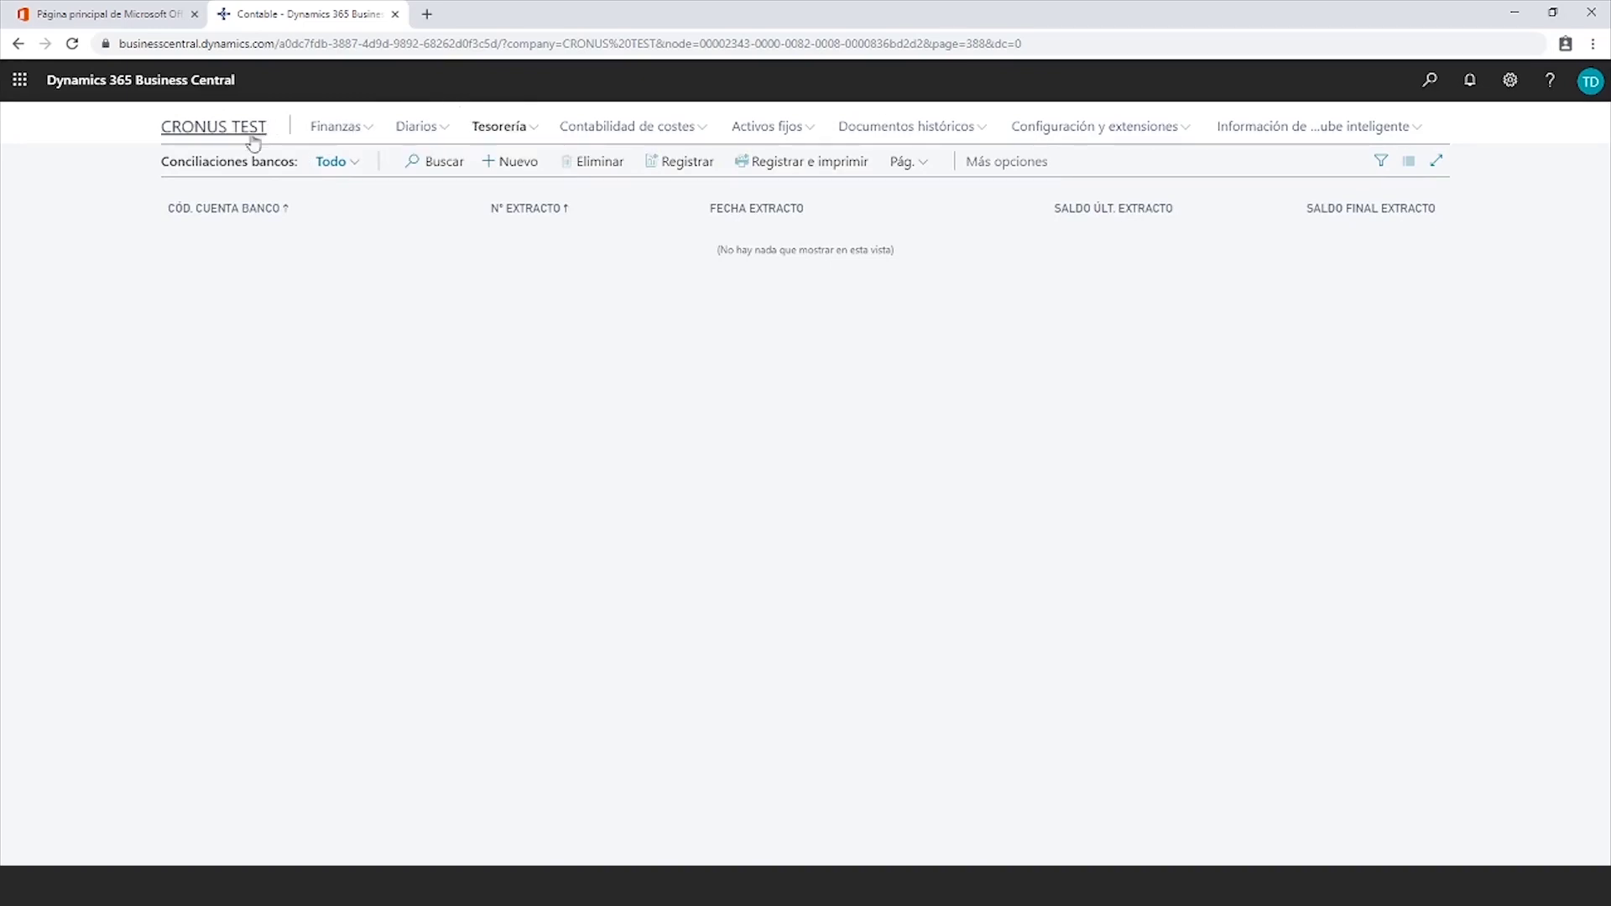
Open the customer ledger entries of Sellafrio S.L. from its customer card
left_click(217, 128)
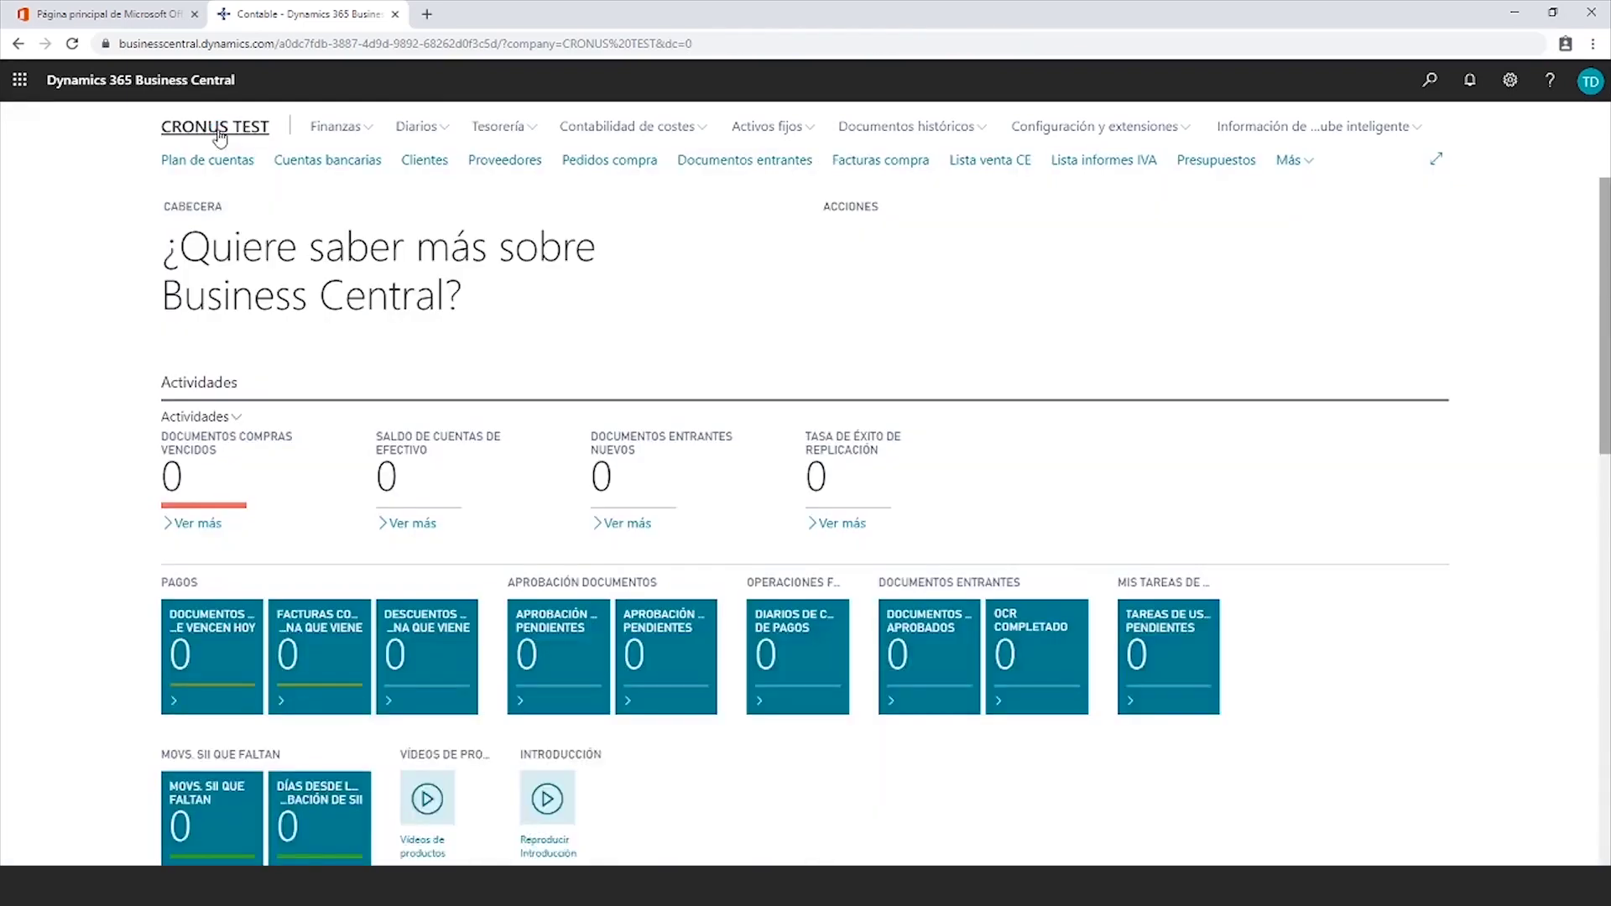
left_click(440, 158)
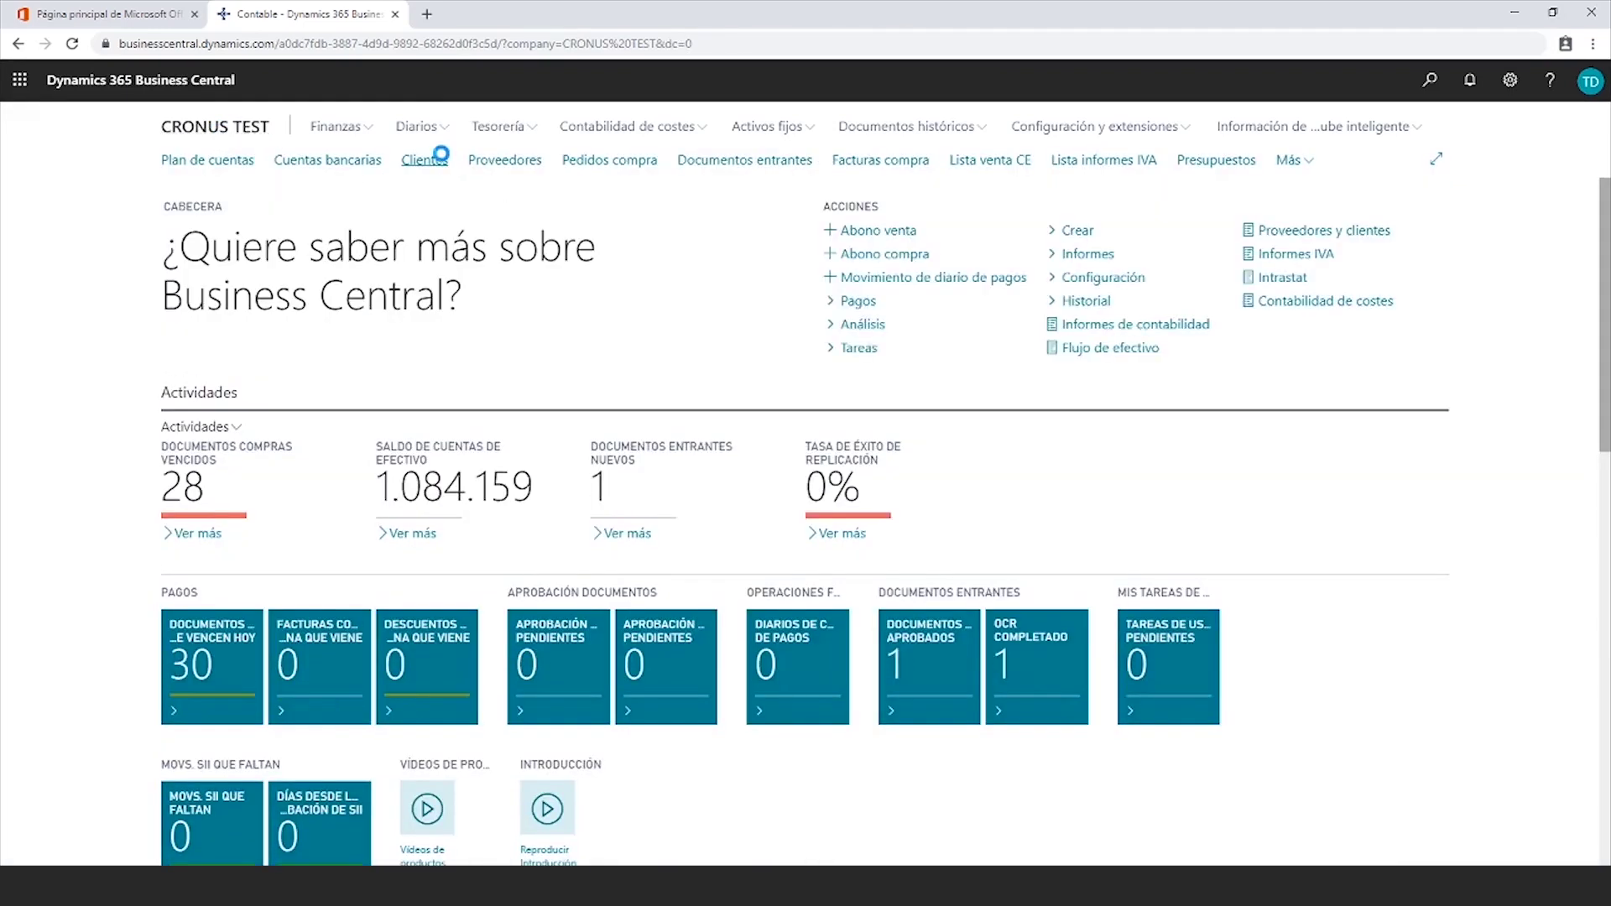
left_click(437, 163)
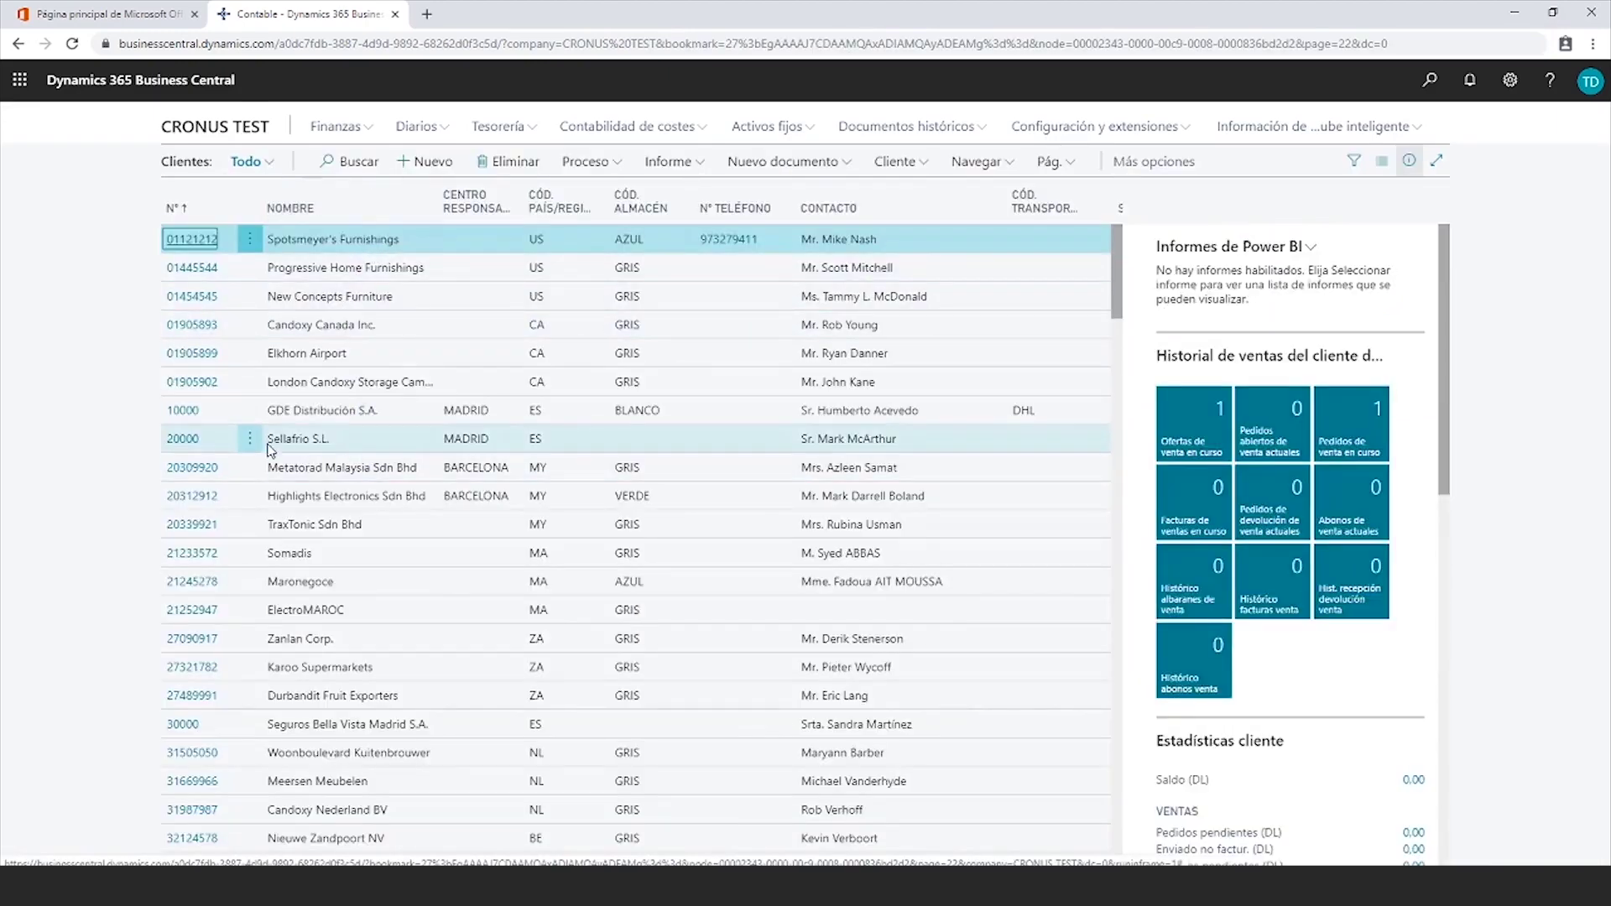
left_click(192, 443)
left_click(189, 437)
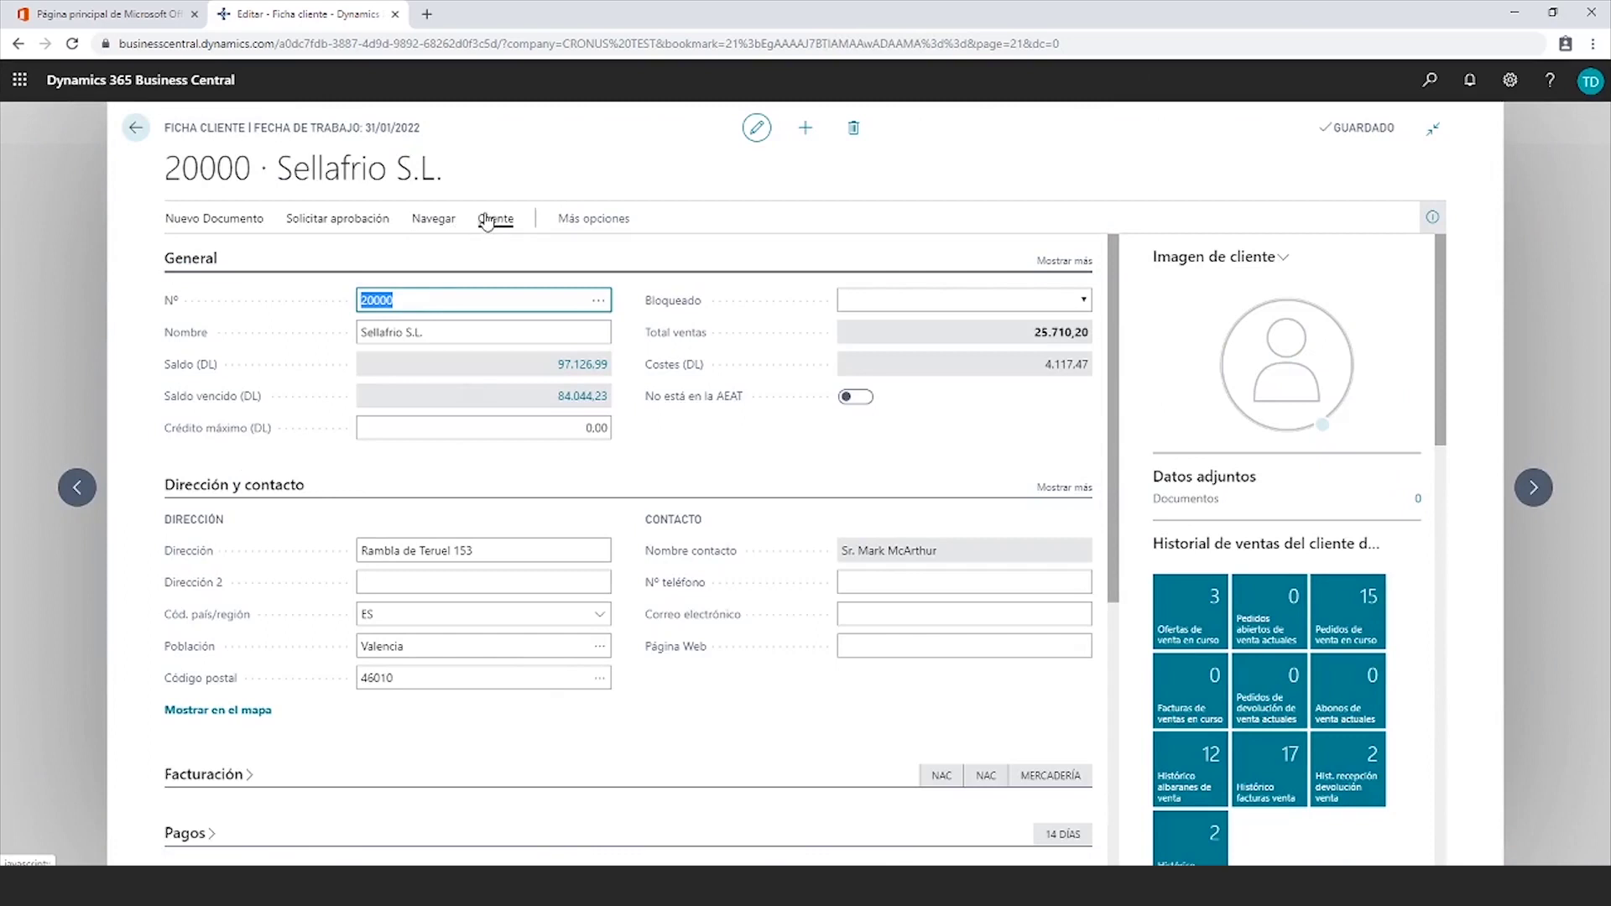
left_click(492, 220)
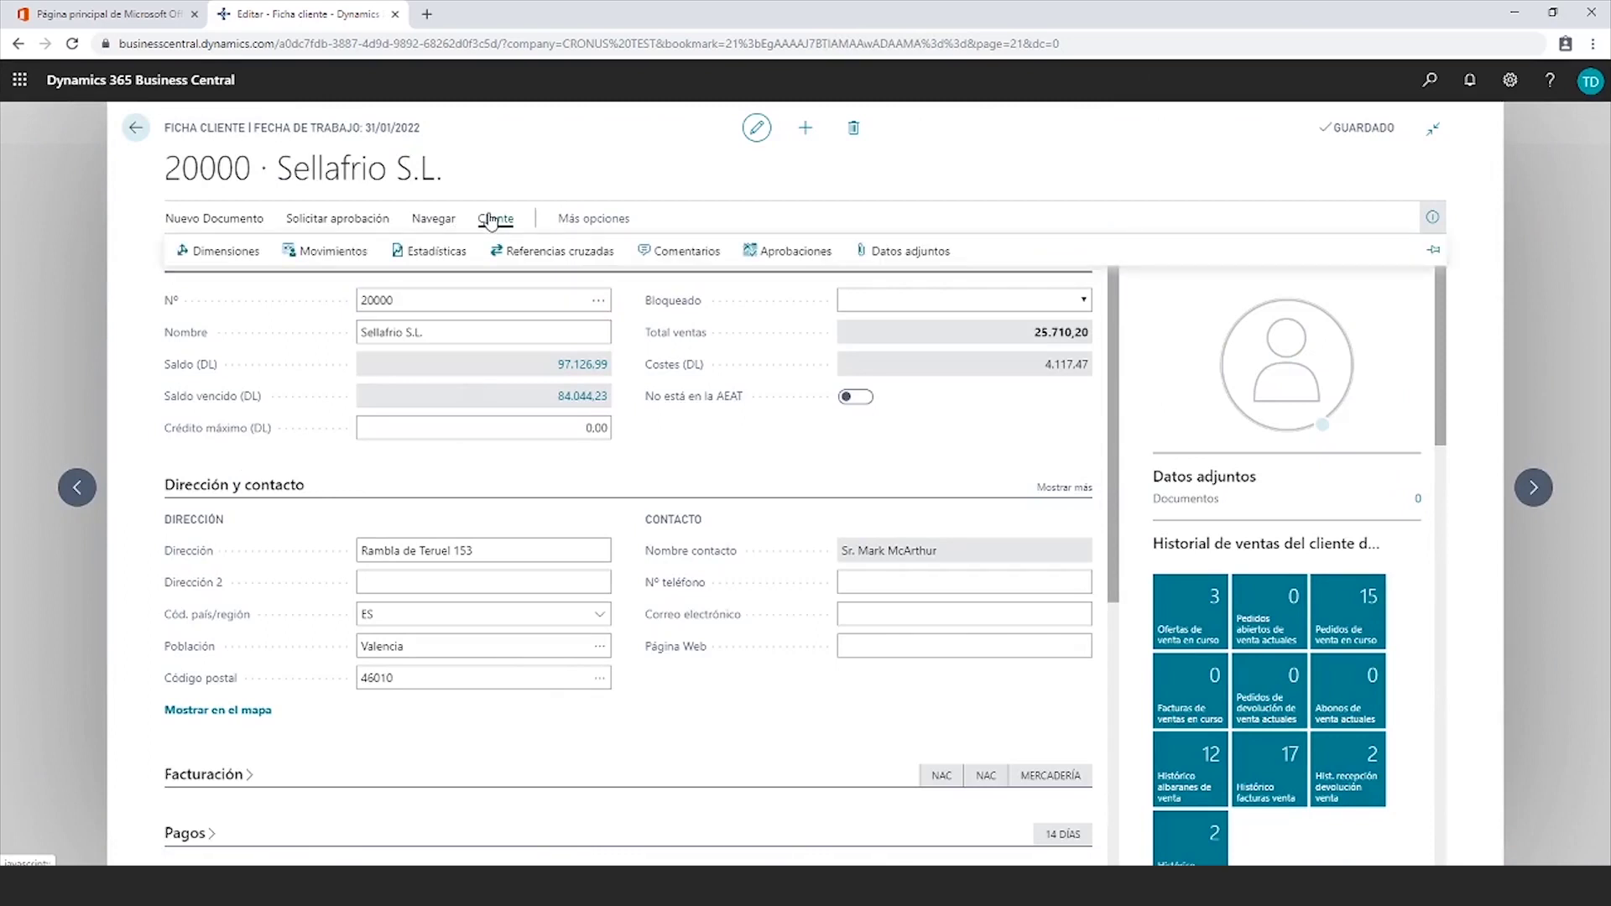
left_click(347, 256)
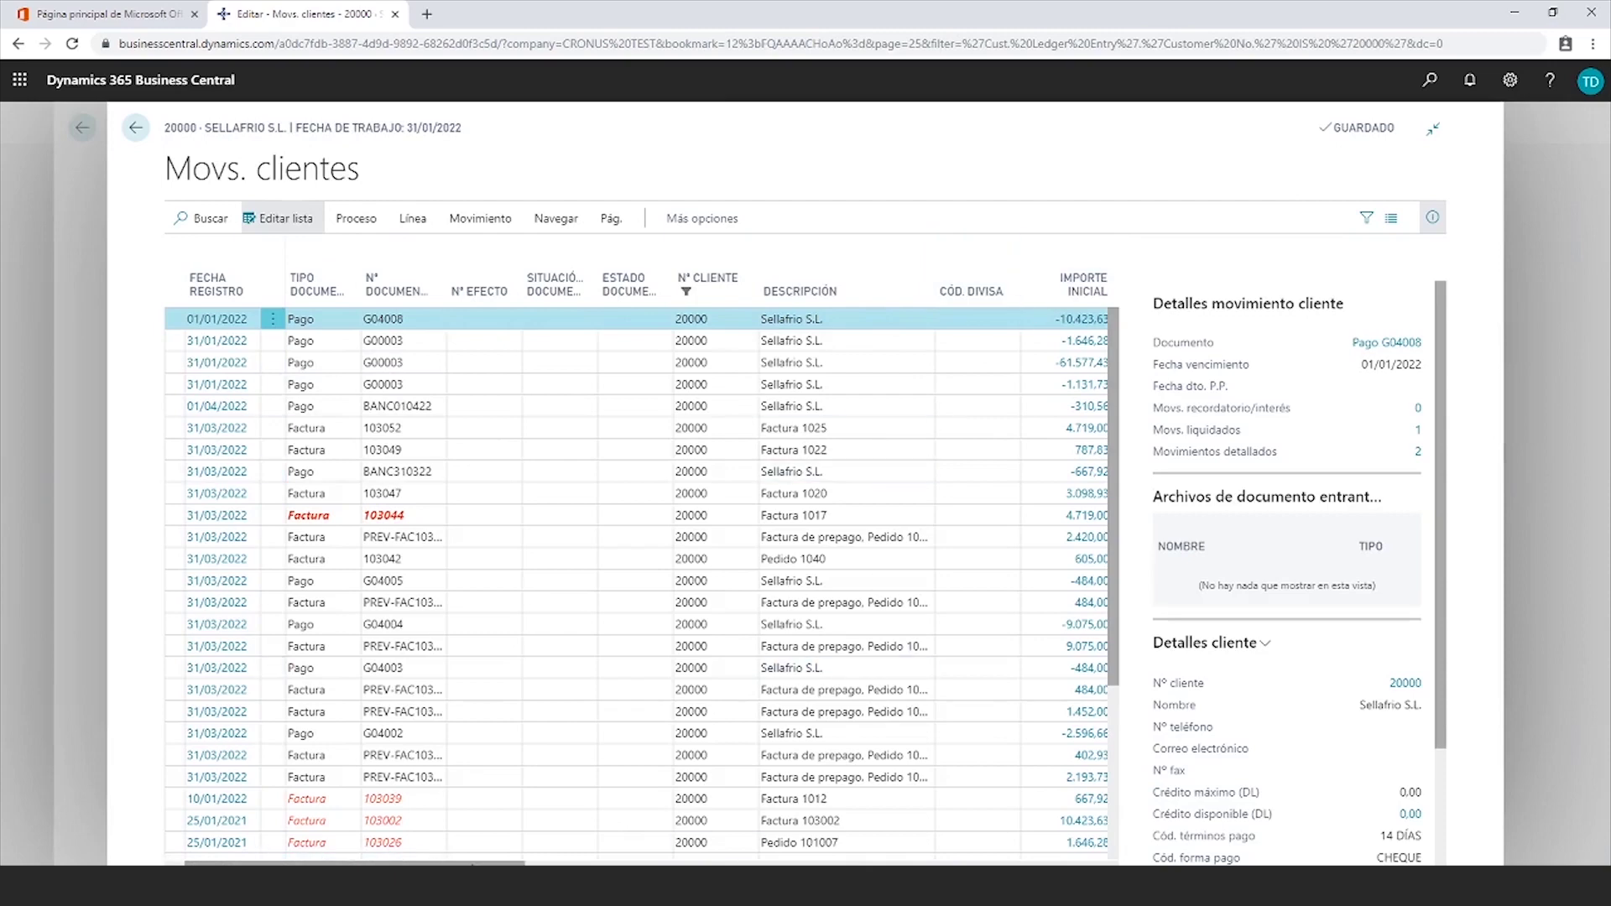
Check the remaining amount of Sellafrio's payment G04008 and show the customer entries applied to it
scroll(638, 579, "right", 5)
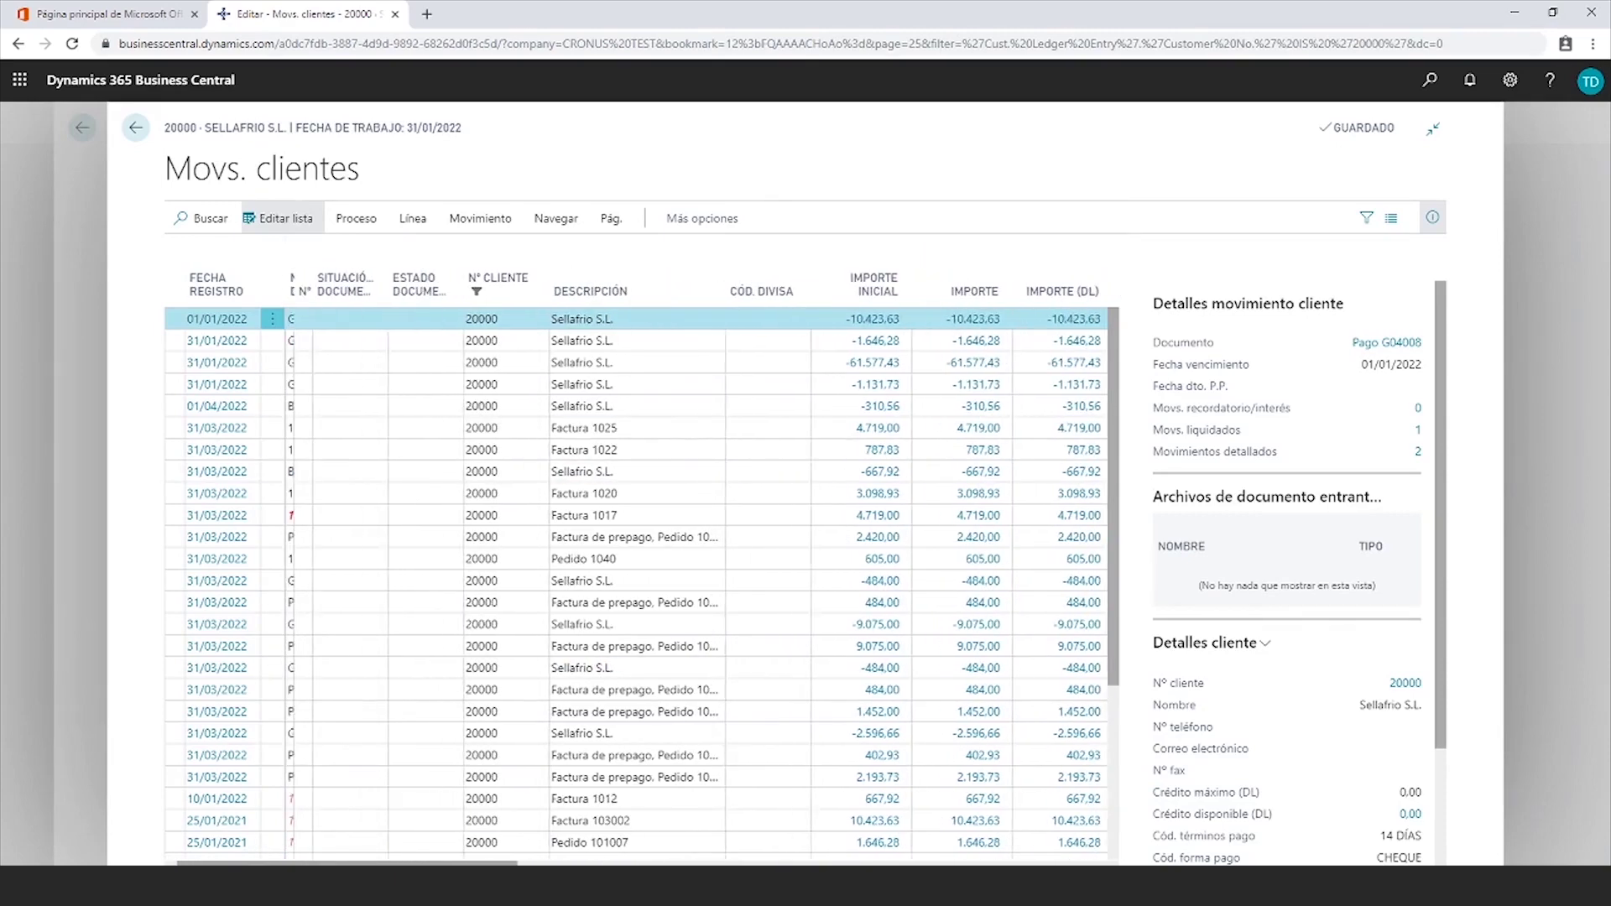
scroll(637, 579, "left", 5)
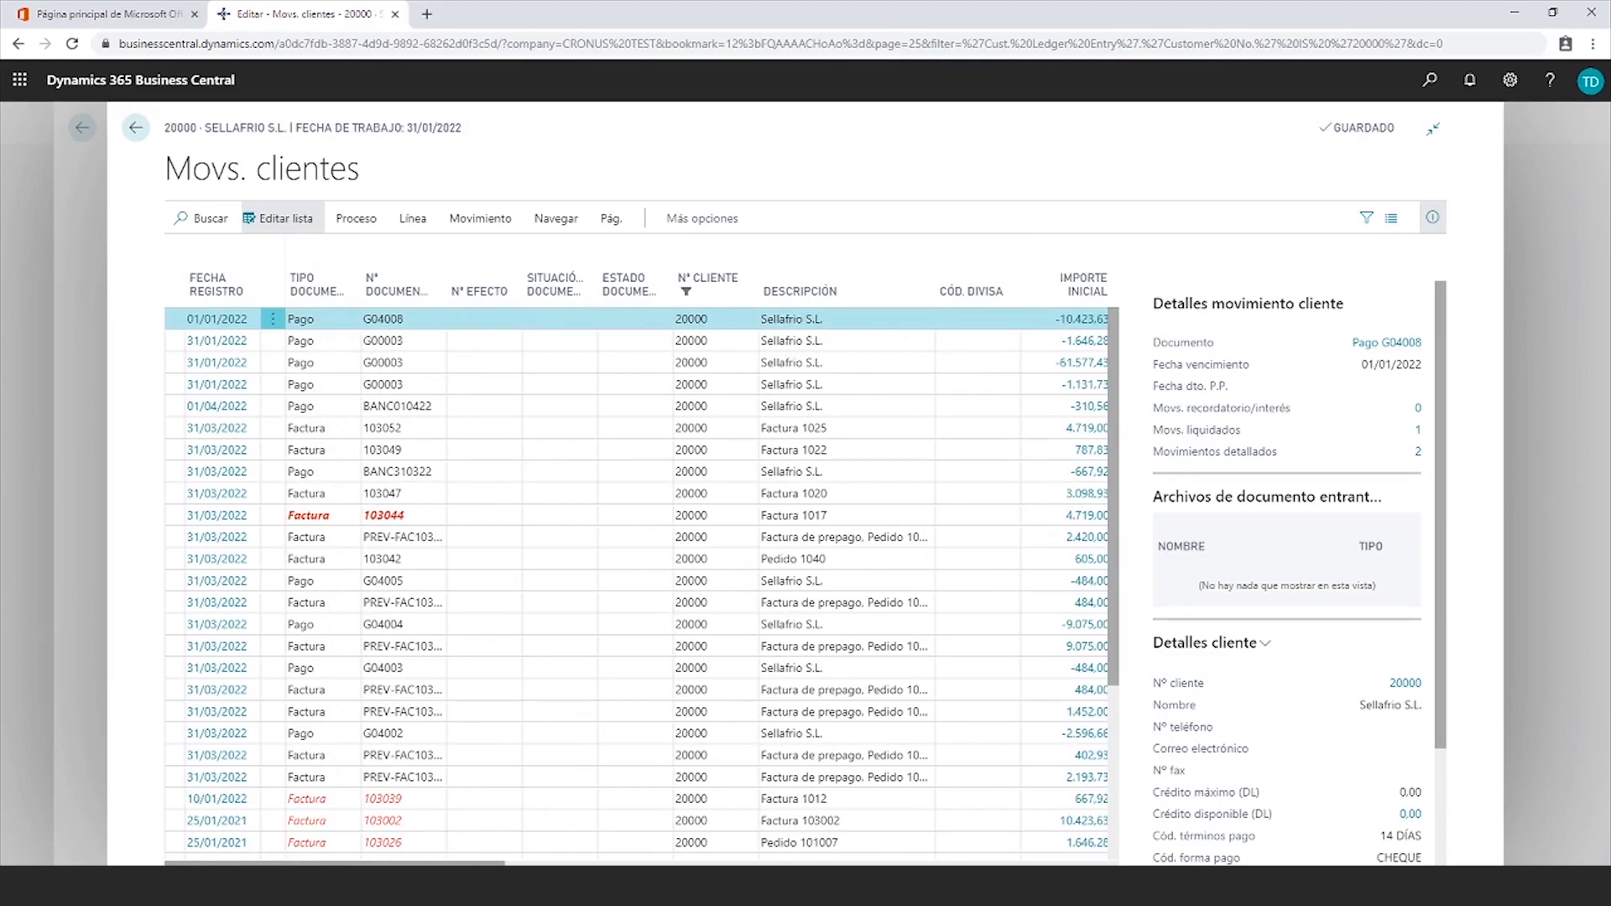
scroll(531, 863, "right", 5)
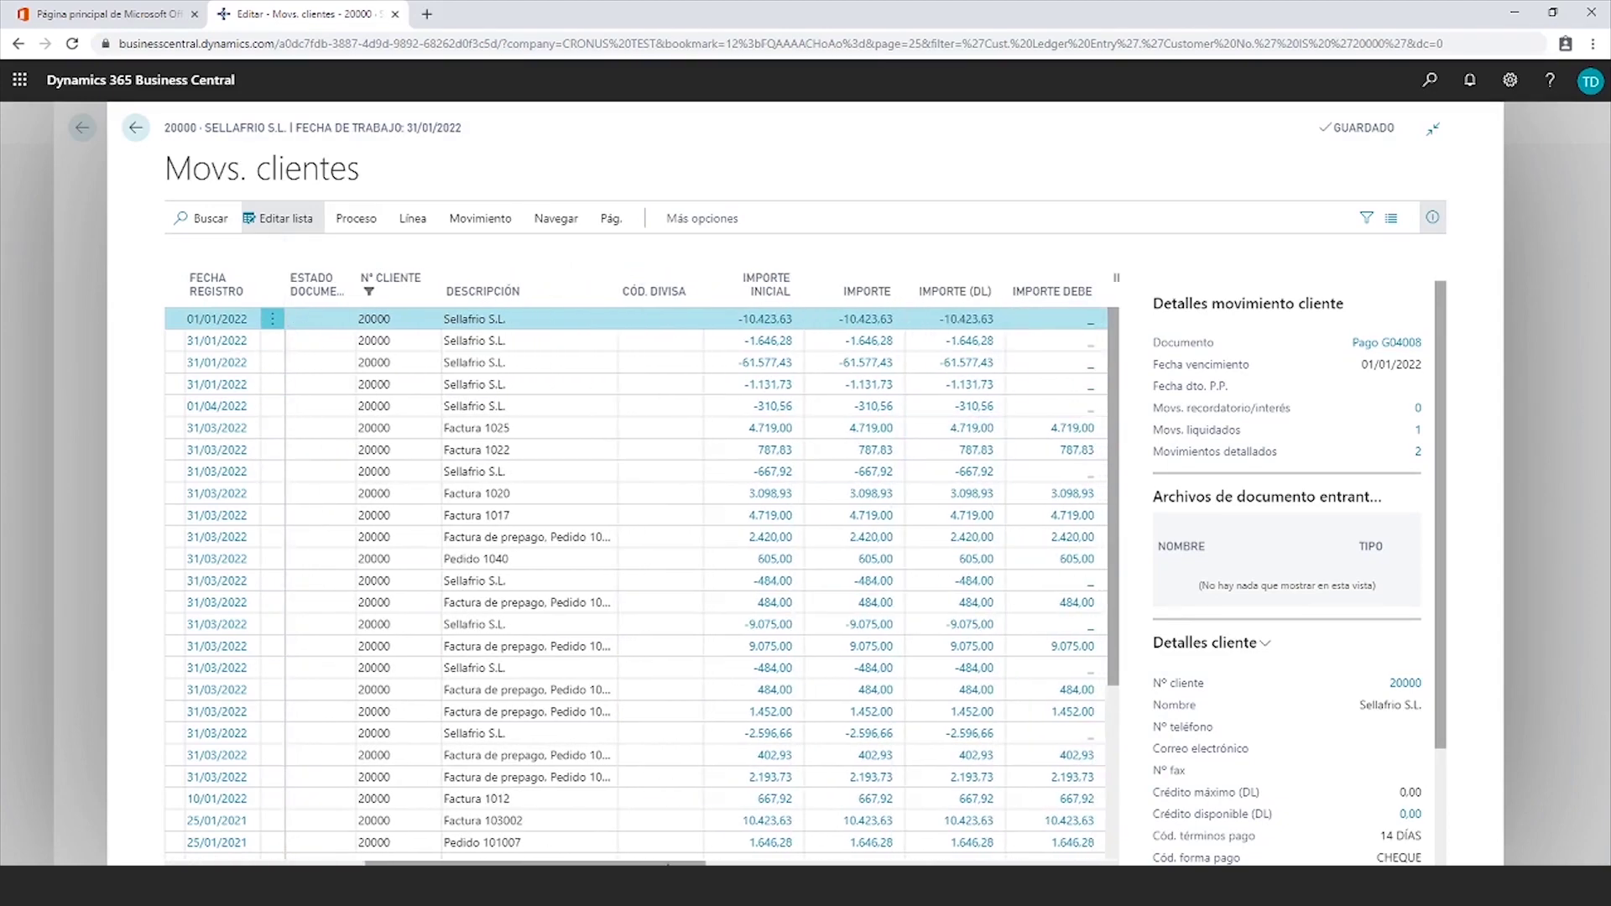
scroll(752, 860, "right", 5)
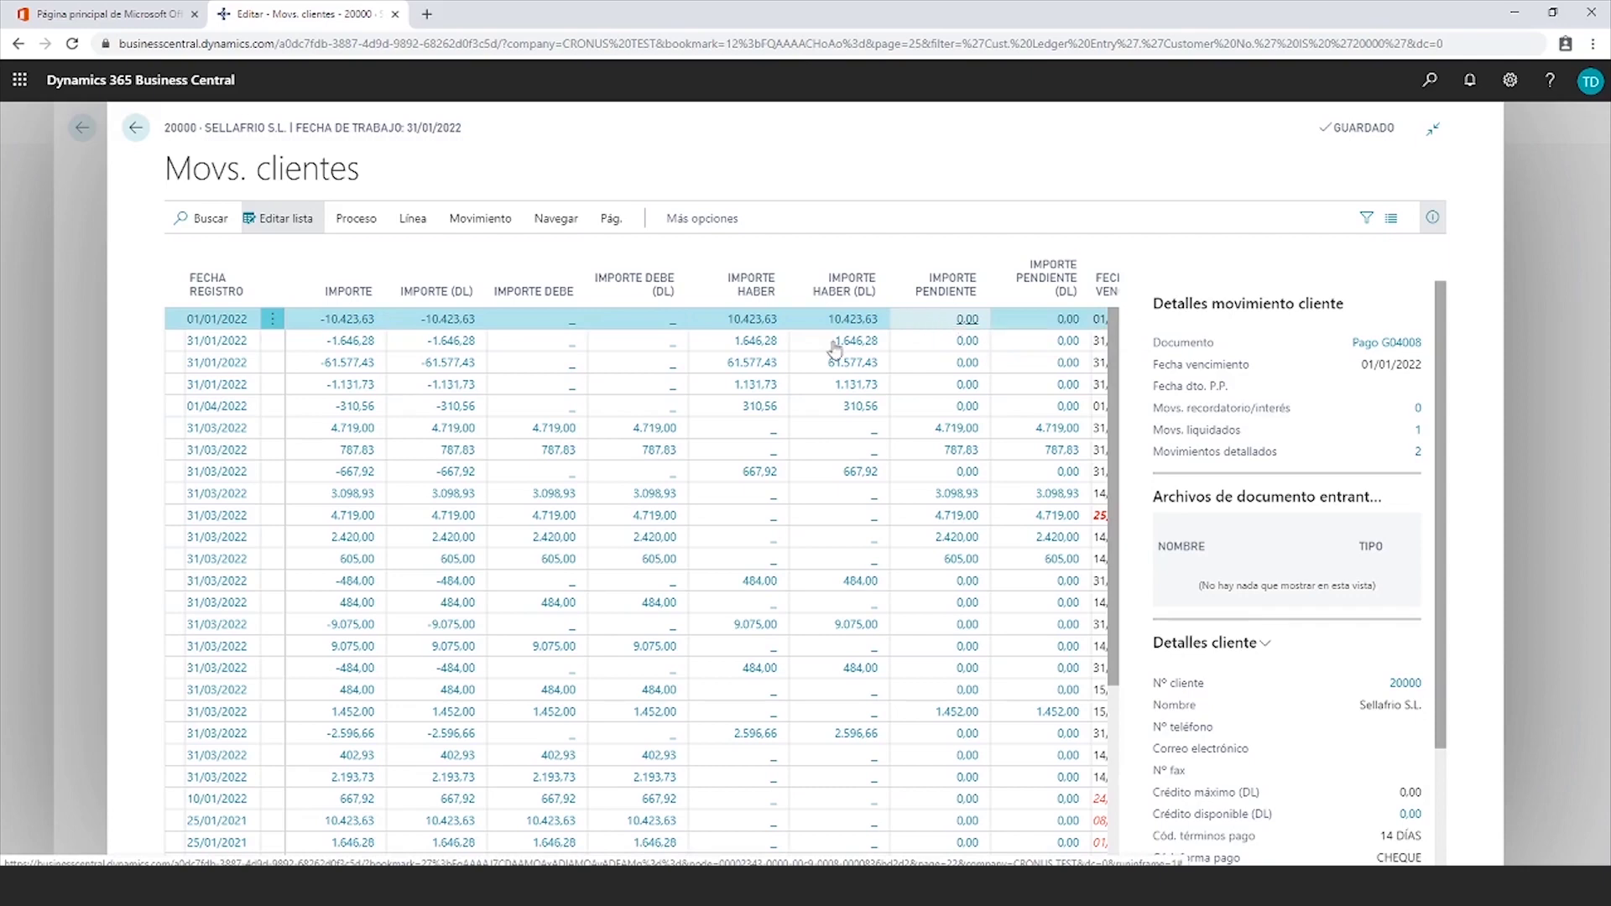
left_click(555, 220)
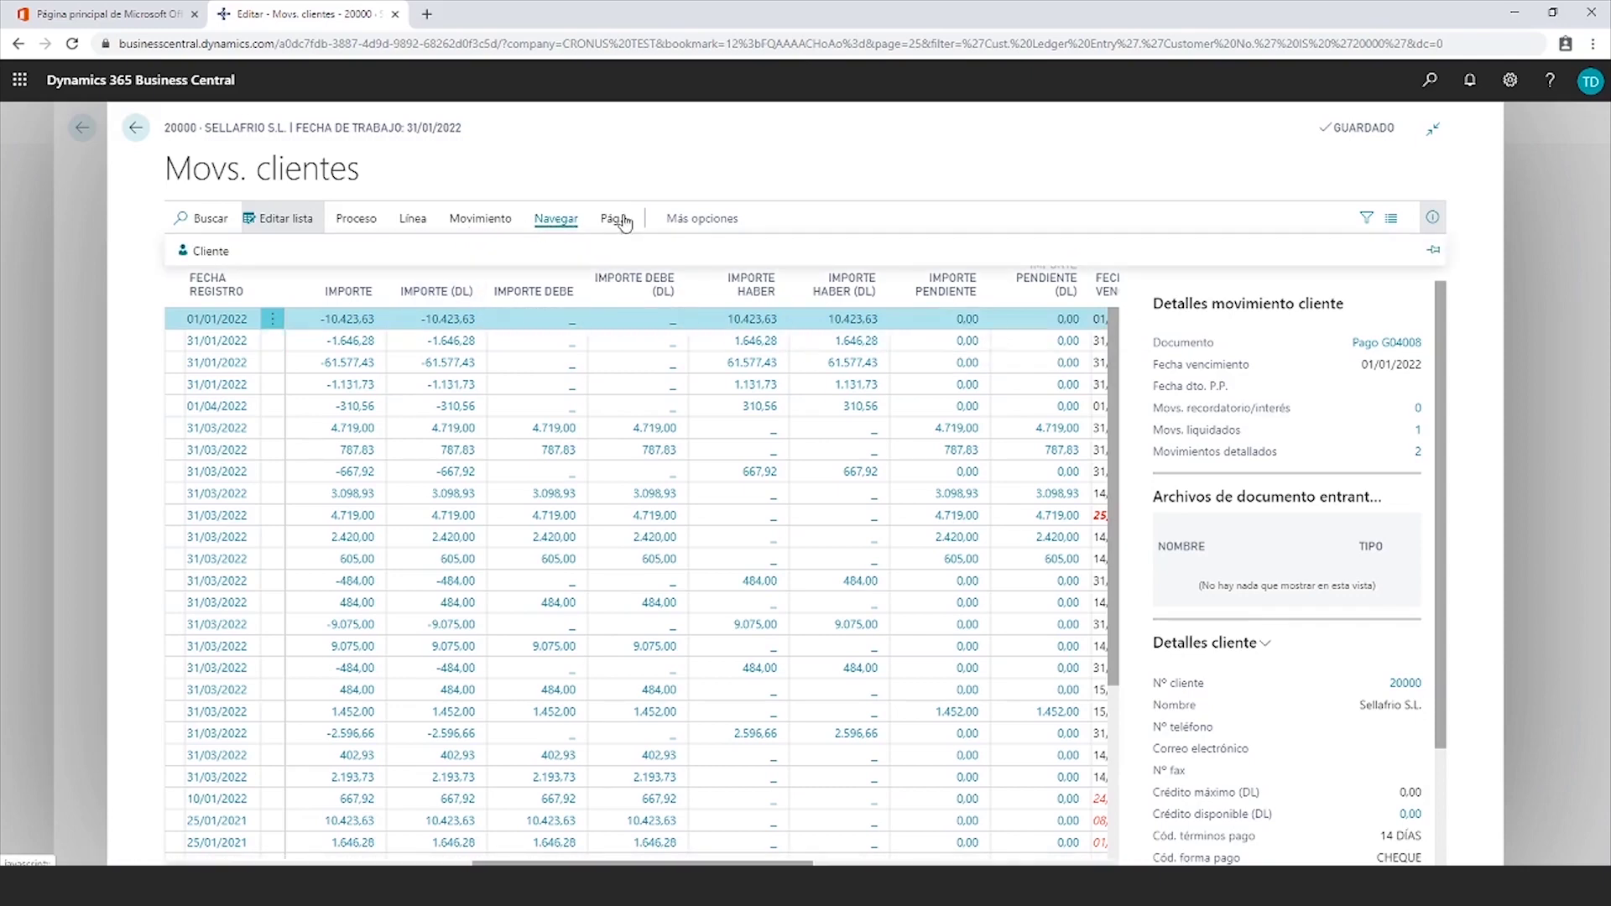
left_click(684, 219)
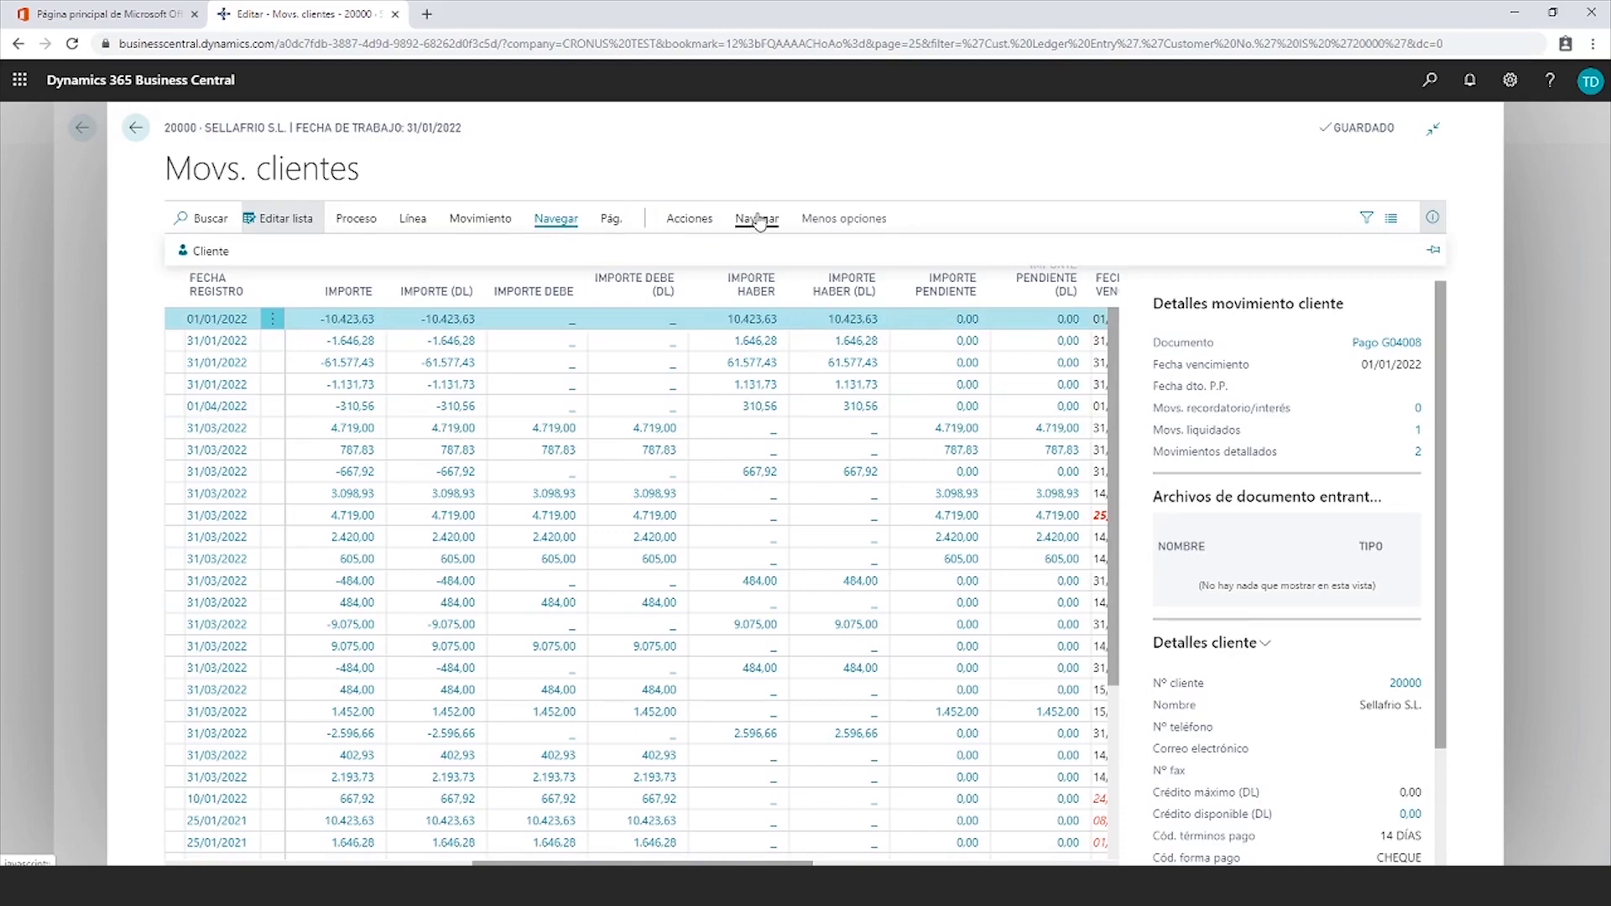
left_click(731, 220)
left_click(239, 260)
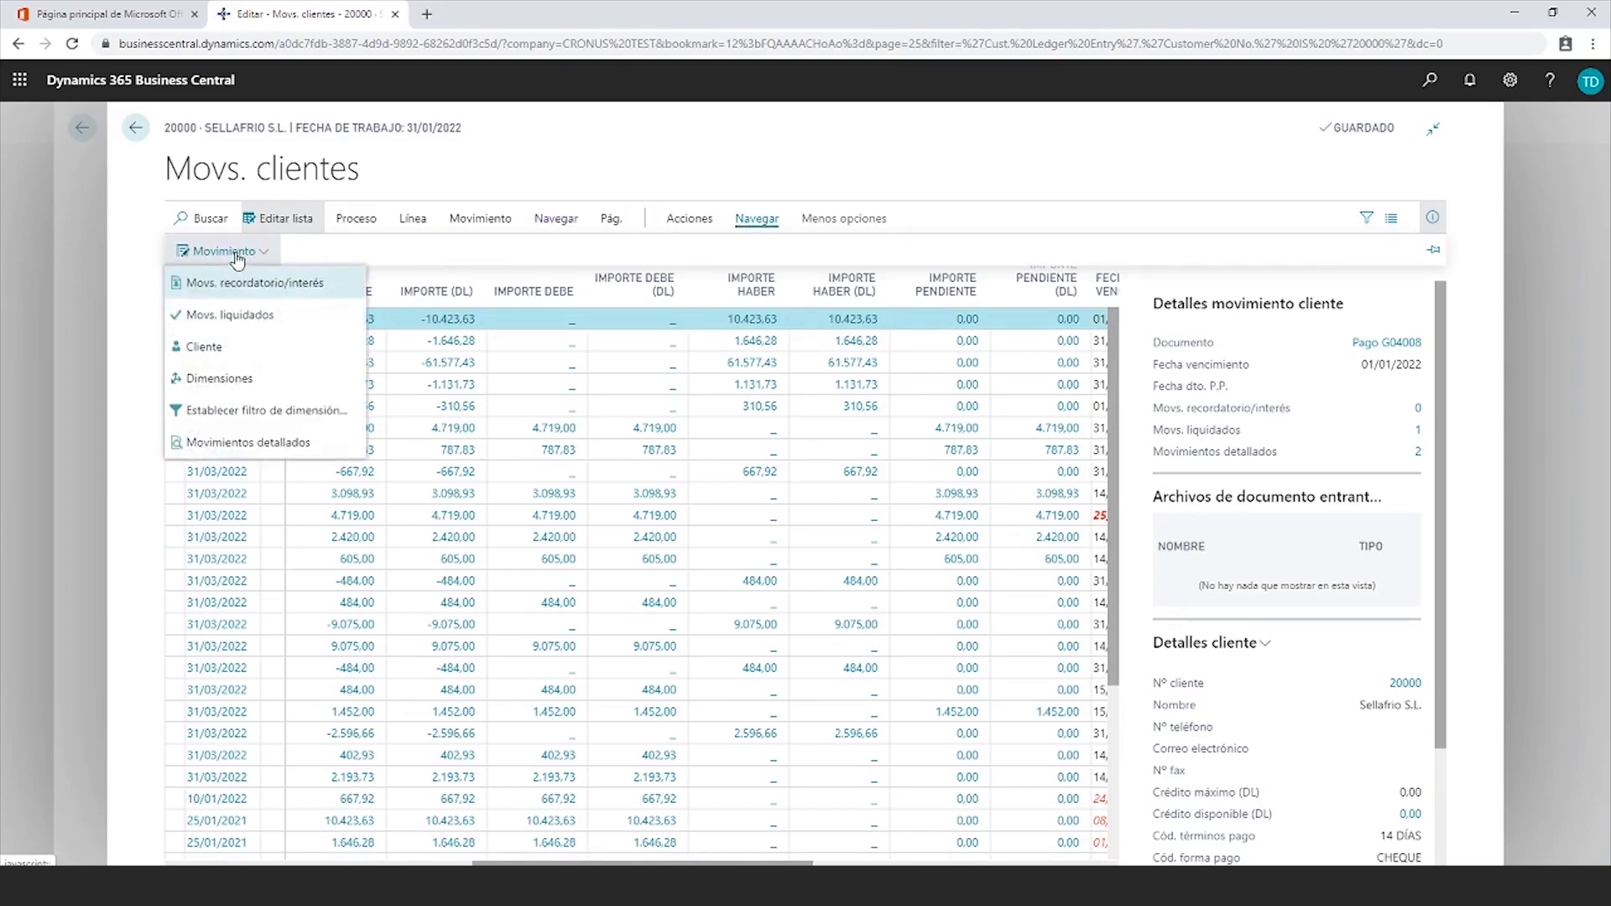
left_click(212, 317)
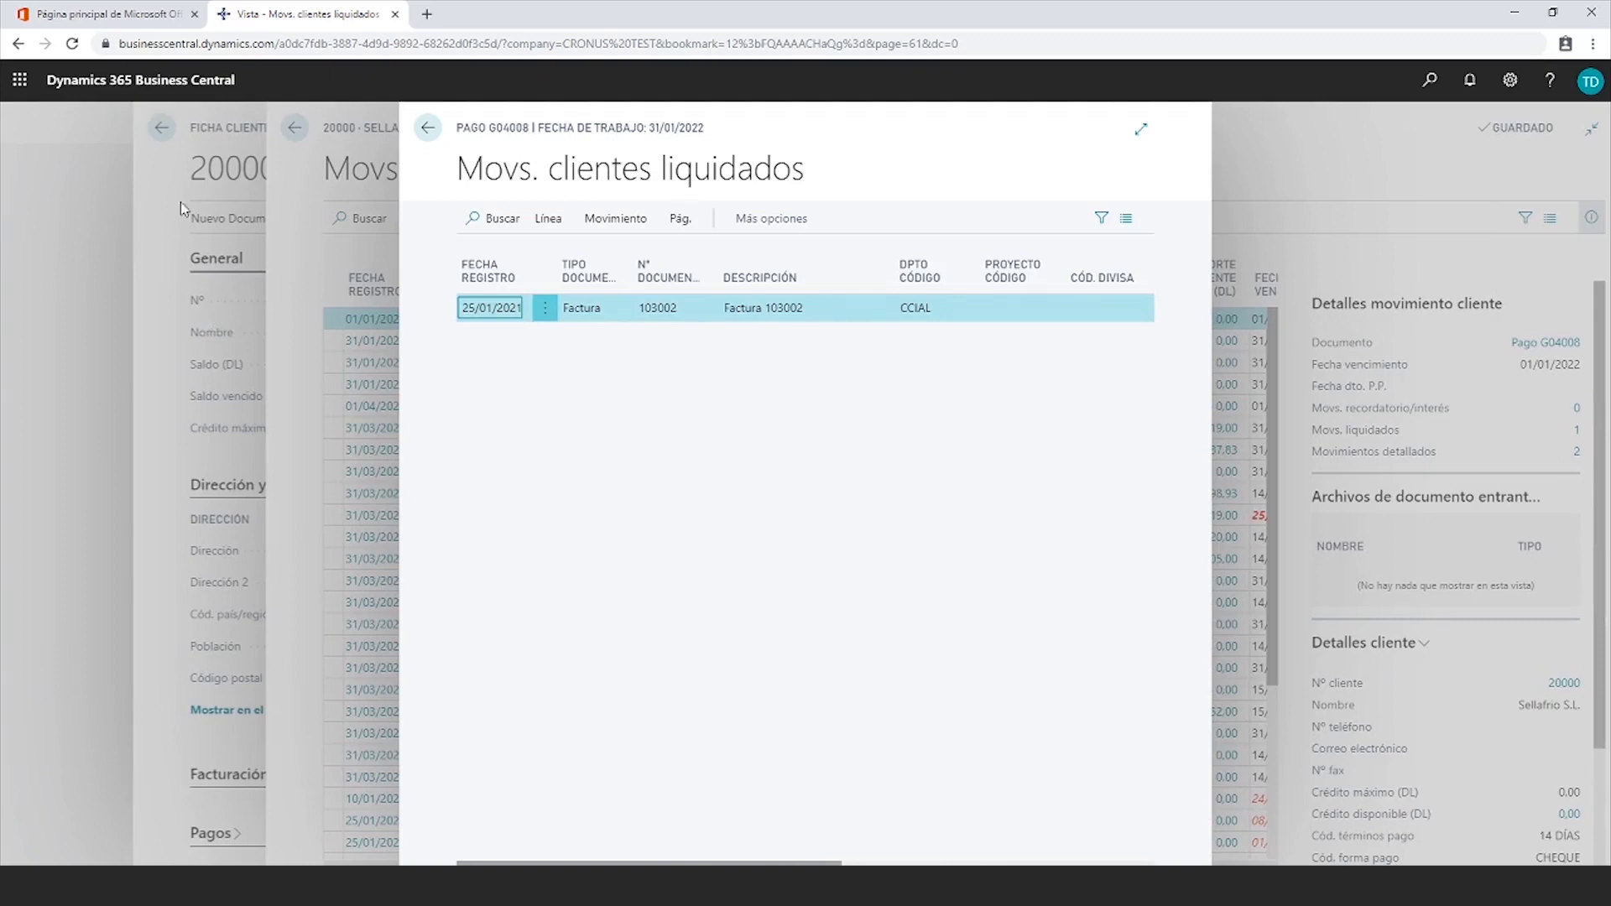
Return to the customer list, search for SEGUROS and open the card of Seguros Bella Vista Madrid S.A
left_click(428, 129)
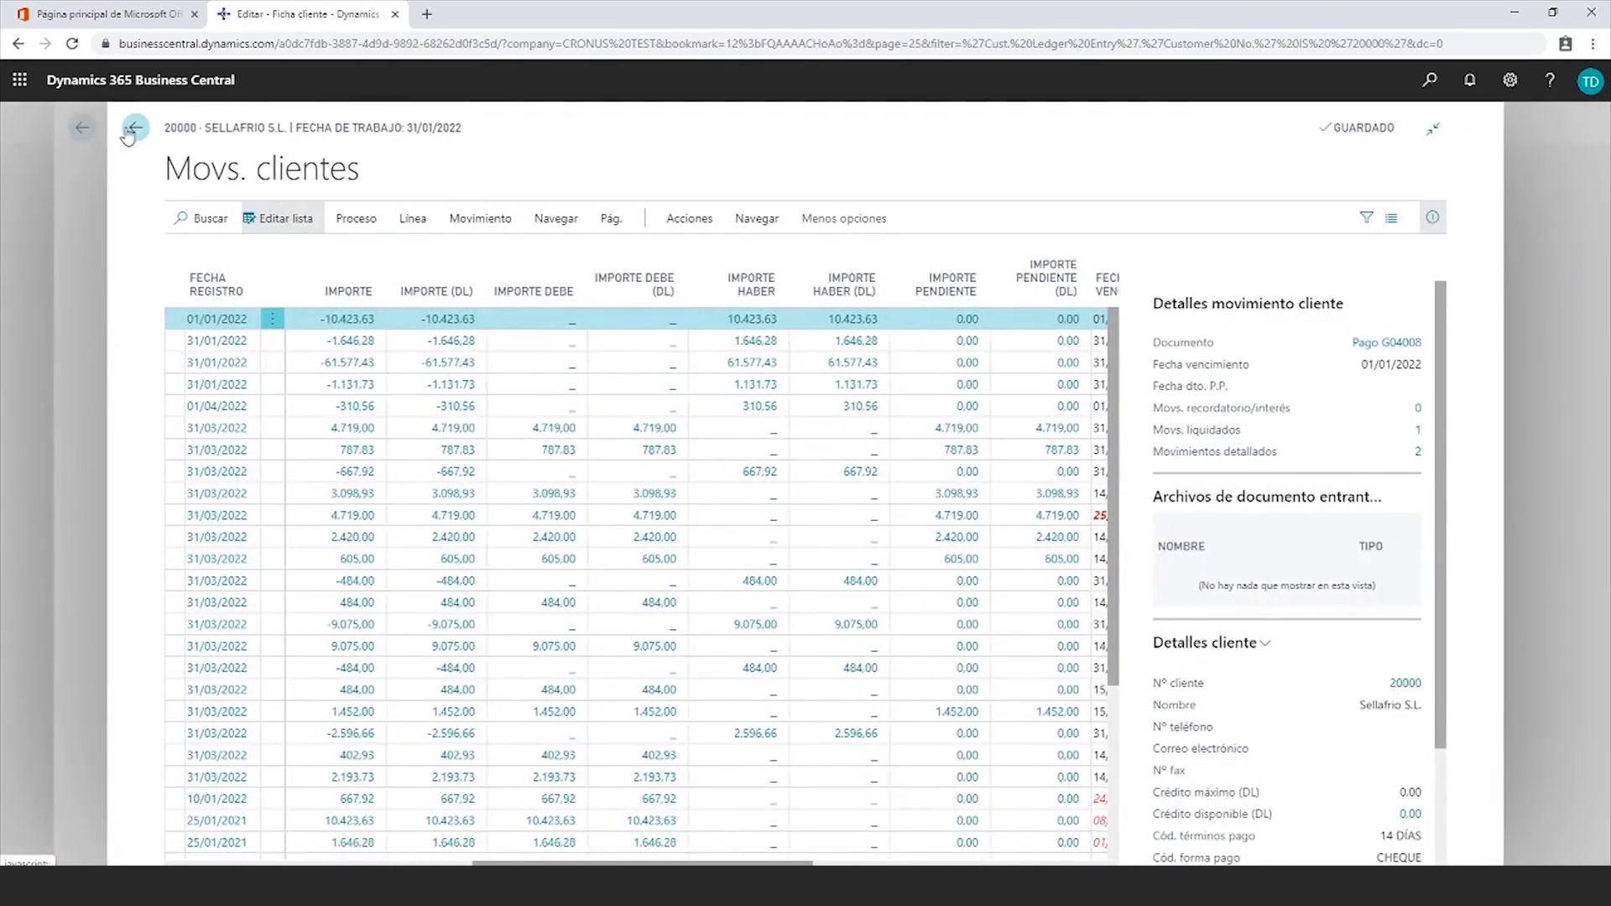
left_click(131, 132)
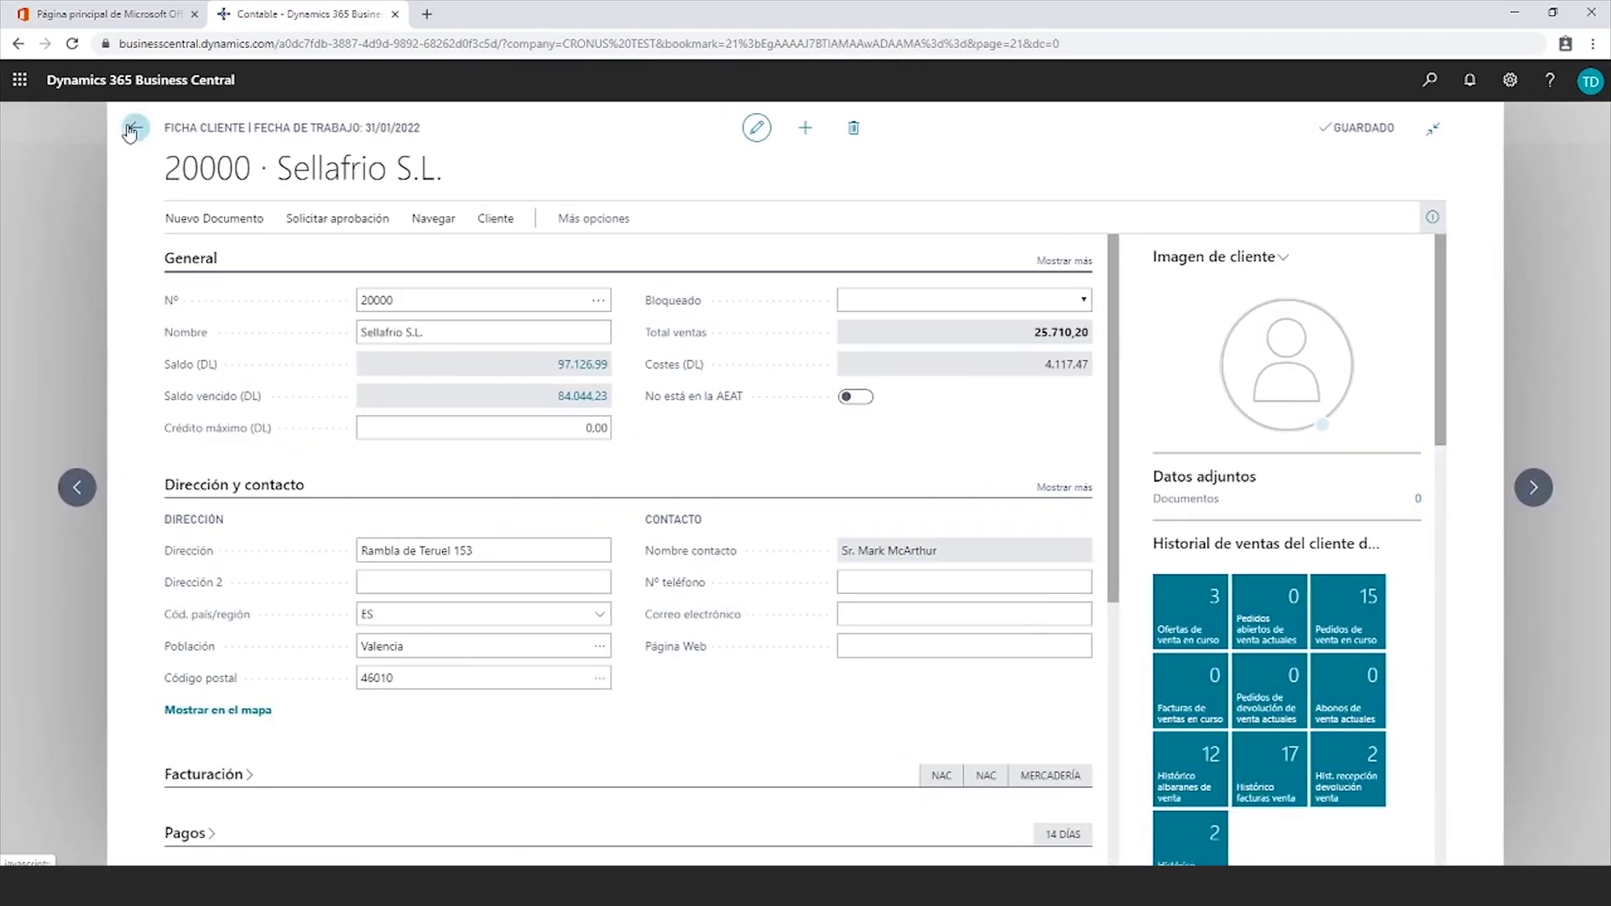
left_click(132, 132)
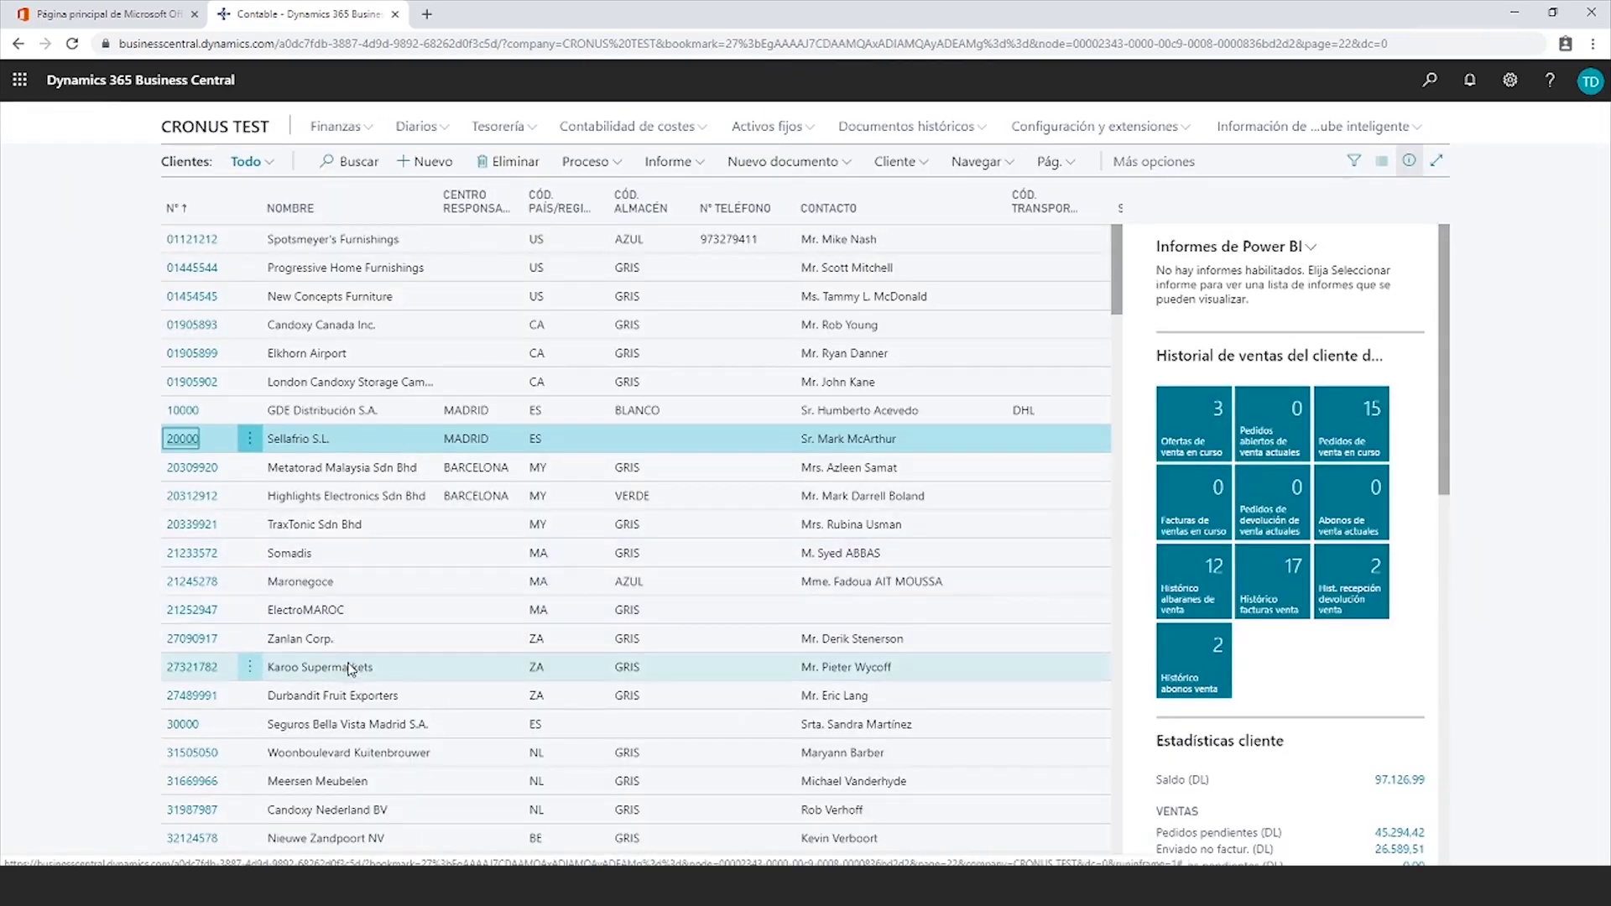
scroll(356, 671, "down", 4)
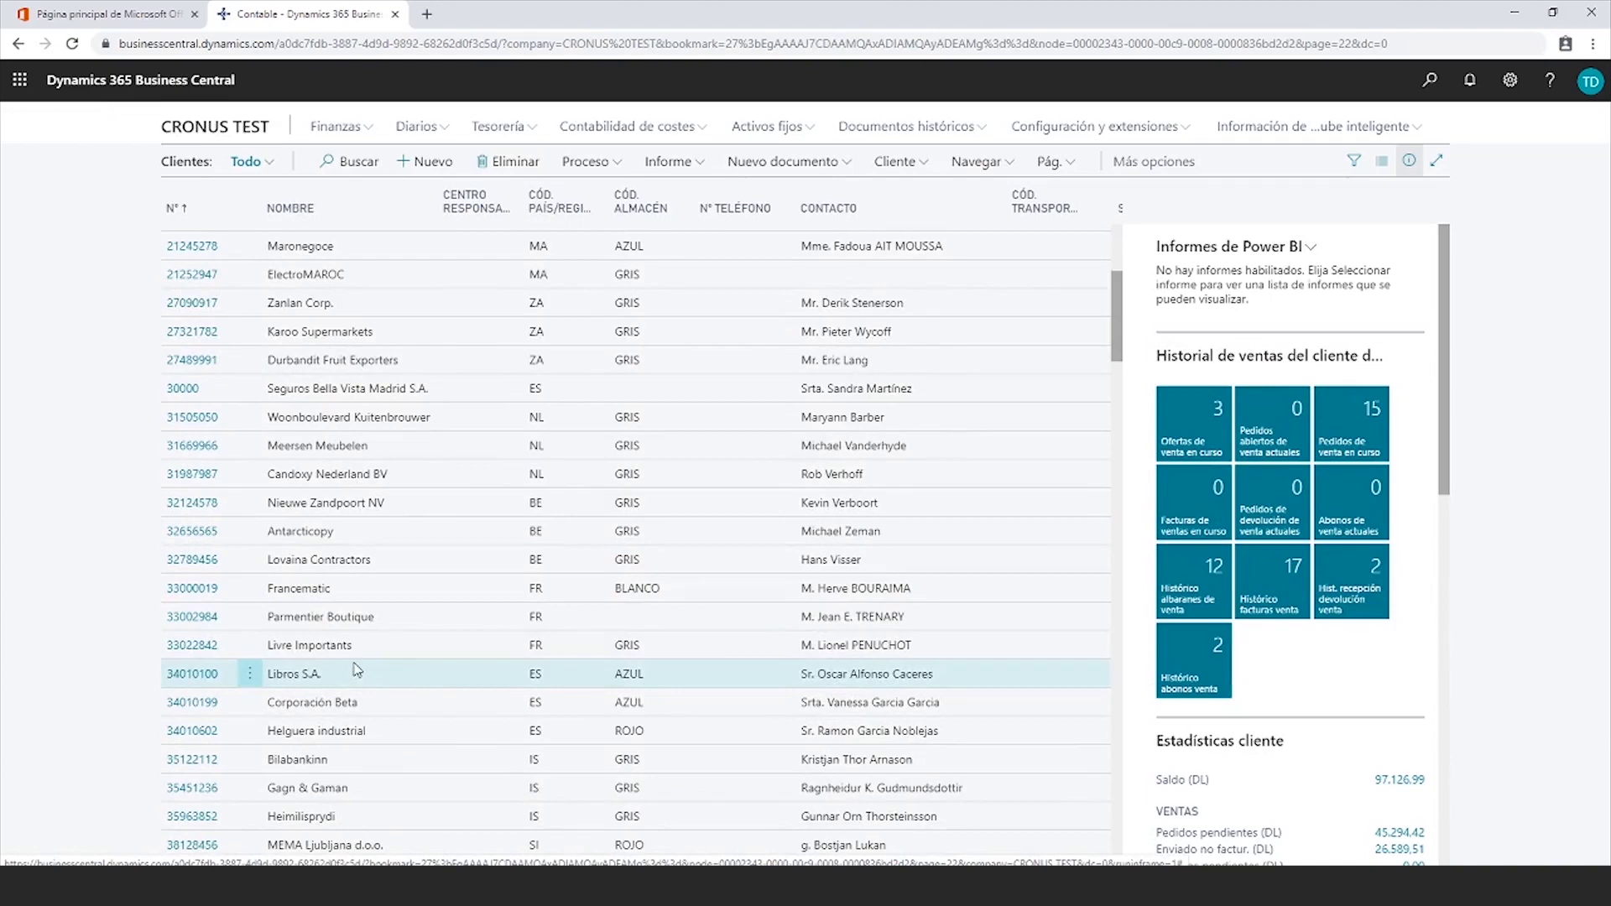
left_click(359, 163)
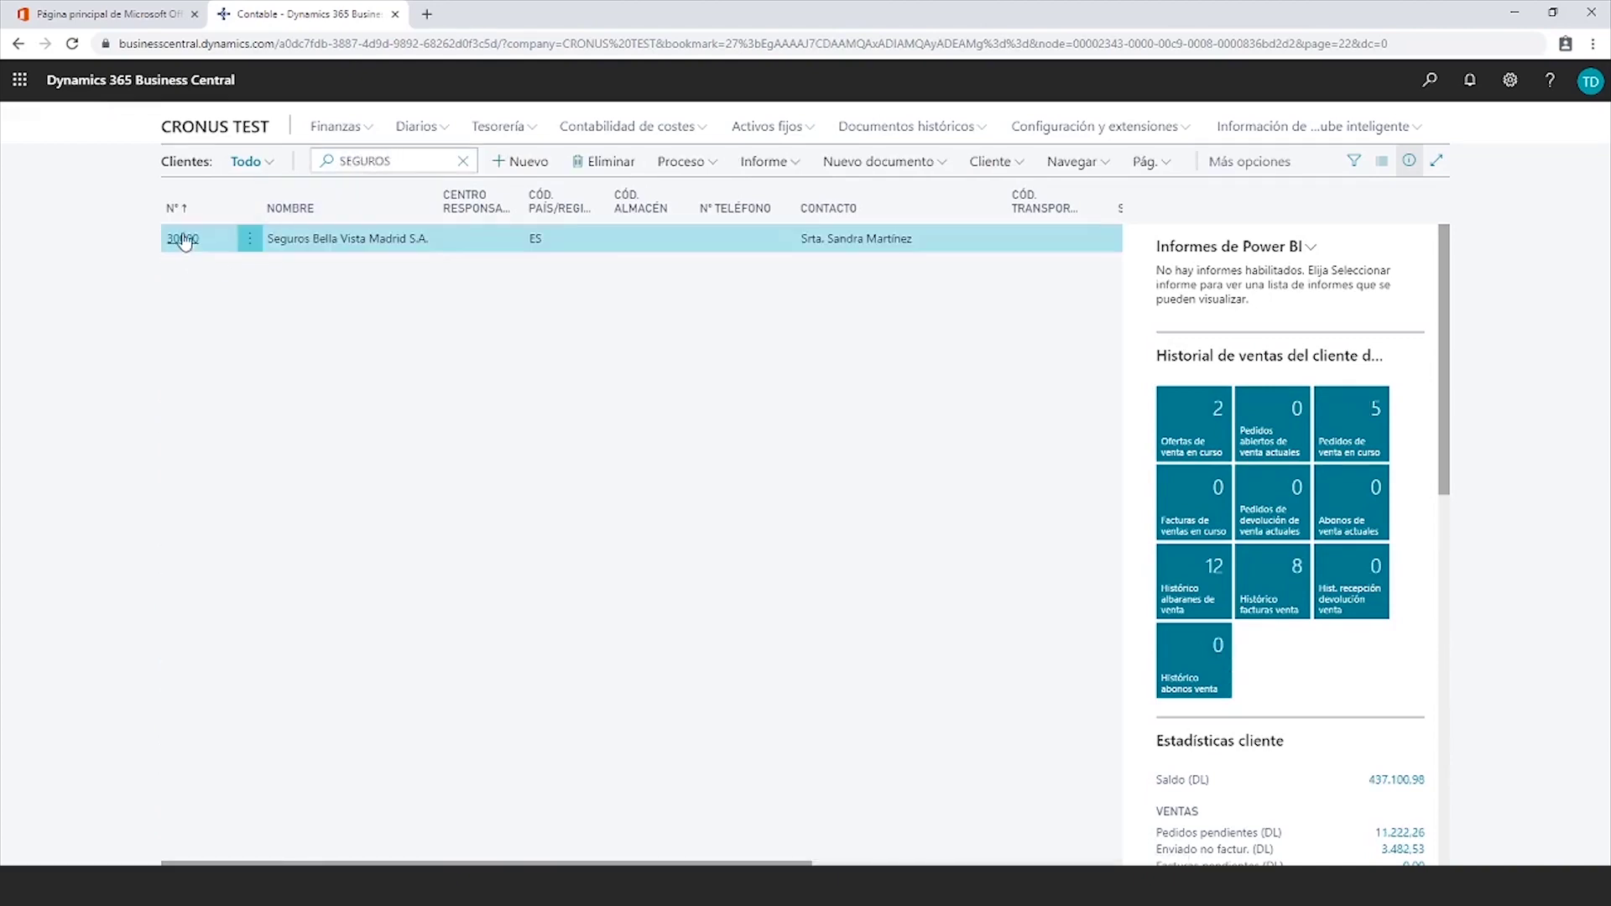
left_click(183, 239)
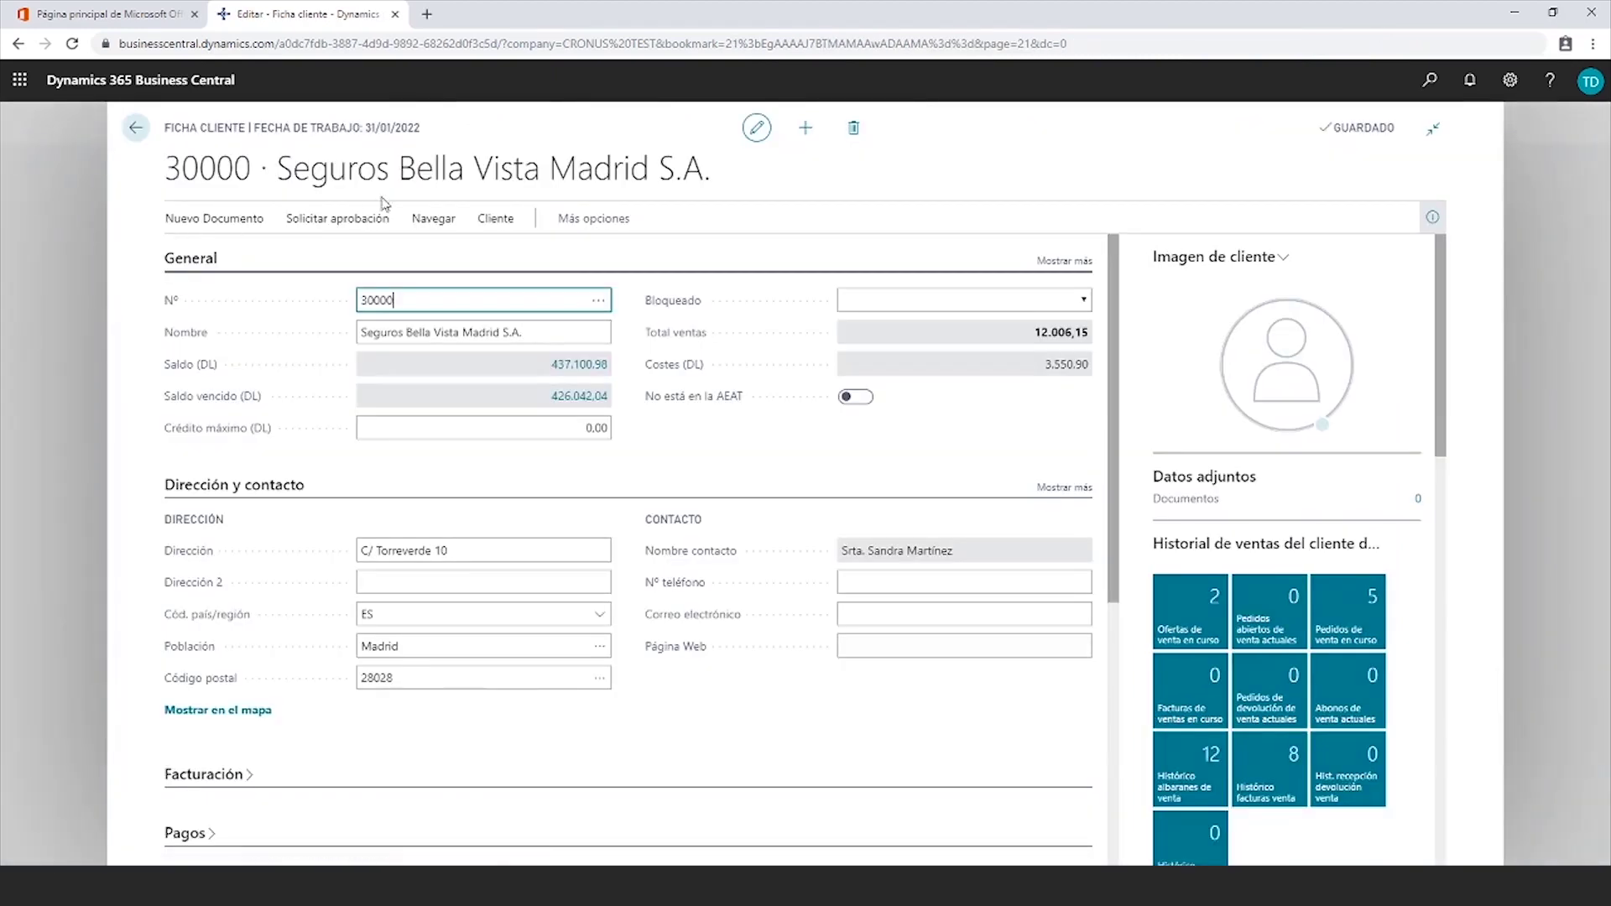
Open the customer ledger entries of Seguros Bella Vista Madrid S.A. and check the payments' amounts and remaining amounts
left_click(419, 227)
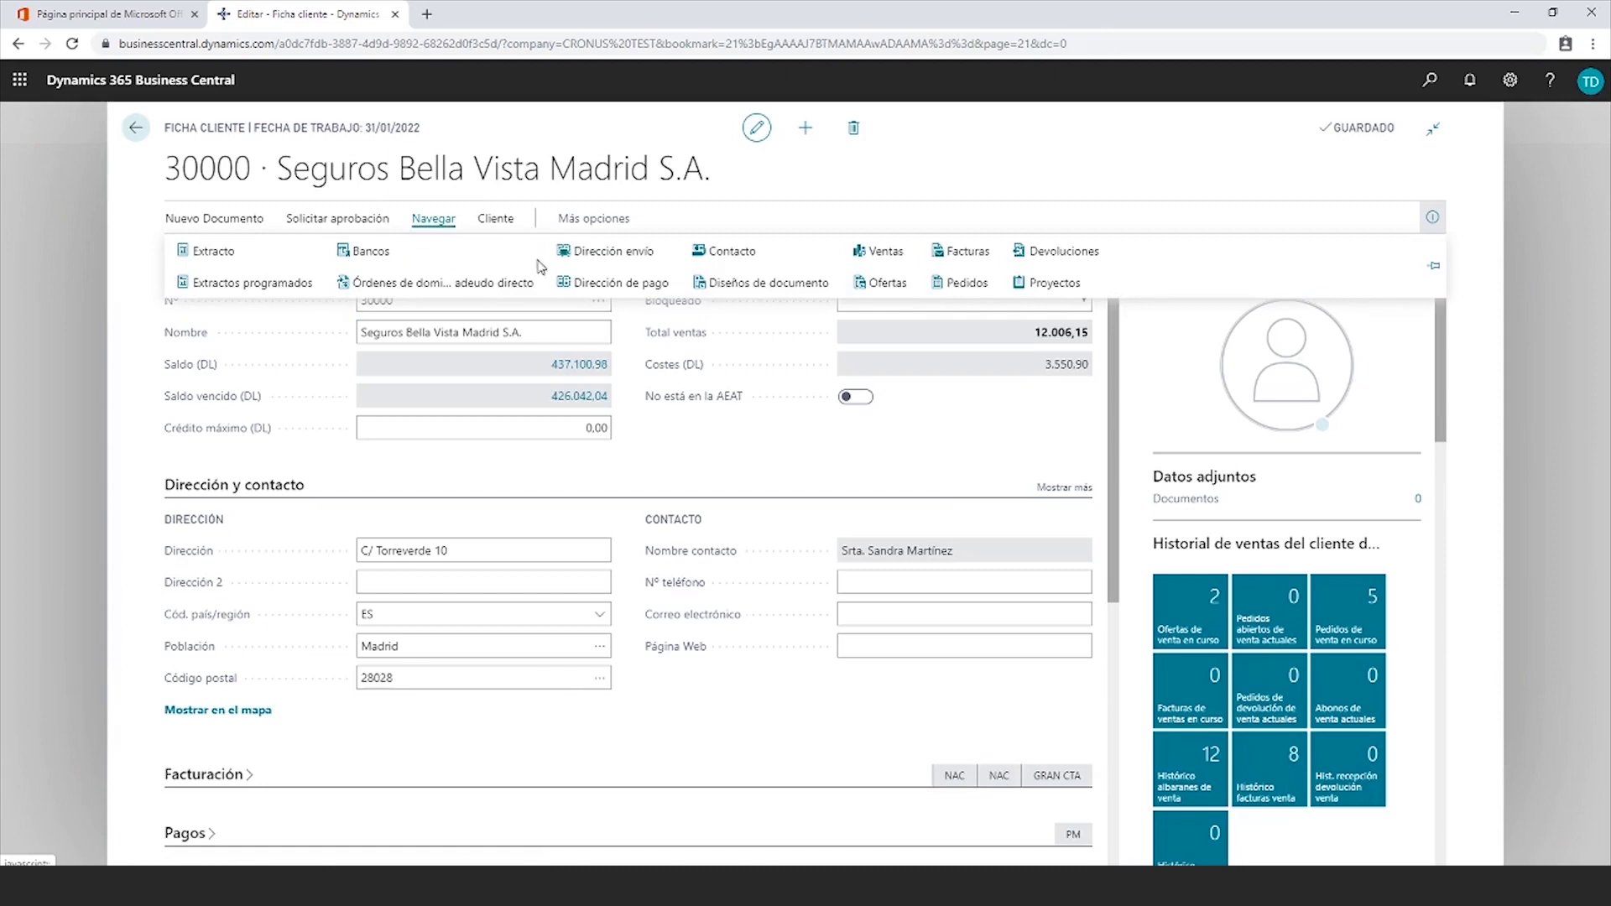
left_click(503, 229)
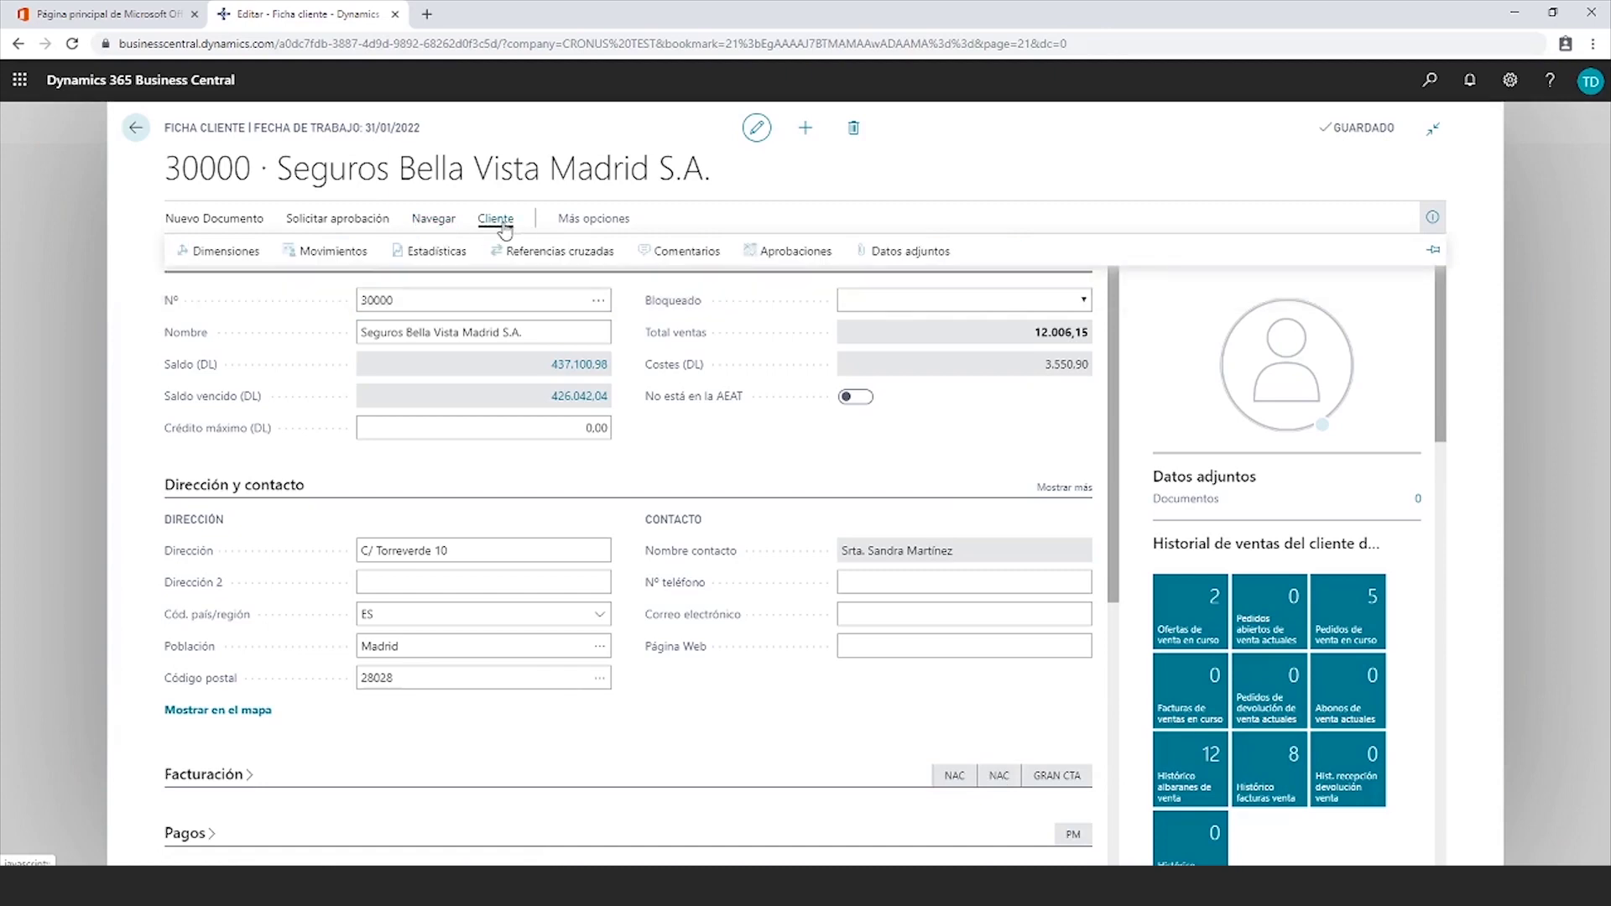
left_click(327, 257)
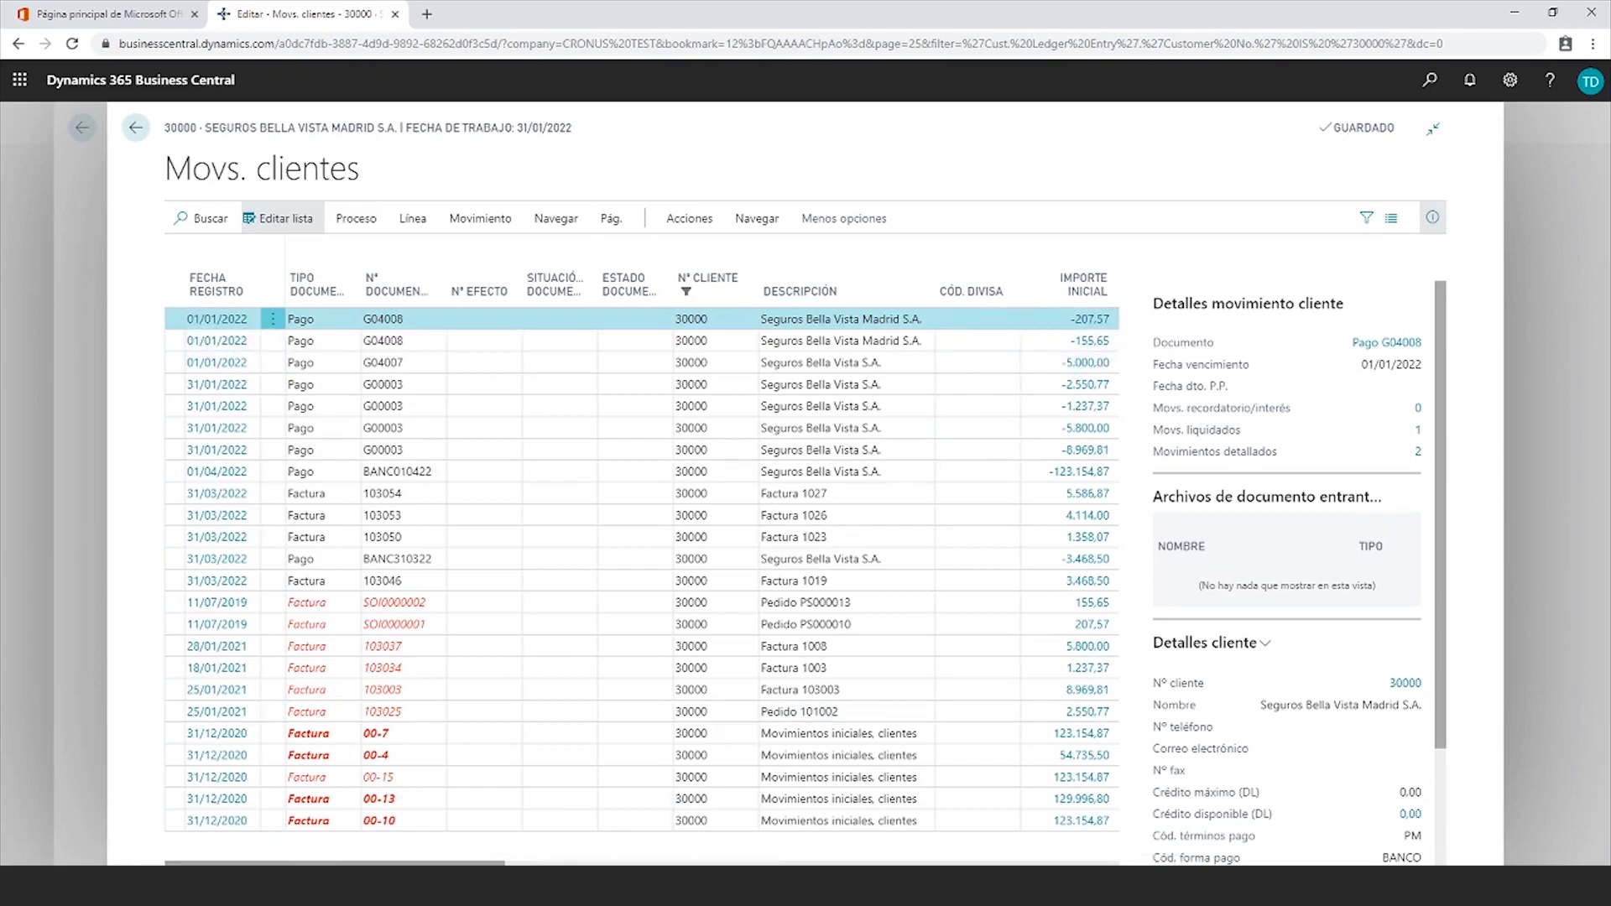
scroll(650, 567, "right", 5)
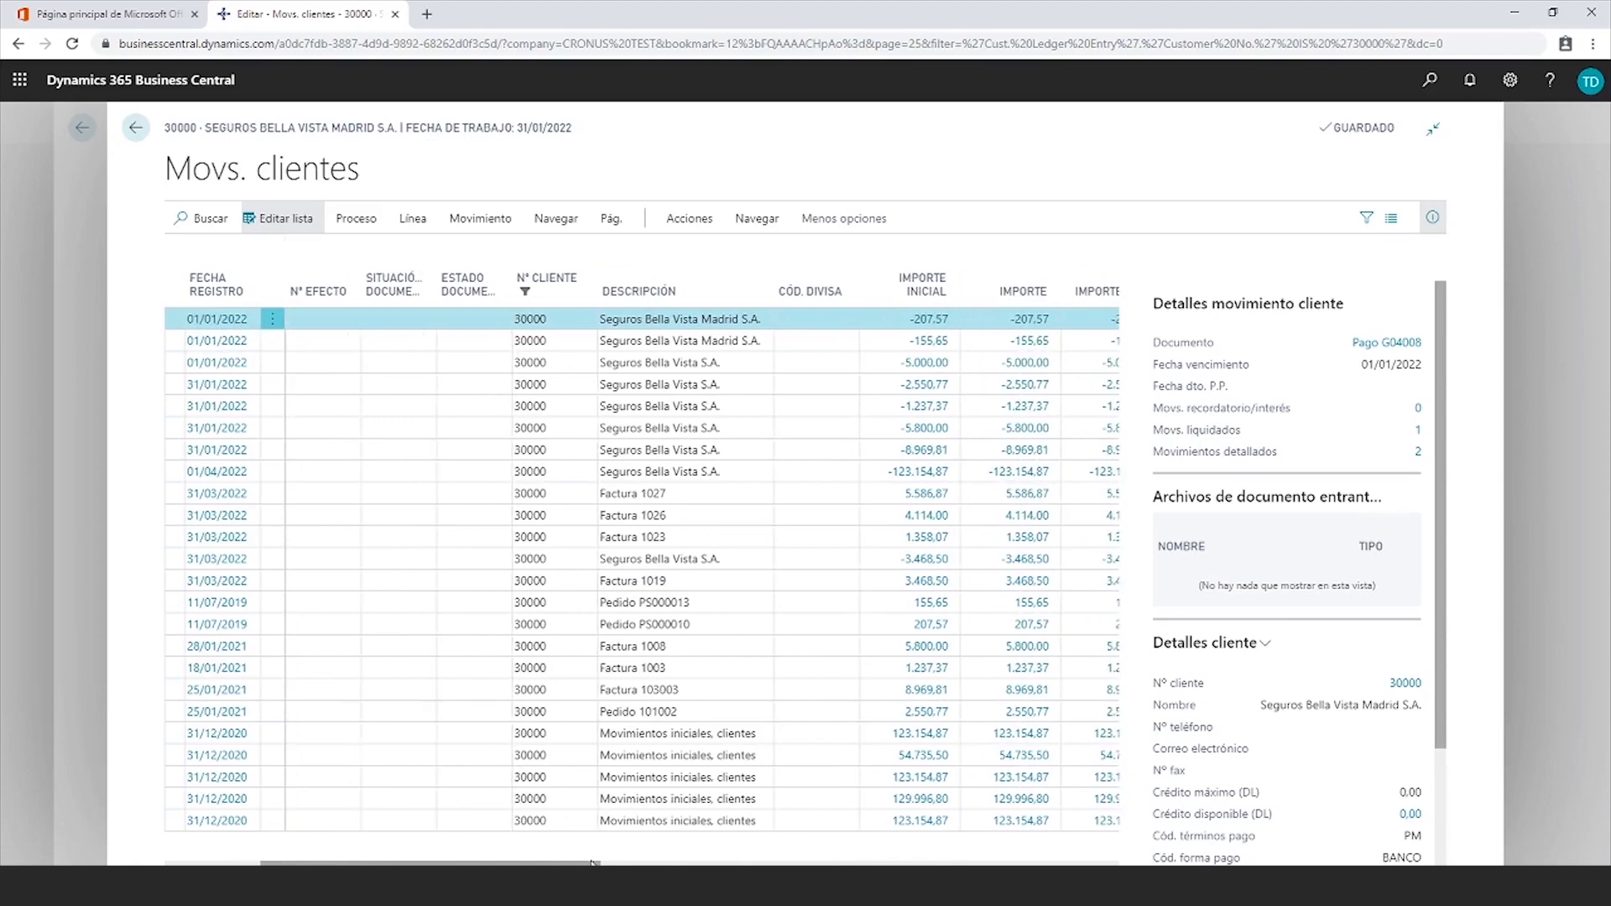
scroll(649, 567, "right", 5)
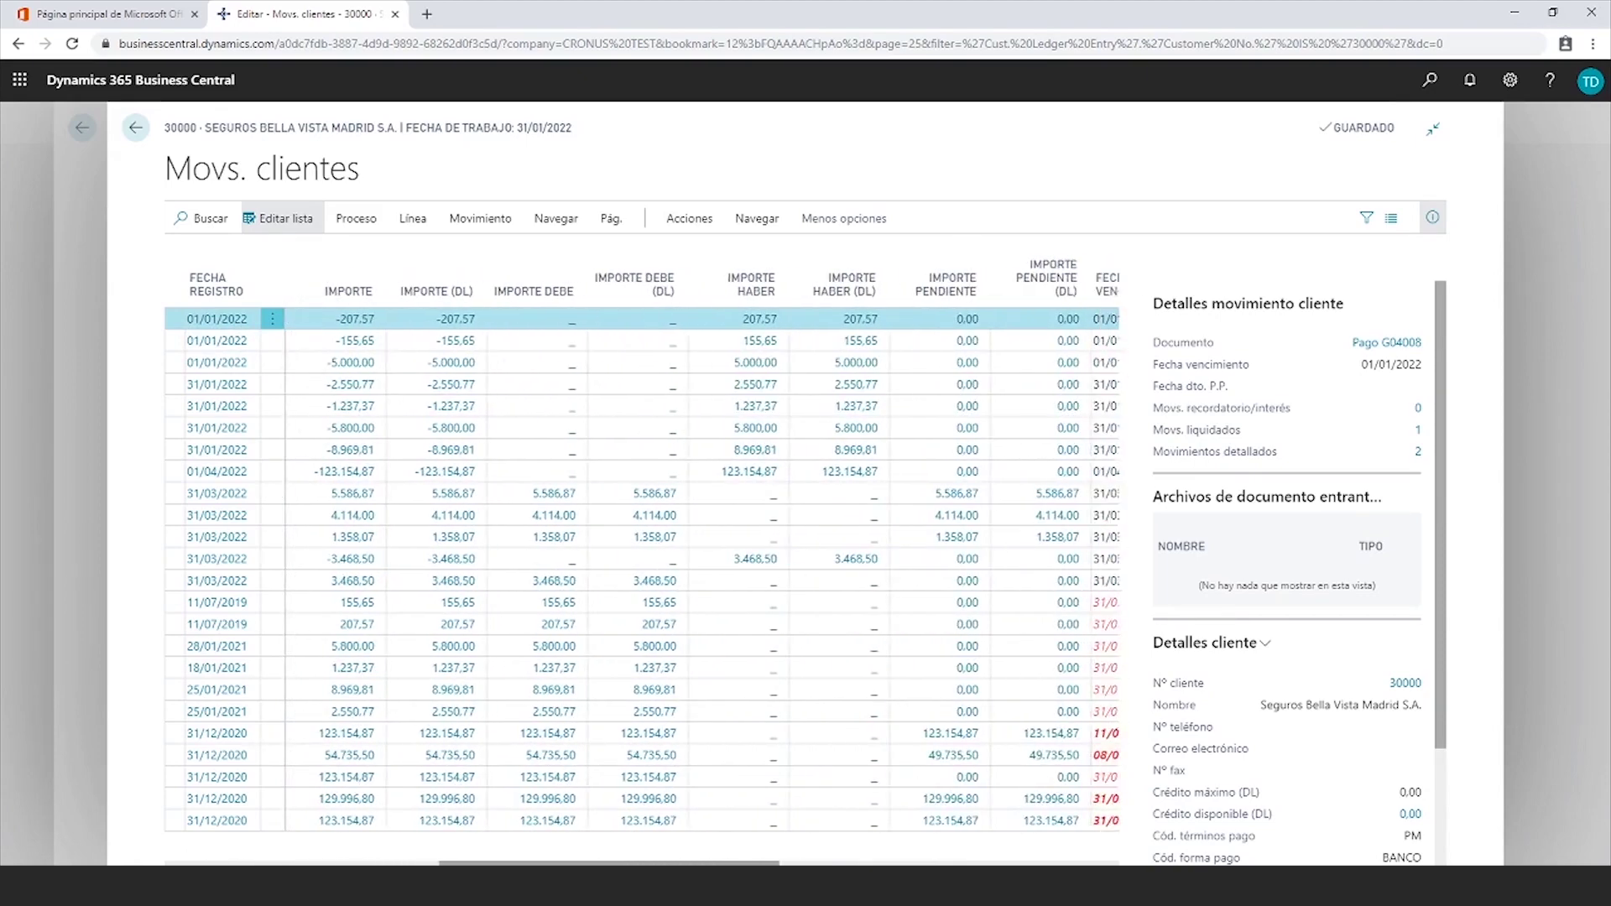
scroll(703, 562, "left", 2)
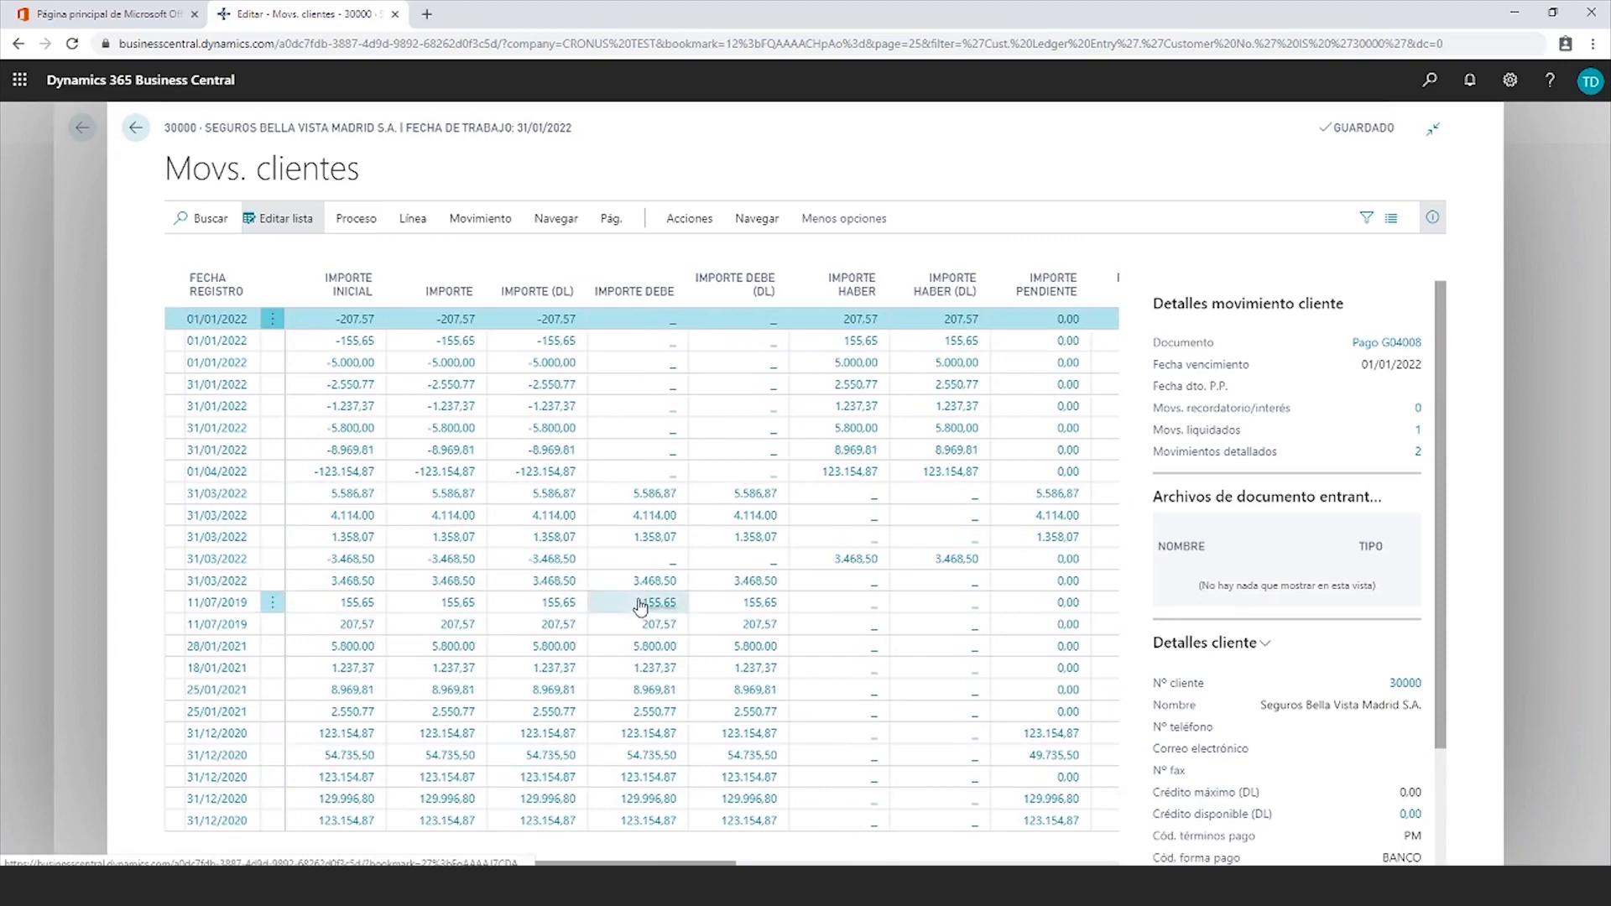
Select the two invoice entries dated 11/07/2019, SOI0000002 and SOI0000001, and review their remaining amounts and document numbers
left_click_drag(178, 602, 168, 327)
left_click(174, 603)
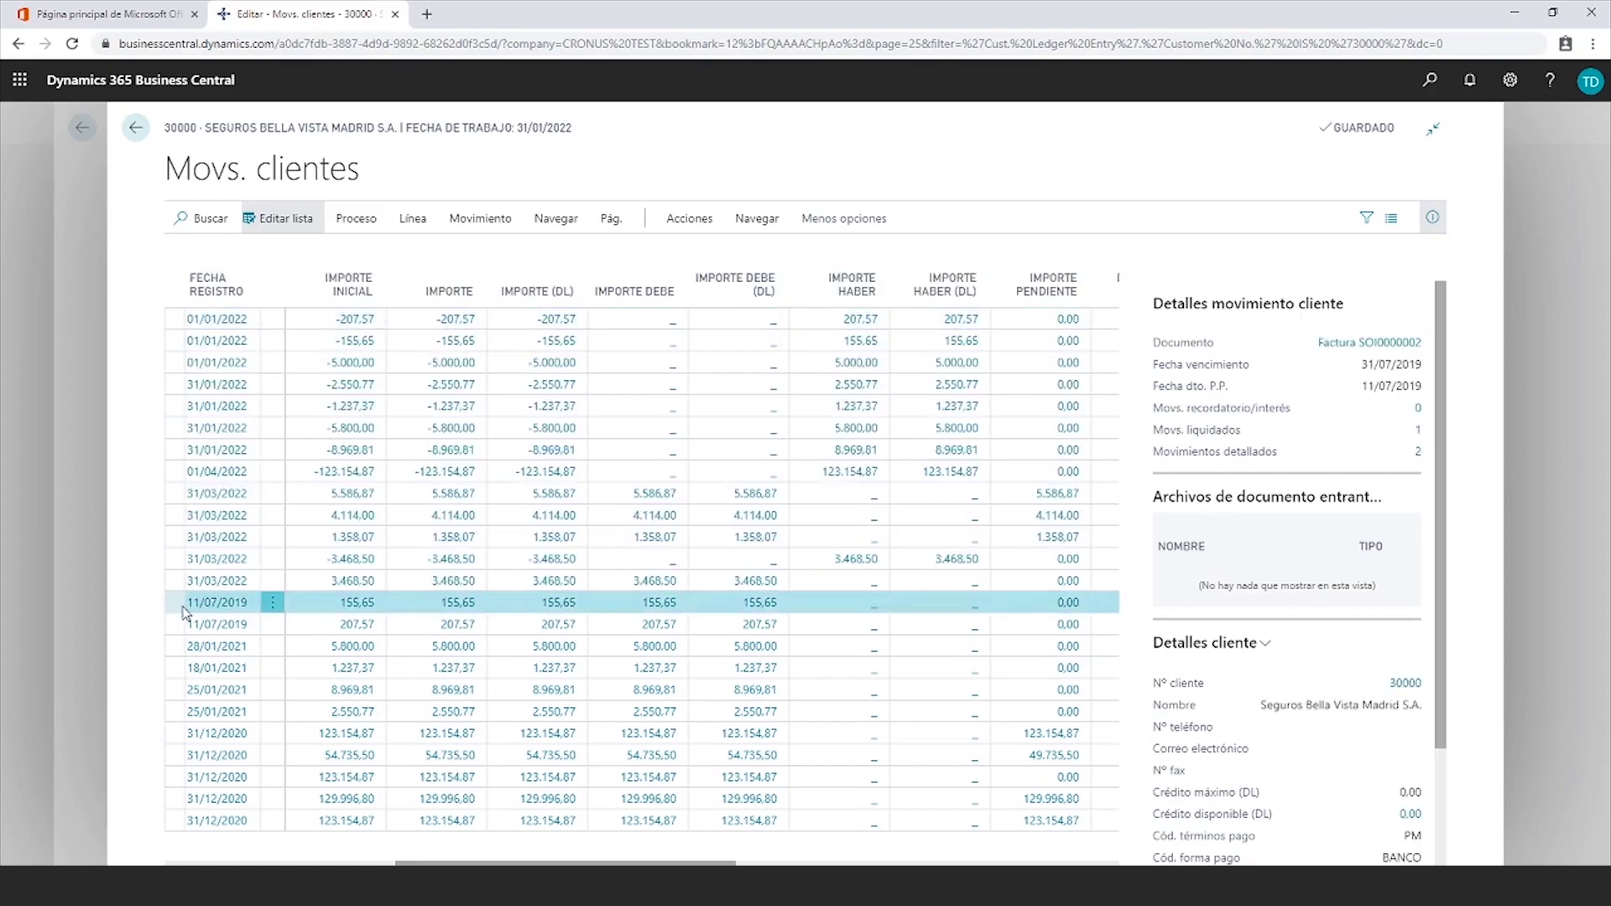
left_click(172, 633)
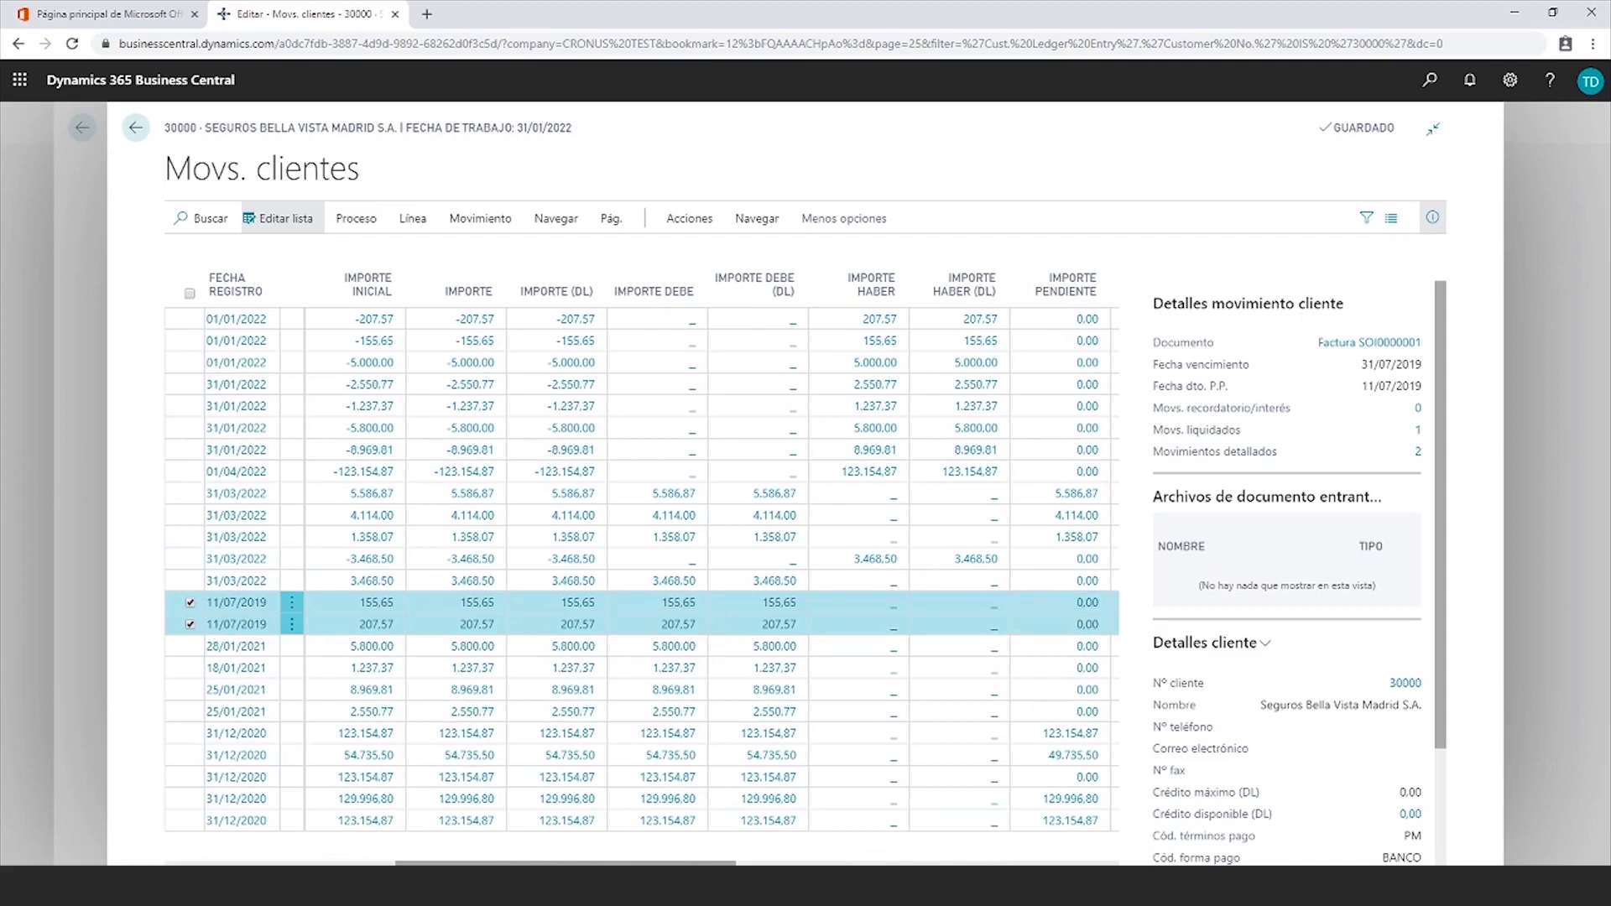
scroll(688, 569, "left", 5)
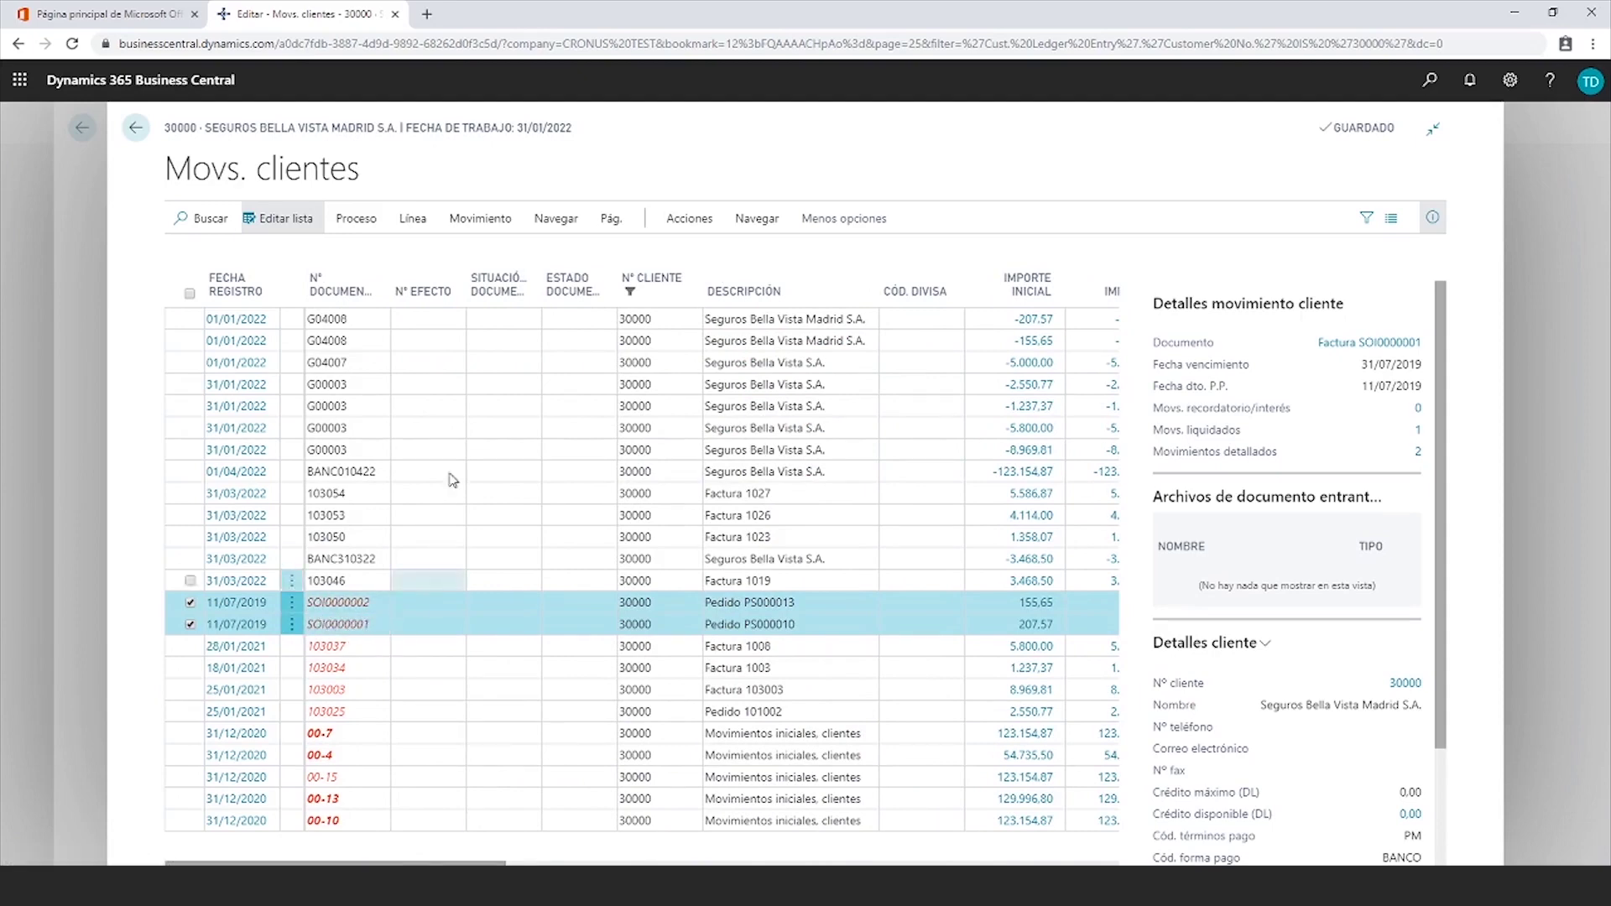
Show the customer entries applied to the -207.57 payment G04008, check the settled invoice, and return to the ledger entries
left_click(927, 328)
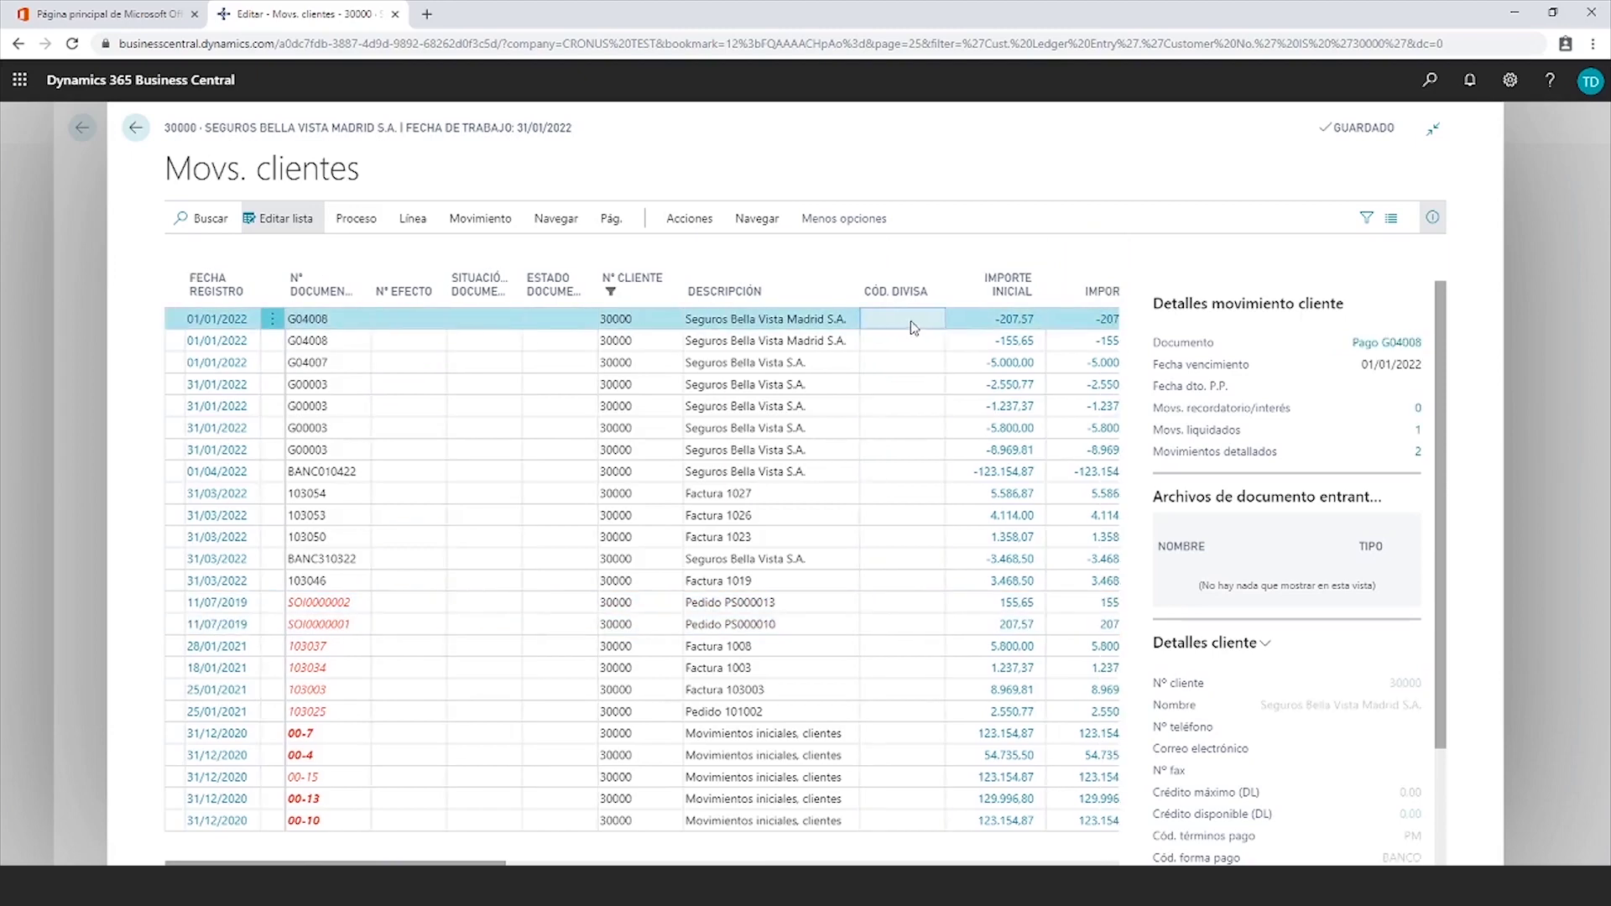
left_click(758, 220)
left_click(225, 252)
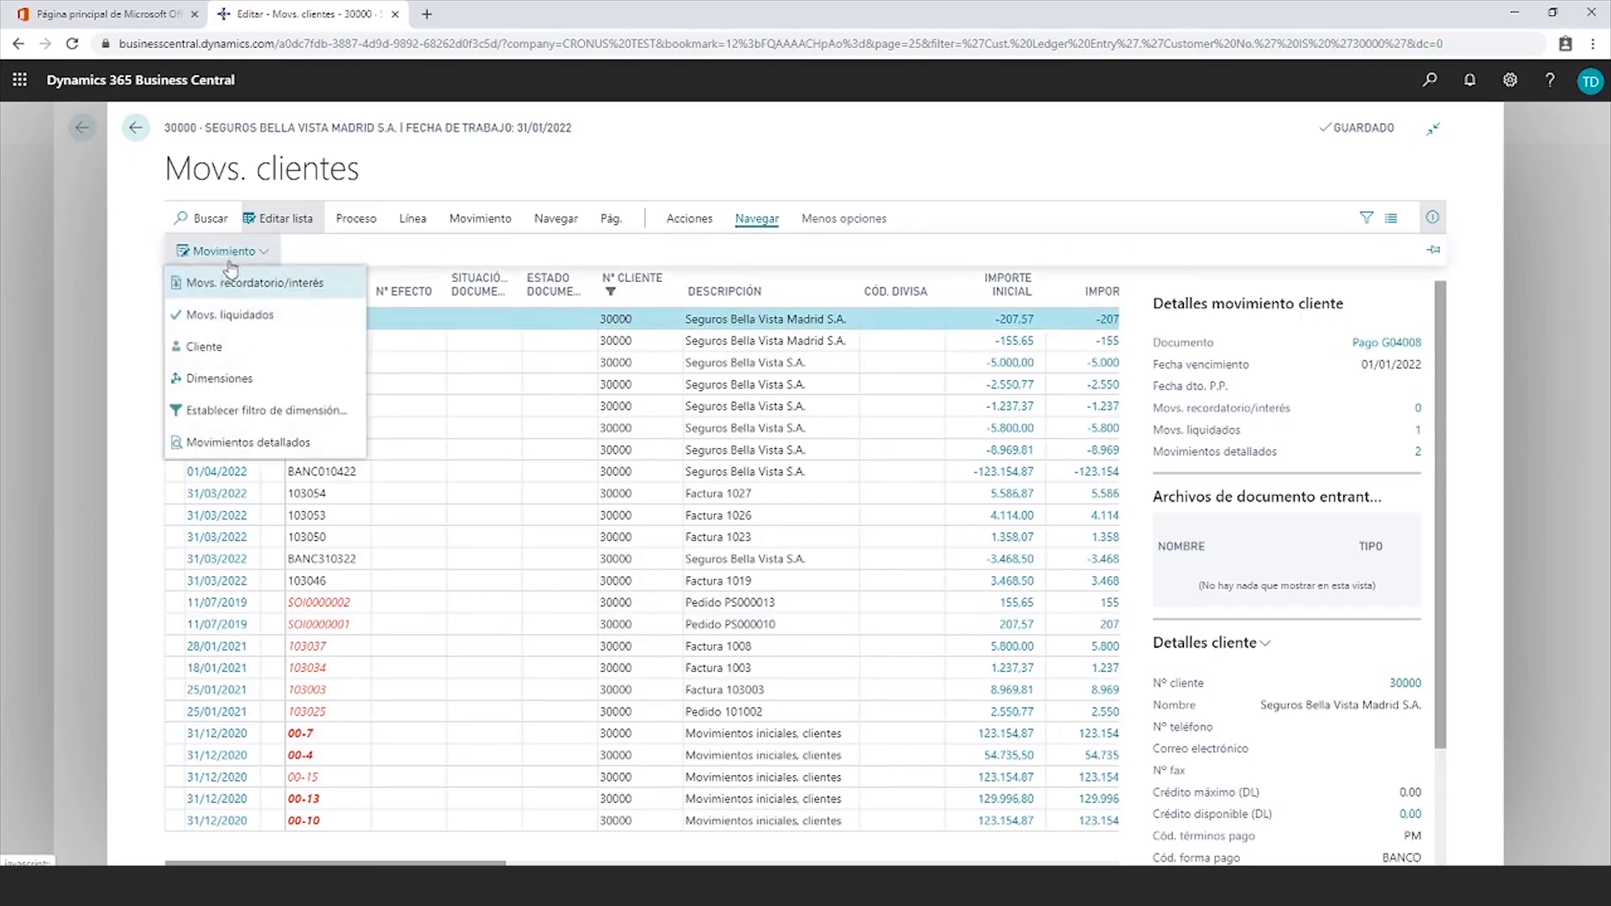
left_click(216, 323)
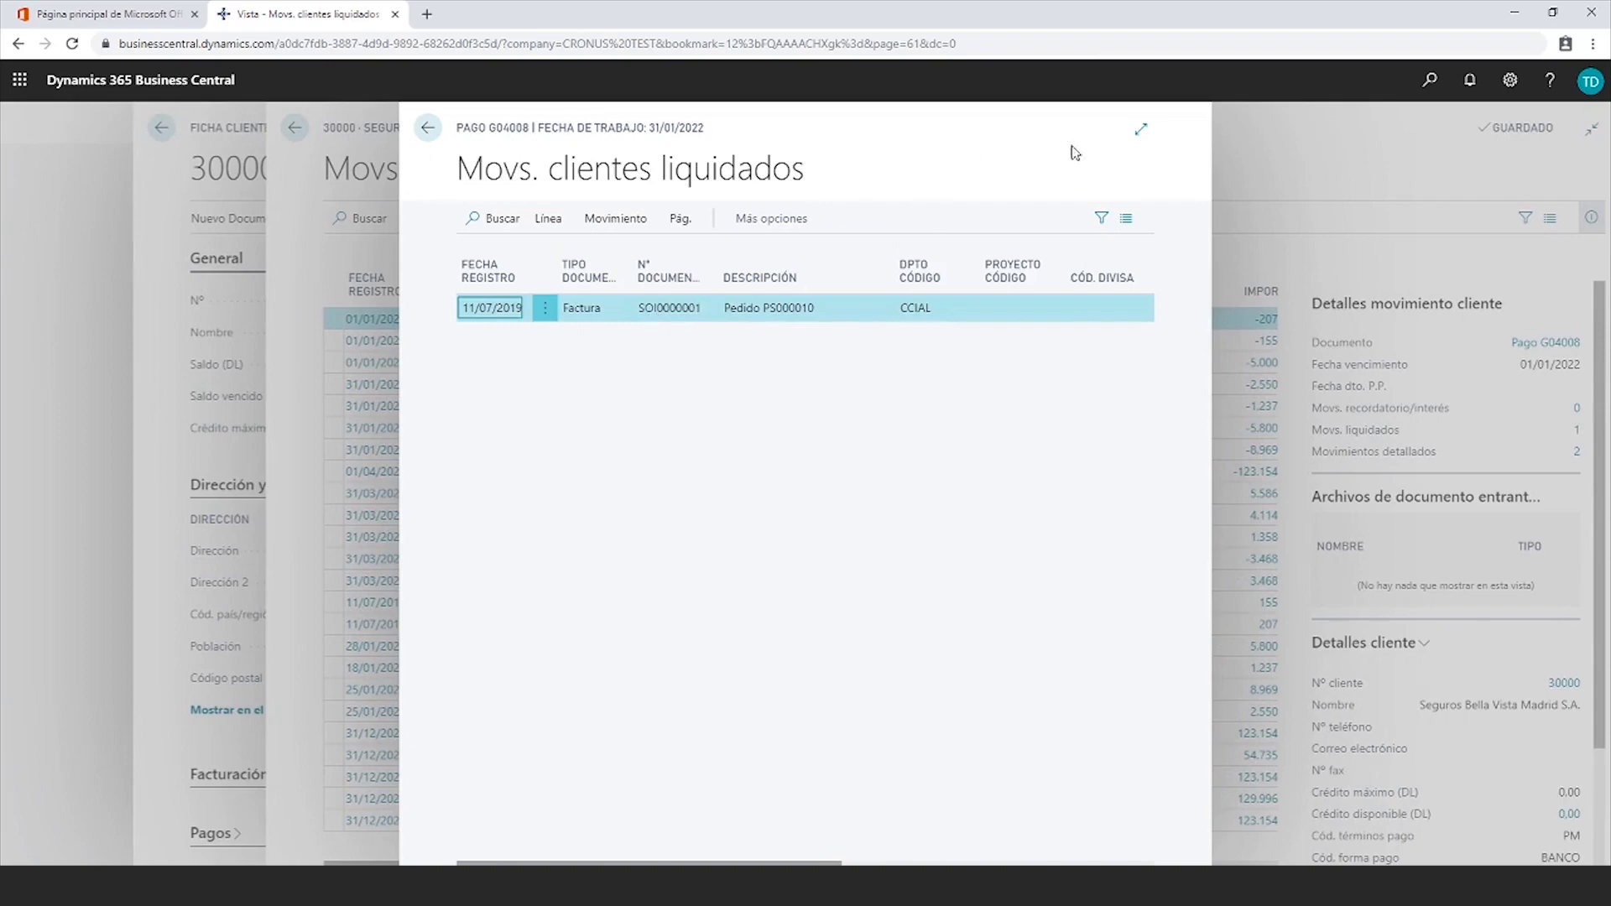
left_click(427, 127)
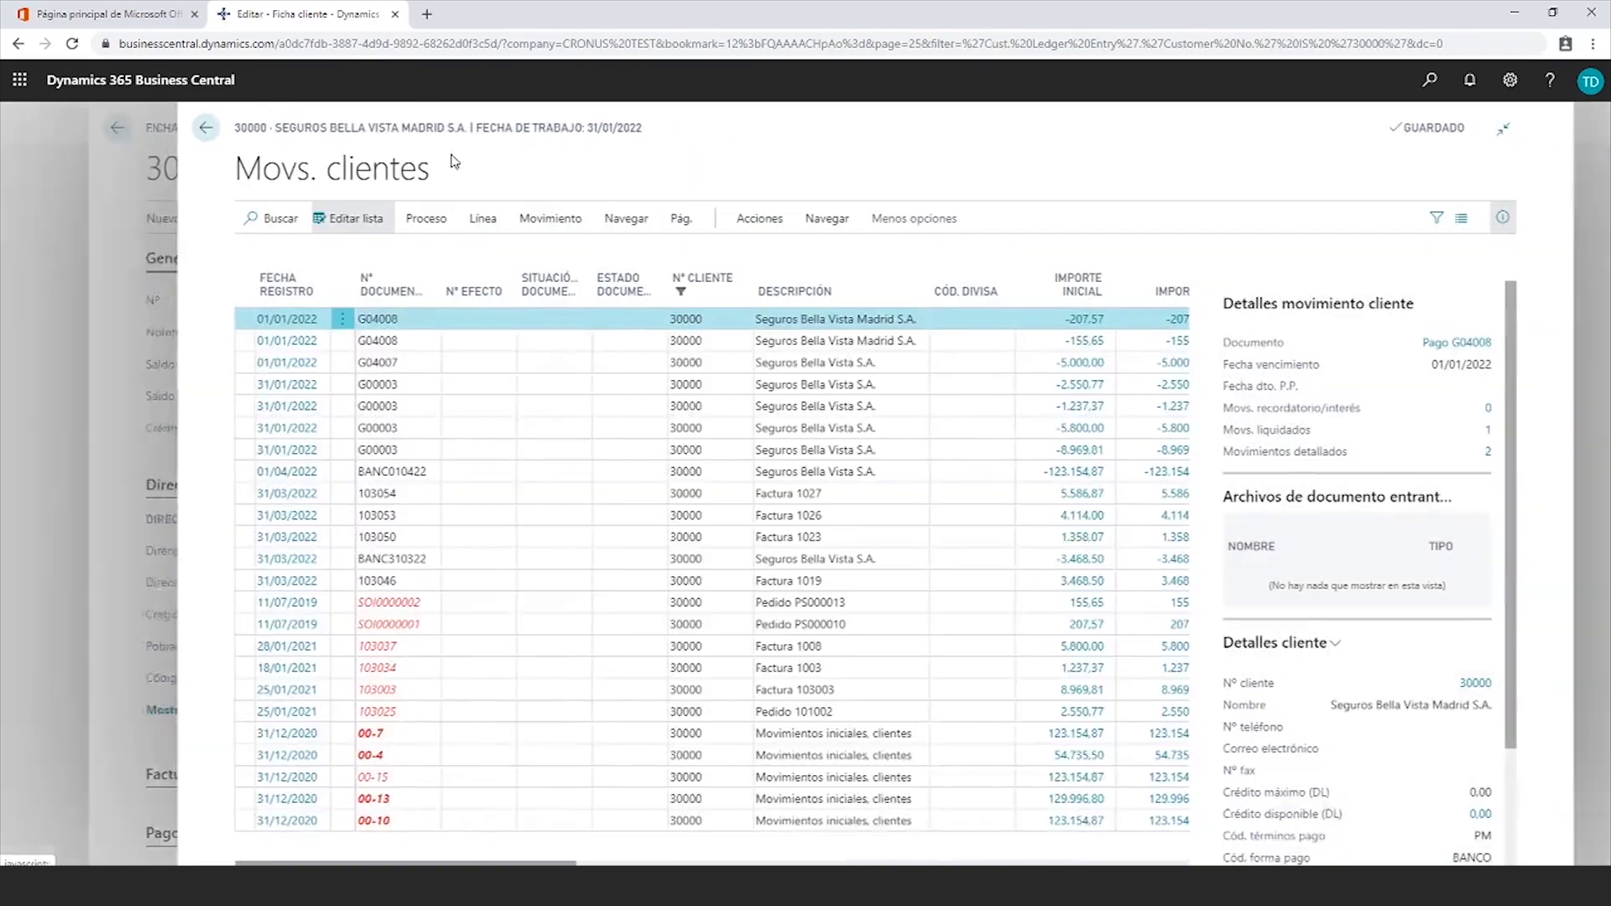
Show the customer entries applied to the -155.65 payment G04008, check the settled invoice, and leave the customer ledger entries
left_click(738, 341)
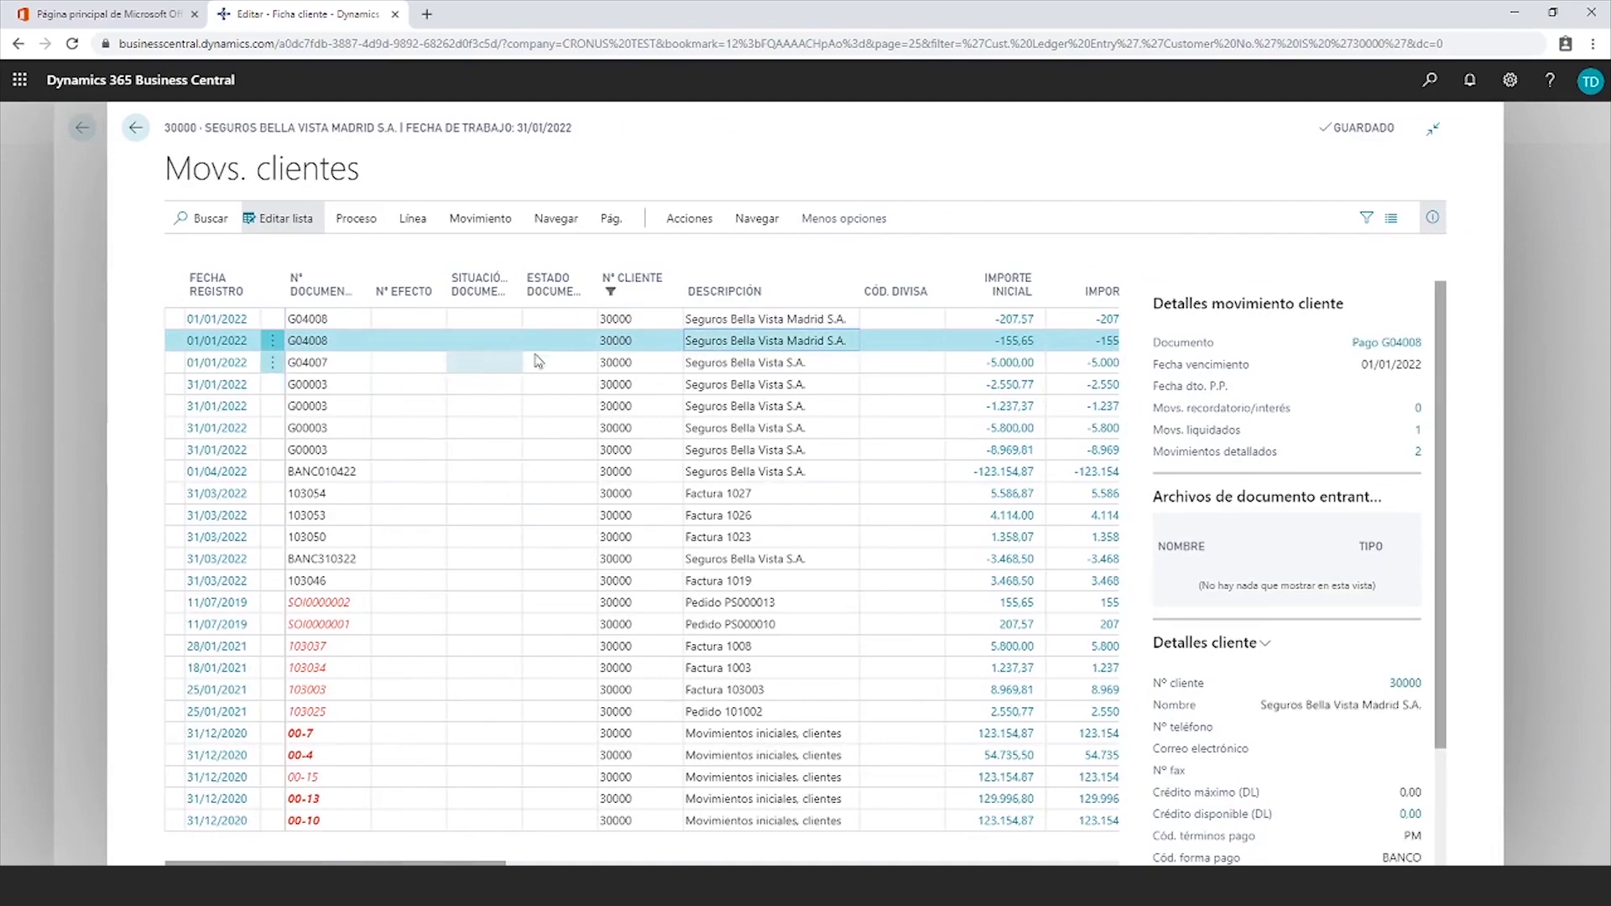
left_click(743, 222)
left_click(220, 251)
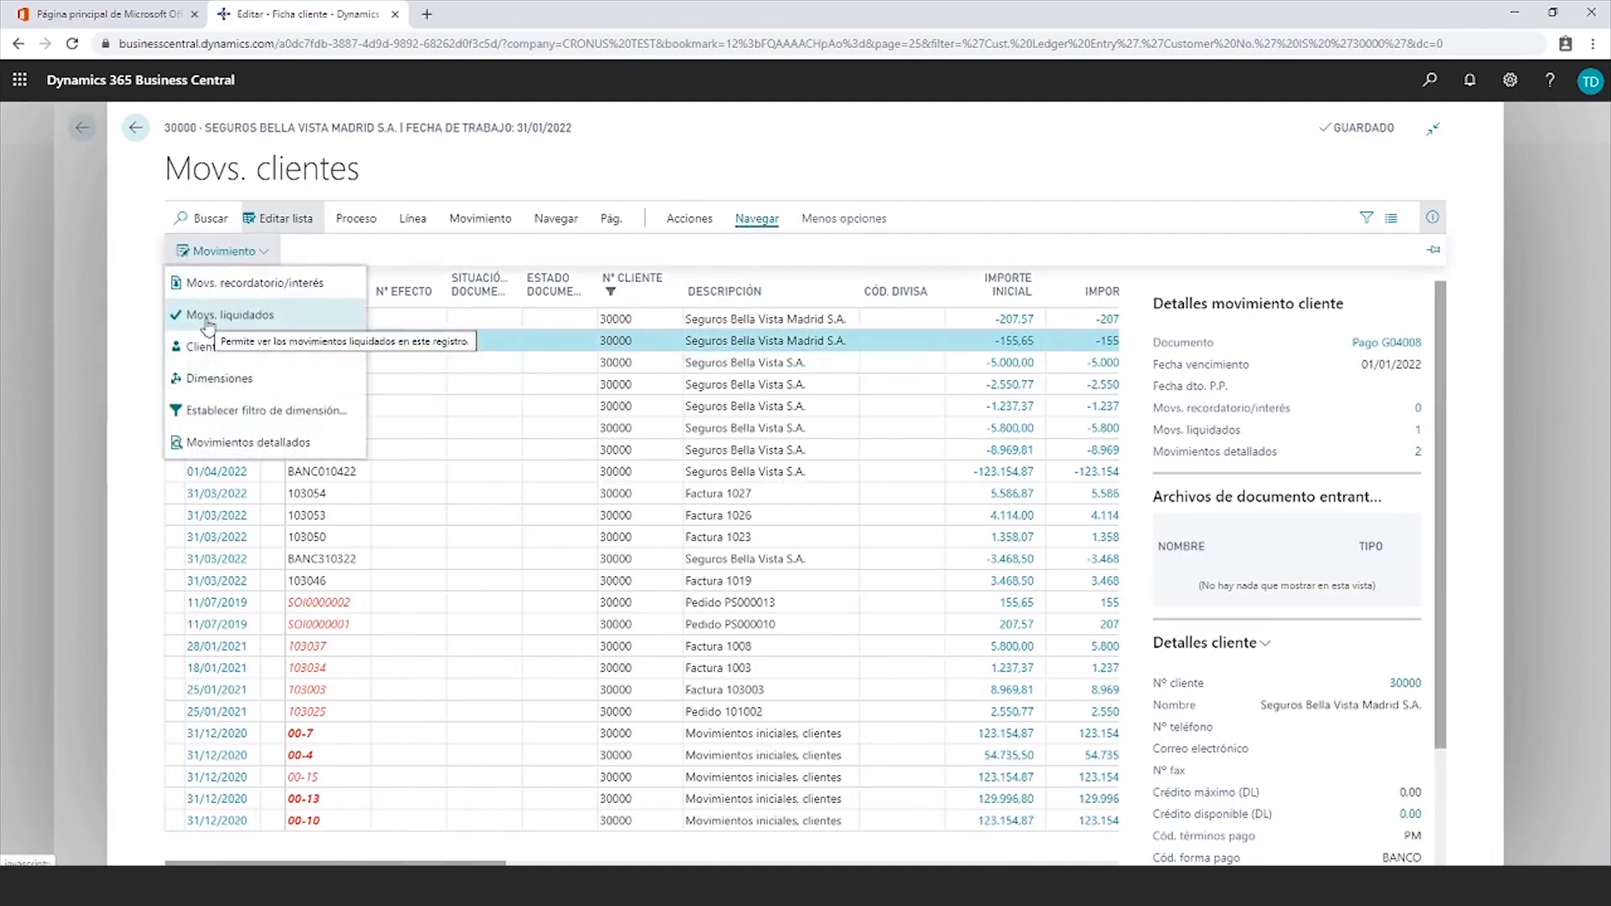
left_click(220, 316)
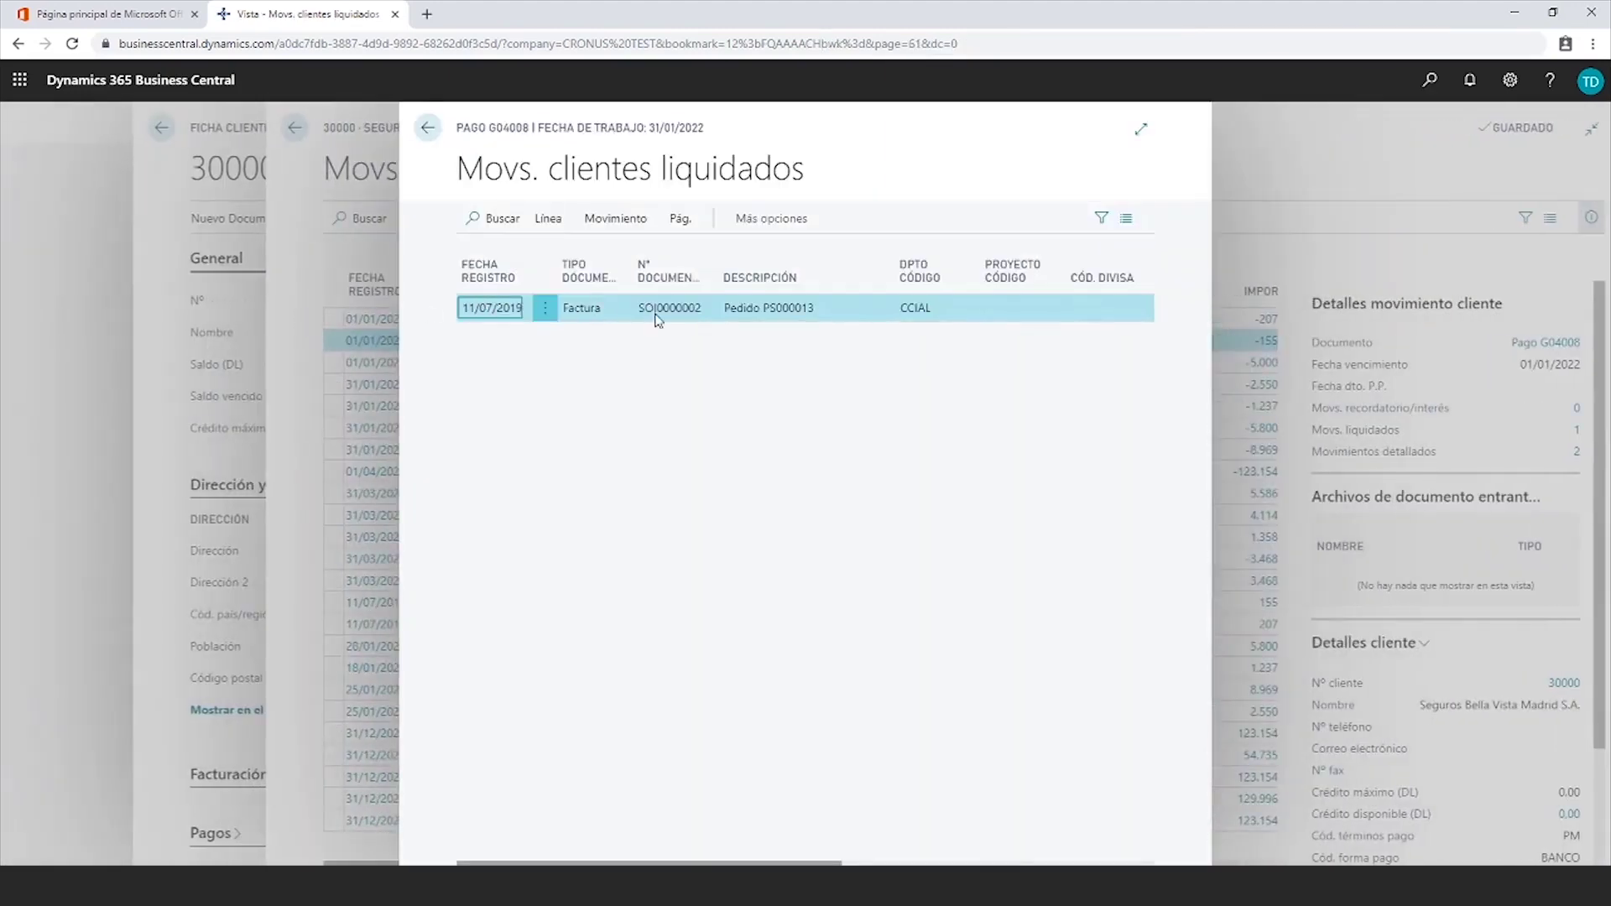
left_click(428, 131)
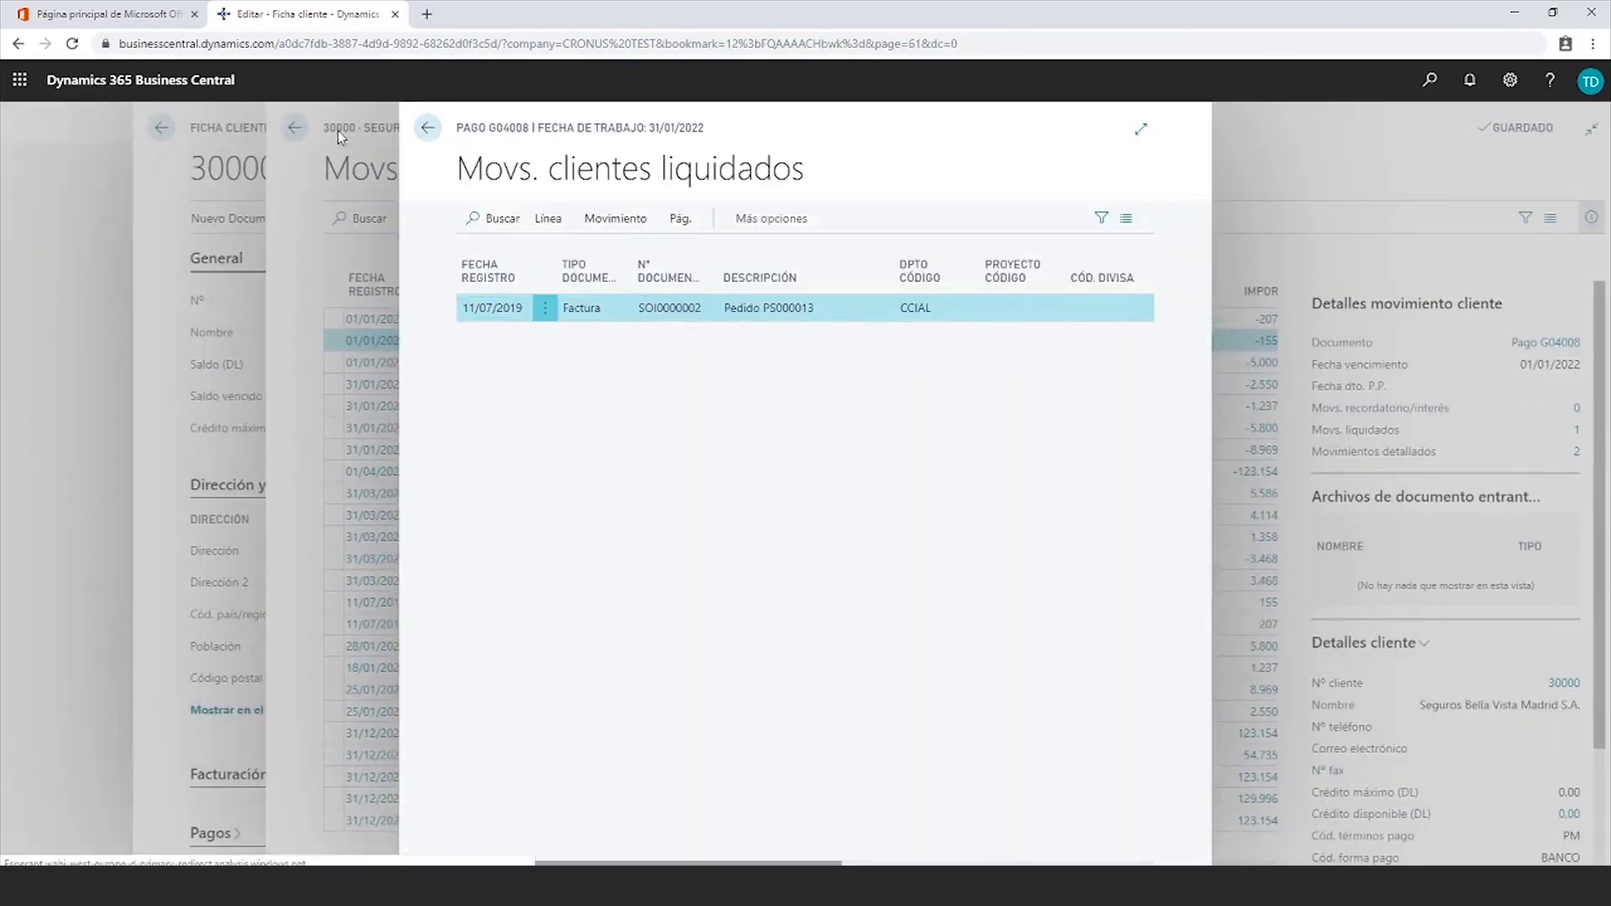
left_click(146, 134)
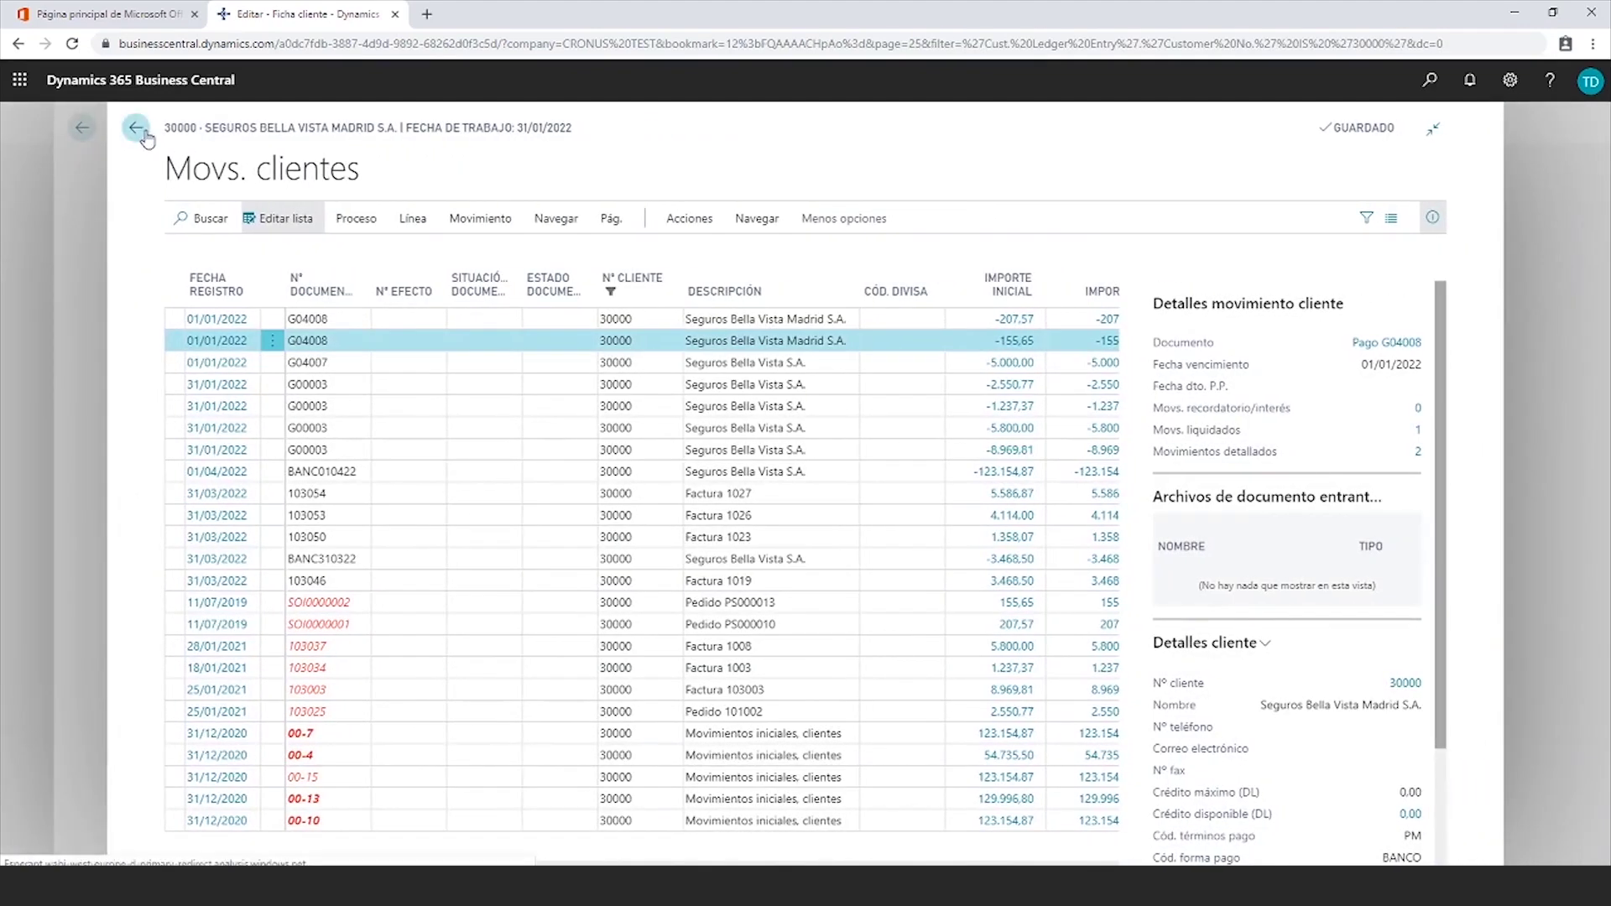